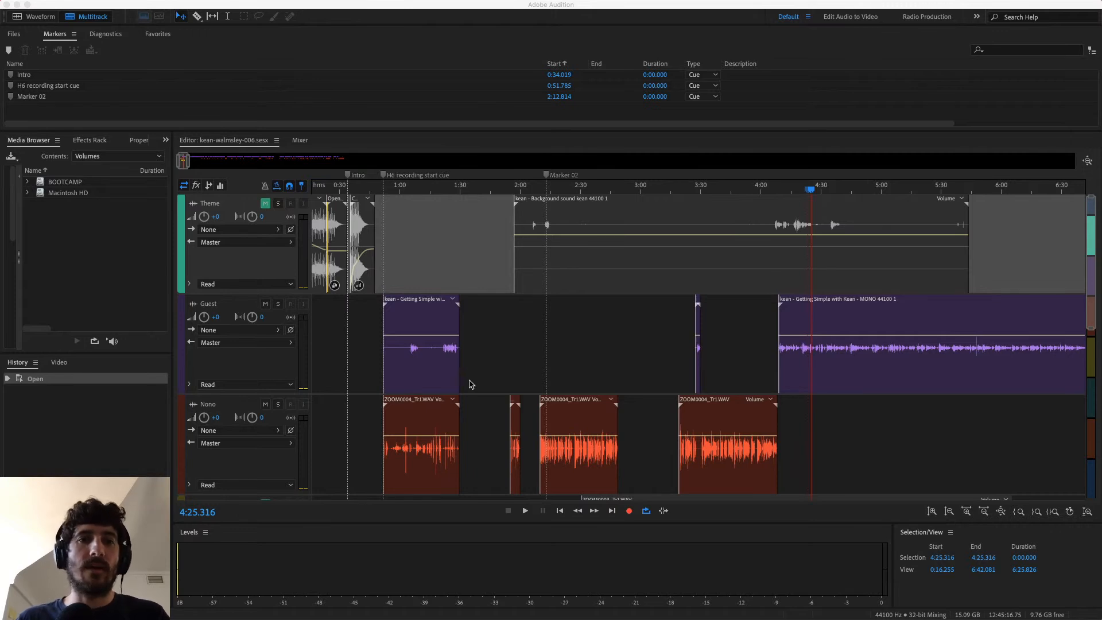
# Switch to the Solo Audio & Video session, turn off its AUAudioFilePlayer block and minimize the session window.
pyautogui.click(505, 335)
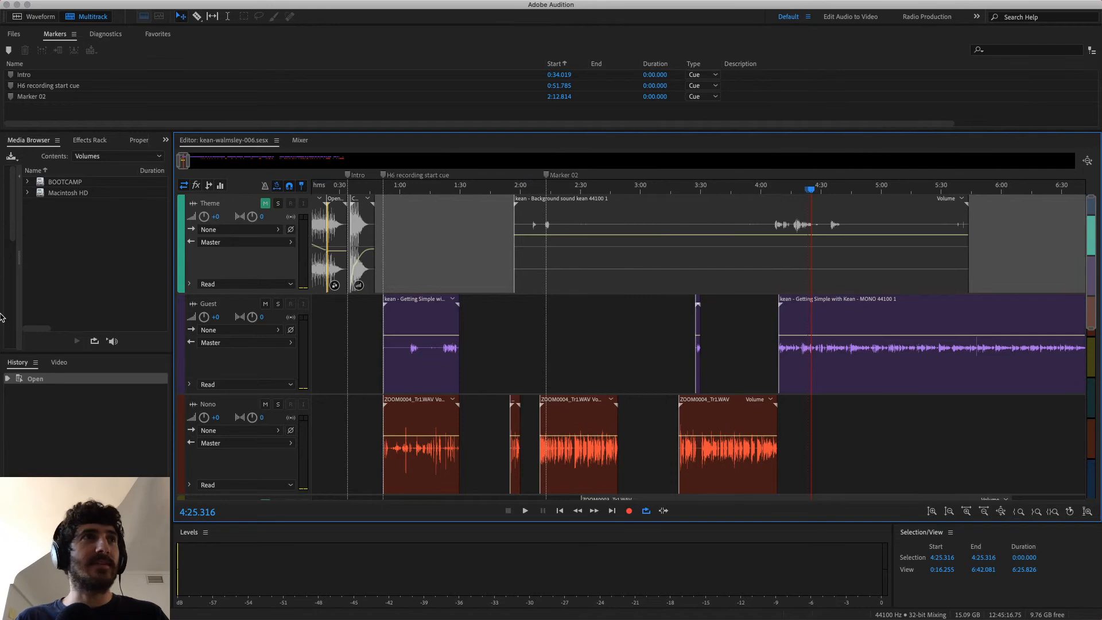
pyautogui.click(3, 322)
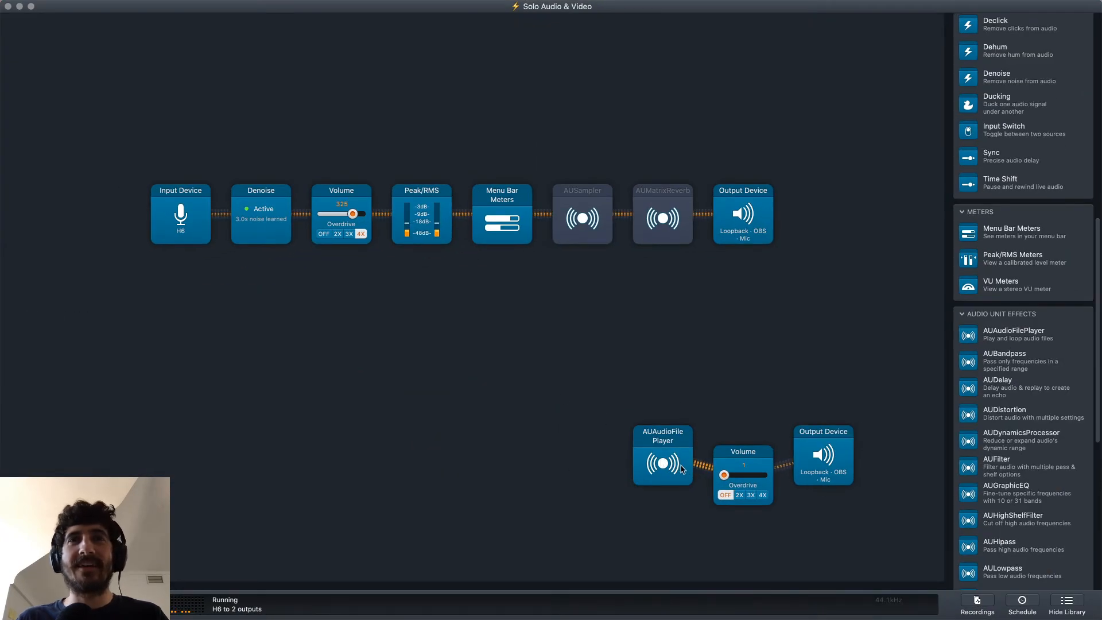
pyautogui.doubleClick(663, 462)
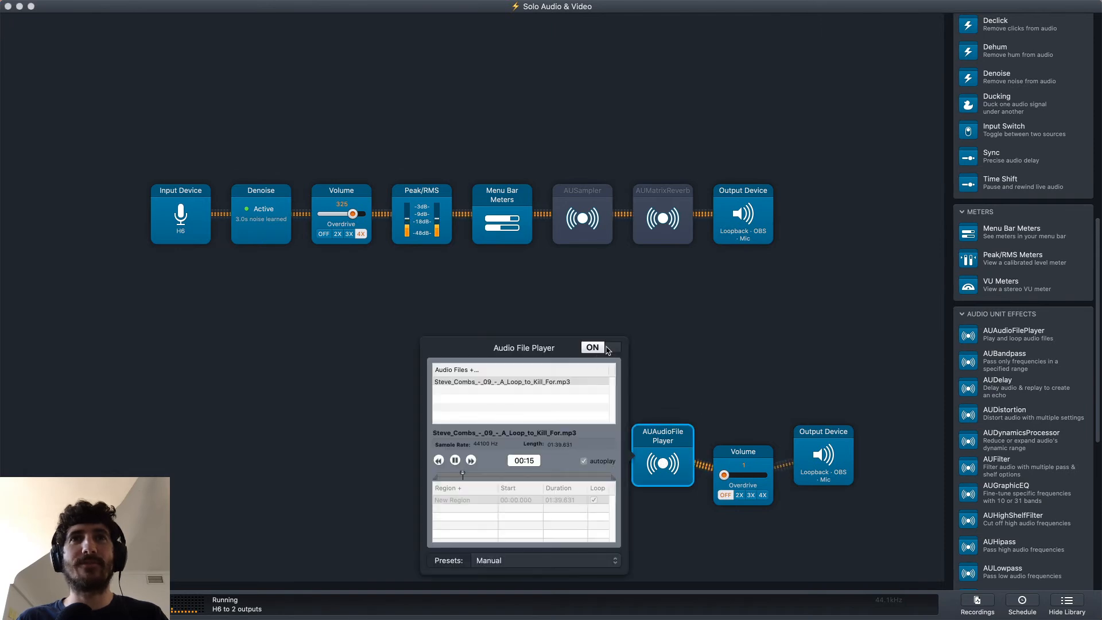
pyautogui.click(603, 352)
pyautogui.click(725, 394)
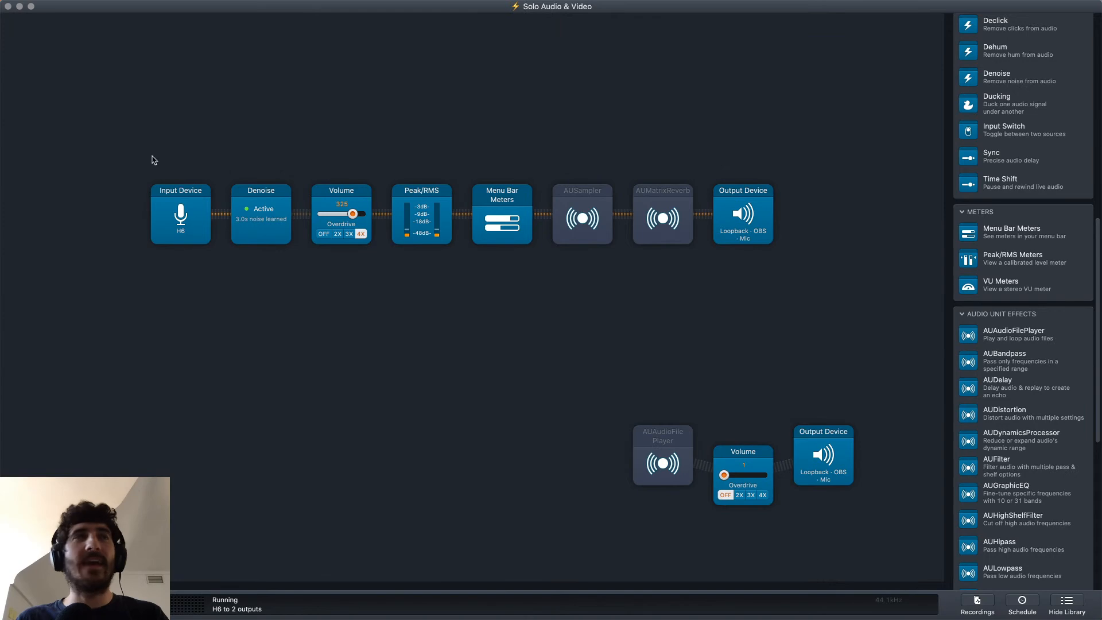
pyautogui.click(20, 6)
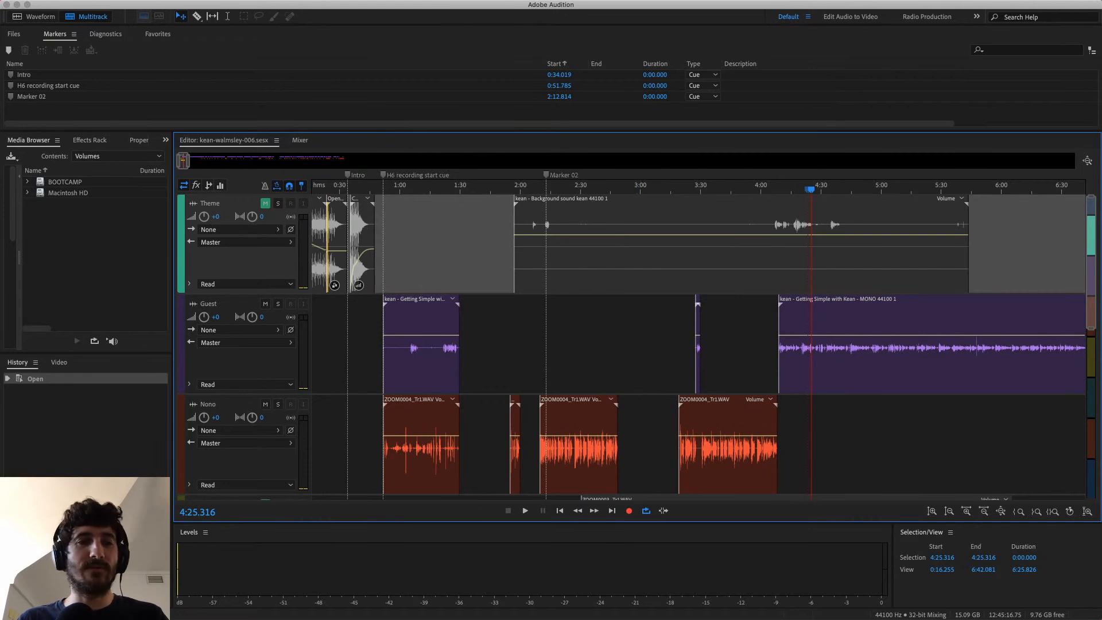
# Return to Adobe Audition, select the Guest track and maximize the multitrack editor panel.
pyautogui.press('super+Tab')
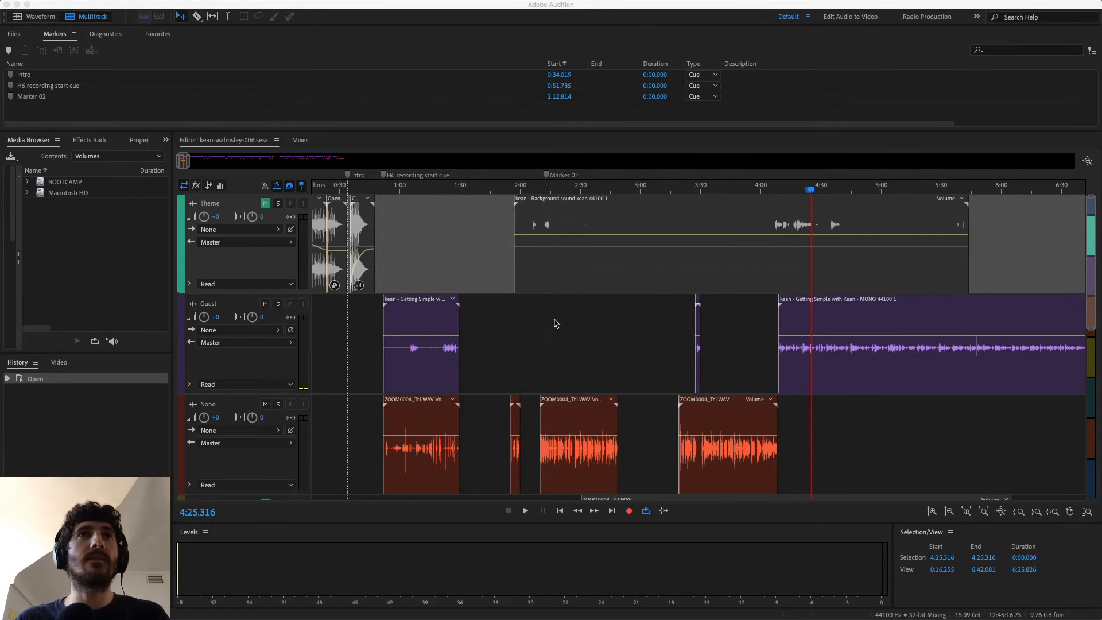
pyautogui.press('super+Tab')
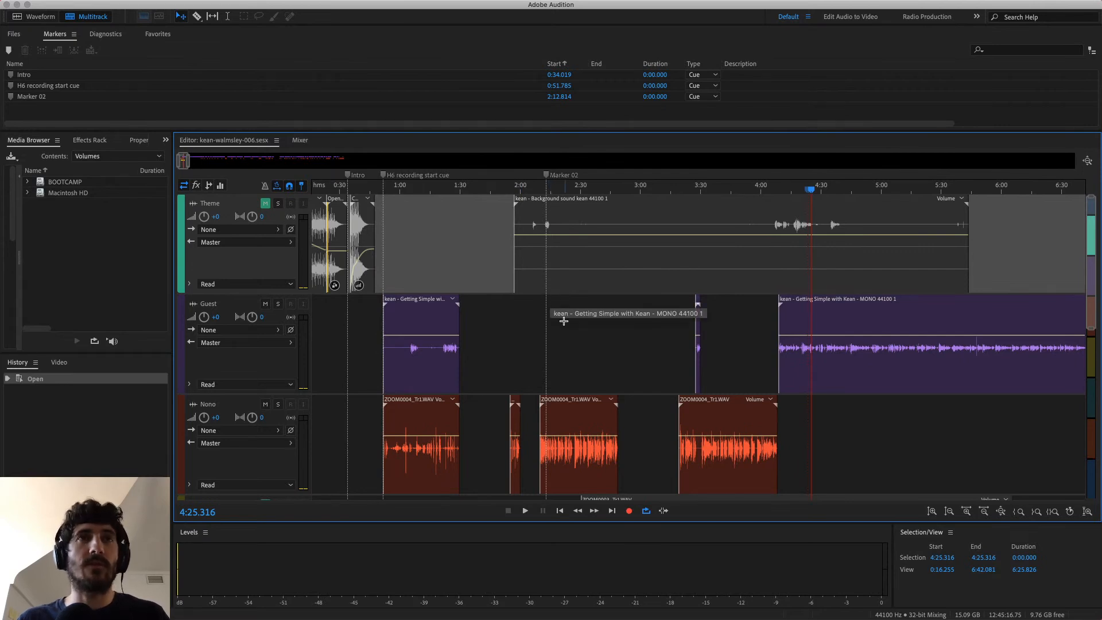
pyautogui.click(565, 324)
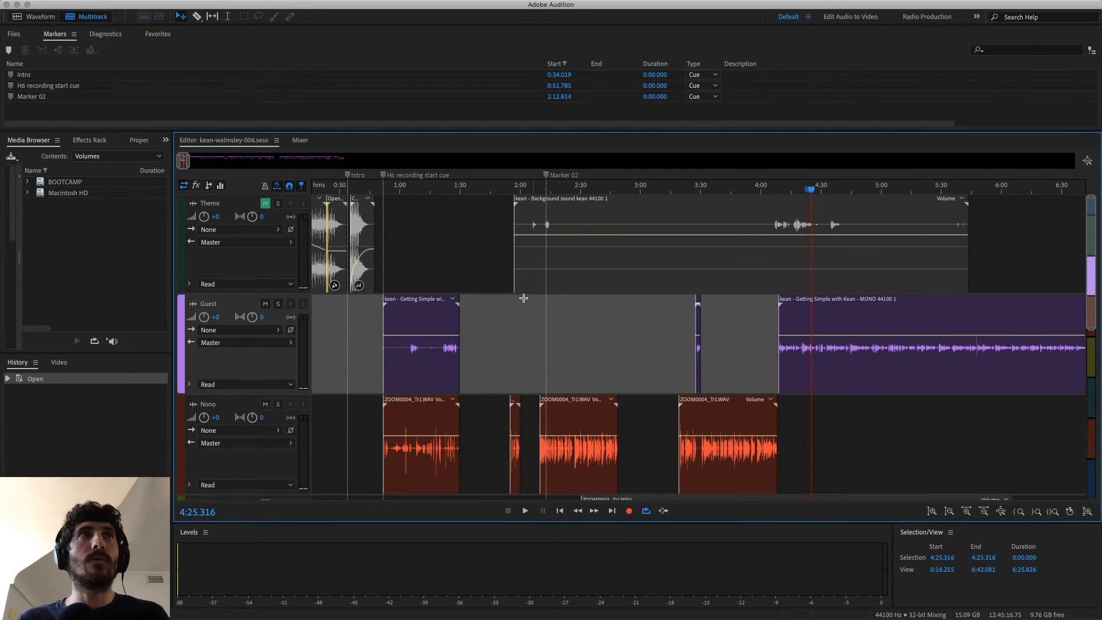
pyautogui.press('`')
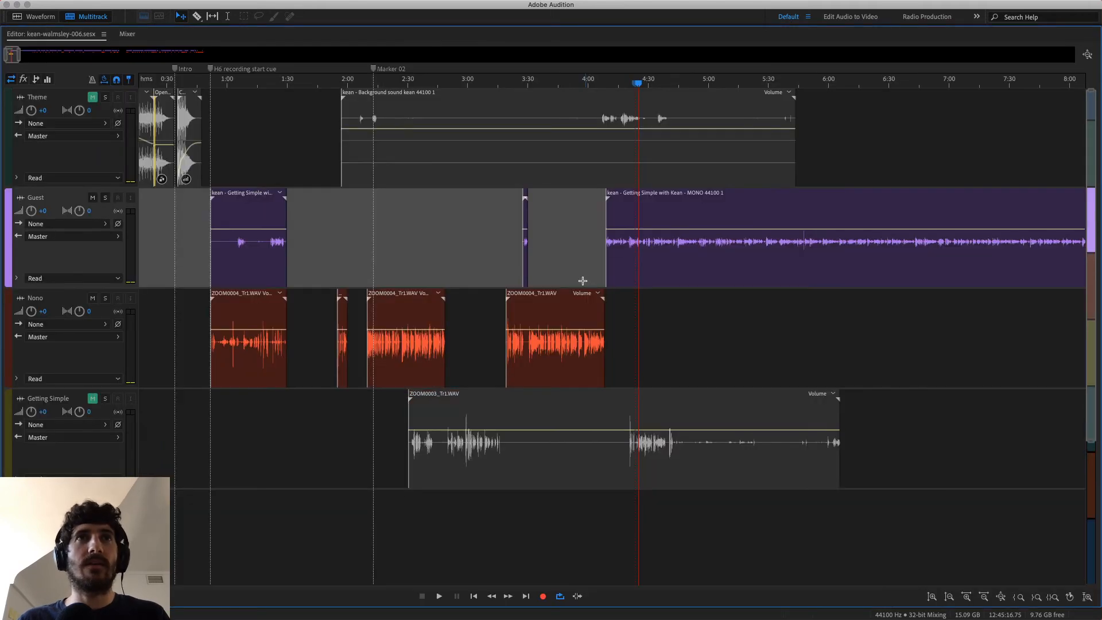
# Examine the Theme, Guest, host and Getting Simple tracks at smaller and larger track heights.
pyautogui.hotkey('alt', '-')
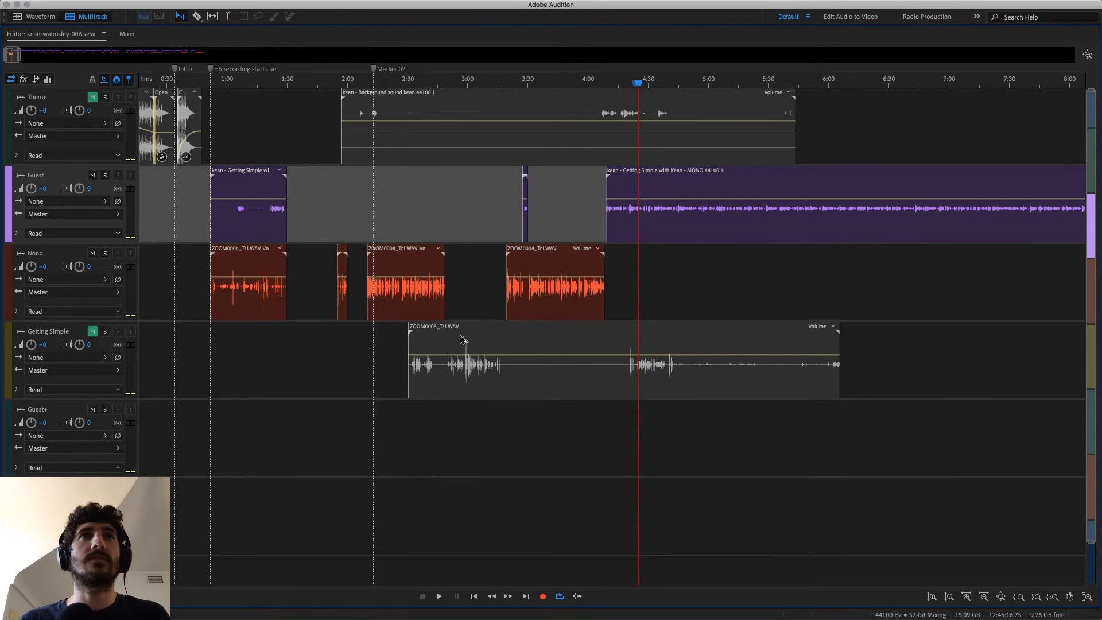
pyautogui.hotkey('alt', '=')
pyautogui.hotkey('alt', '=')
pyautogui.hotkey('alt', '=')
pyautogui.hotkey('alt', '=')
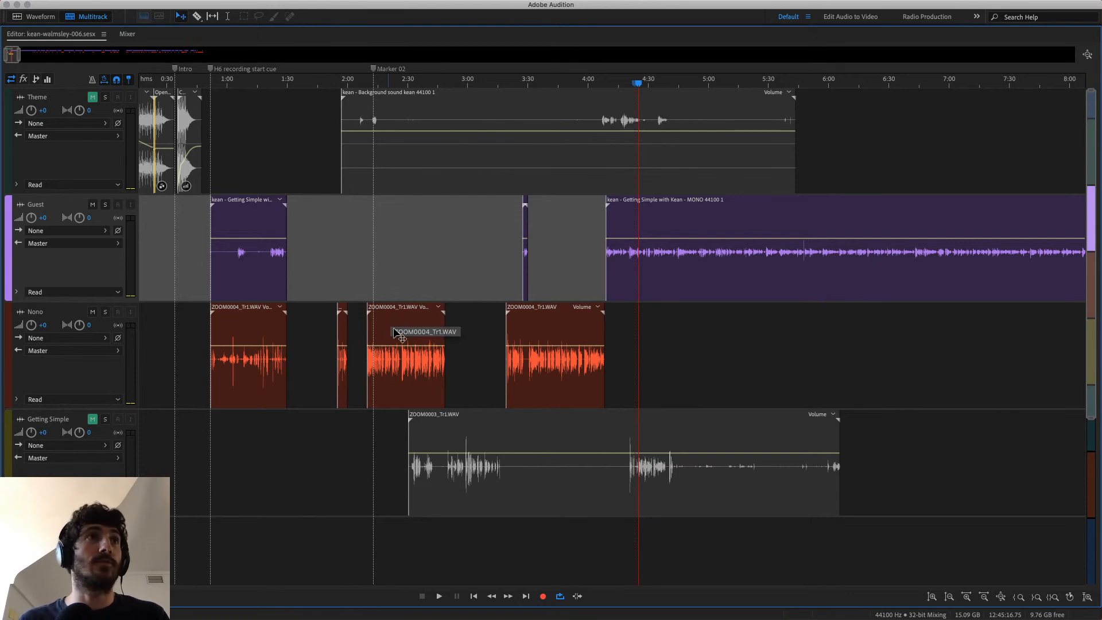
pyautogui.hotkey('alt', '-')
pyautogui.hotkey('alt', '-')
pyautogui.hotkey('alt', '=')
pyautogui.hotkey('alt', '=')
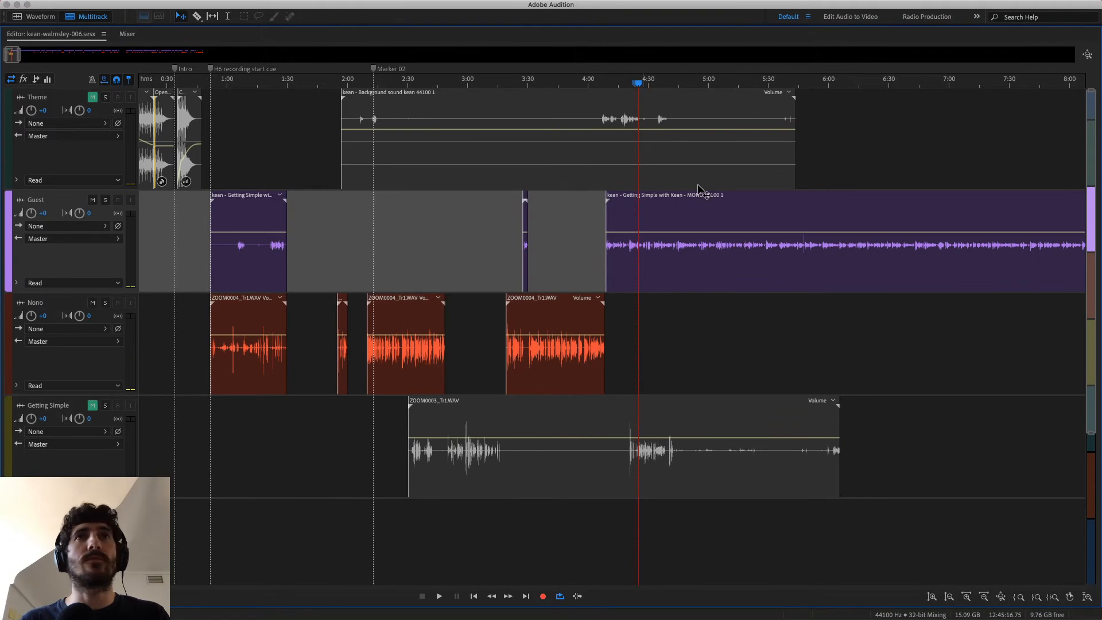
# Look over the full length of the podcast session, from the opening to the last clips after 2:10:00.
pyautogui.press('-')
pyautogui.press('-')
pyautogui.press('-')
pyautogui.press('-')
pyautogui.press('-')
pyautogui.press('-')
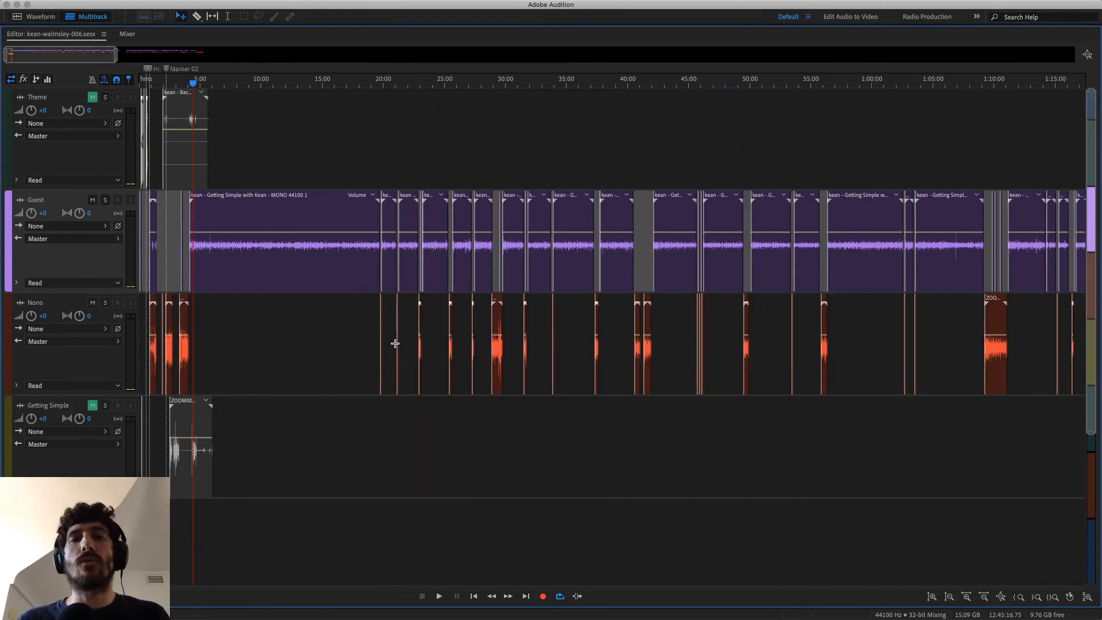
pyautogui.press('-')
pyautogui.press('-')
pyautogui.press('-')
pyautogui.scroll(3, 395, 343)
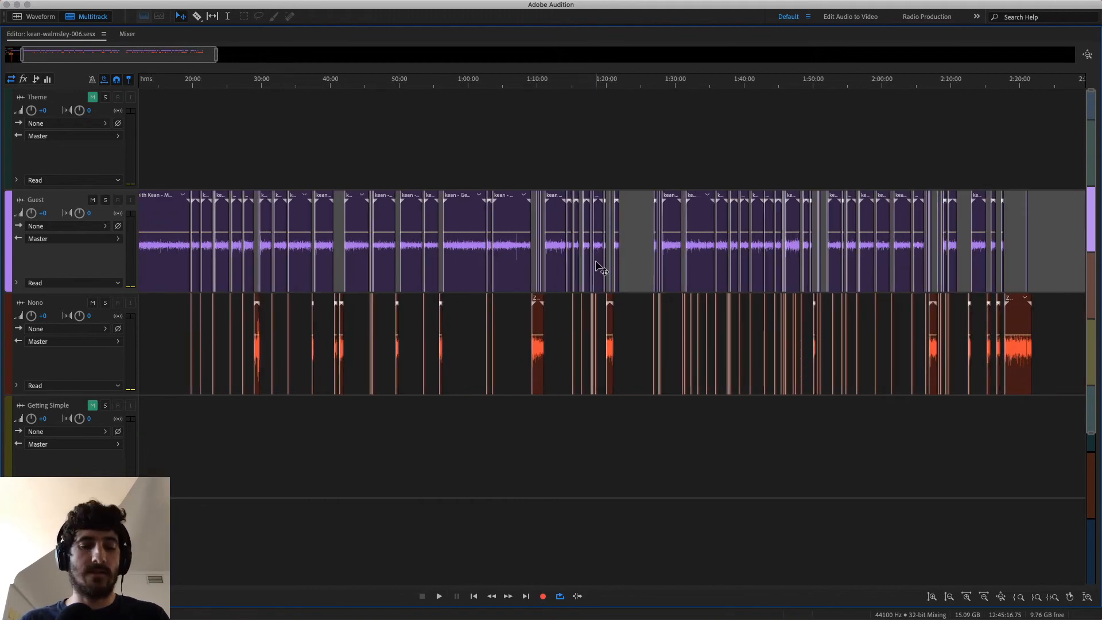
pyautogui.moveTo(515, 74); pyautogui.dragTo(345, 82)
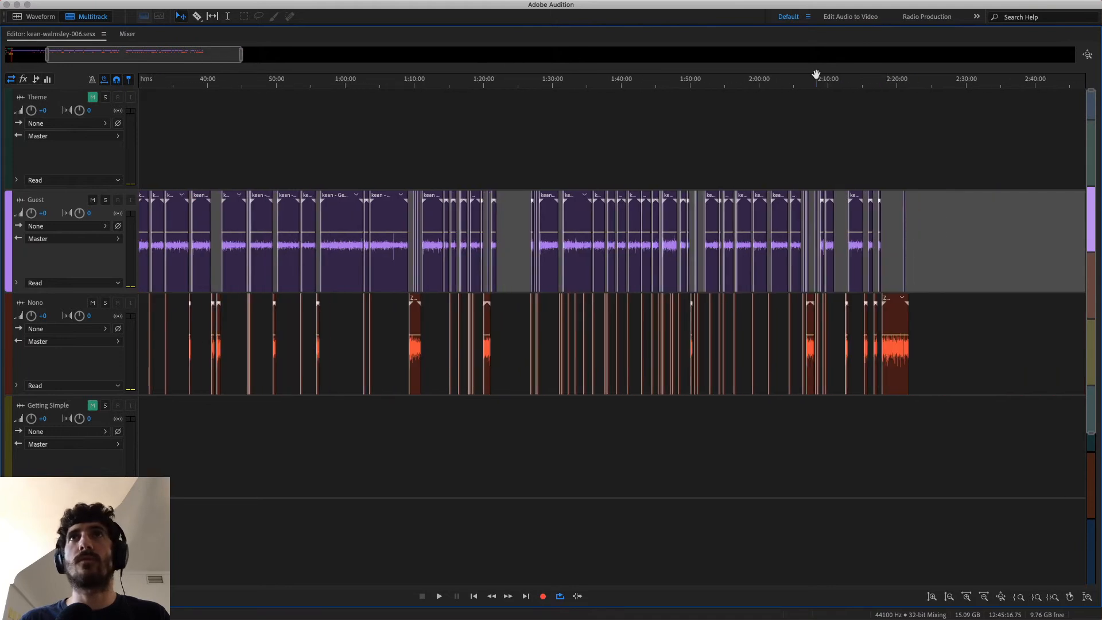
pyautogui.moveTo(816, 76); pyautogui.dragTo(1020, 77)
pyautogui.hscroll(-1, 525, 305)
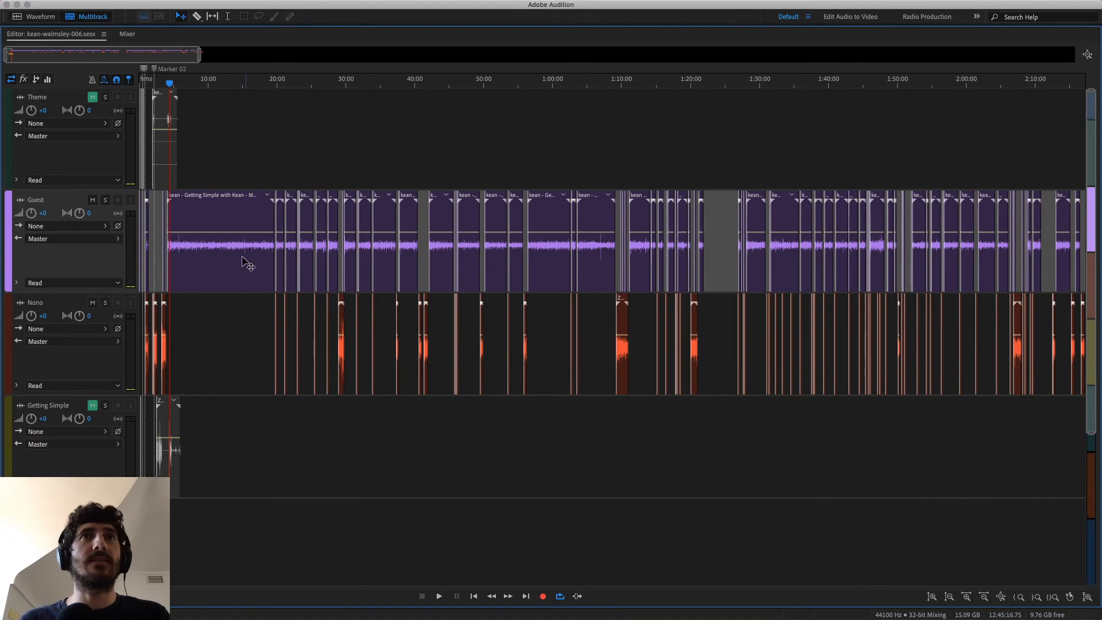
# Examine how the Guest clips alternate with the host's clips during roughly the first 45 minutes.
pyautogui.scroll(1, 266, 259)
pyautogui.scroll(3, 305, 294)
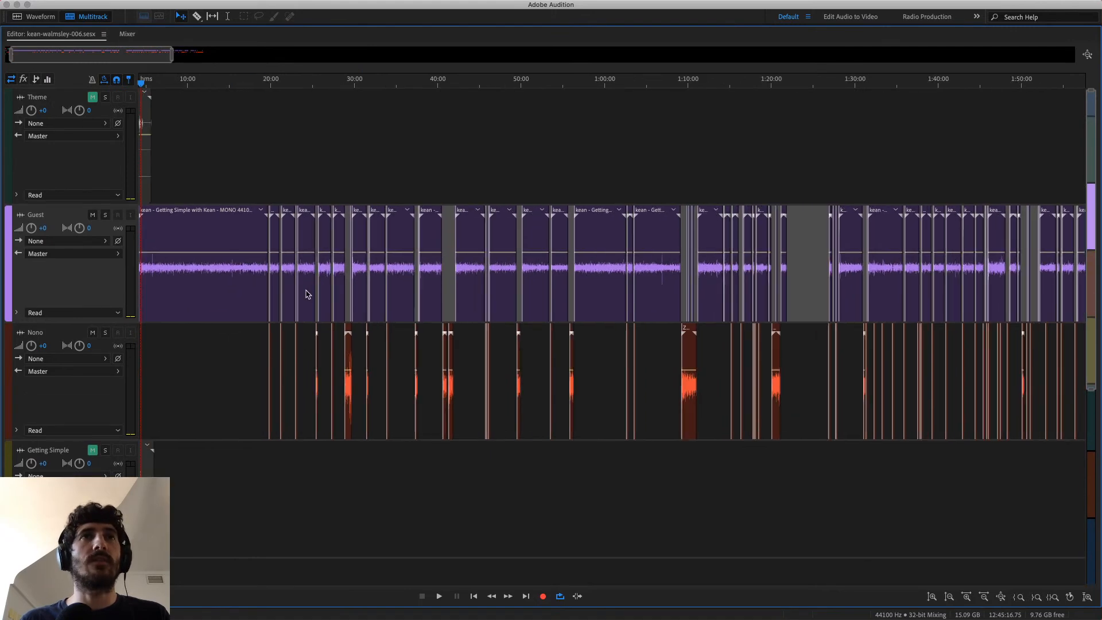
pyautogui.scroll(4, 346, 306)
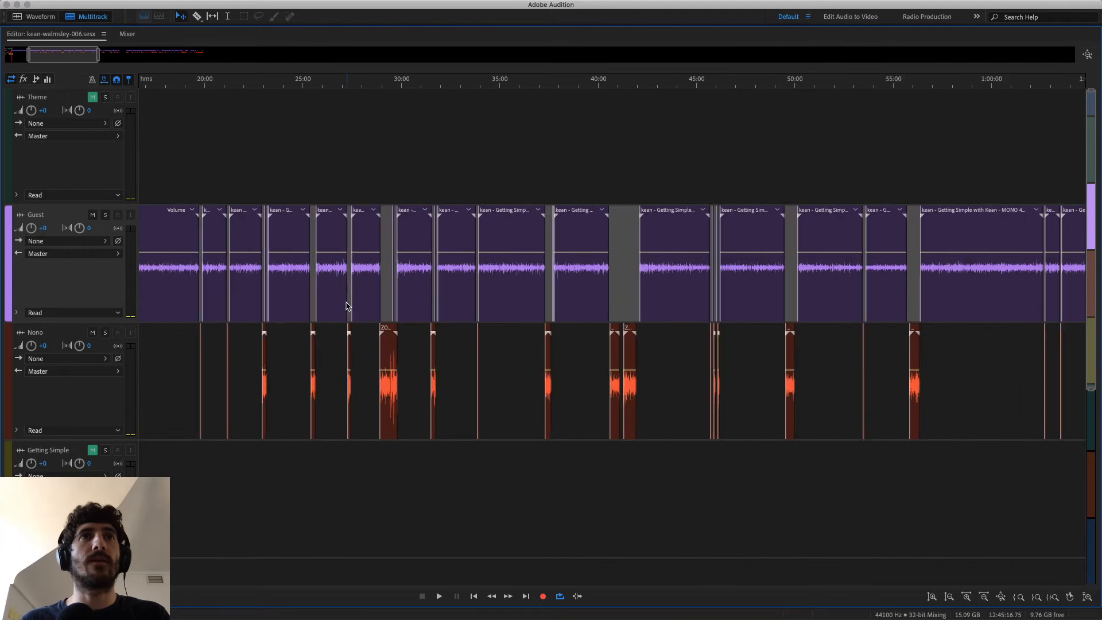
pyautogui.scroll(1, 346, 306)
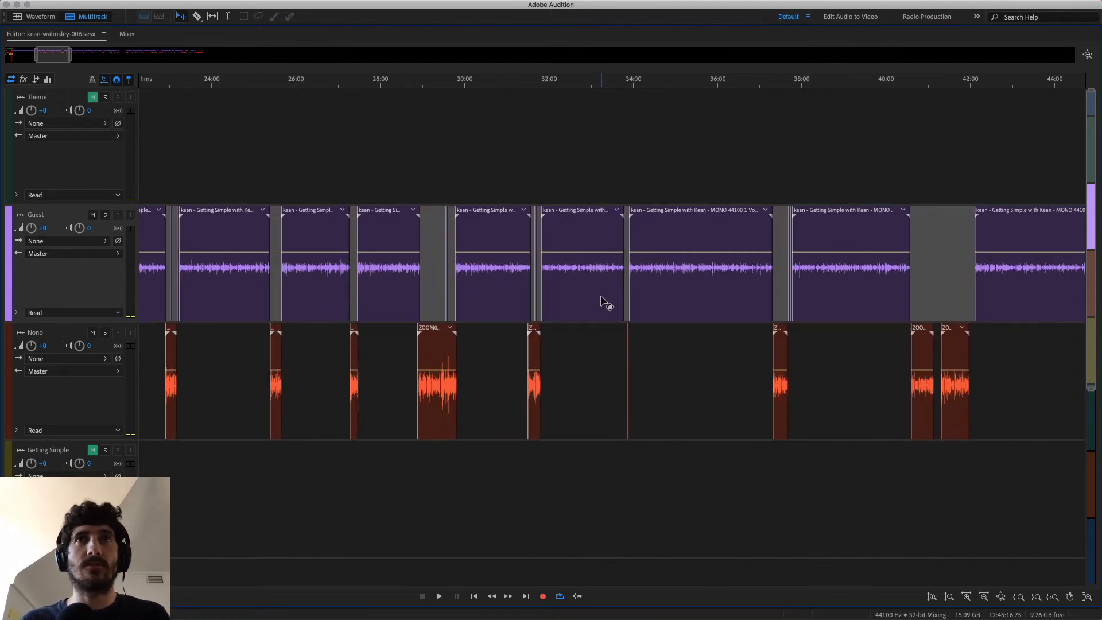
pyautogui.hscroll(-5, 579, 305)
pyautogui.hscroll(-7, 579, 308)
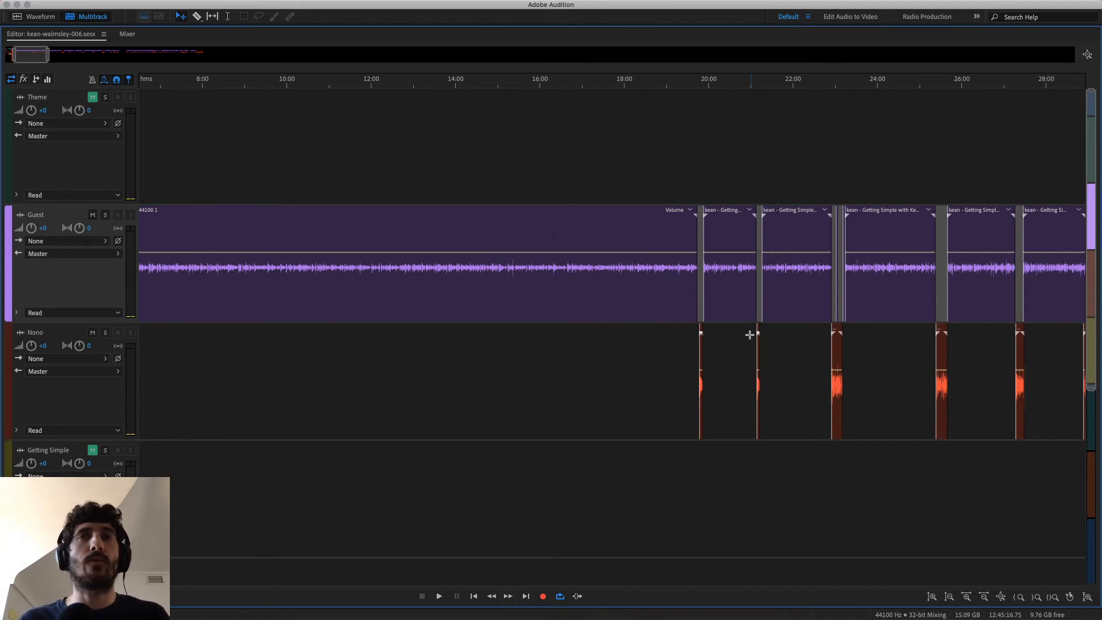
pyautogui.scroll(-4, 750, 335)
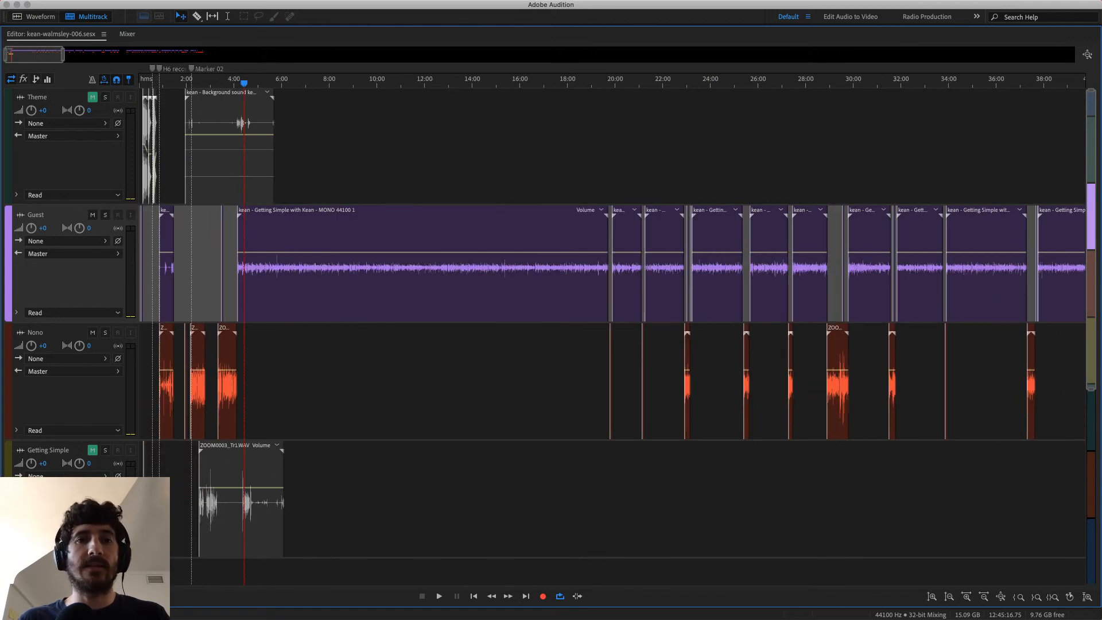
# Unmute the Theme track that holds the opening and closing music.
pyautogui.press('super+Tab')
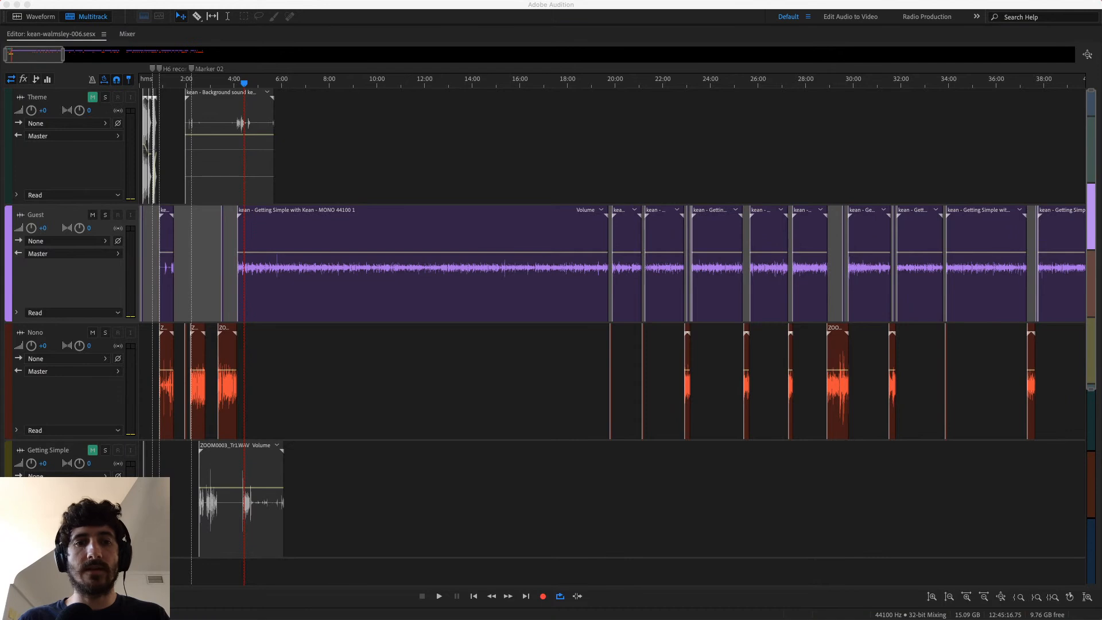
pyautogui.click(430, 179)
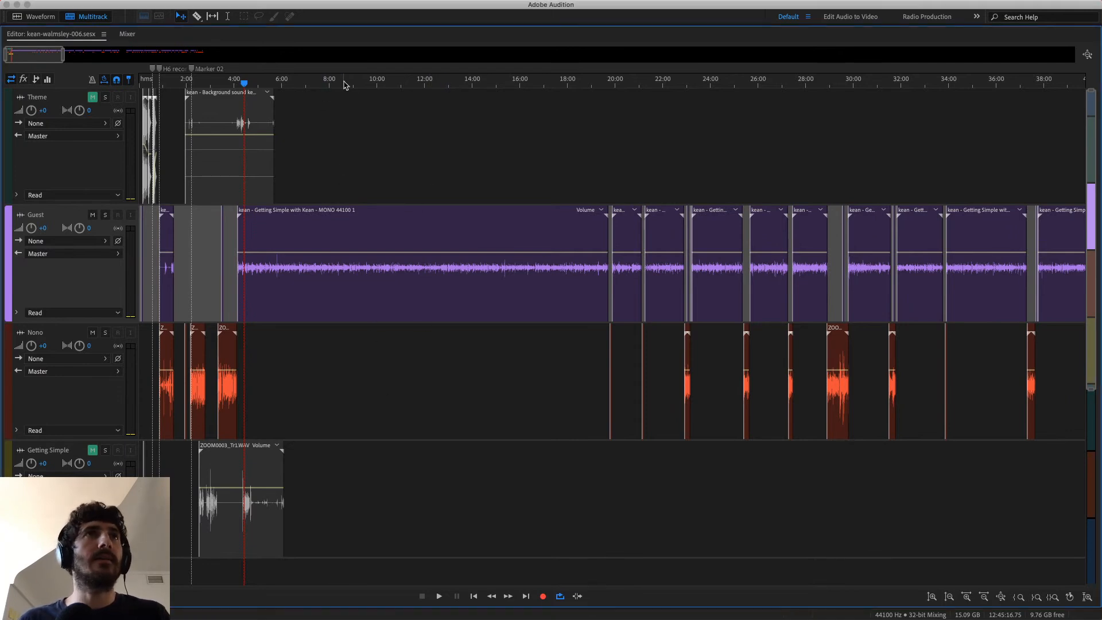
pyautogui.scroll(3, 178, 345)
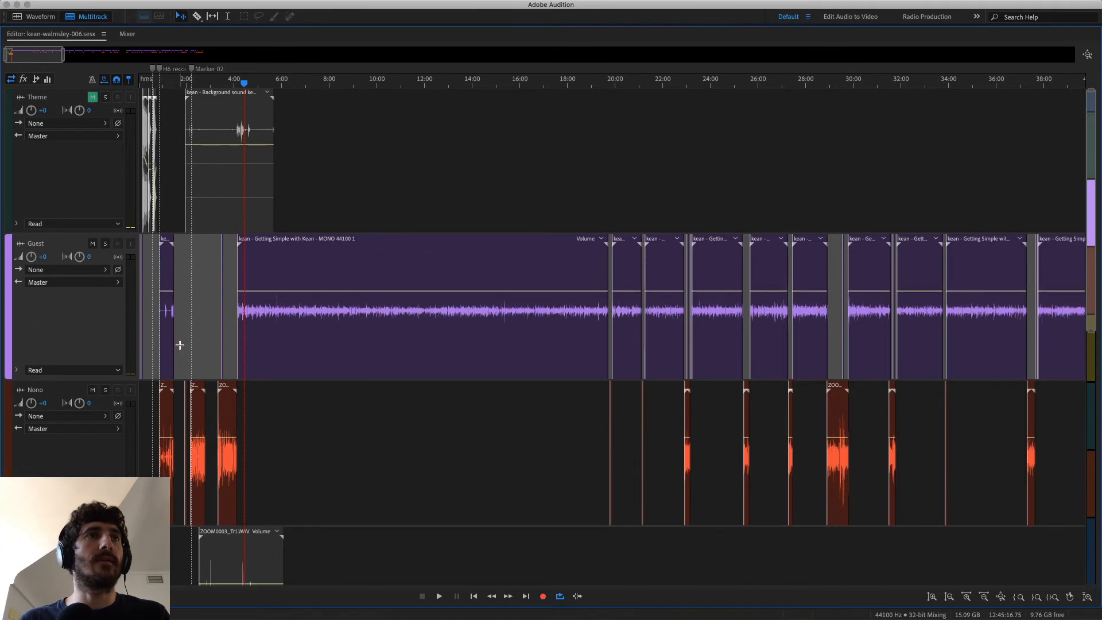
pyautogui.scroll(5, 179, 345)
pyautogui.hscroll(-5, 180, 345)
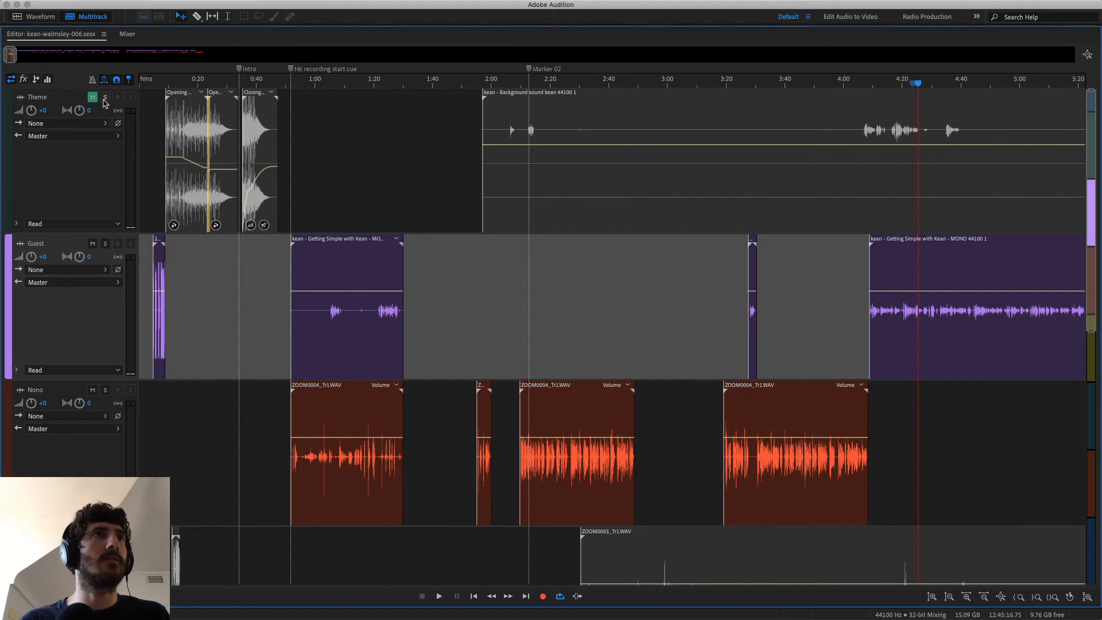
pyautogui.click(93, 97)
# Play back the short spoken clip at the start of the Guest track and the beginning of the opening theme.
pyautogui.press('t')
pyautogui.click(149, 83)
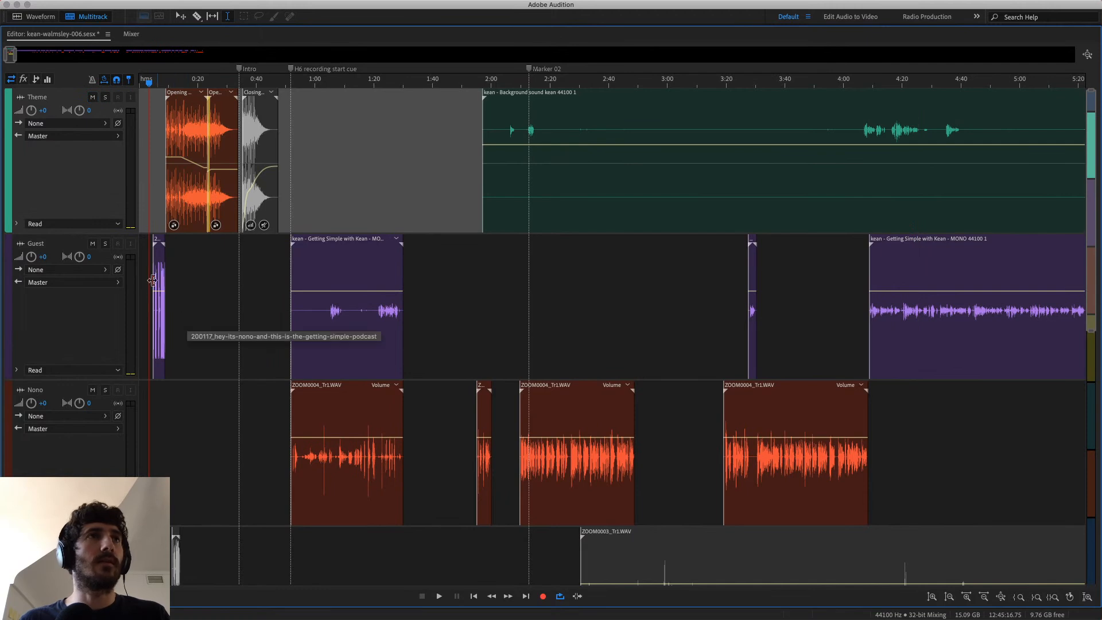
pyautogui.press('space')
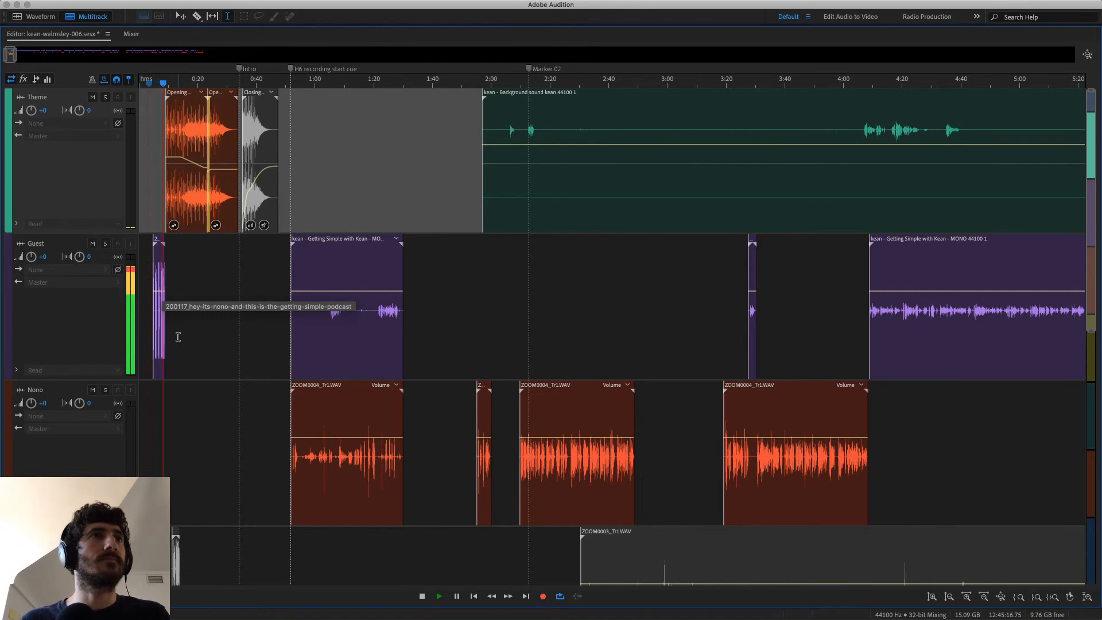
pyautogui.press('space')
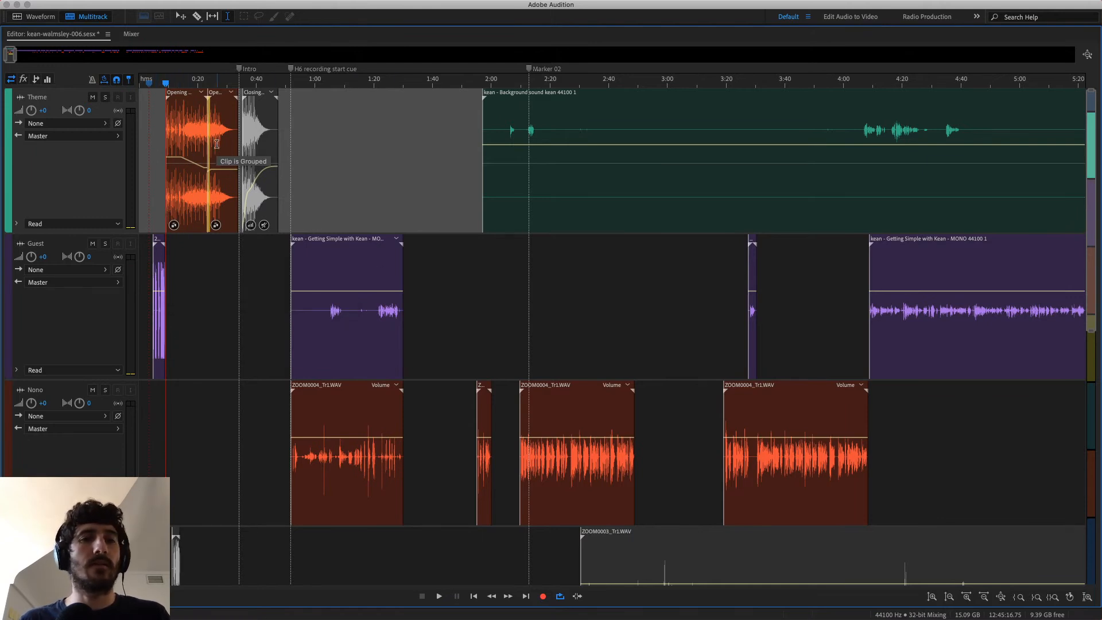
pyautogui.press('space')
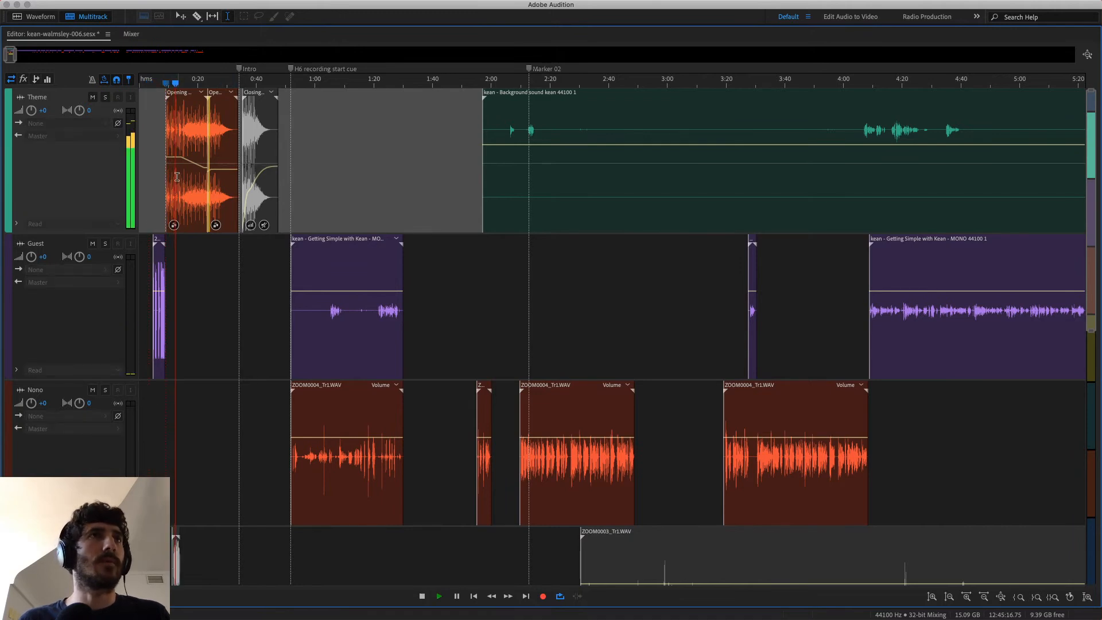
pyautogui.press('space')
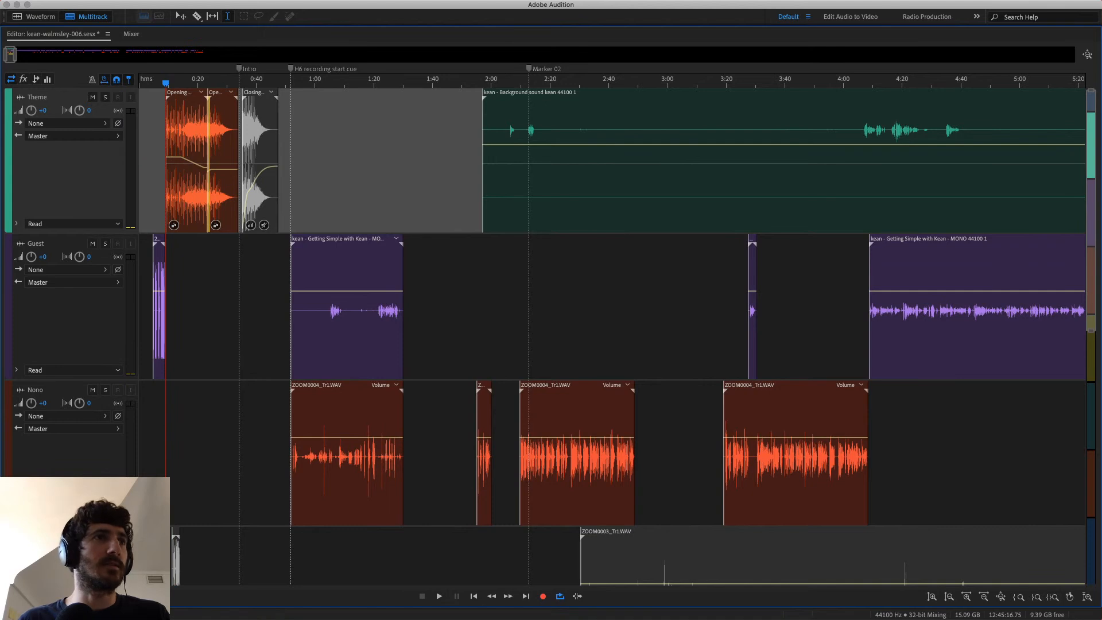
# Unmute the Getting Simple track and play back the opening theme, including its ending just before the Intro marker.
pyautogui.click(93, 537)
pyautogui.press('space')
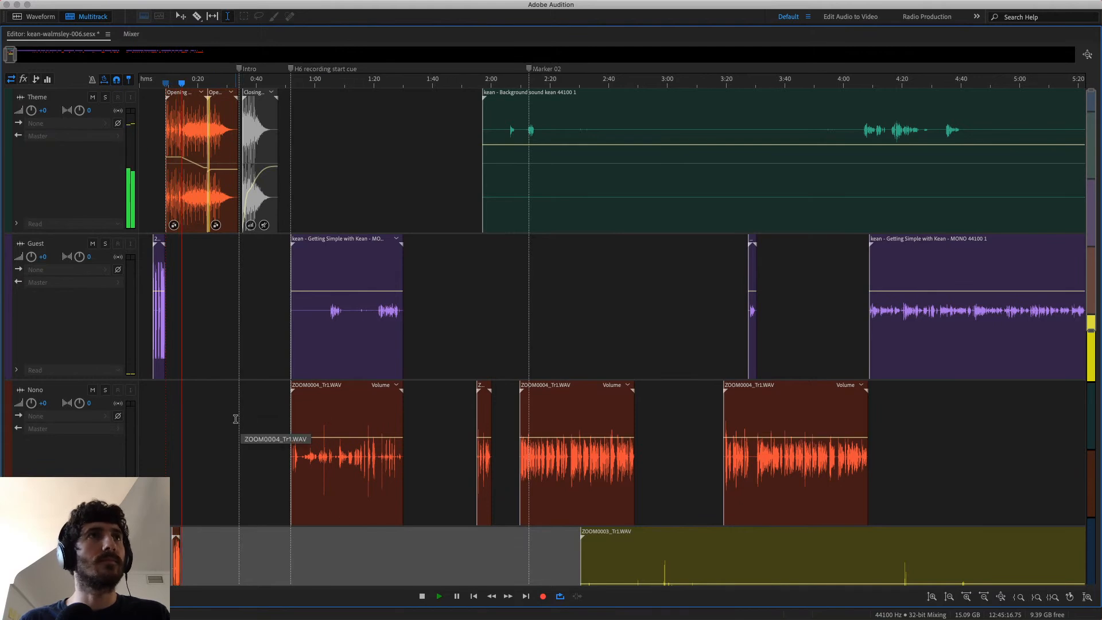
pyautogui.press('space')
pyautogui.click(214, 84)
pyautogui.press('space')
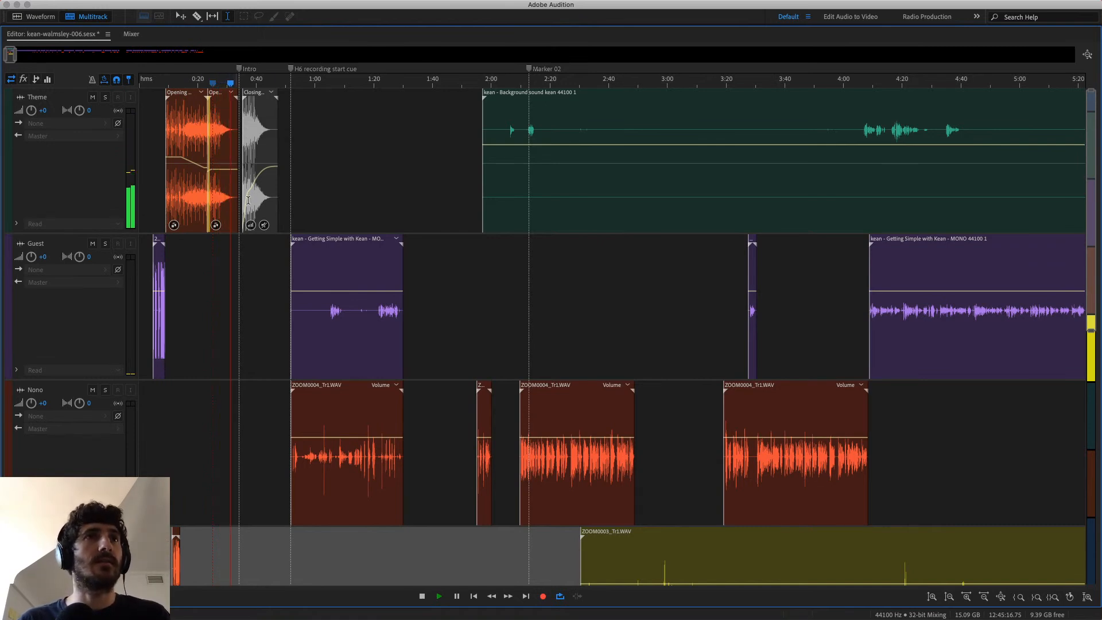
pyautogui.press('space')
# Play back the start of the host's first ZOOM0004_Tr1.WAV clip at the H6 recording start cue.
pyautogui.scroll(5, 286, 443)
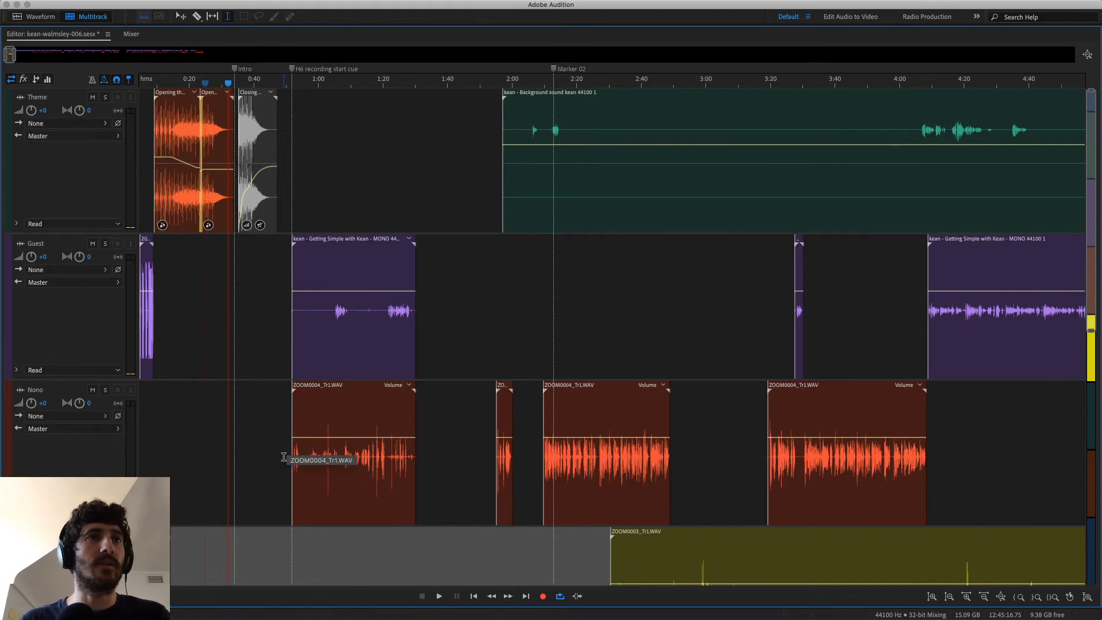
pyautogui.click(348, 448)
pyautogui.press('space')
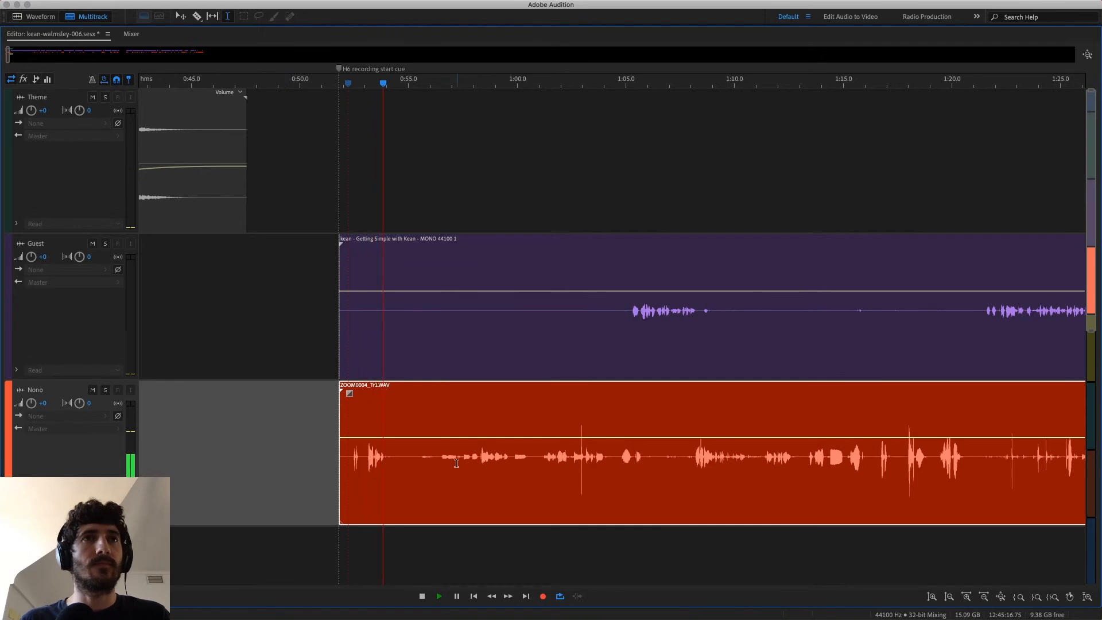
pyautogui.press('space')
pyautogui.scroll(-3, 404, 444)
pyautogui.scroll(-2, 405, 444)
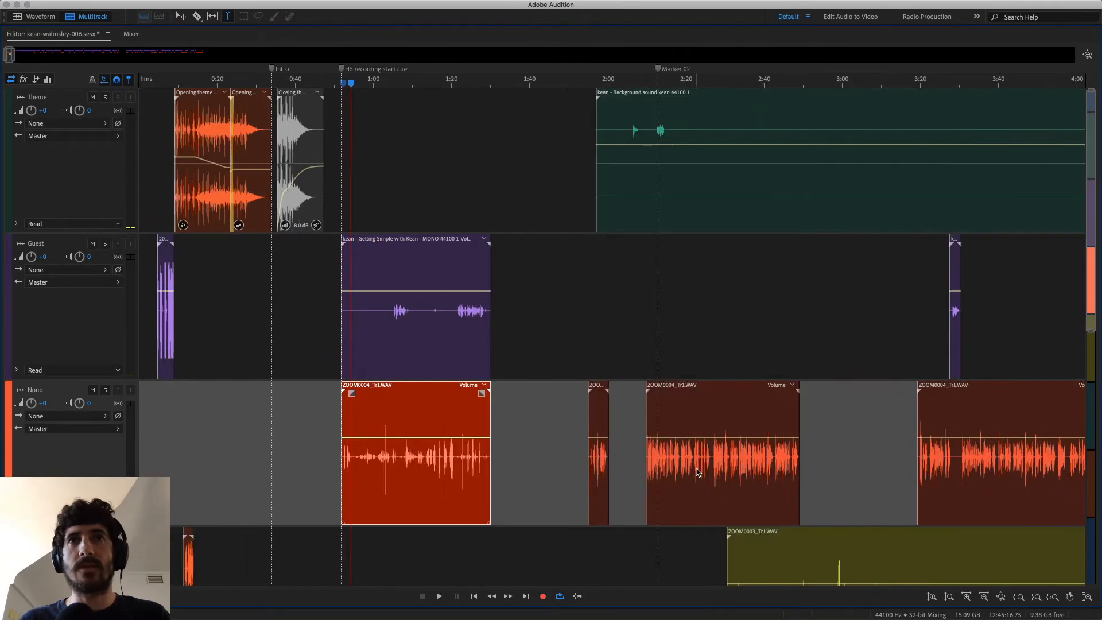
# Play back the short ZOOM0004_Tr1.WAV clip at about 1:55 on the host's track.
pyautogui.scroll(3, 677, 470)
pyautogui.scroll(2, 606, 471)
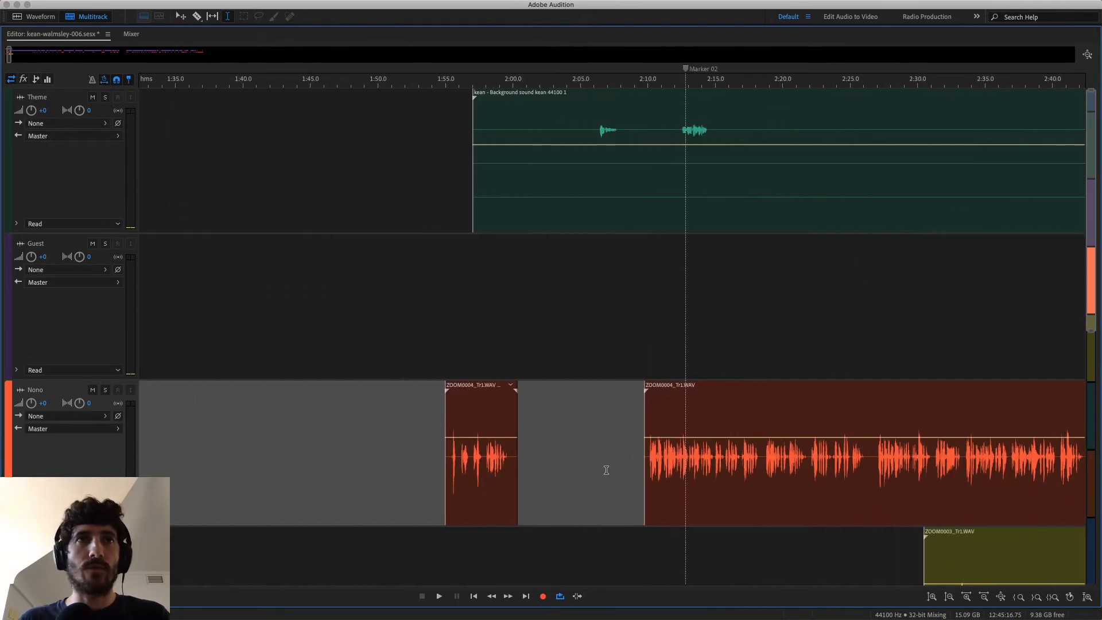
pyautogui.click(448, 451)
pyautogui.press('space')
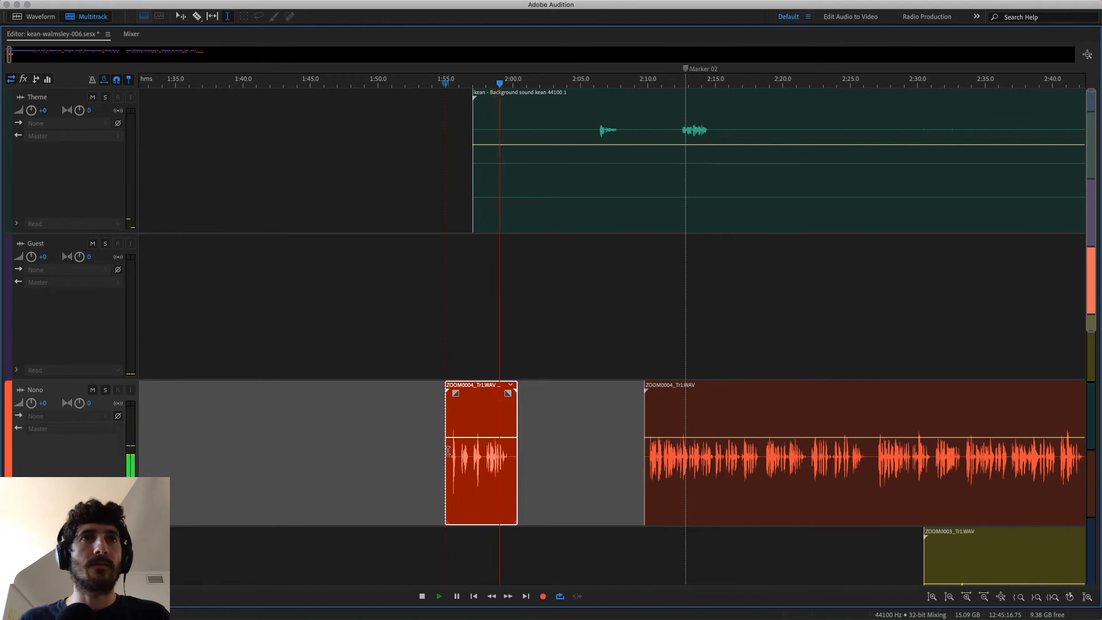
pyautogui.press('space')
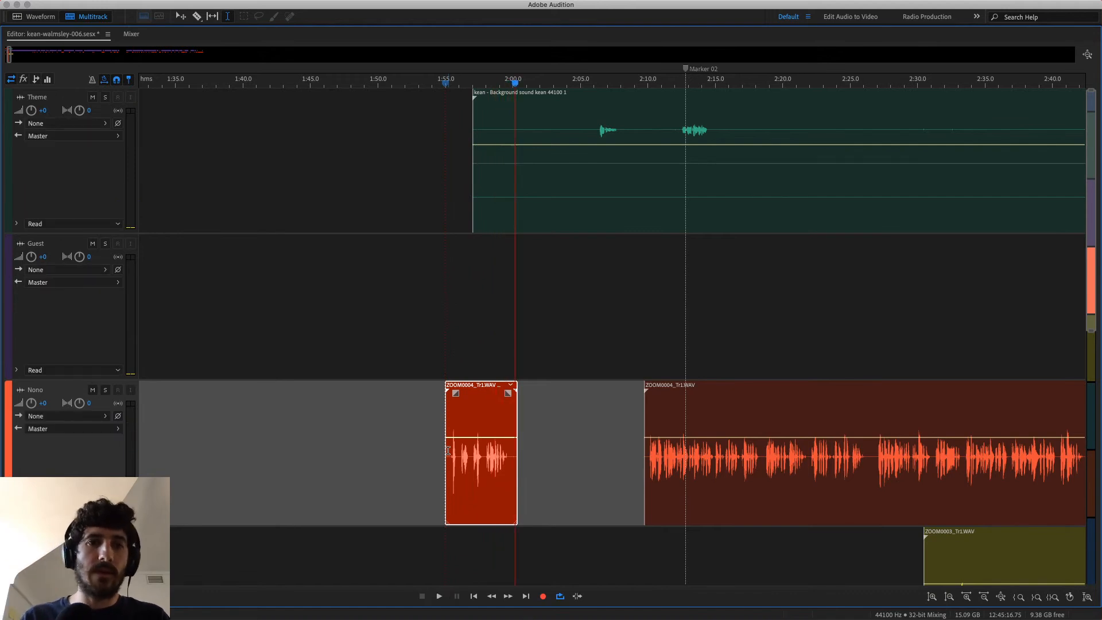
# Play back the start of the ZOOM0004_Tr1.WAV clip at about 2:10 on the host's track, past Marker 02.
pyautogui.click(646, 402)
pyautogui.press('space')
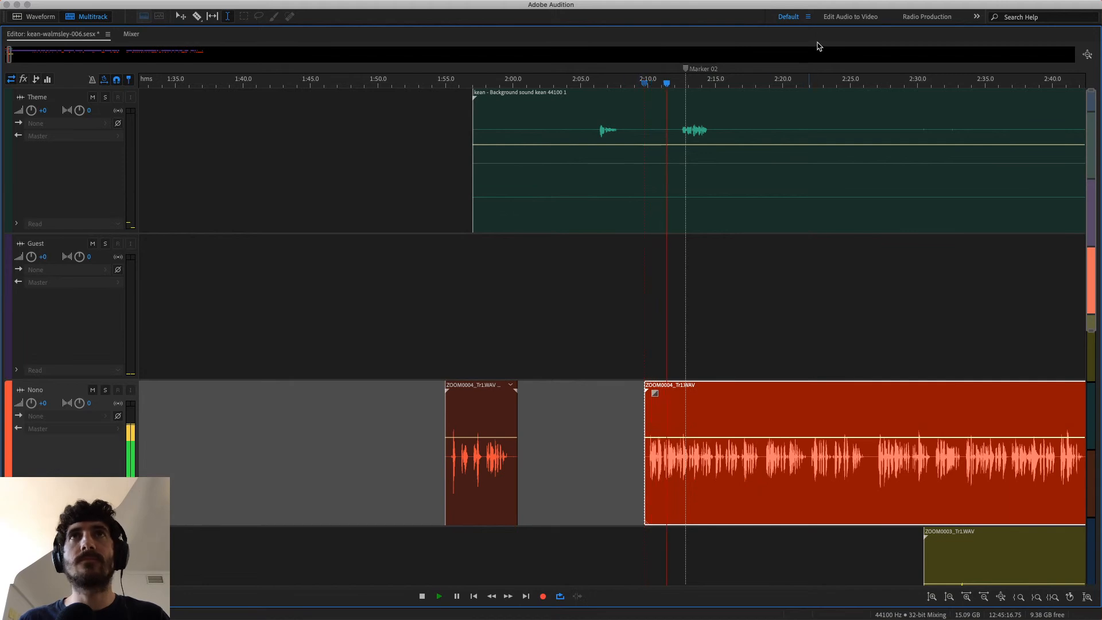
pyautogui.moveTo(798, 84); pyautogui.dragTo(477, 85)
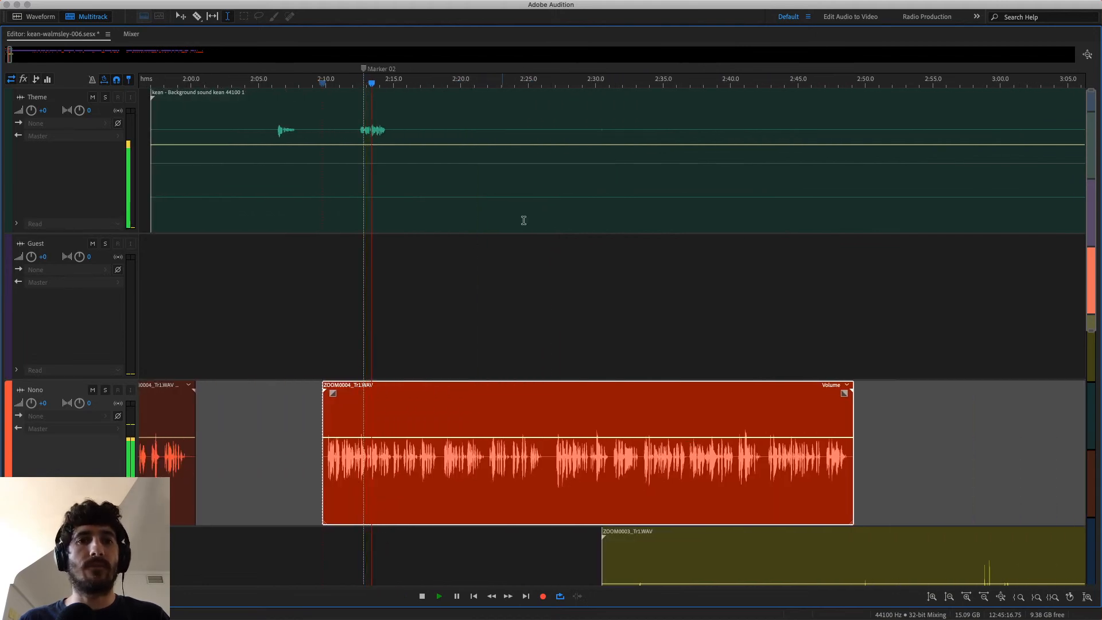
pyautogui.press('space')
pyautogui.scroll(-2, 591, 347)
pyautogui.scroll(-1, 591, 346)
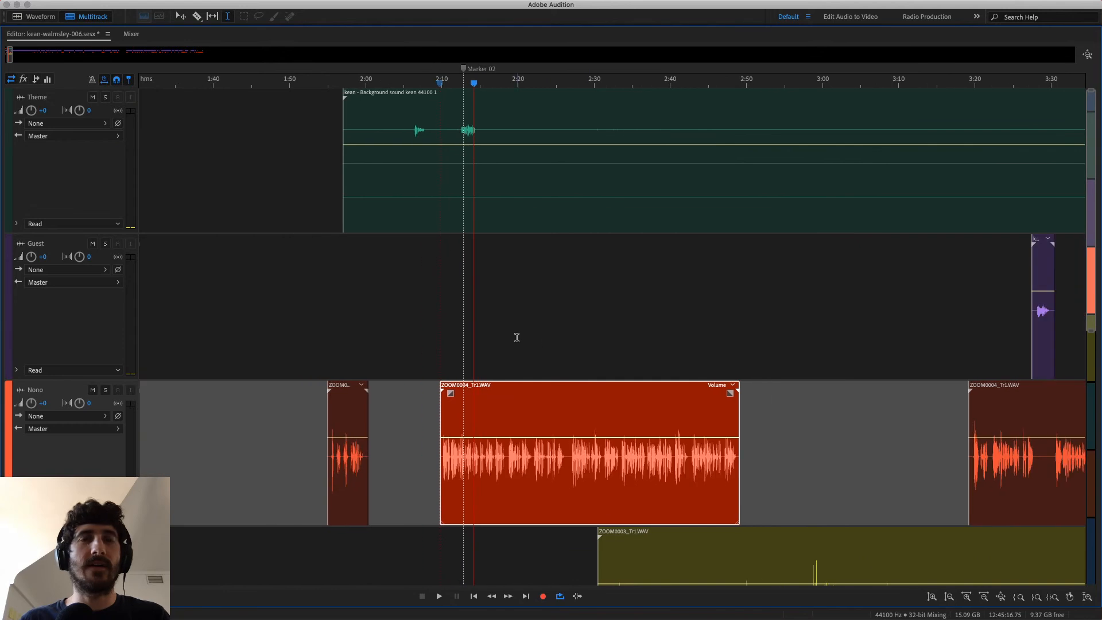
pyautogui.scroll(-1, 382, 307)
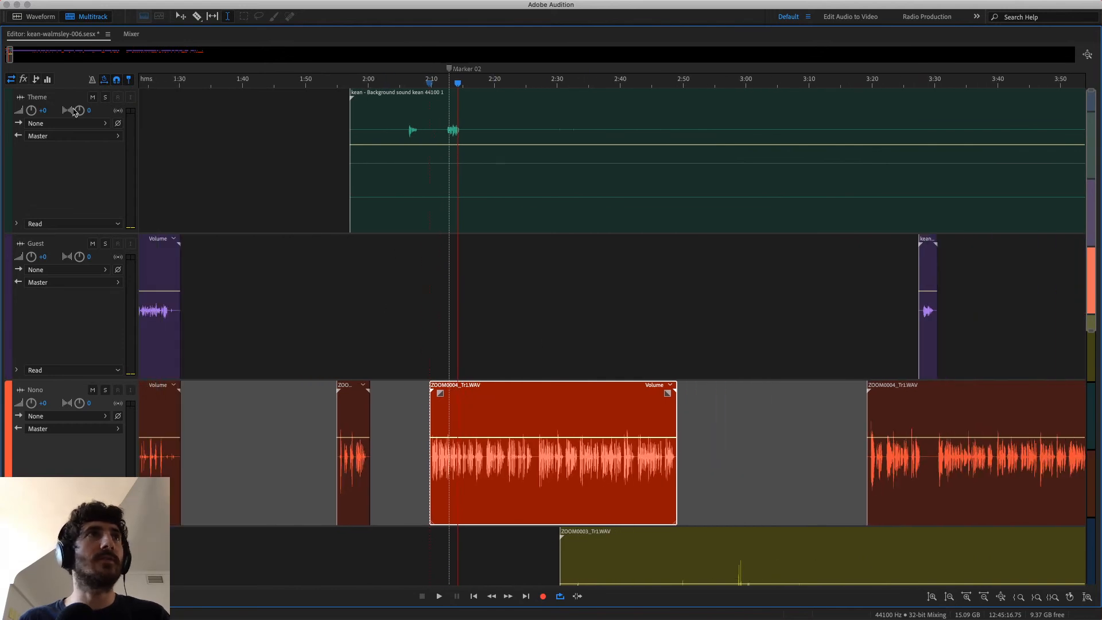
# Mute the Theme track and play back the host's clip from about 3:19 through the guest's short reply.
pyautogui.click(93, 97)
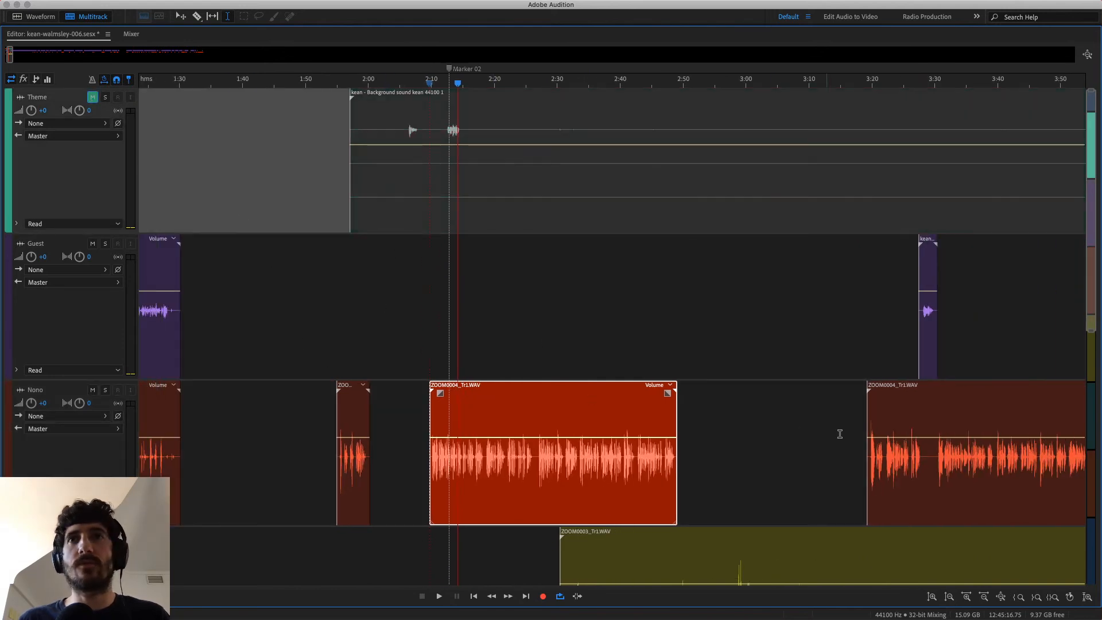
pyautogui.click(869, 405)
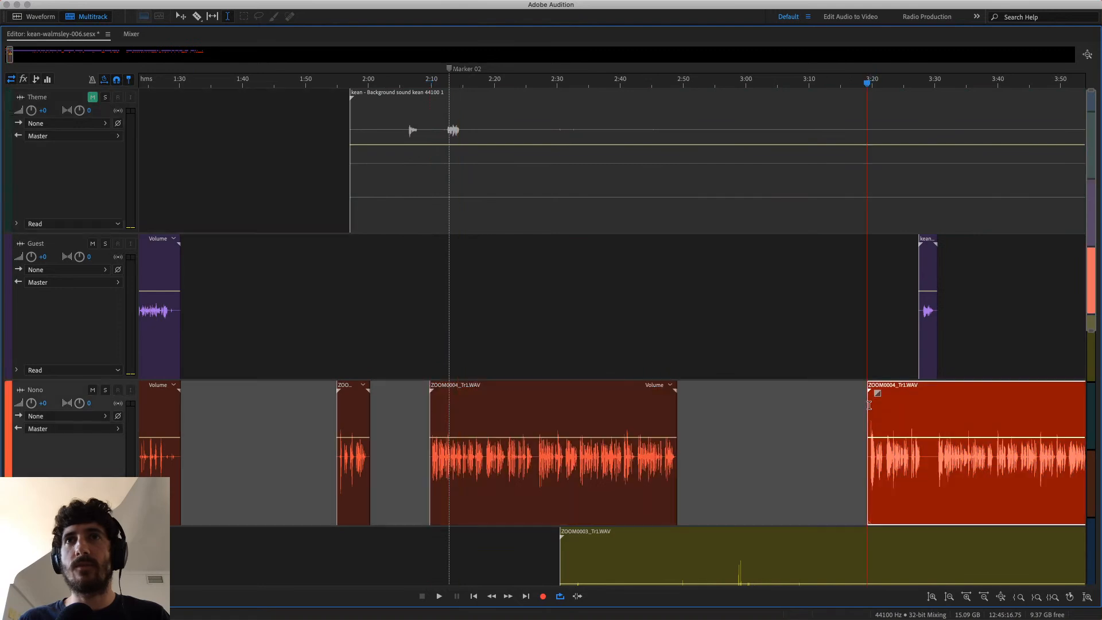
pyautogui.scroll(5, 968, 348)
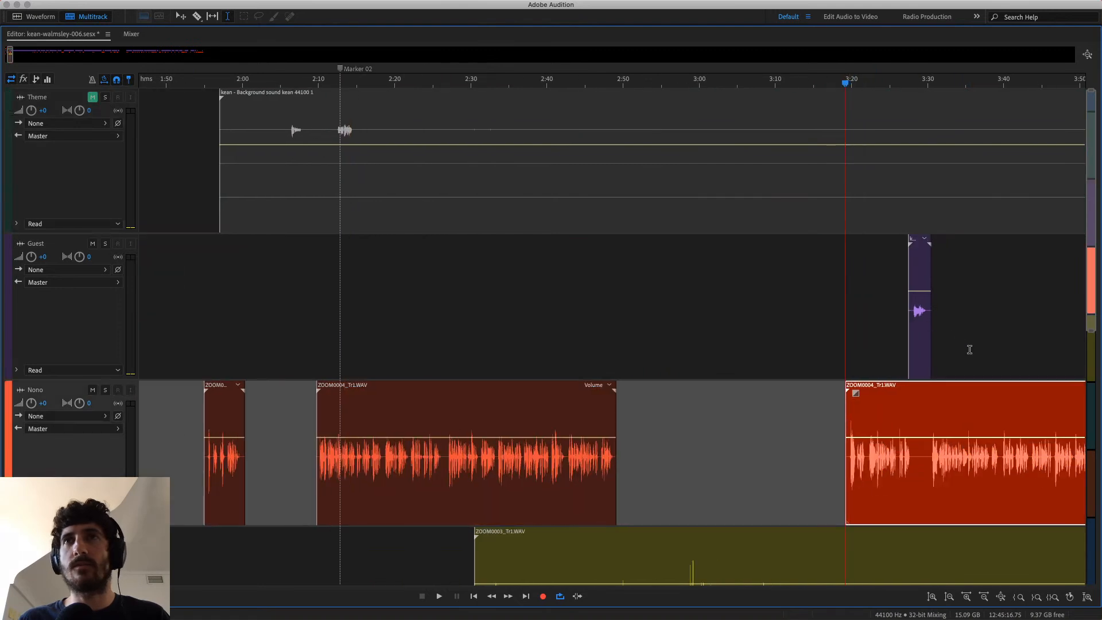
pyautogui.scroll(1, 653, 334)
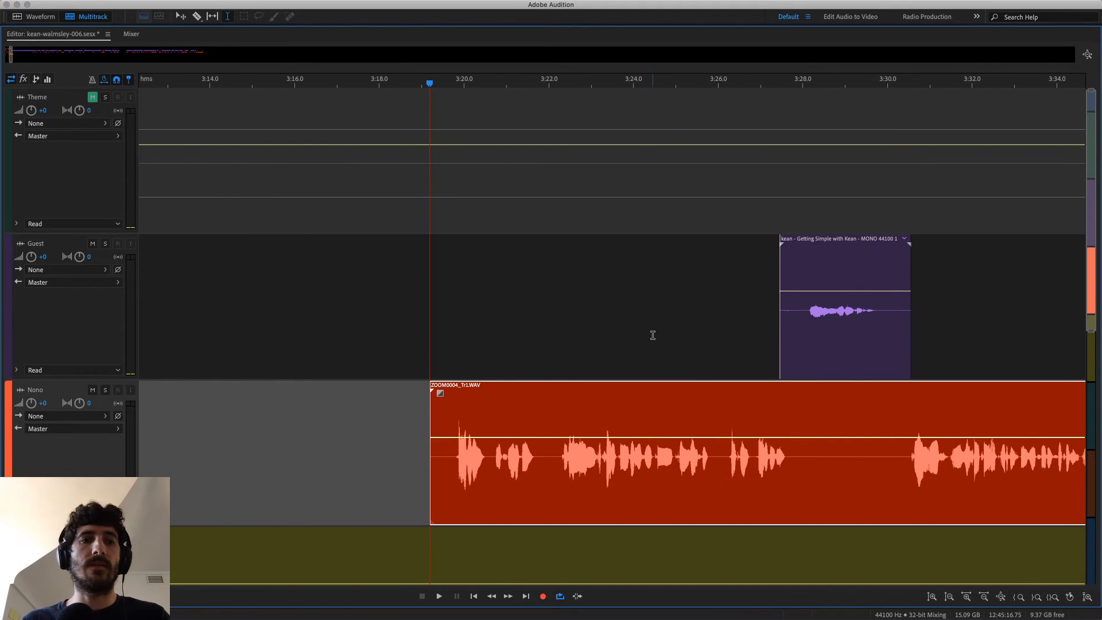
pyautogui.press('space')
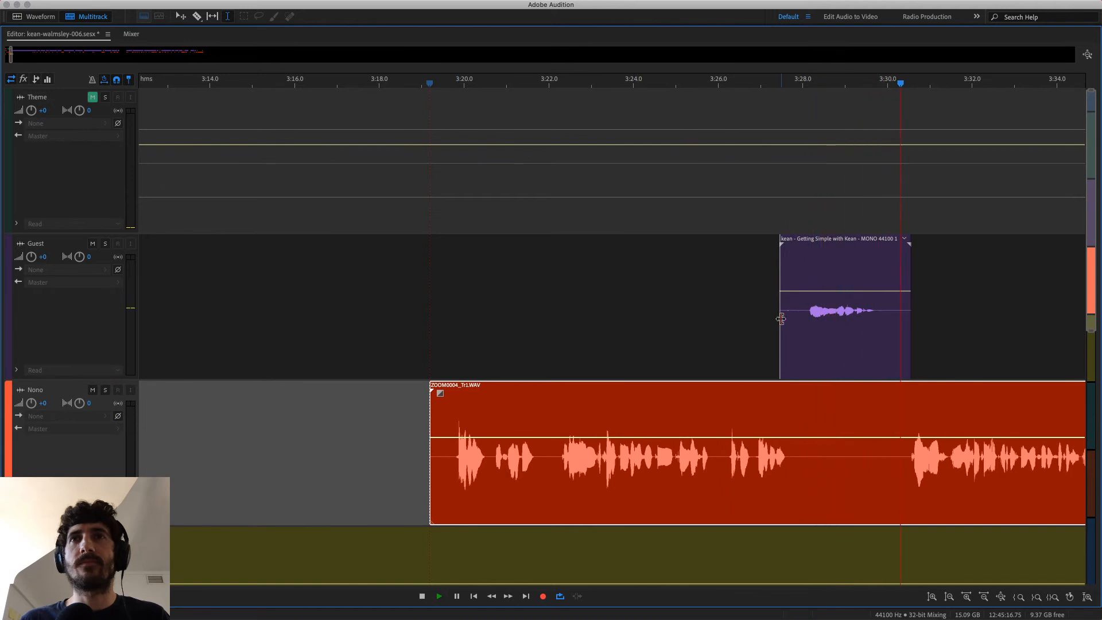
# Trim the guest's short reply clip to run from about 3:28 to 3:30 and save the session.
pyautogui.moveTo(781, 319); pyautogui.dragTo(805, 318)
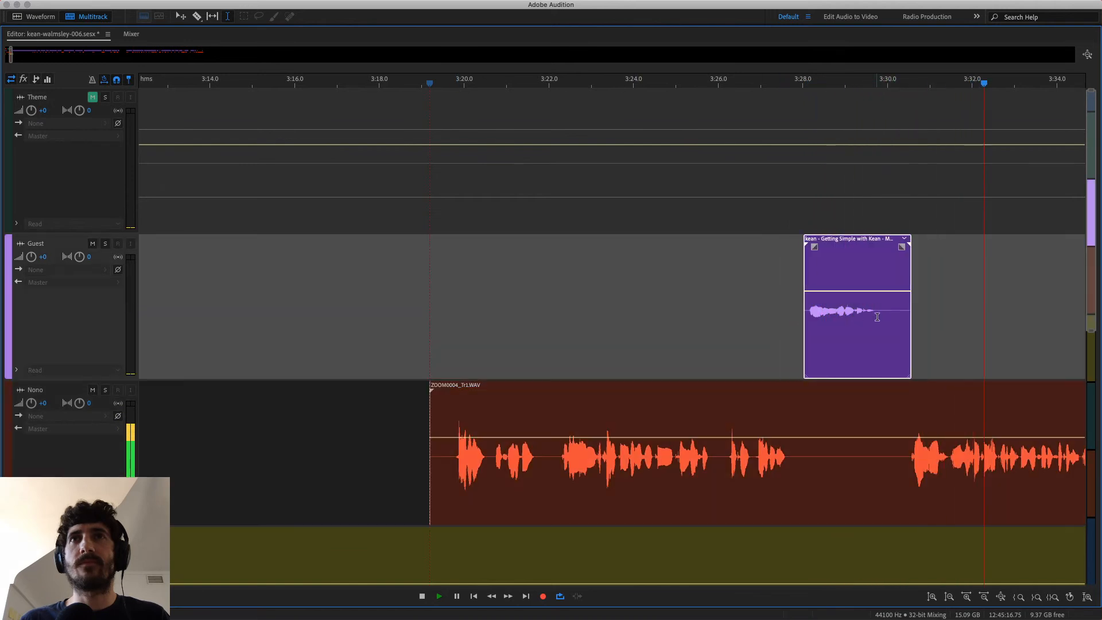
pyautogui.moveTo(911, 319); pyautogui.dragTo(894, 318)
pyautogui.press('space')
pyautogui.press('super+s')
pyautogui.scroll(-10, 593, 363)
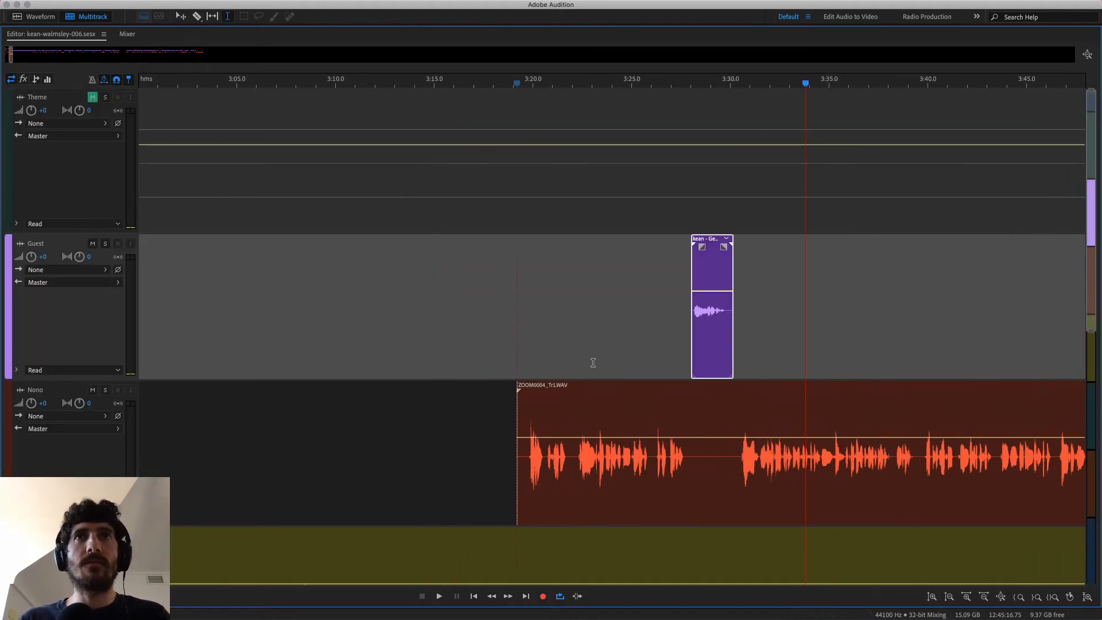
pyautogui.scroll(-3, 477, 350)
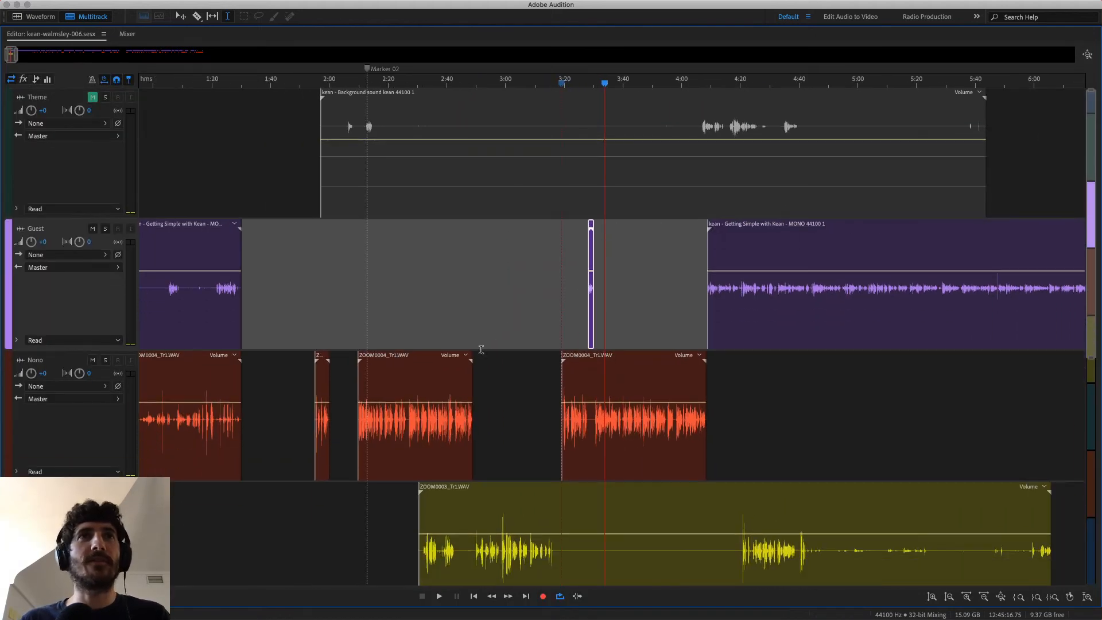
pyautogui.scroll(-3, 481, 349)
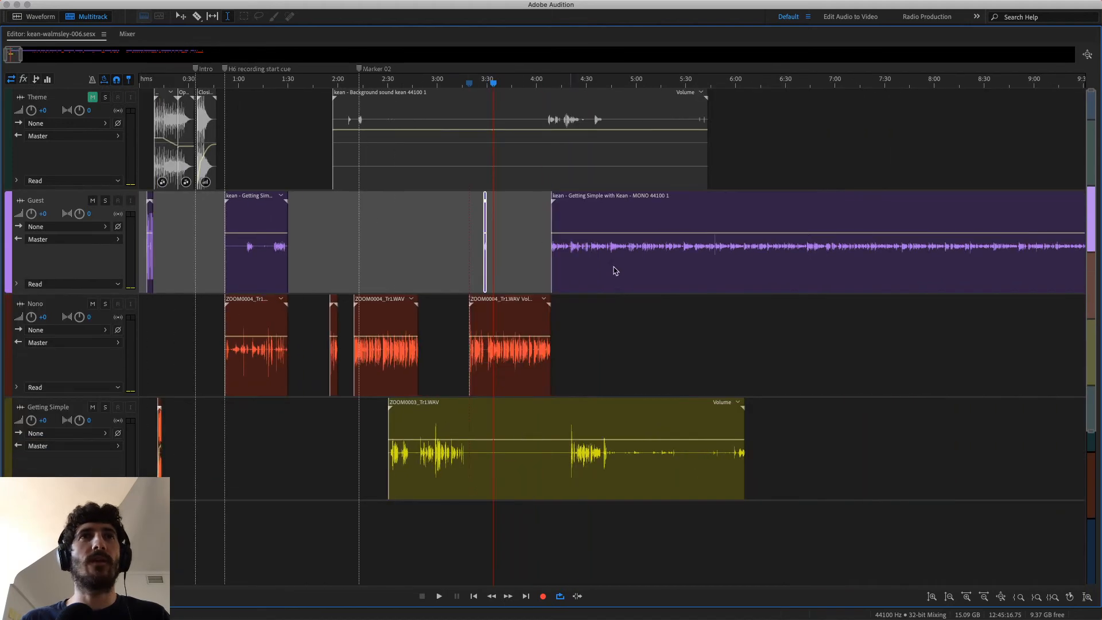
pyautogui.click(631, 264)
pyautogui.click(511, 321)
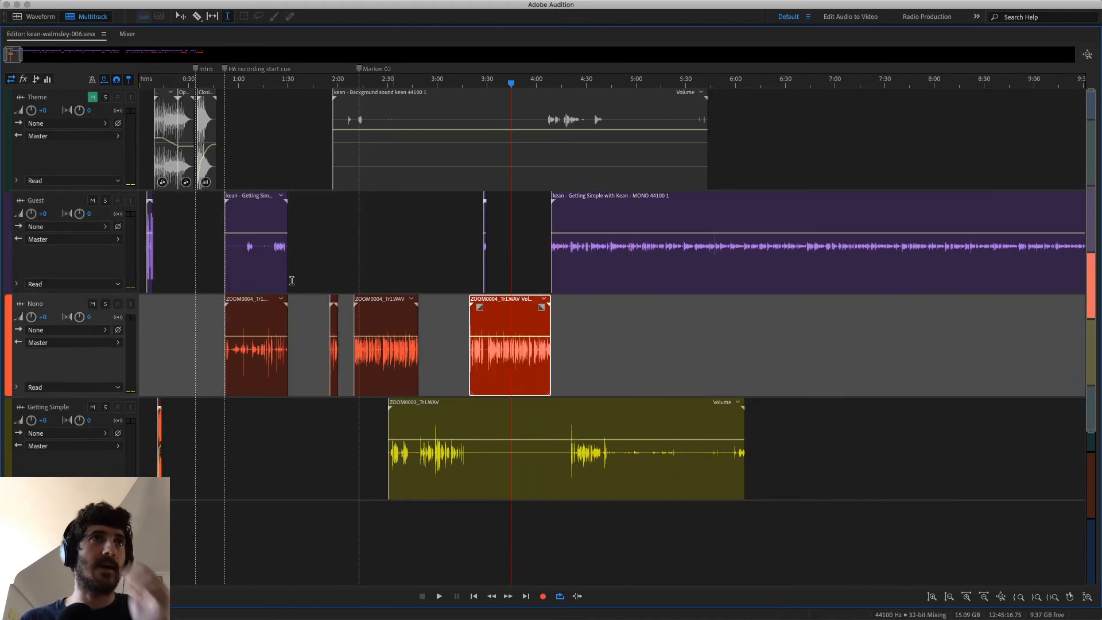
# Rename the Guest track with the guest's full name.
pyautogui.click(47, 205)
pyautogui.click(36, 202)
pyautogui.press('alt+super+a')
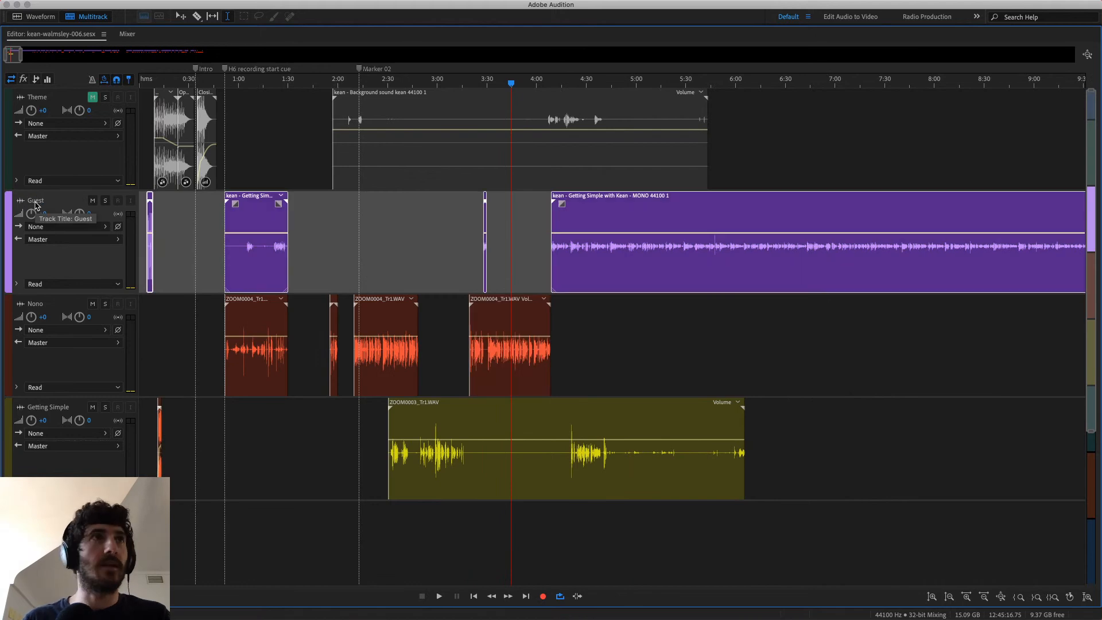
pyautogui.doubleClick(35, 205)
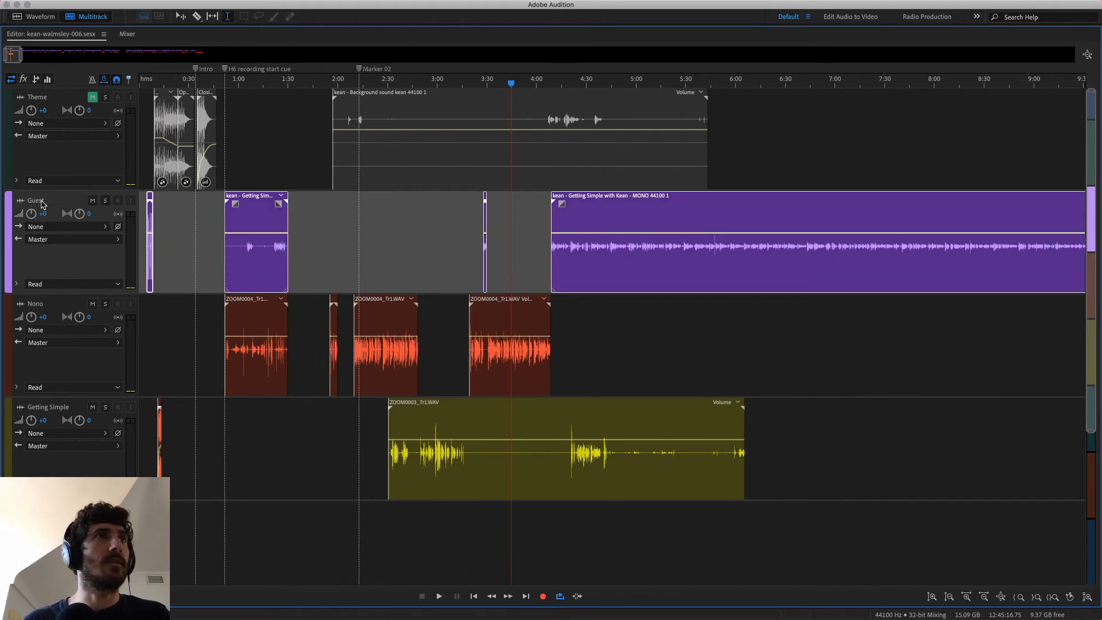
pyautogui.click(41, 202)
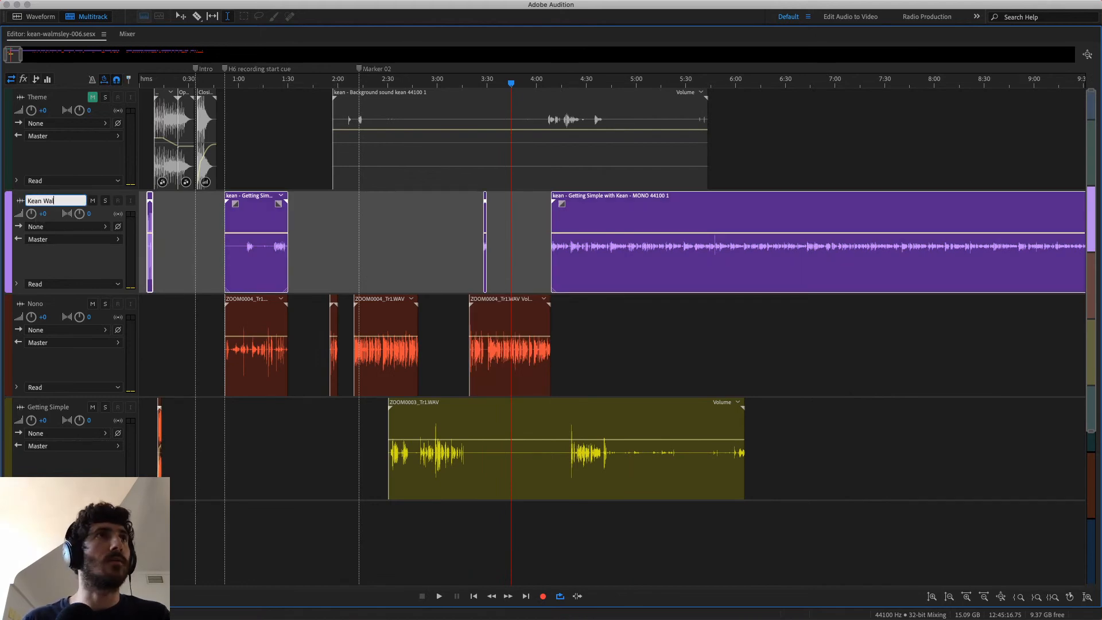
pyautogui.click(37, 304)
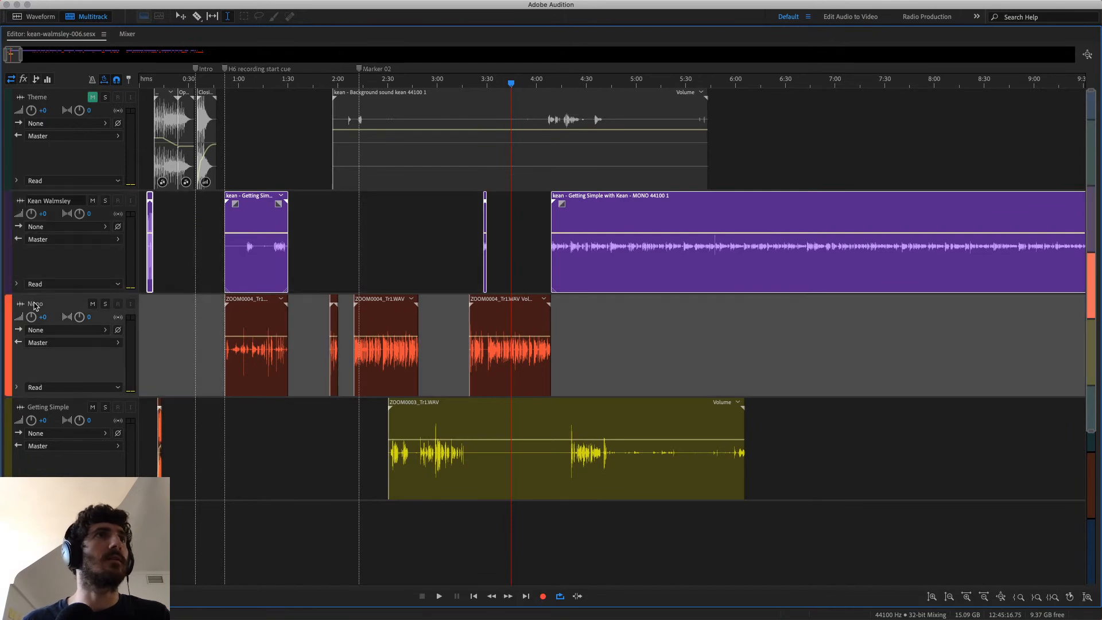
# Leave the Theme and Getting Simple track names as they are and save the session.
pyautogui.click(42, 99)
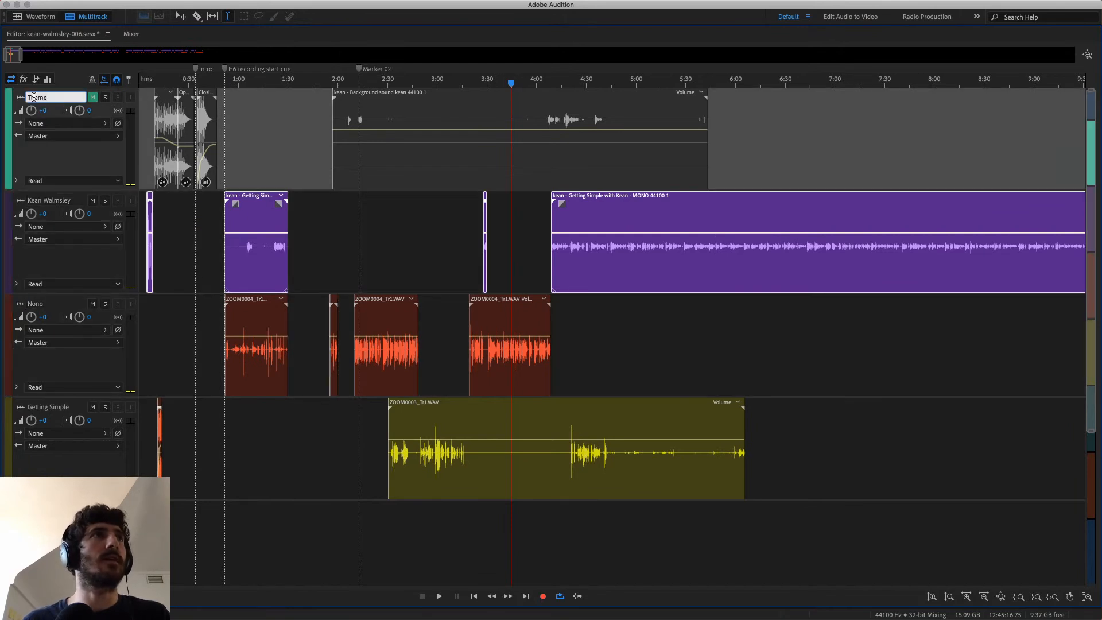
pyautogui.click(262, 119)
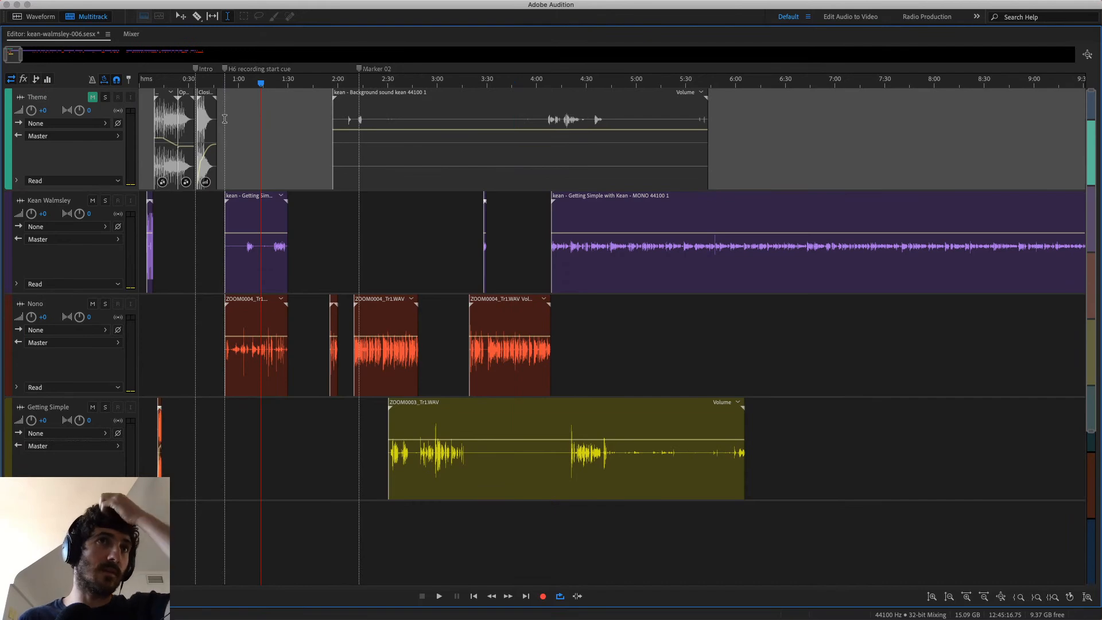
pyautogui.click(52, 407)
pyautogui.click(308, 451)
pyautogui.press('super+s')
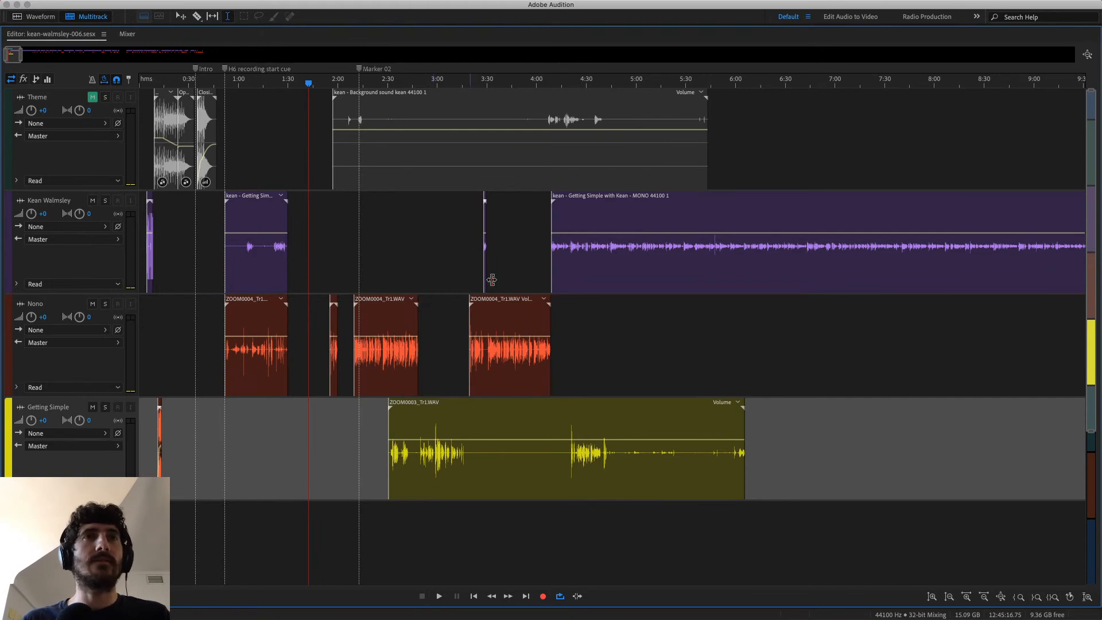
# Open the guest's long interview clip in the Waveform editor and play it back from about 5:58.
pyautogui.click(617, 256)
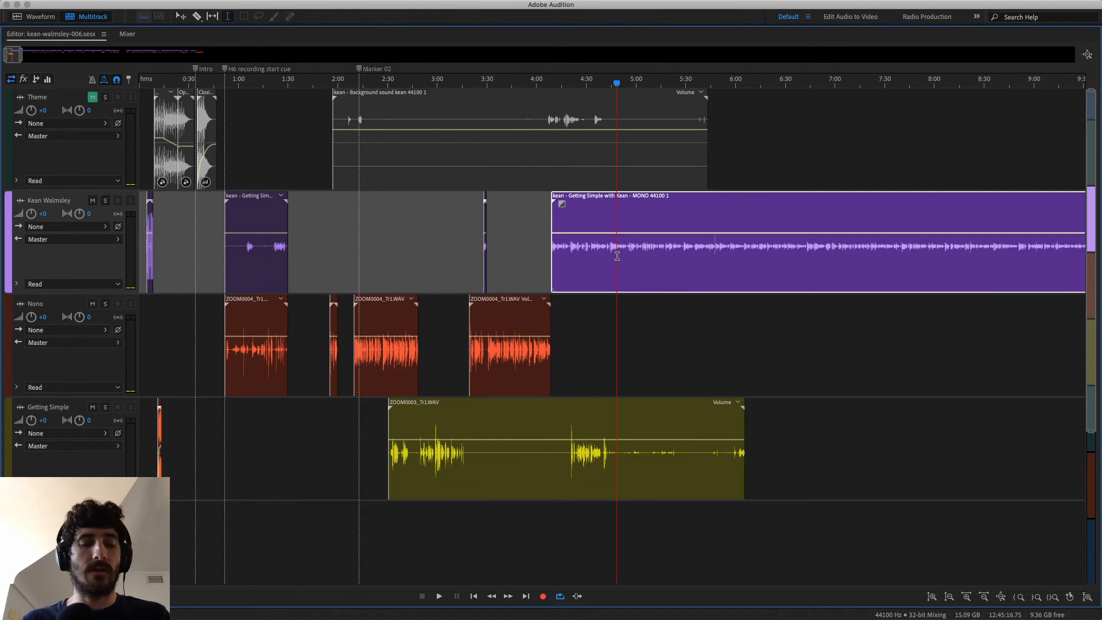
pyautogui.doubleClick(618, 256)
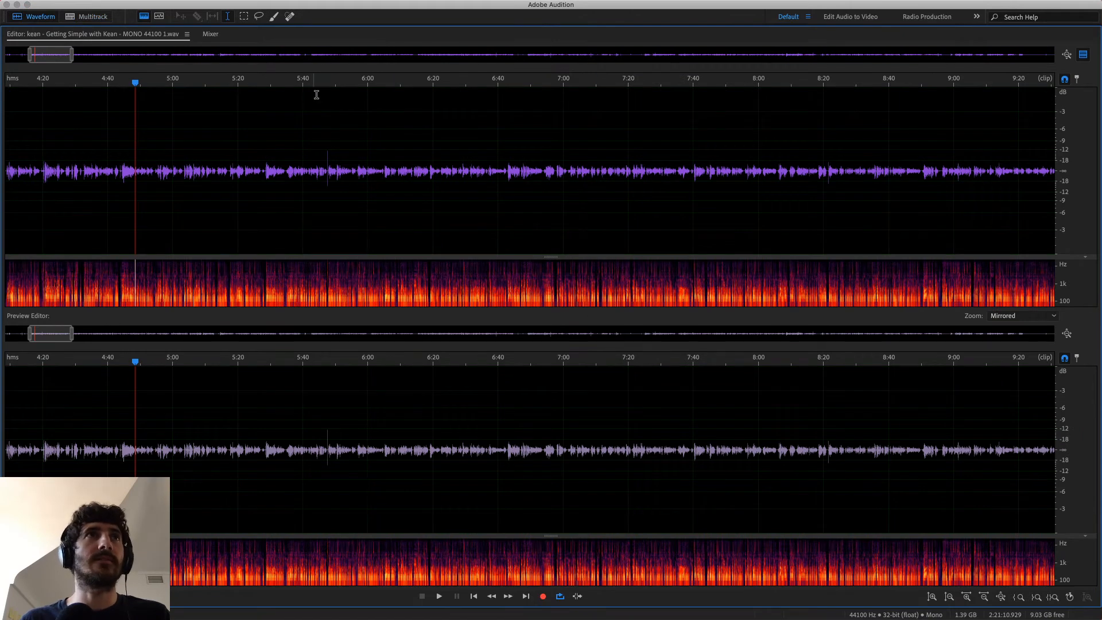
pyautogui.click(360, 85)
pyautogui.press('space')
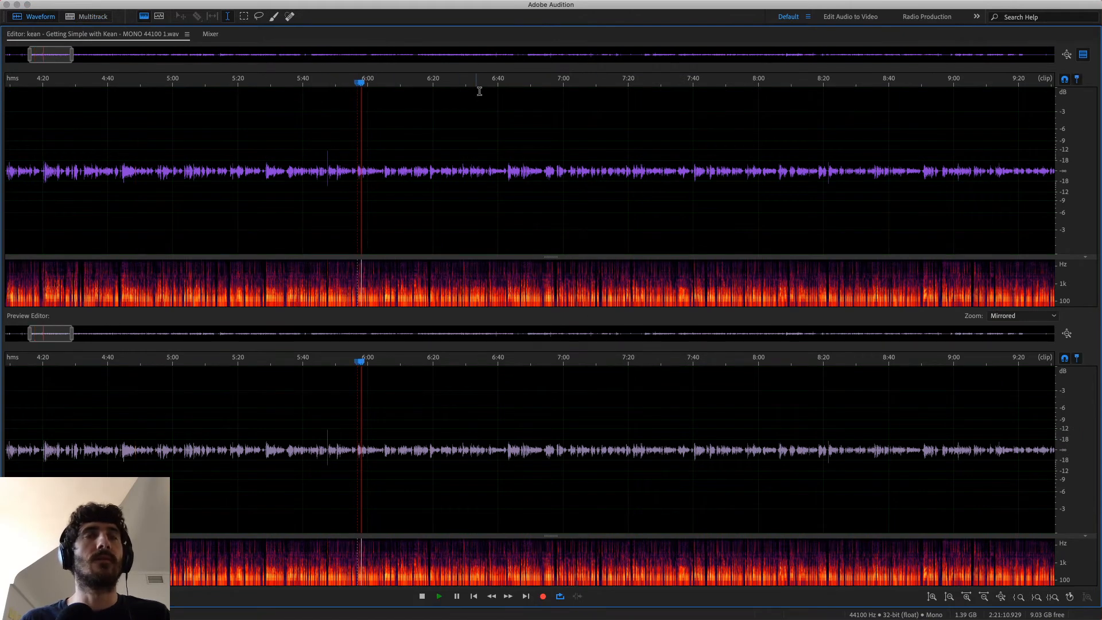
pyautogui.press('space')
pyautogui.click(806, 81)
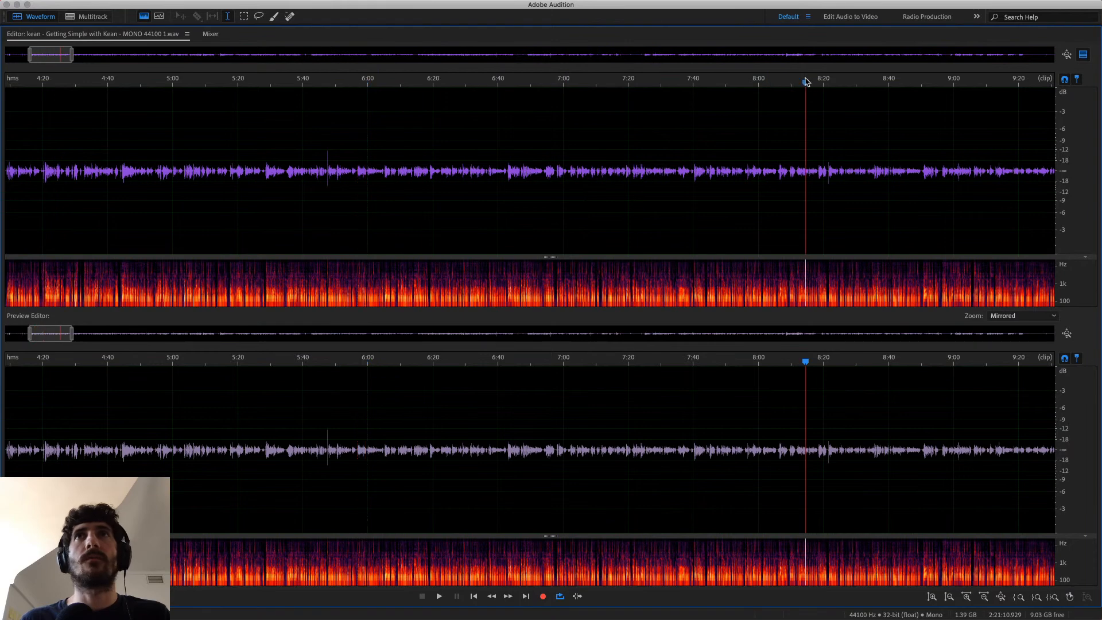
# Show the guest recording's full length and play it back from about 1:38:00.
pyautogui.scroll(-1, 497, 262)
pyautogui.scroll(-10, 457, 263)
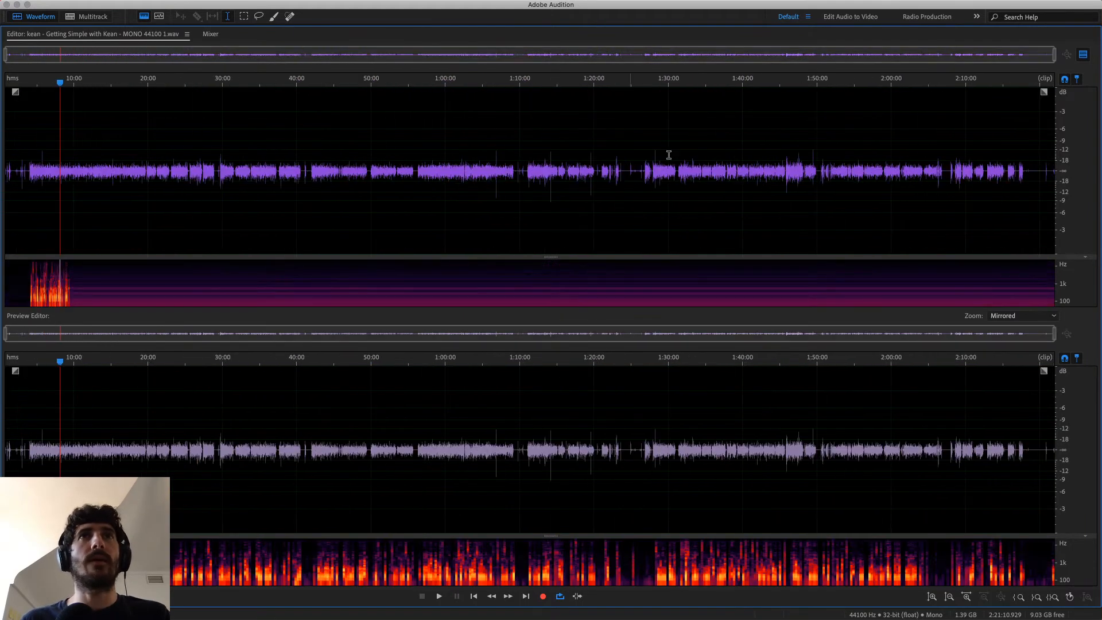
pyautogui.click(728, 83)
pyautogui.press('space')
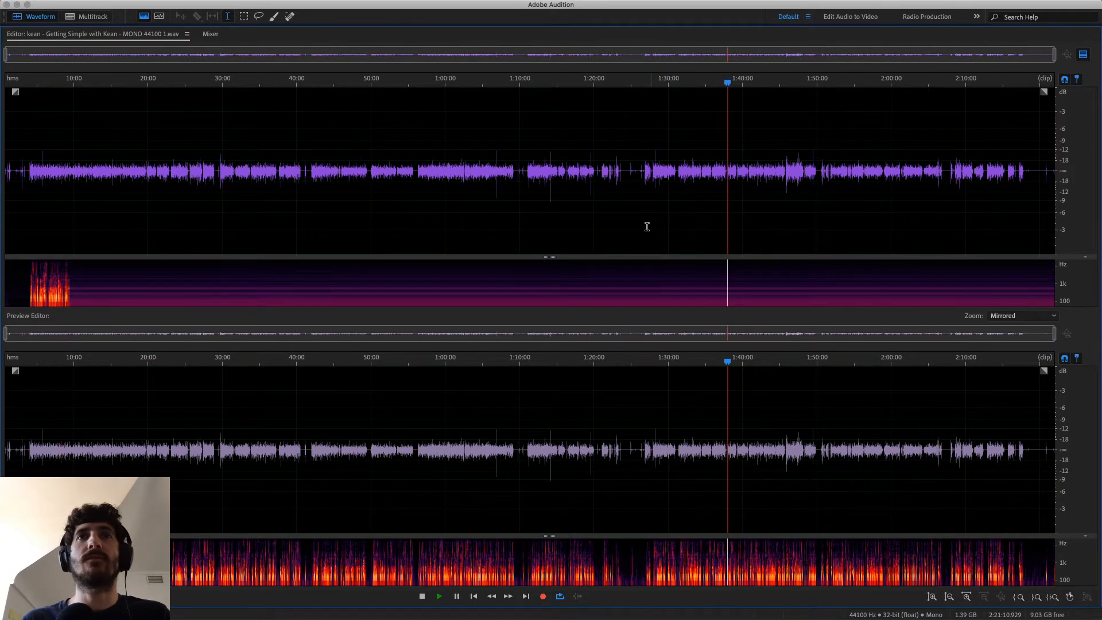
pyautogui.press('space')
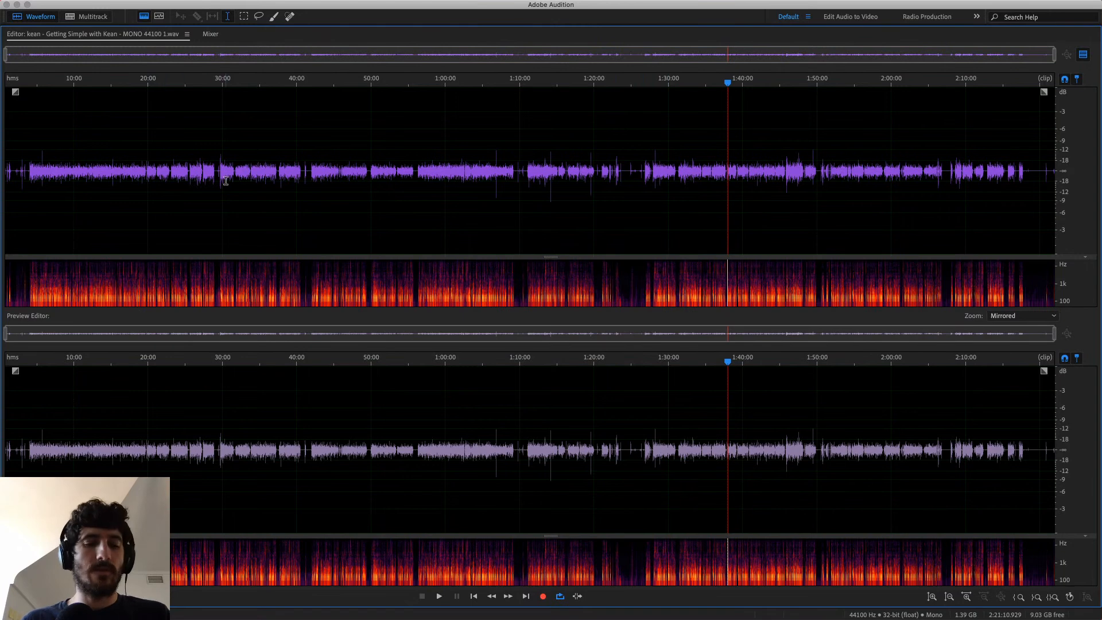
# Return to the multitrack session and play back the guest's long clip from about 6:43.
pyautogui.press('0')
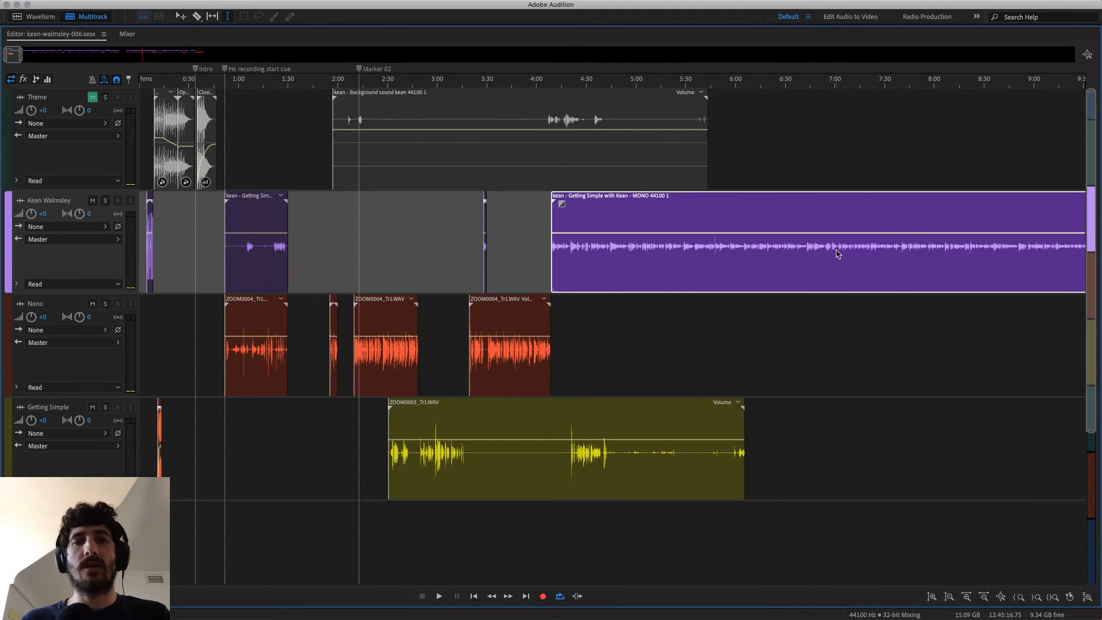
pyautogui.scroll(8, 837, 255)
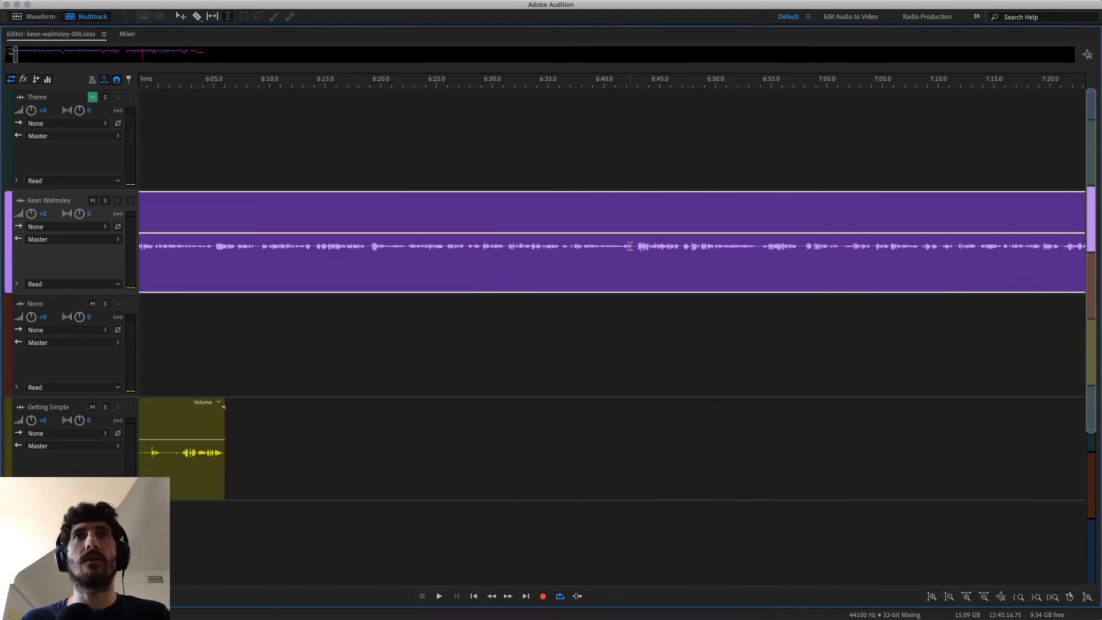
pyautogui.click(635, 246)
pyautogui.press('space')
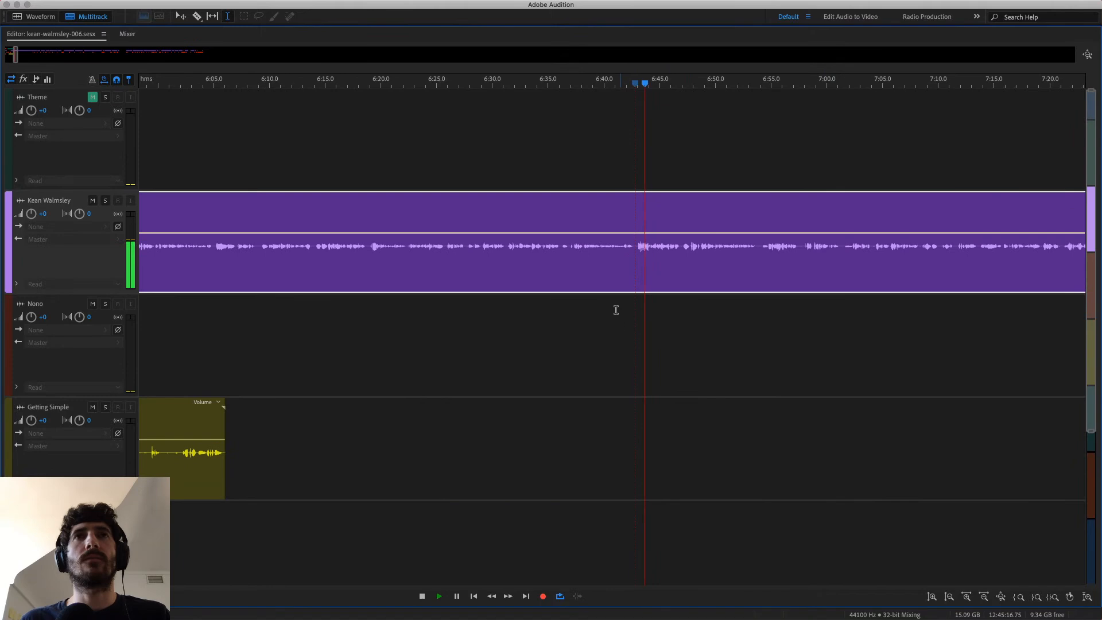
pyautogui.press('space')
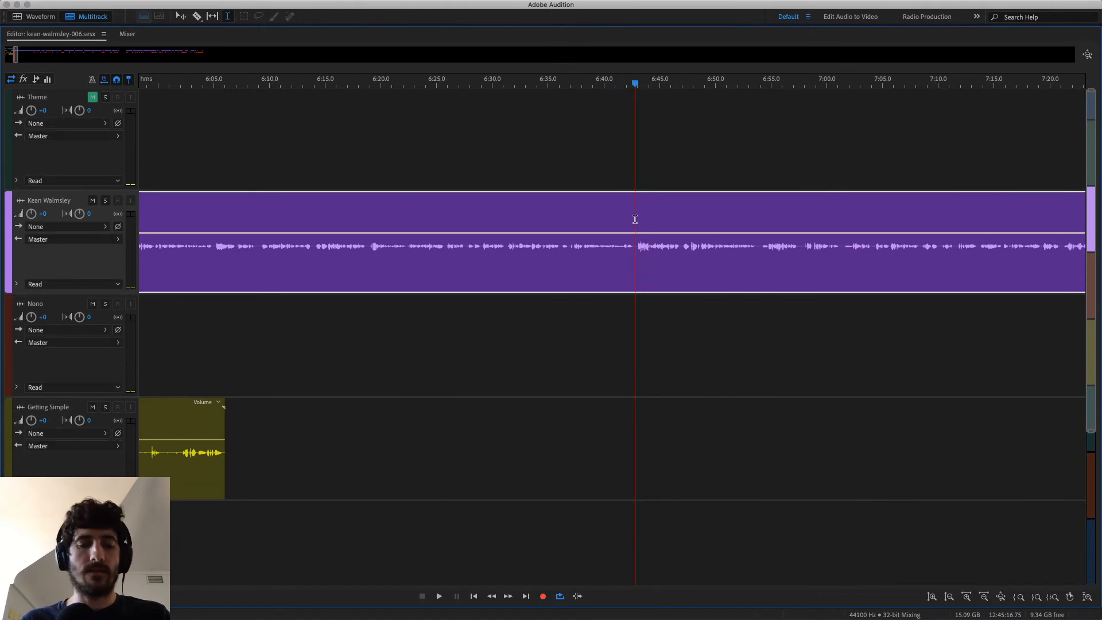
# Open the guest's long clip in the Waveform editor, play it back from about 6:43 and return to the multitrack session.
pyautogui.doubleClick(635, 218)
pyautogui.press('space')
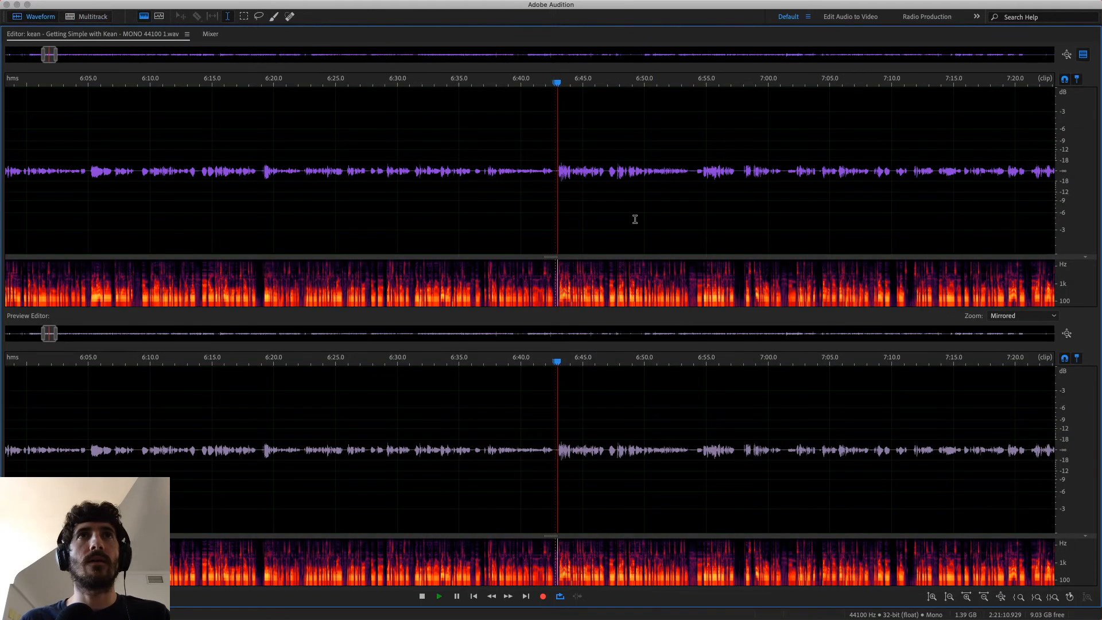
pyautogui.press('space')
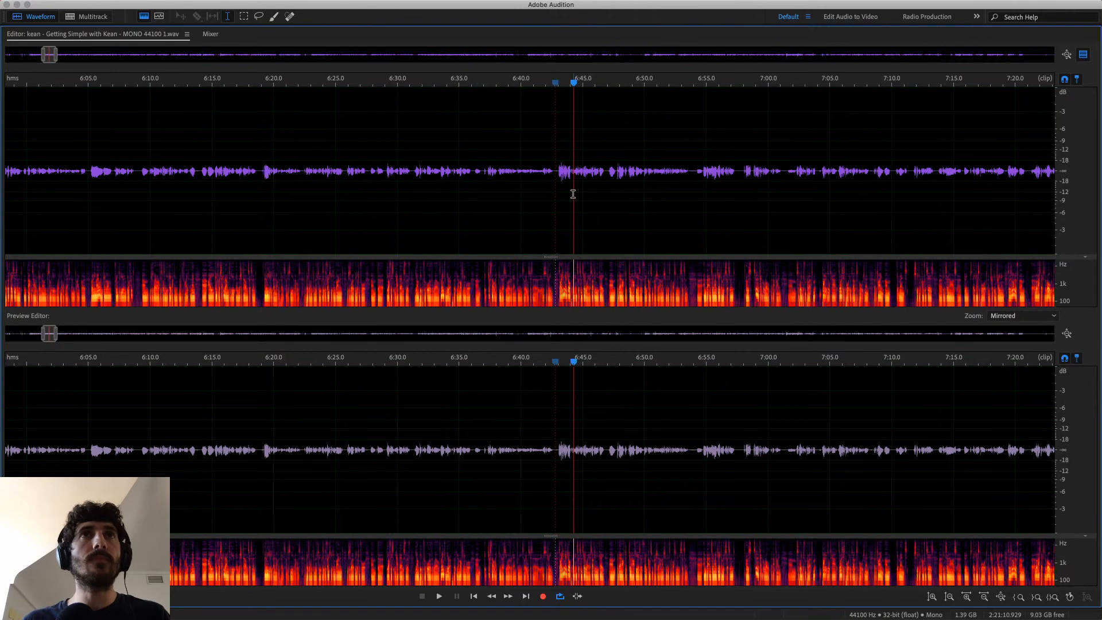
pyautogui.press('8')
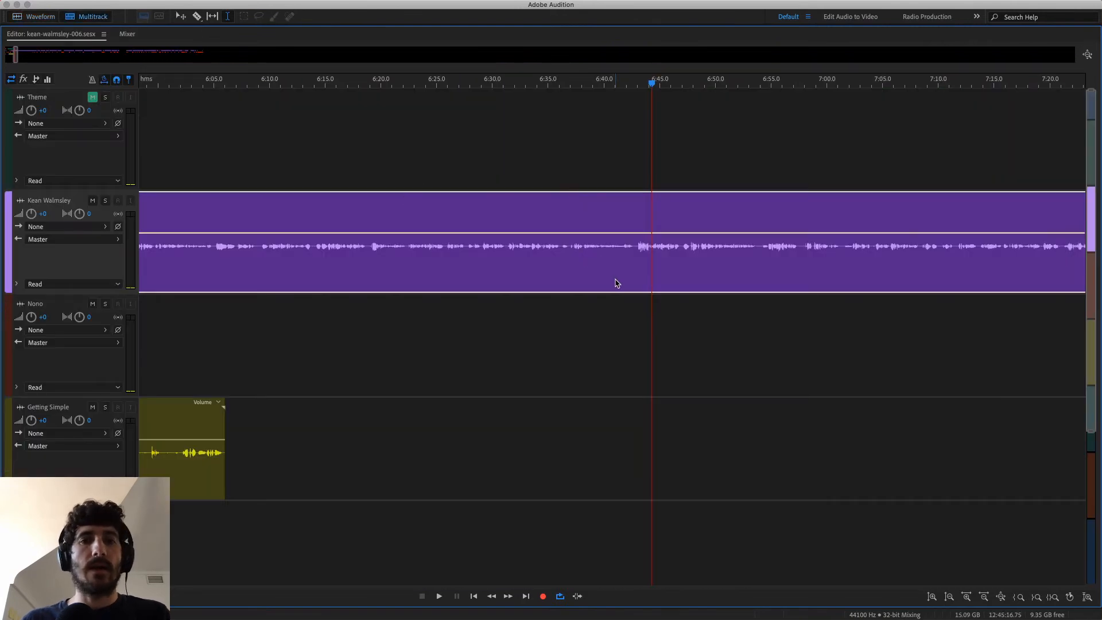
# Show the session's opening minutes and place the playhead on the guest's long clip at about 4:38.
pyautogui.scroll(-5, 591, 300)
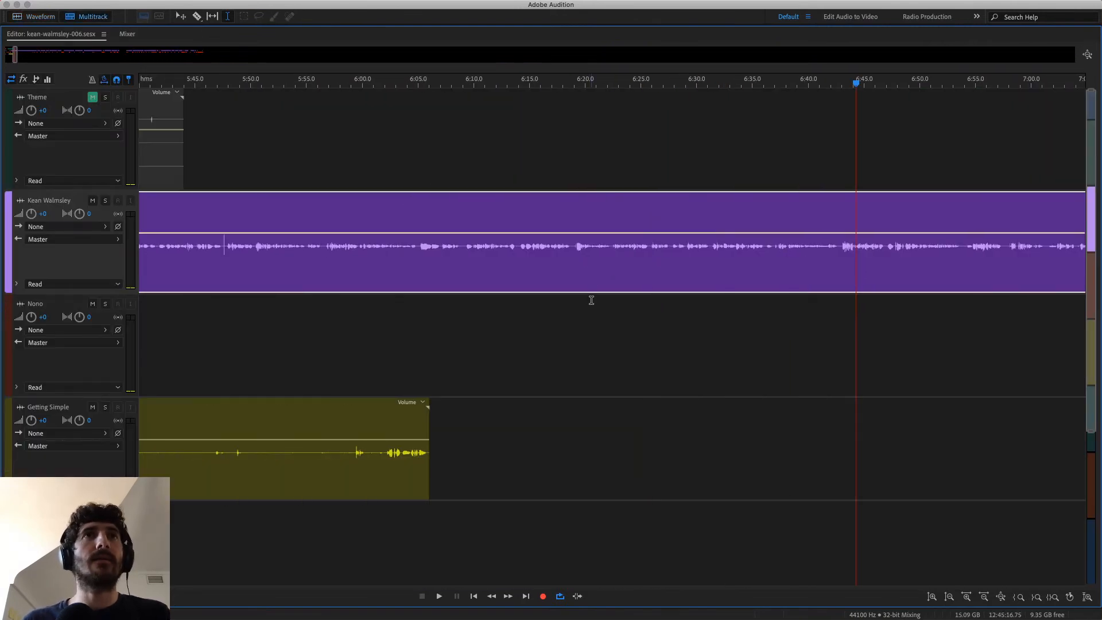
pyautogui.hscroll(-5, 591, 301)
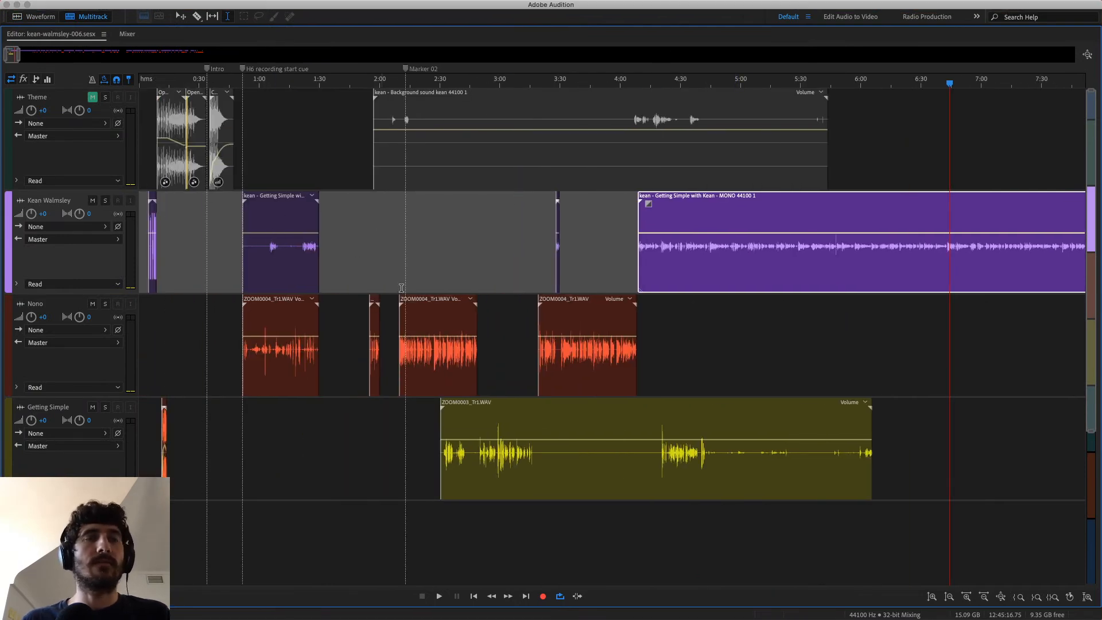
pyautogui.click(695, 244)
pyautogui.click(611, 317)
pyautogui.click(696, 270)
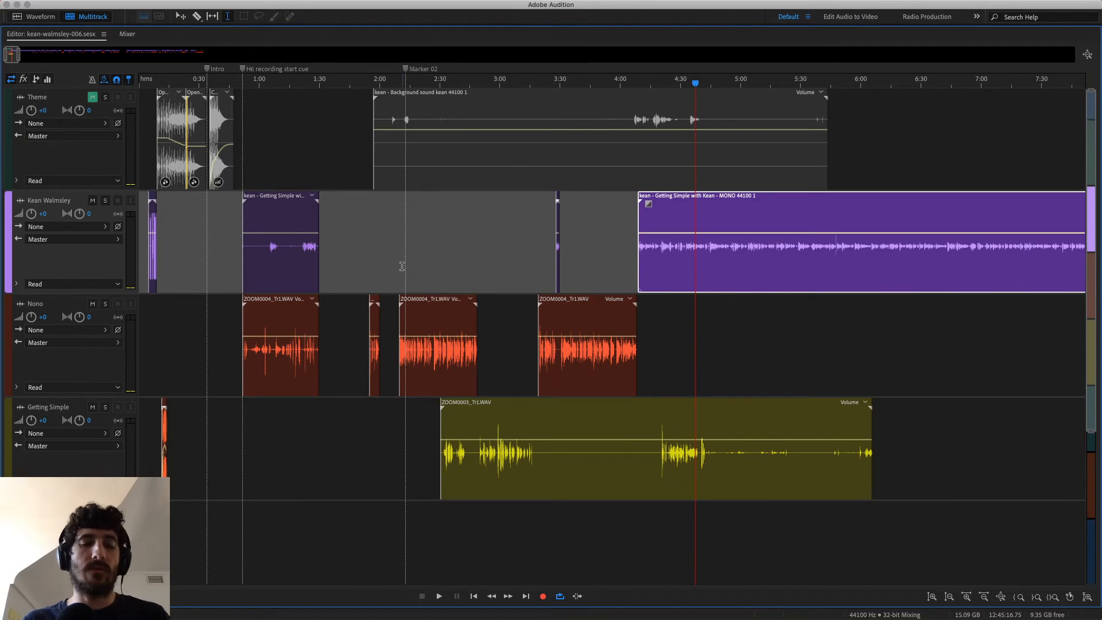
# Extend the starts of the guest's and host's clips near 1:27:00 back to about 1:23:20, undoing each change.
pyautogui.scroll(-15, 442, 395)
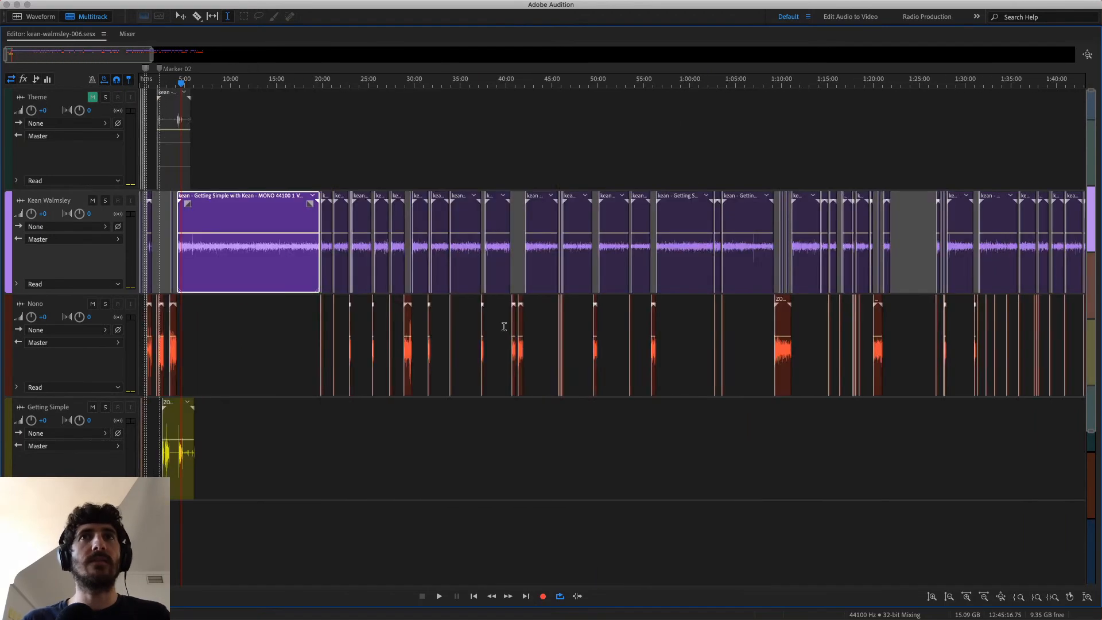
pyautogui.scroll(8, 504, 327)
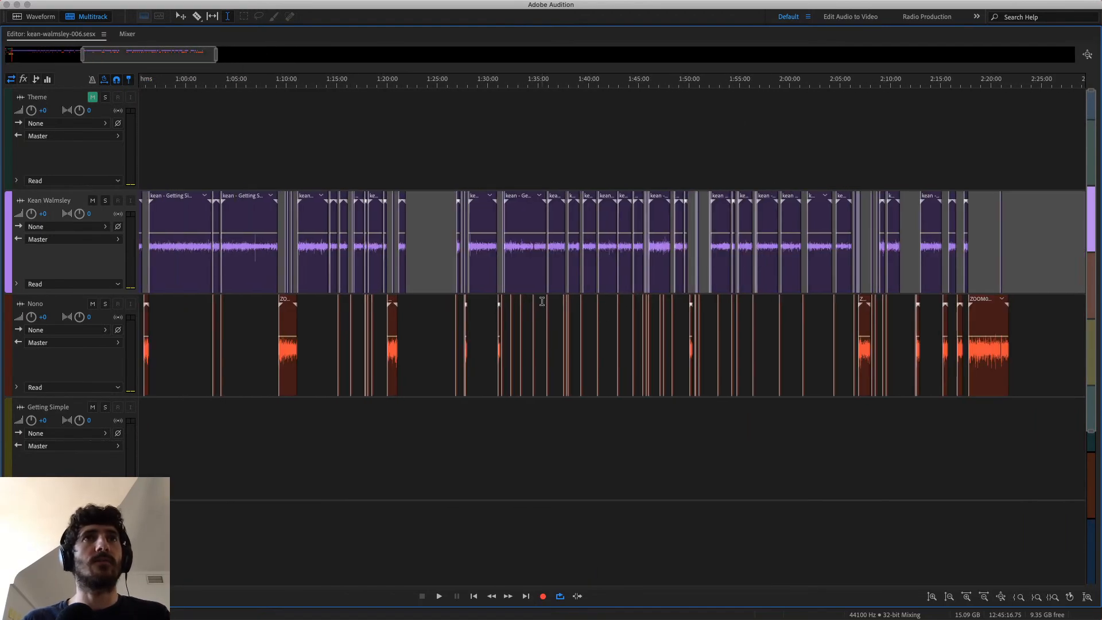
pyautogui.hscroll(-5, 543, 305)
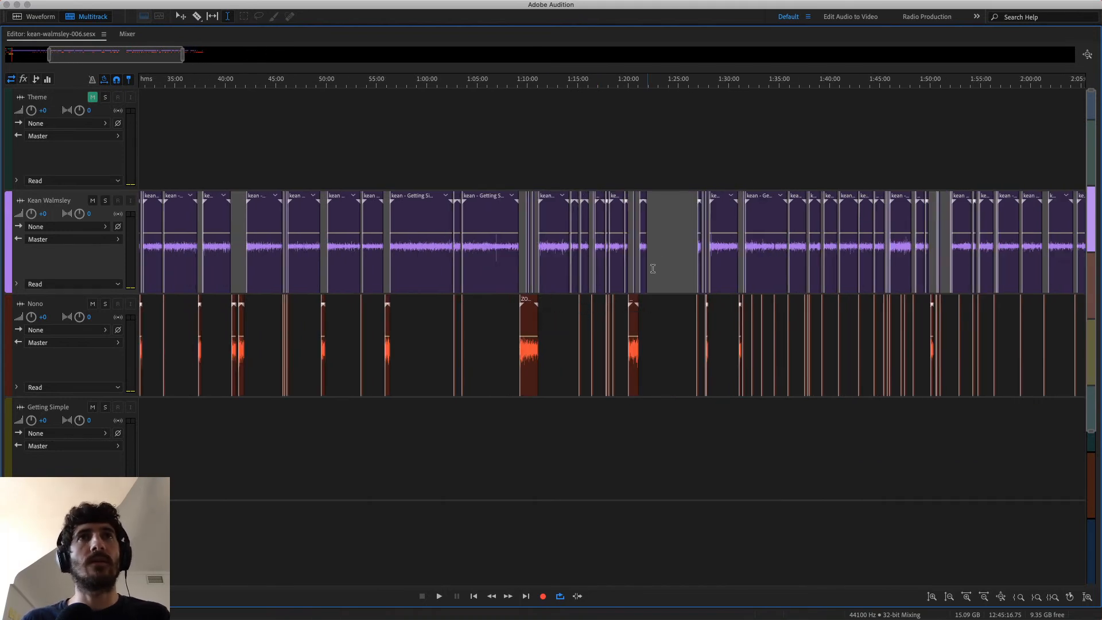
pyautogui.scroll(6, 700, 250)
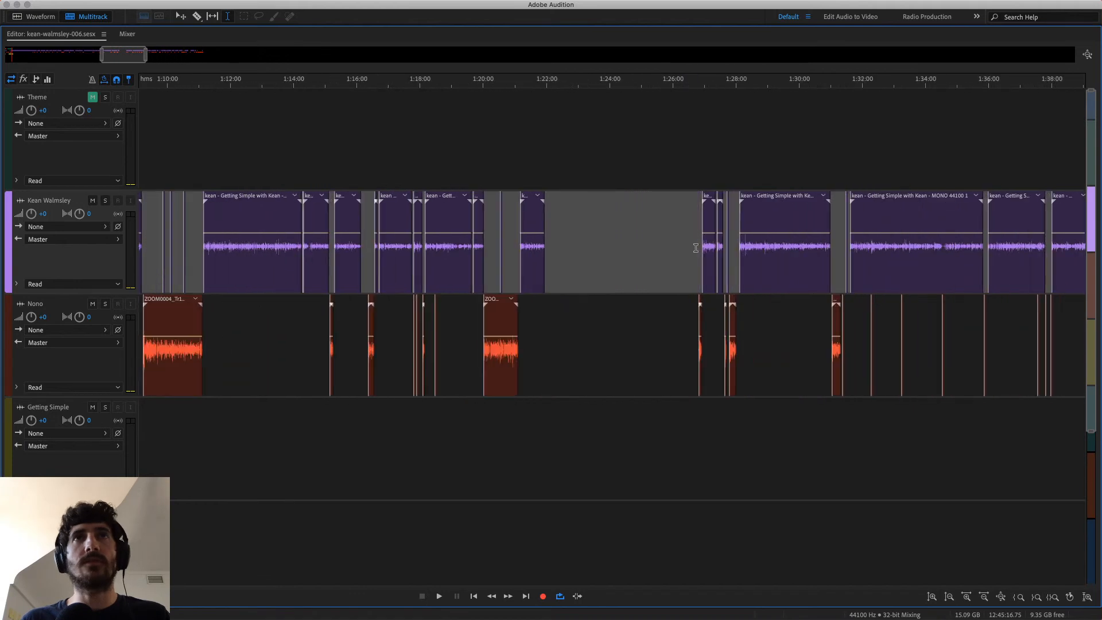
pyautogui.scroll(5, 573, 263)
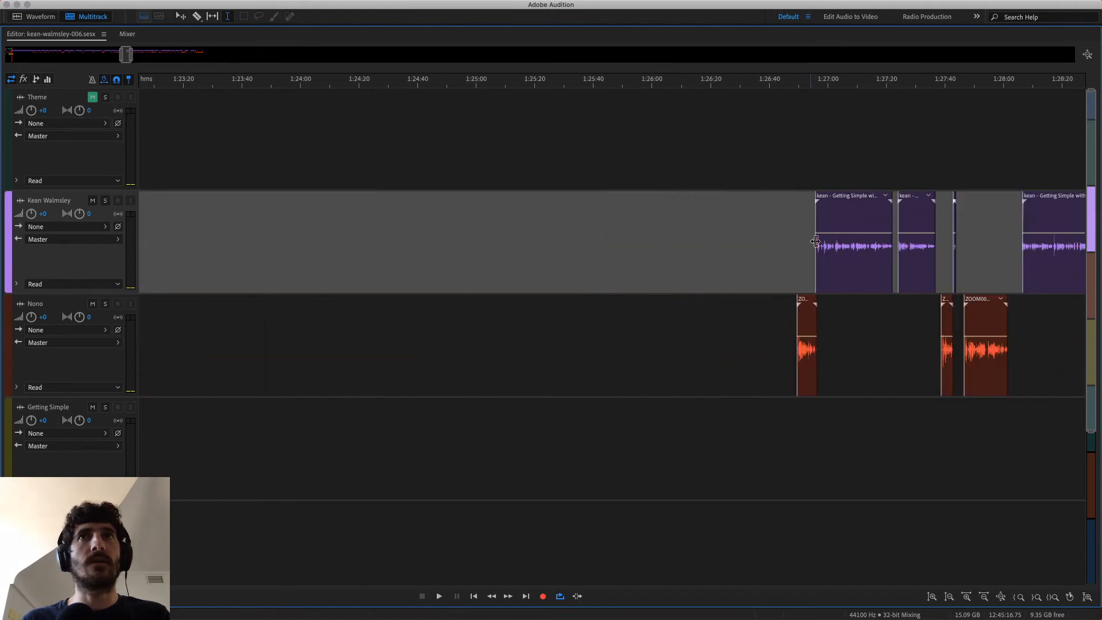
pyautogui.moveTo(812, 242); pyautogui.dragTo(184, 240)
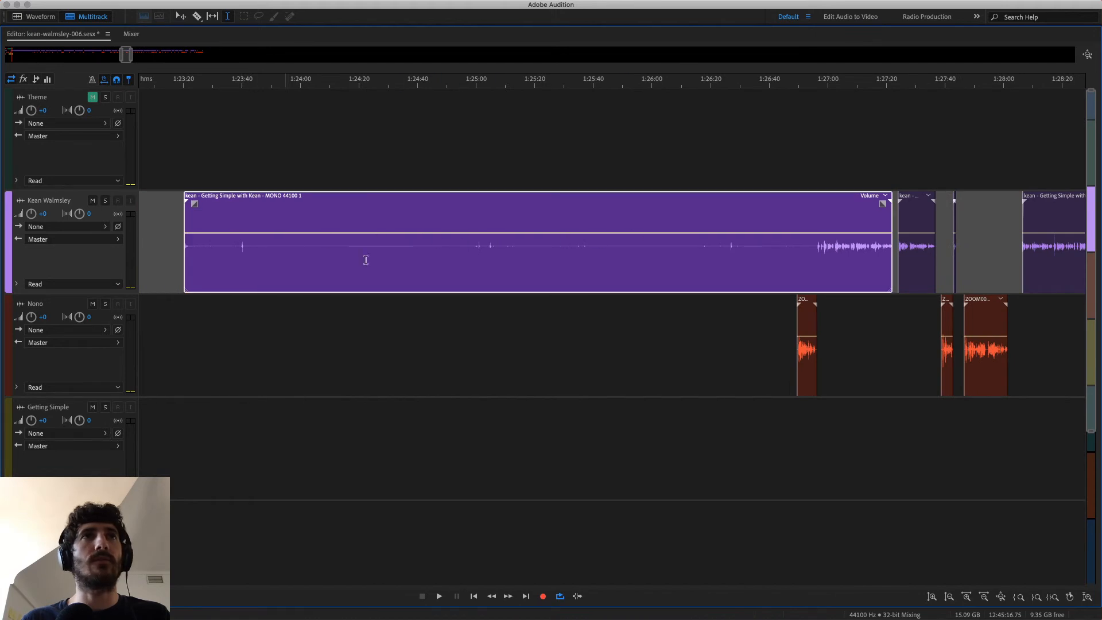
pyautogui.press('super+z')
pyautogui.moveTo(798, 314); pyautogui.dragTo(168, 316)
pyautogui.press('super+z')
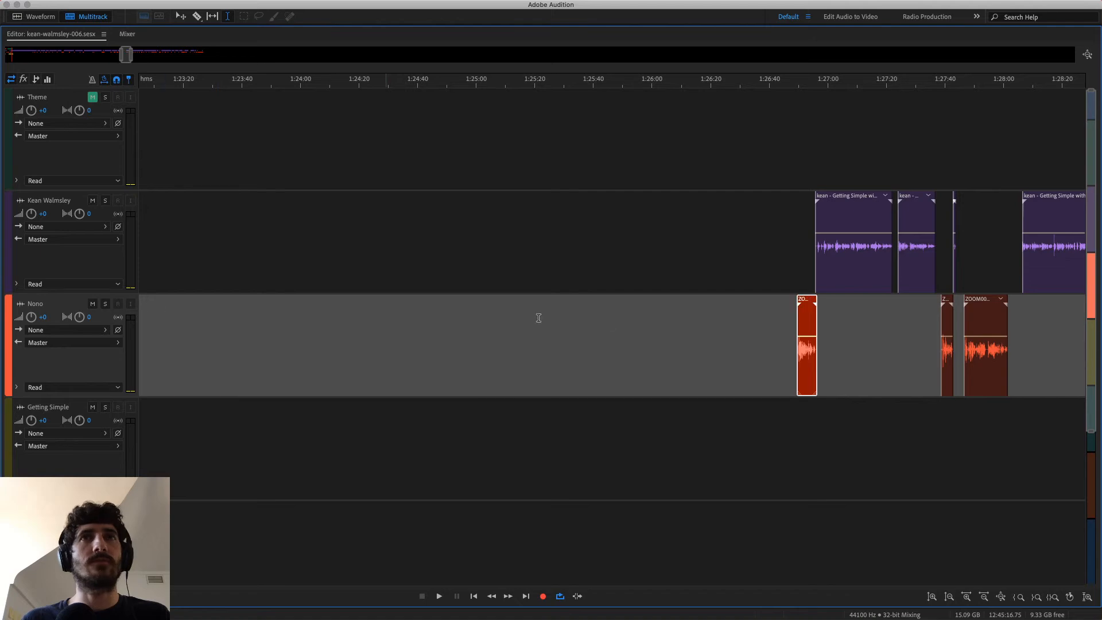
# Look over the whole session's clips and open the guest's long clip in the Waveform editor at about 14:45.
pyautogui.scroll(-8, 791, 306)
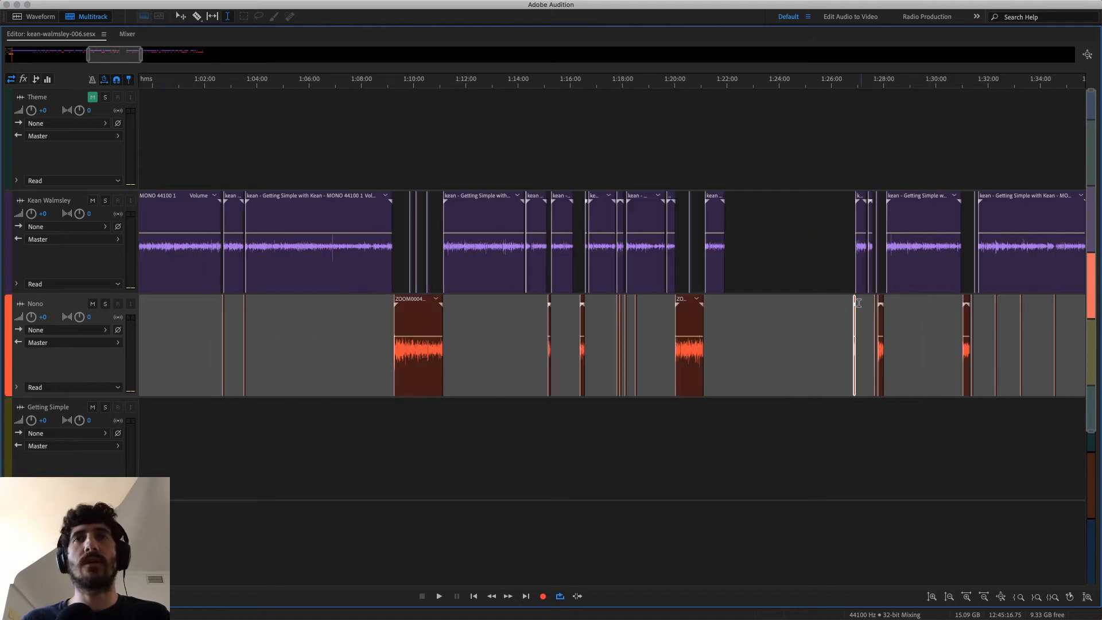
pyautogui.scroll(-10, 829, 306)
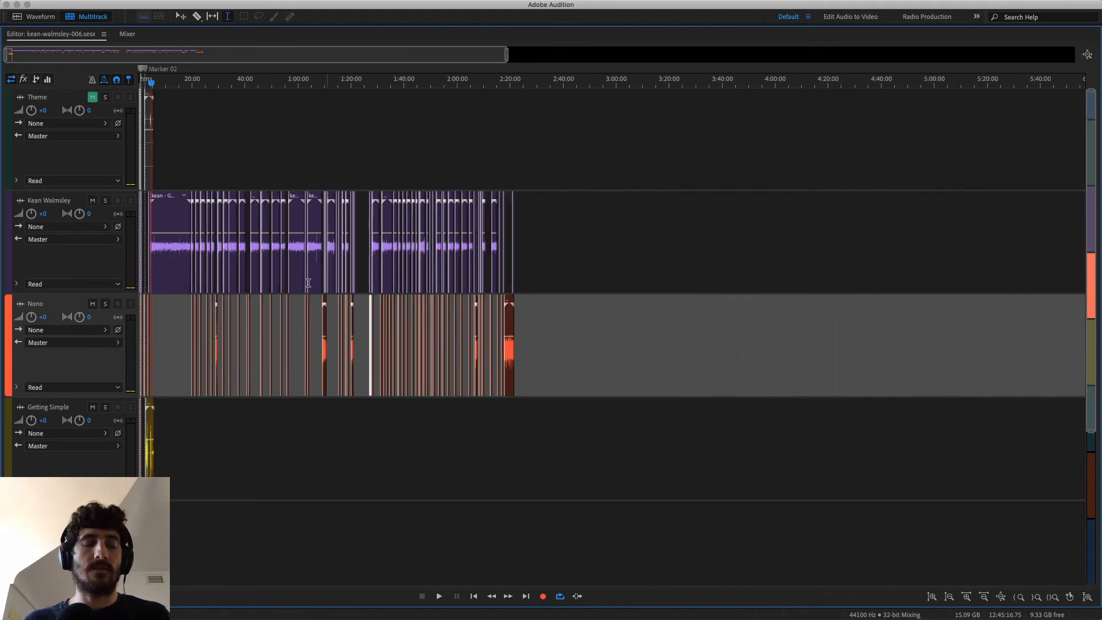
pyautogui.scroll(8, 290, 277)
pyautogui.scroll(2, 290, 276)
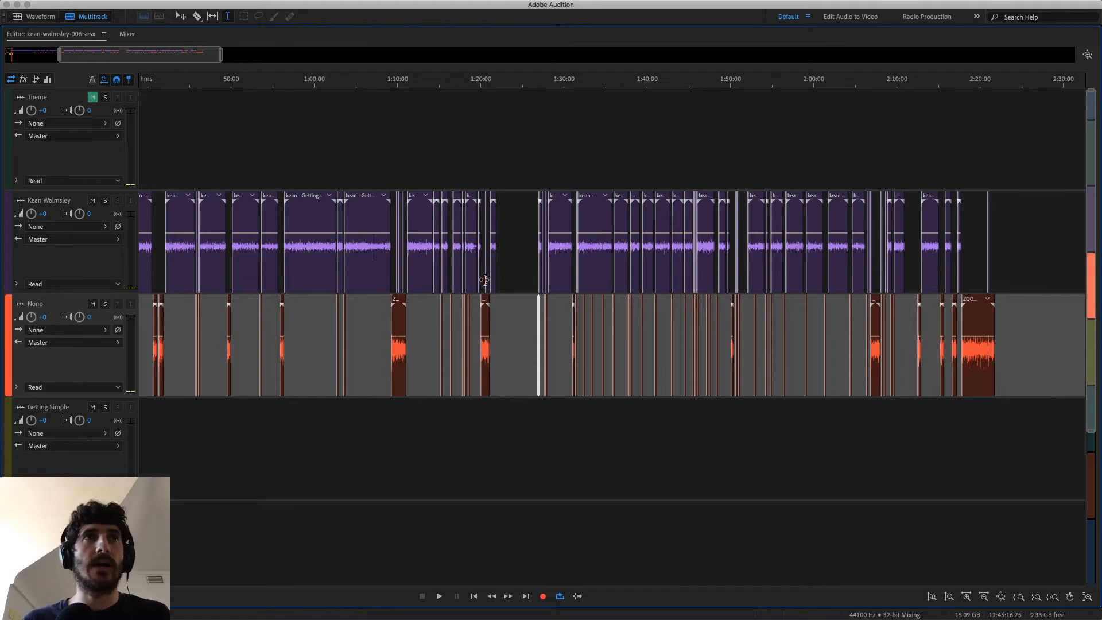
pyautogui.hscroll(-5, 483, 284)
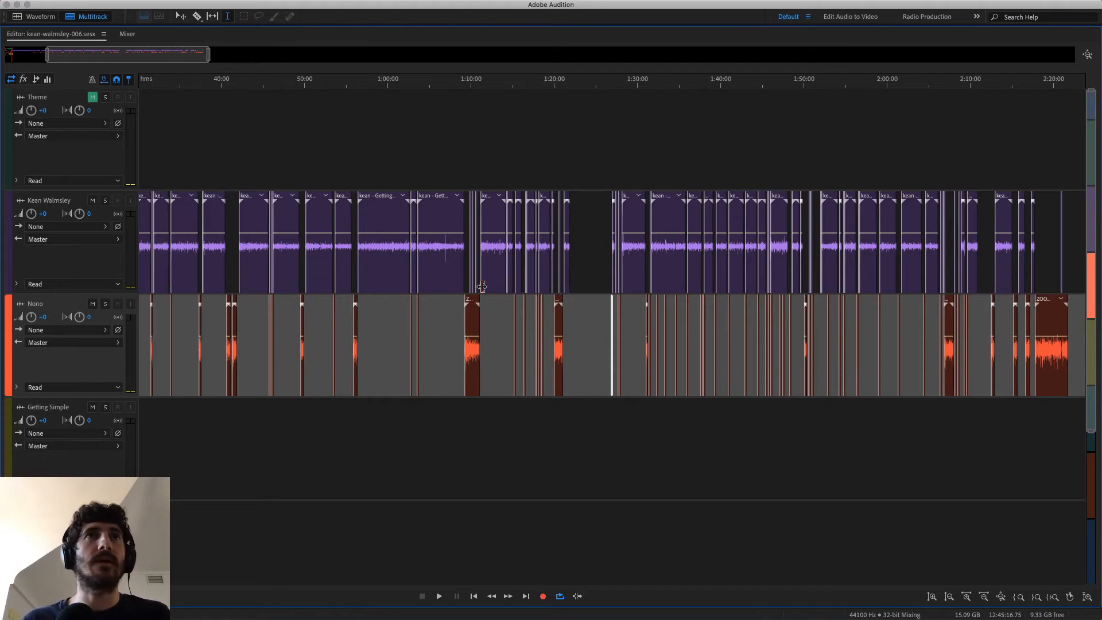
pyautogui.moveTo(351, 76); pyautogui.dragTo(976, 97)
pyautogui.click(261, 259)
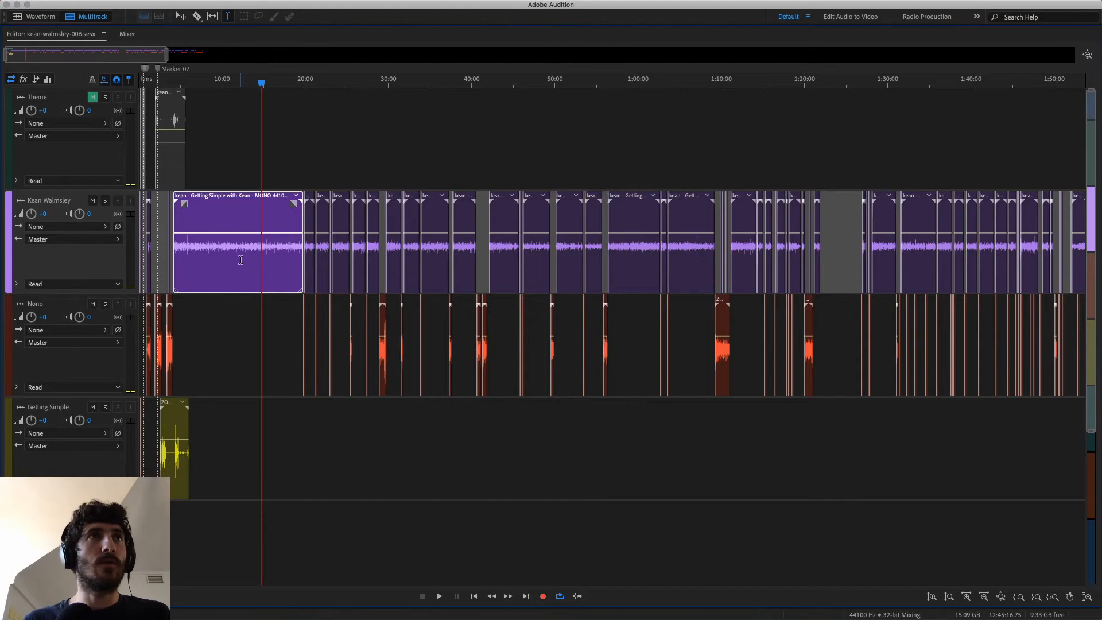
pyautogui.doubleClick(250, 259)
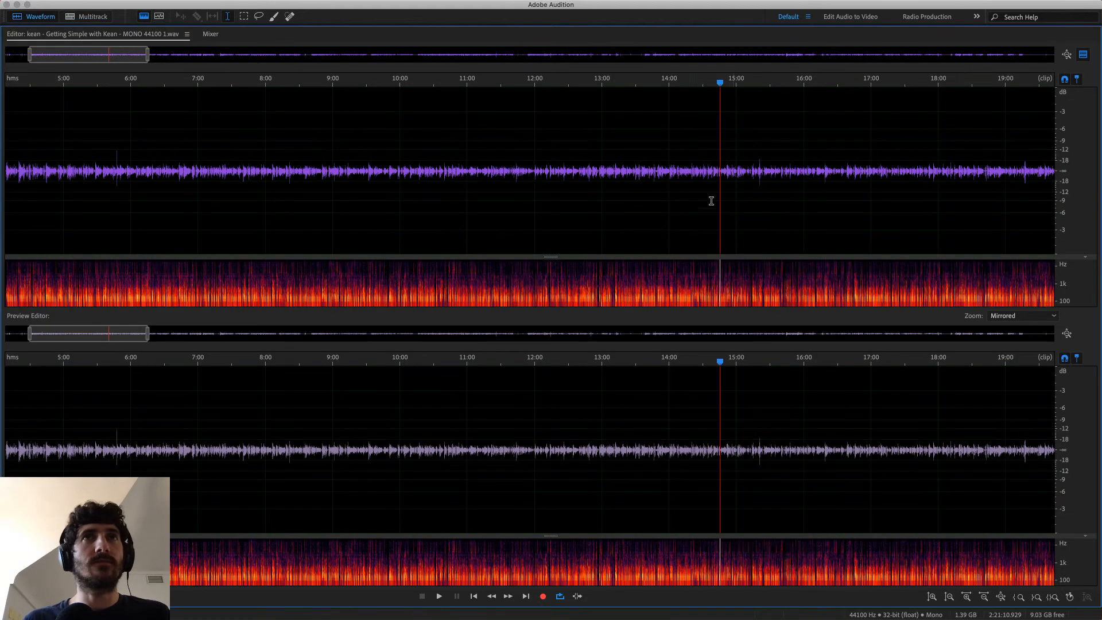
# Open the host's clip near 1:10:00 from the multitrack session, play it from about 1:09:52 and show the whole ZOOM0004_Tr1.wav recording.
pyautogui.press('8')
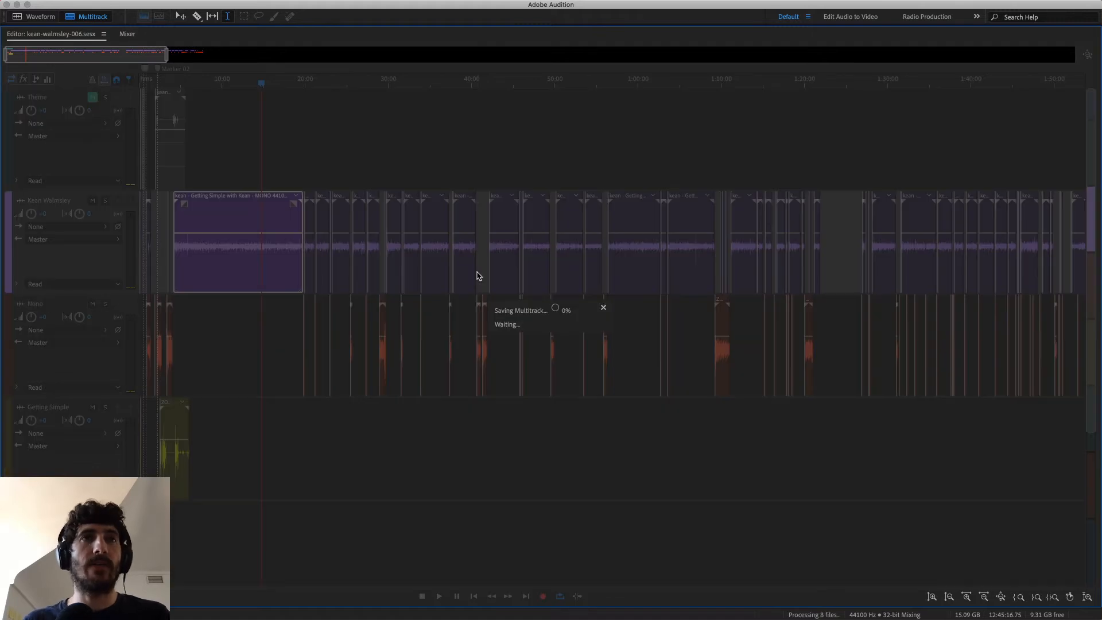
pyautogui.click(720, 321)
pyautogui.doubleClick(721, 321)
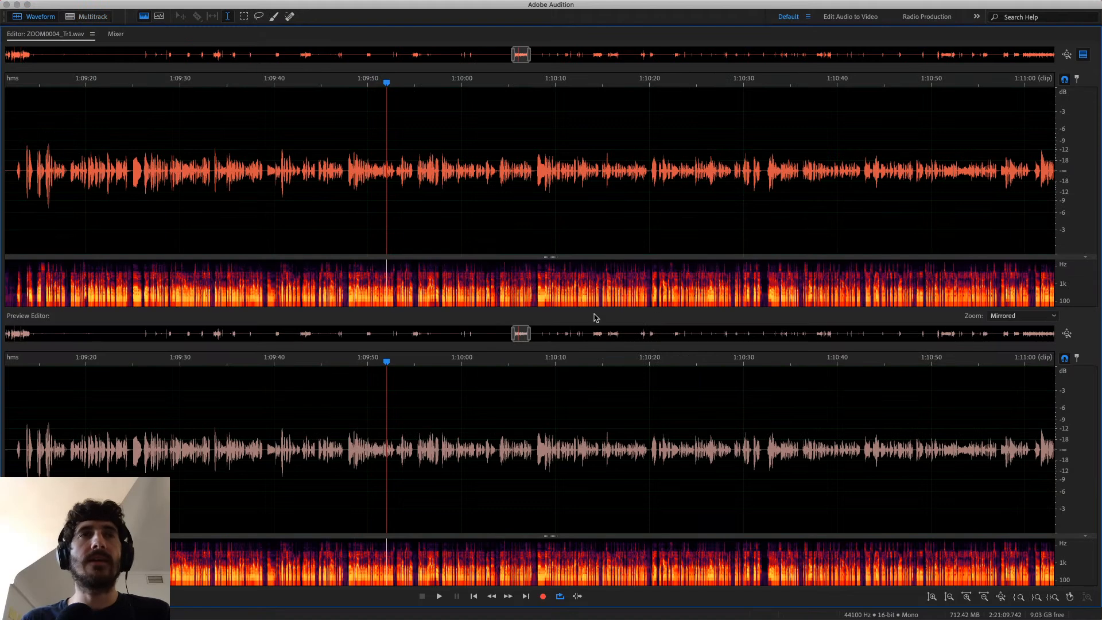
pyautogui.press('space')
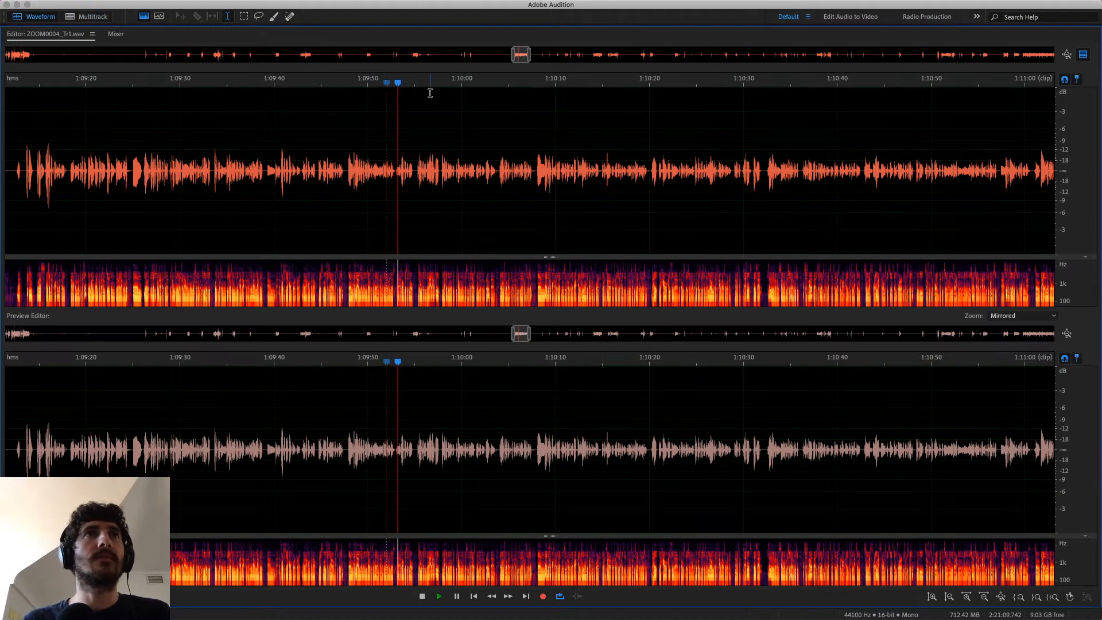
pyautogui.hscroll(-3, 591, 86)
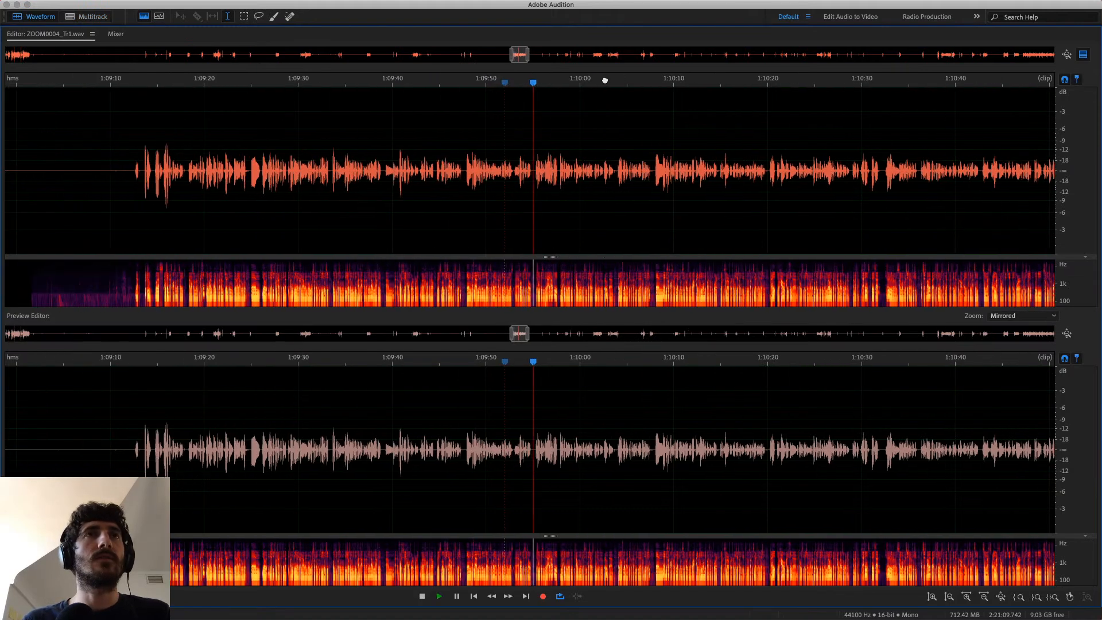
pyautogui.press('space')
pyautogui.moveTo(511, 57); pyautogui.dragTo(5, 62)
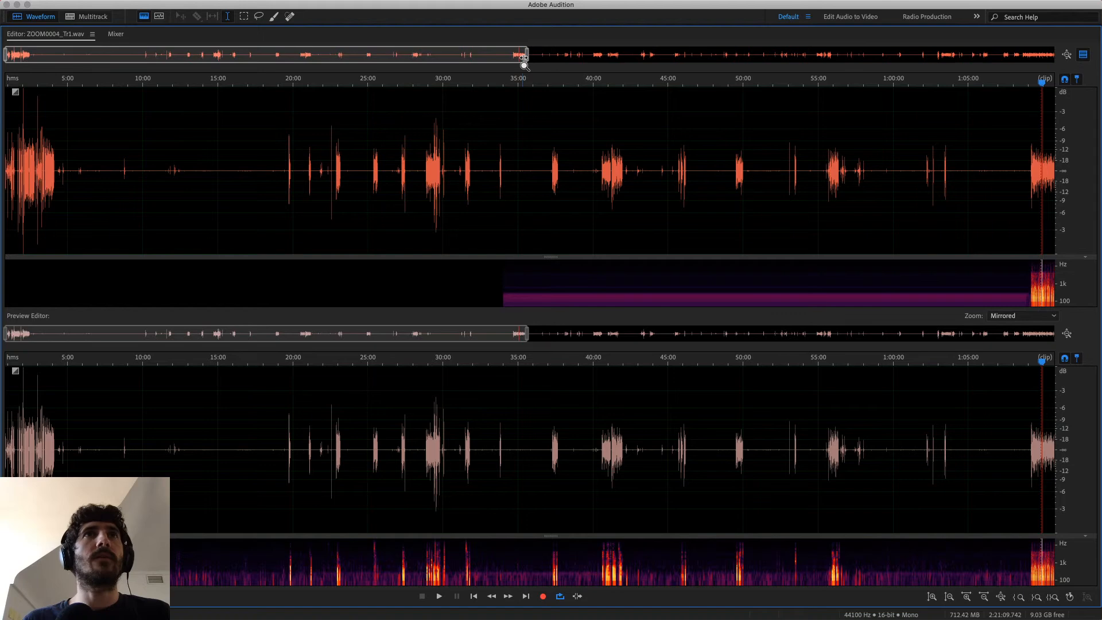
pyautogui.moveTo(527, 58); pyautogui.dragTo(1055, 60)
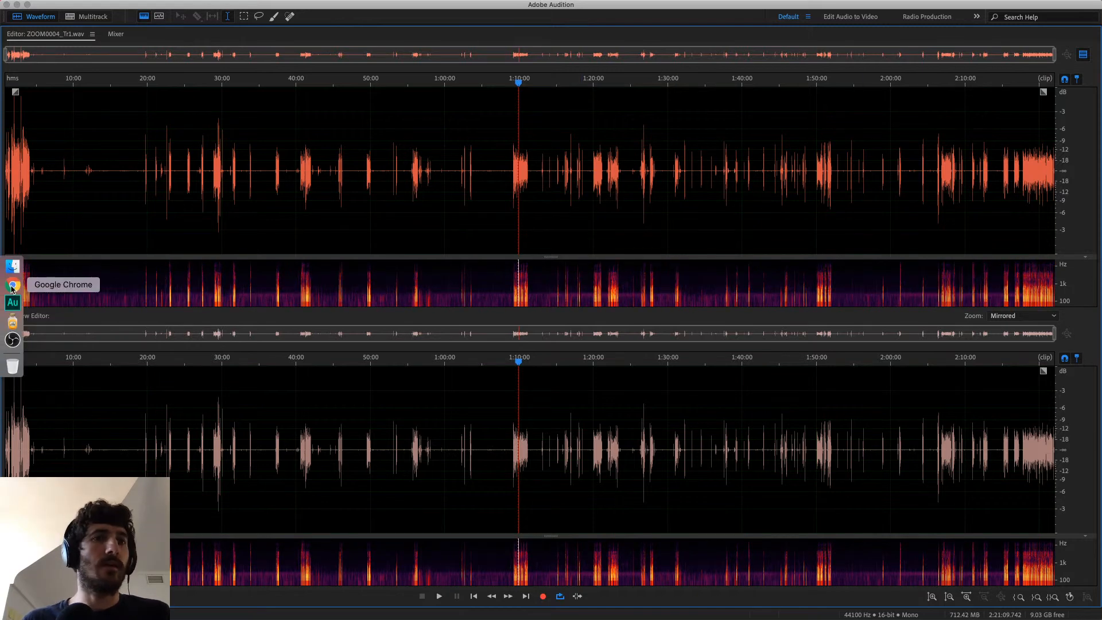
# Switch to the gs-podcast-workflow spreadsheet in Google Chrome and enlarge its window to fill the screen.
pyautogui.click(457, 619)
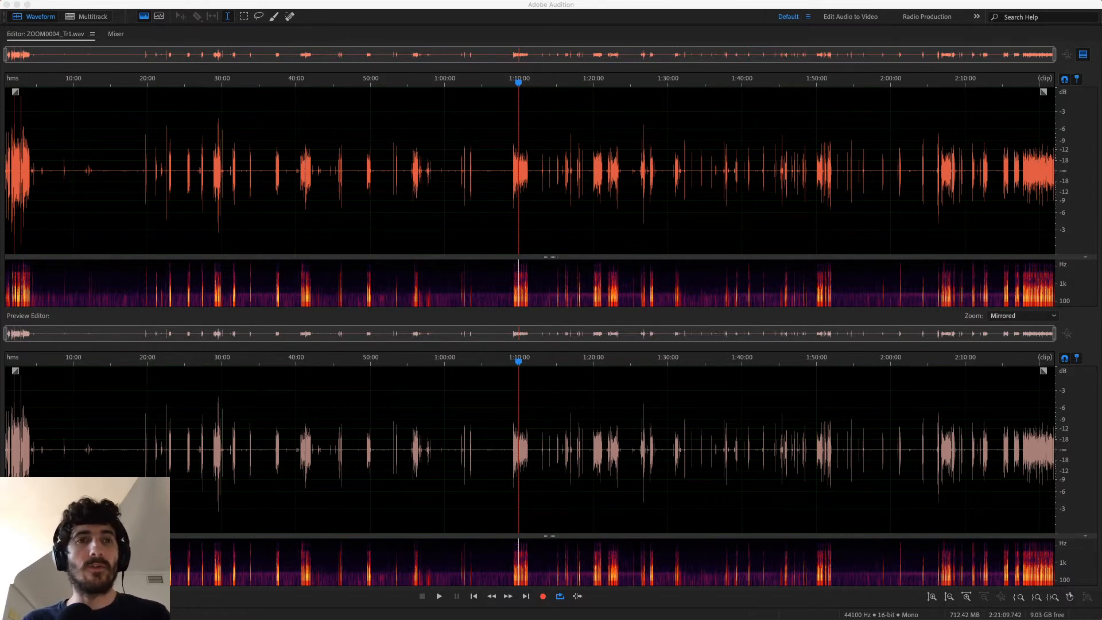
pyautogui.moveTo(357, 516); pyautogui.dragTo(405, 143)
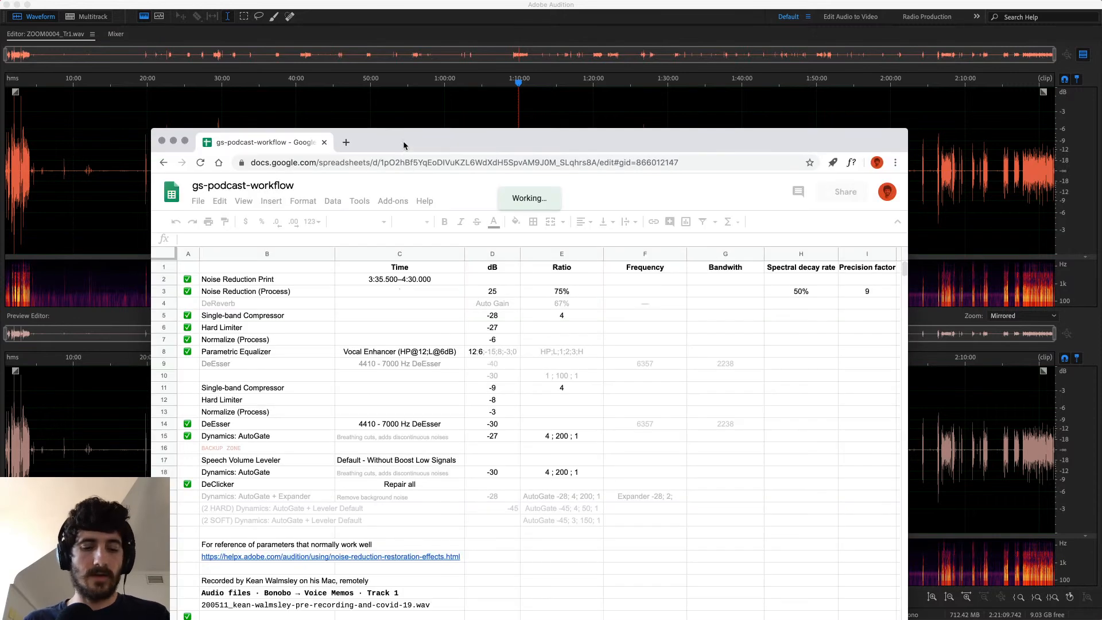
pyautogui.hotkey('ctrl', 'alt', 'Return')
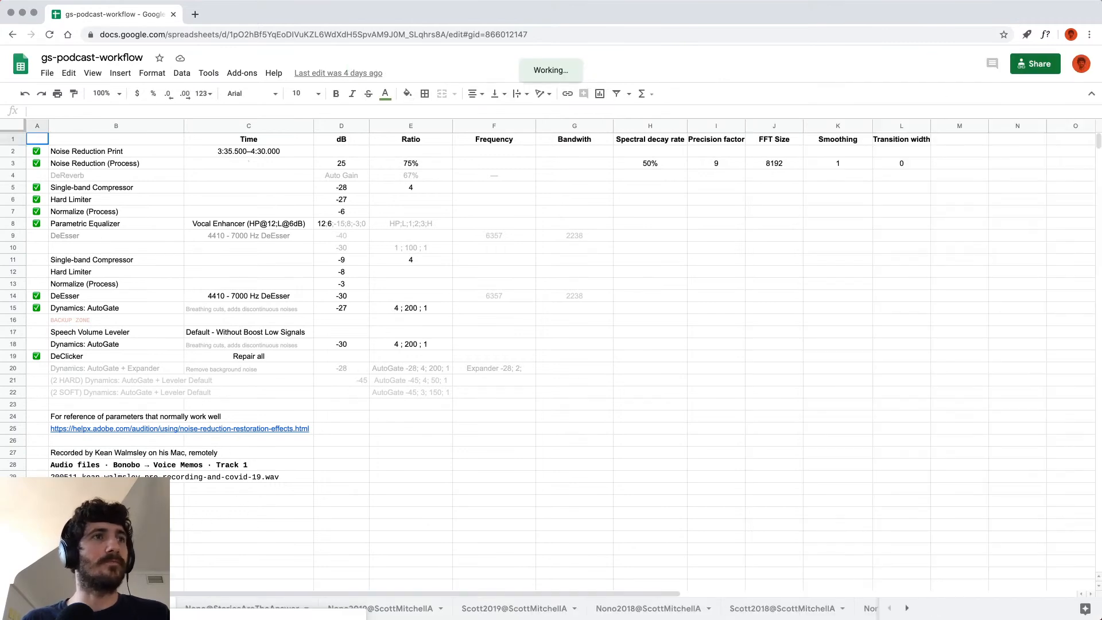
pyautogui.click(191, 511)
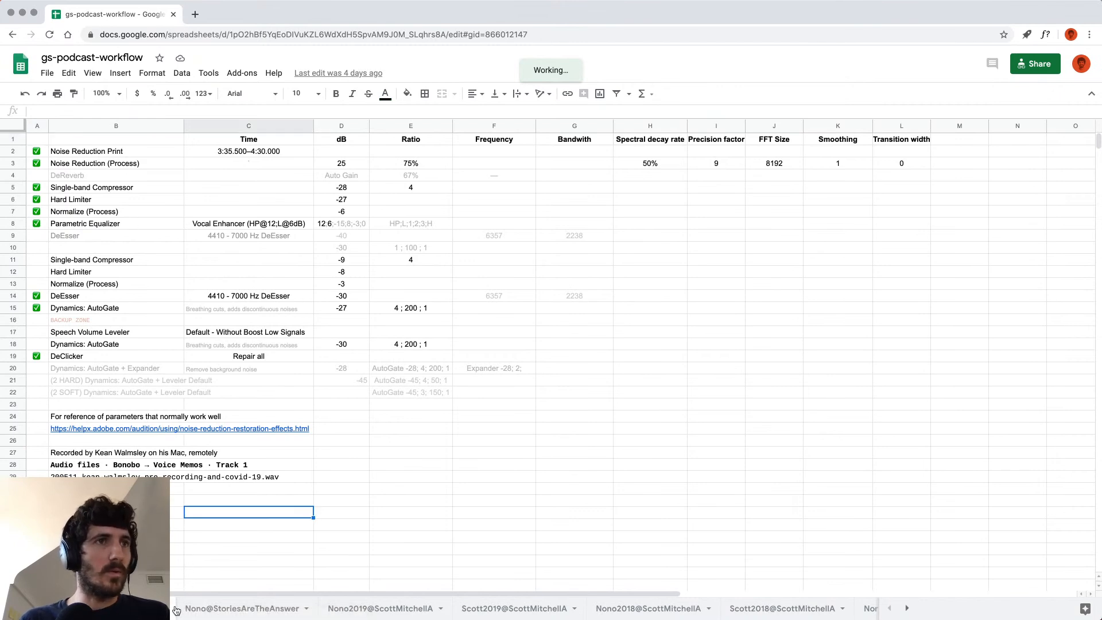
# Open the host's StoriesAreTheAnswer sheet and check its recording equipment and audio file name in cells B28 and B29.
pyautogui.click(252, 609)
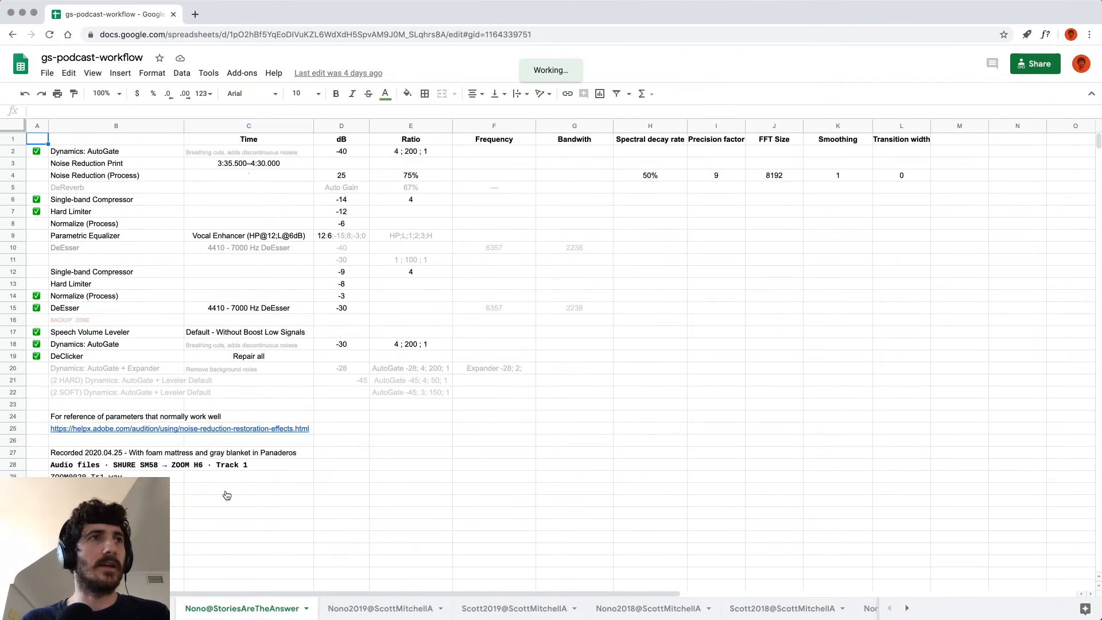
pyautogui.click(158, 469)
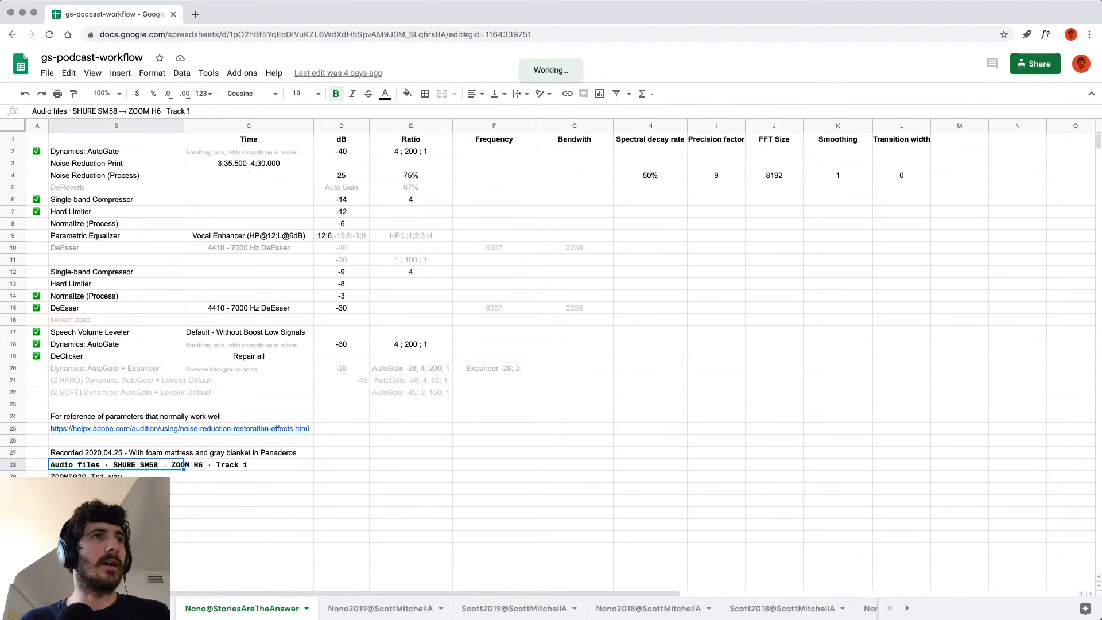
pyautogui.click(121, 479)
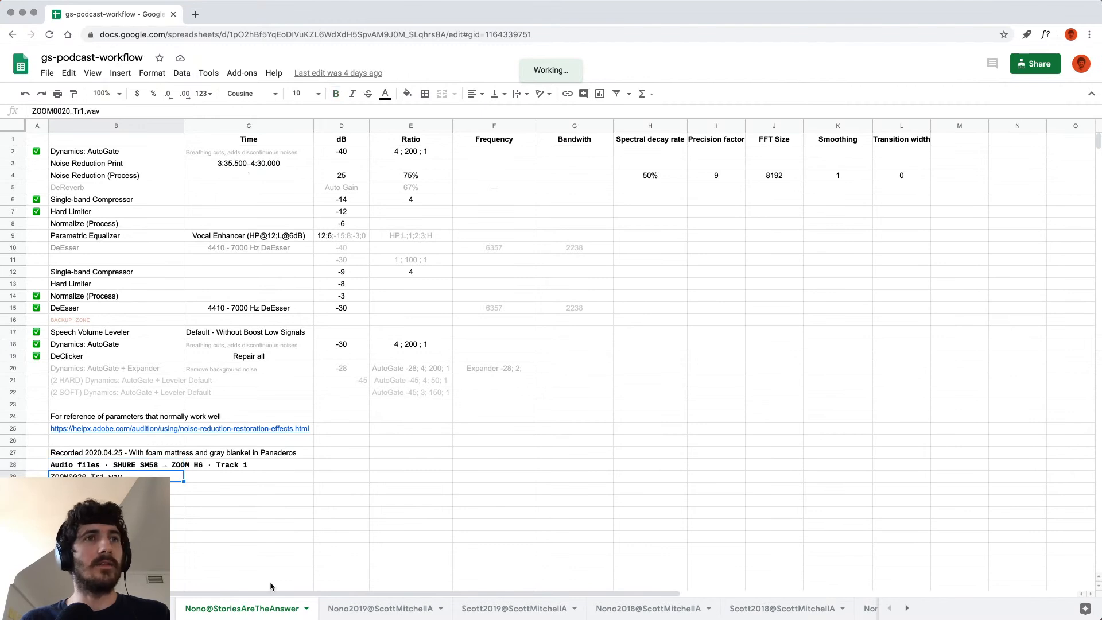
# Duplicate the host's StoriesAreTheAnswer sheet and move the copy ahead of the original.
pyautogui.click(307, 609)
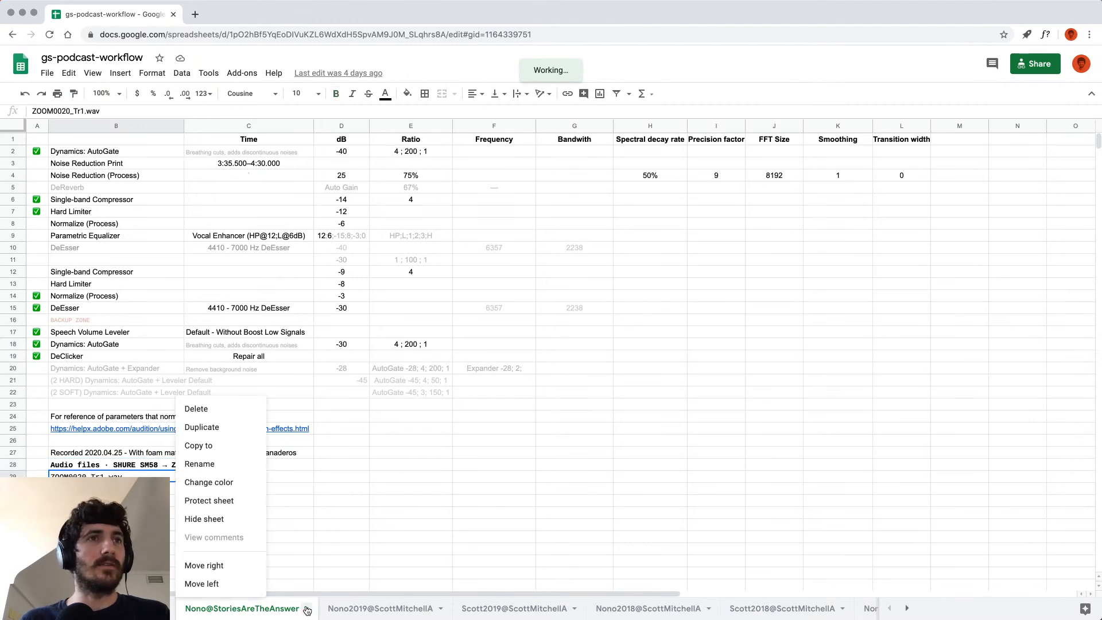
pyautogui.click(215, 430)
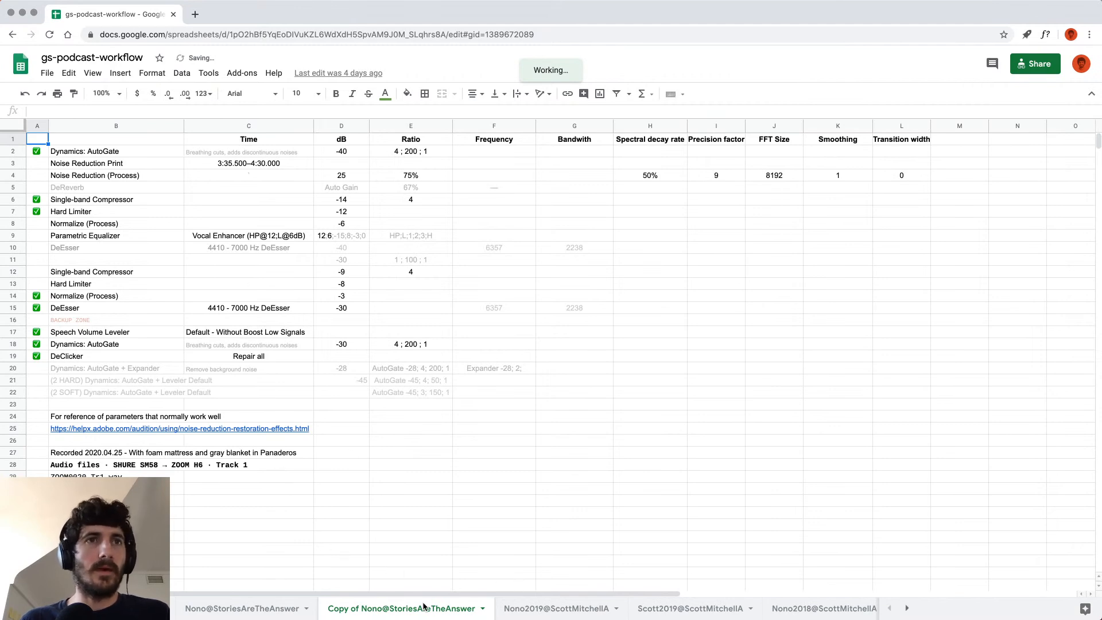
pyautogui.moveTo(307, 603); pyautogui.dragTo(127, 607)
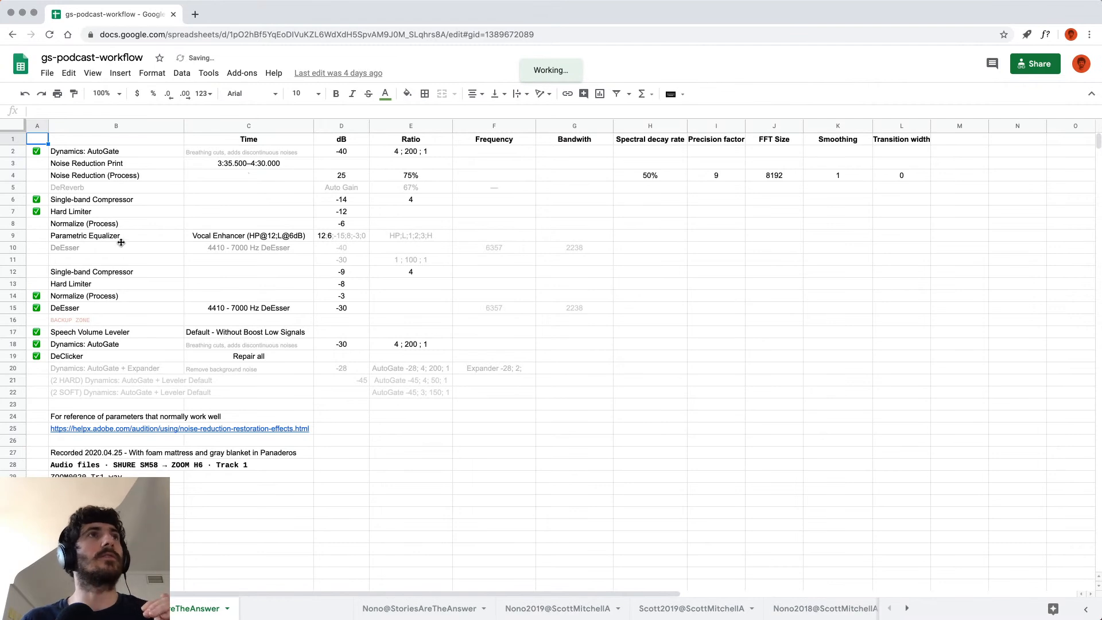
# Move the copied StoriesAreTheAnswer sheet ahead of the guest's PreRecording sheet and rename it.
pyautogui.moveTo(108, 196); pyautogui.dragTo(92, 224)
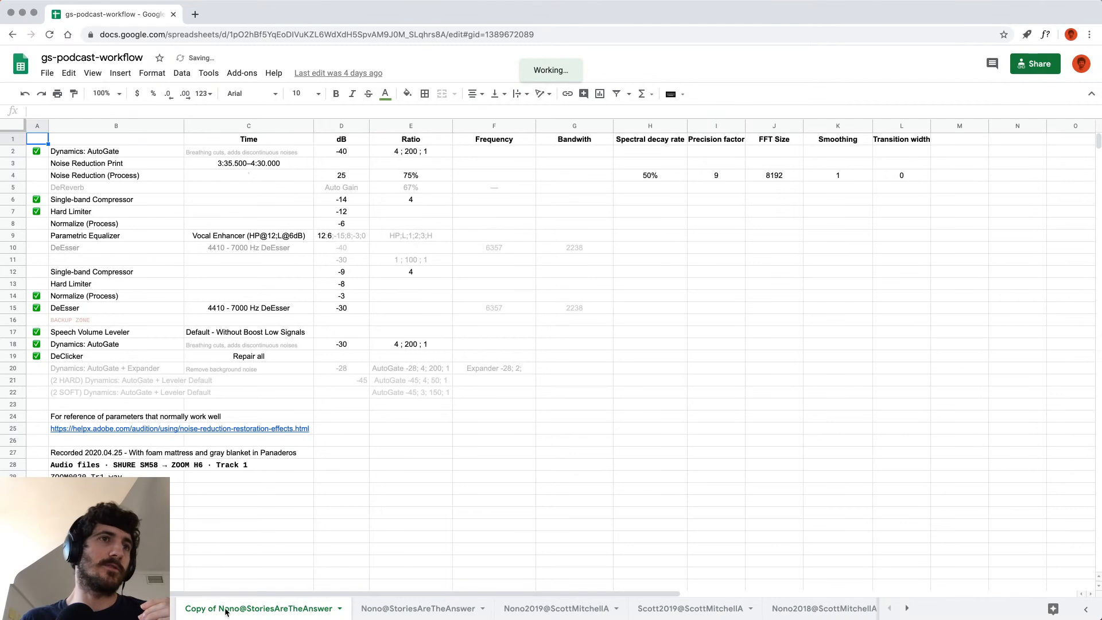
pyautogui.moveTo(228, 616); pyautogui.dragTo(205, 615)
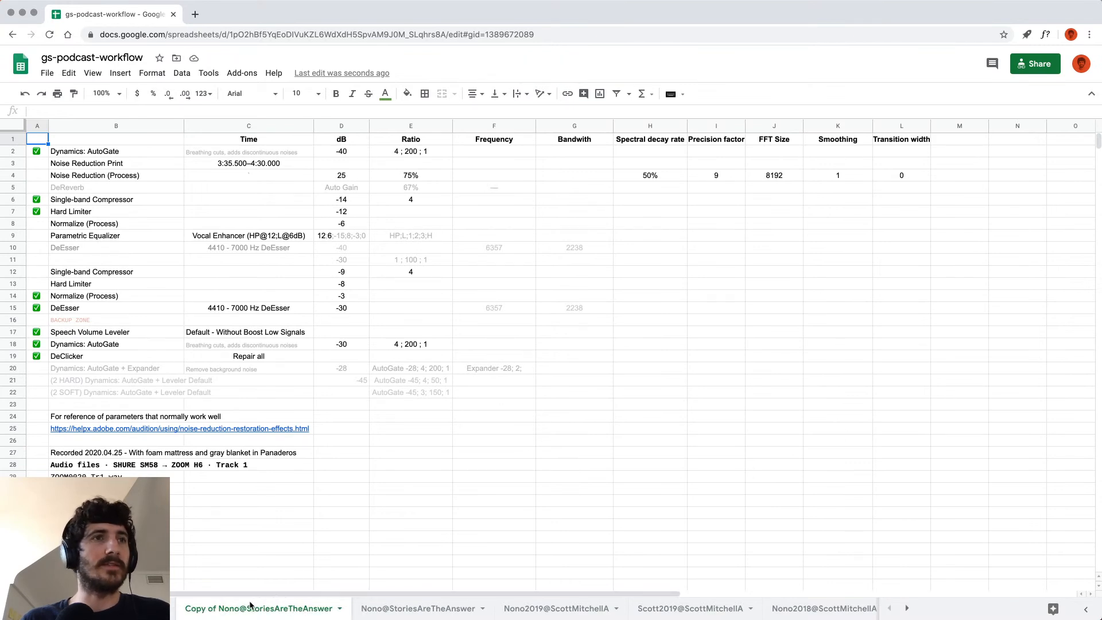
pyautogui.moveTo(203, 608); pyautogui.dragTo(90, 608)
pyautogui.click(231, 609)
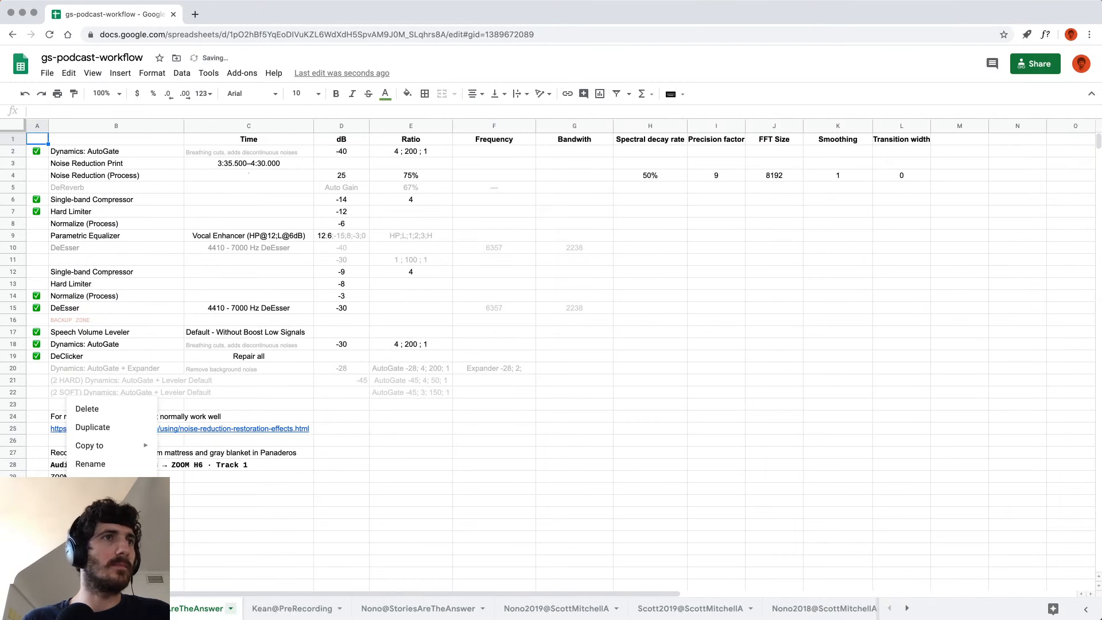
pyautogui.click(90, 464)
pyautogui.press('Return')
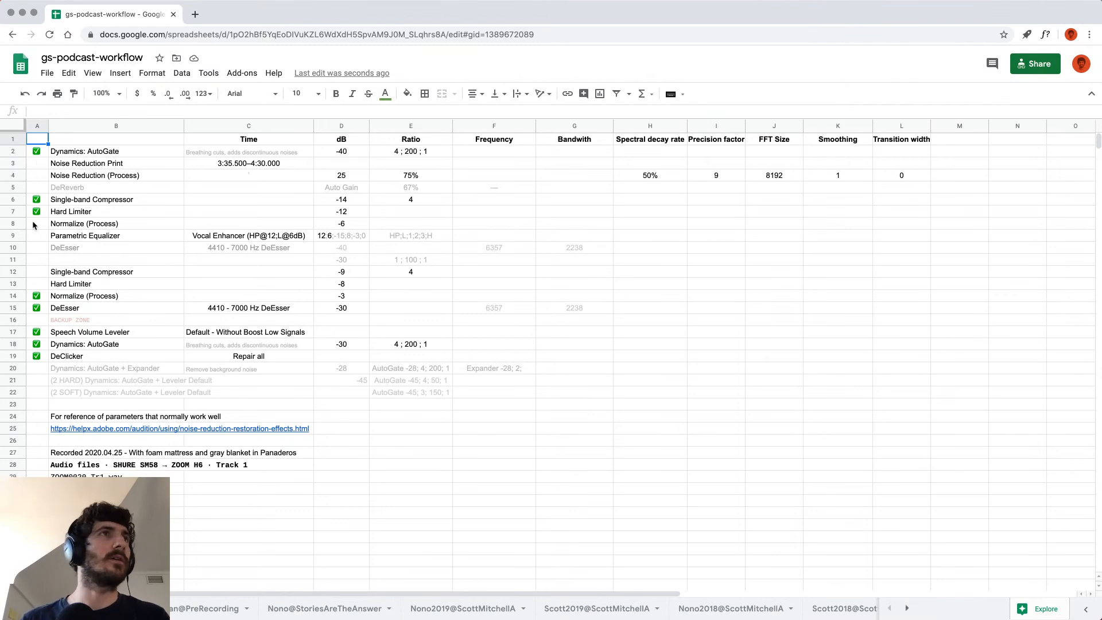
# Clear the check marks in cells A2, A6, A7, A14, A15, A17, A18 and A19 of the new sheet.
pyautogui.click(35, 154)
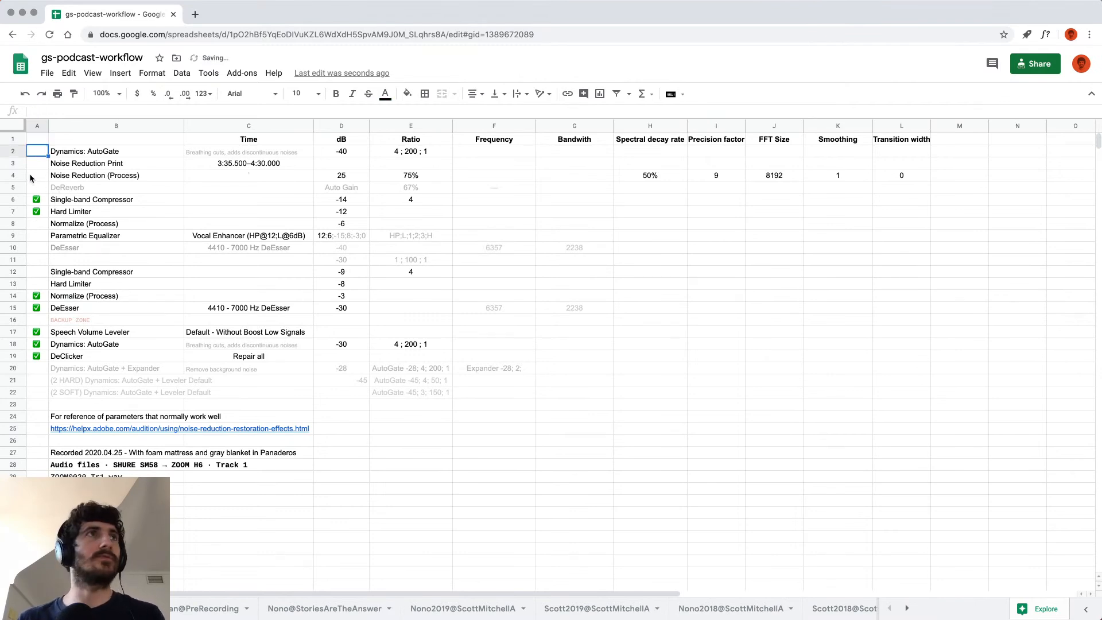
pyautogui.click(37, 200)
pyautogui.click(36, 211)
pyautogui.click(32, 296)
pyautogui.click(31, 310)
pyautogui.click(33, 332)
pyautogui.click(34, 344)
pyautogui.click(34, 356)
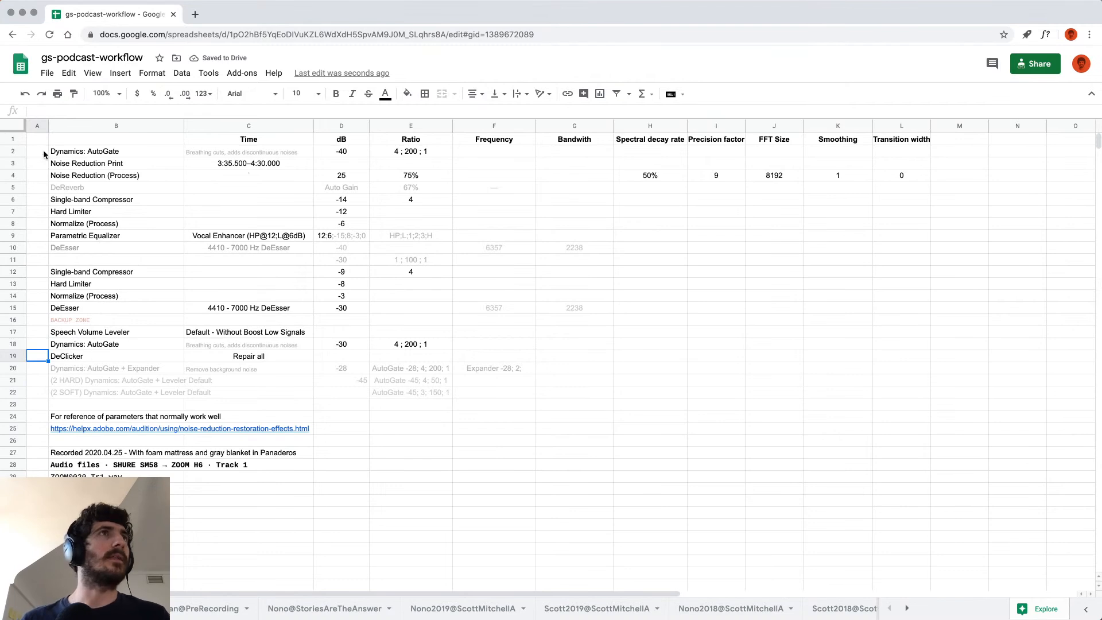
# Check the Dynamics: AutoGate and Noise Reduction Print entries in B2 and B3, and switch to Adobe Audition.
pyautogui.click(89, 153)
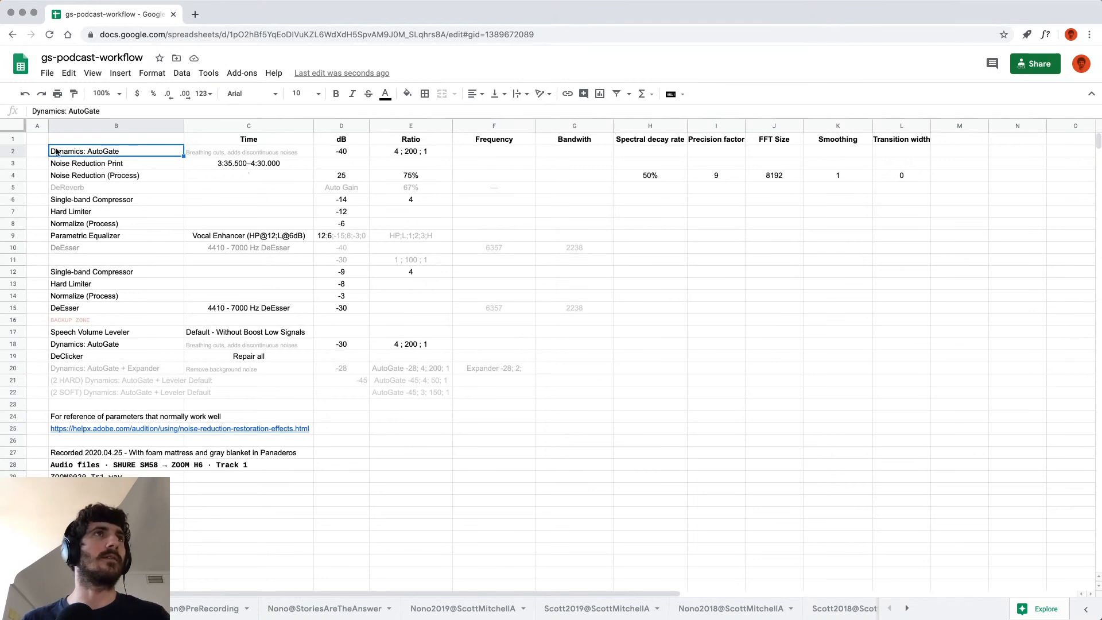
pyautogui.click(114, 165)
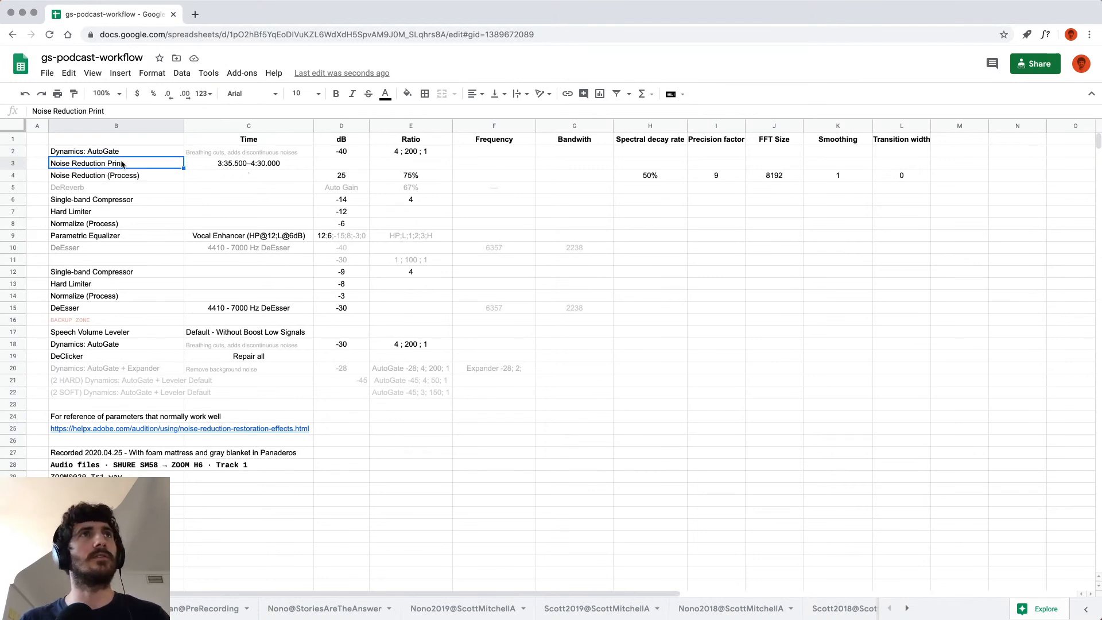
pyautogui.moveTo(1, 386)
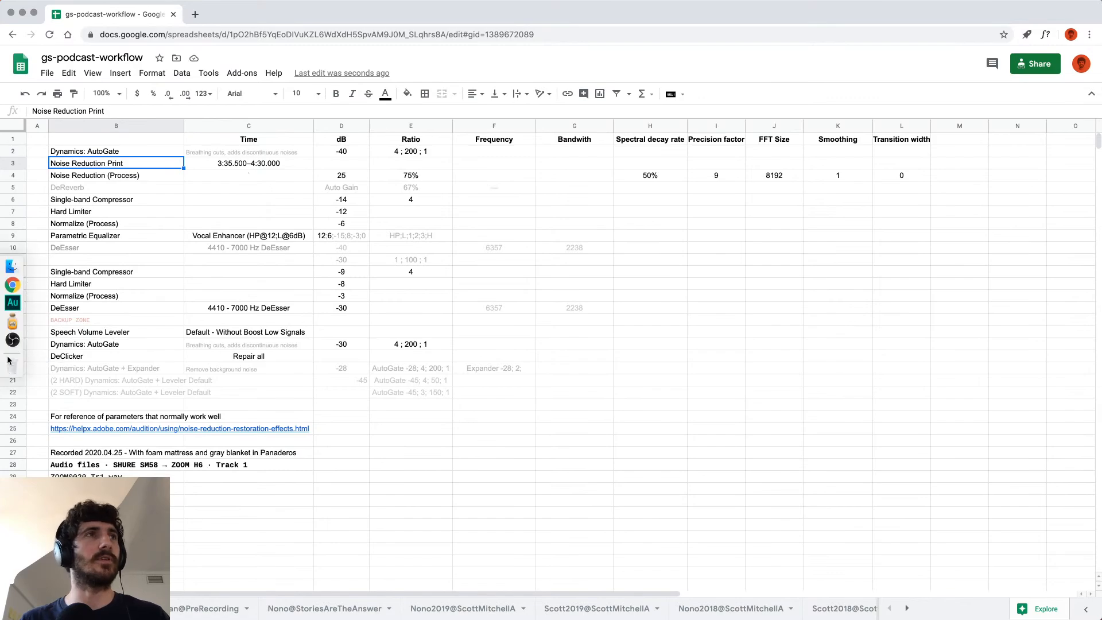
pyautogui.click(13, 303)
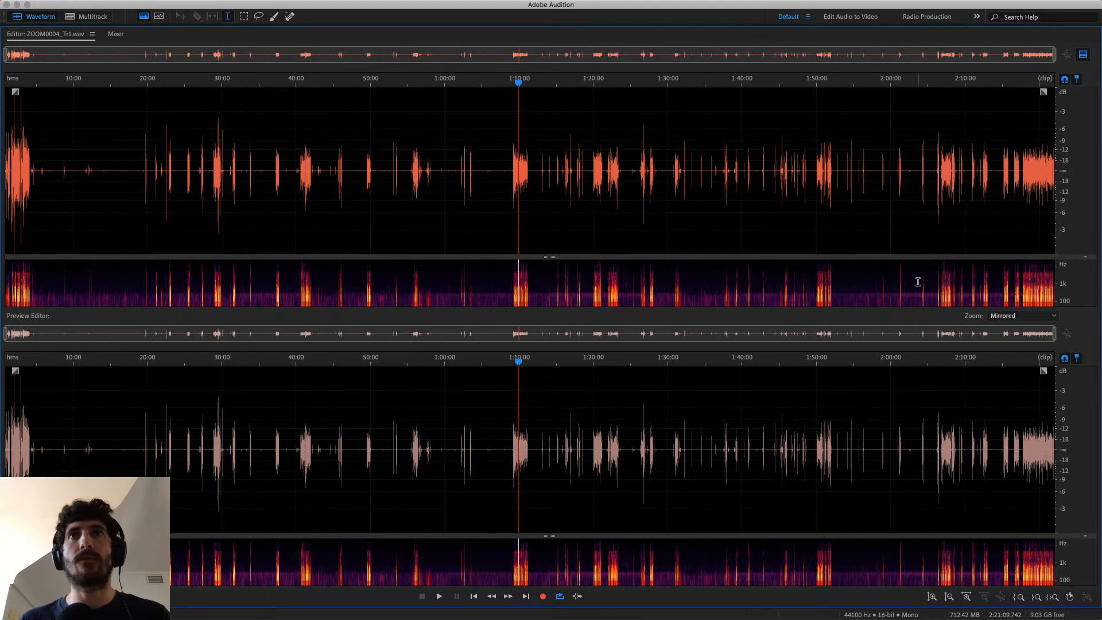
# Play the quiet stretch of ZOOM0004_Tr1.wav from about 1:56:40 and return to the whole recording.
pyautogui.scroll(6, 919, 281)
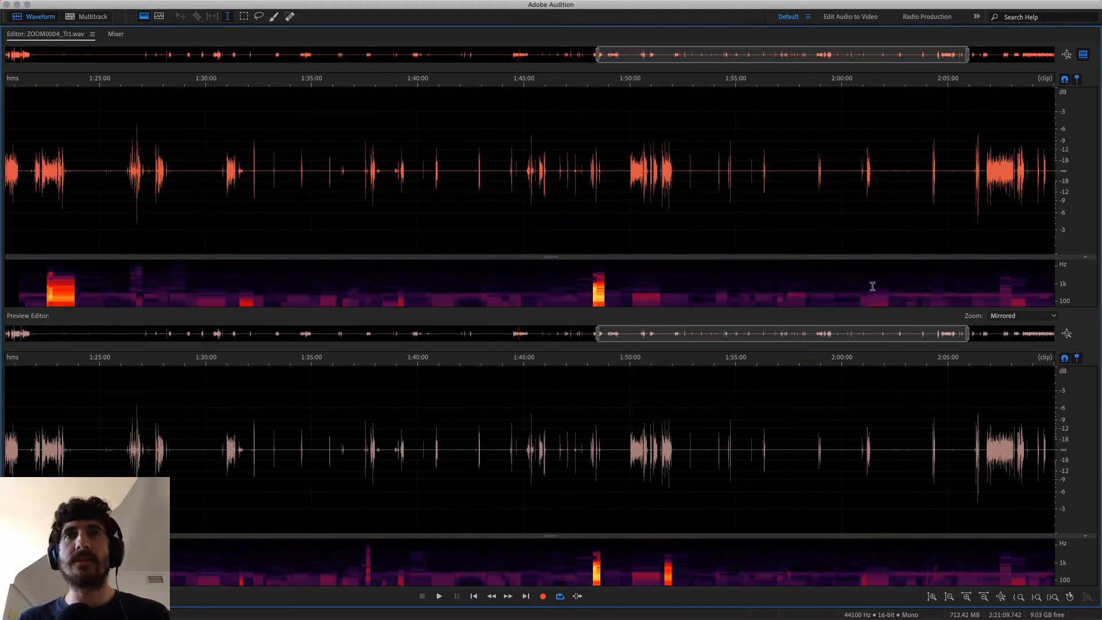
pyautogui.scroll(3, 873, 286)
pyautogui.click(656, 172)
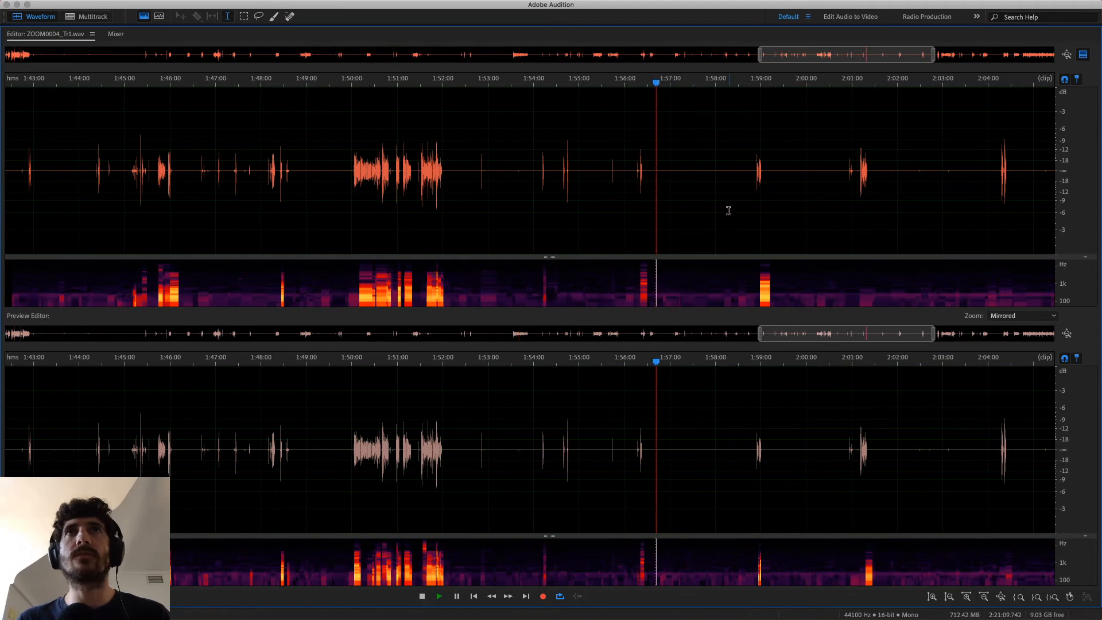
pyautogui.scroll(-9, 563, 233)
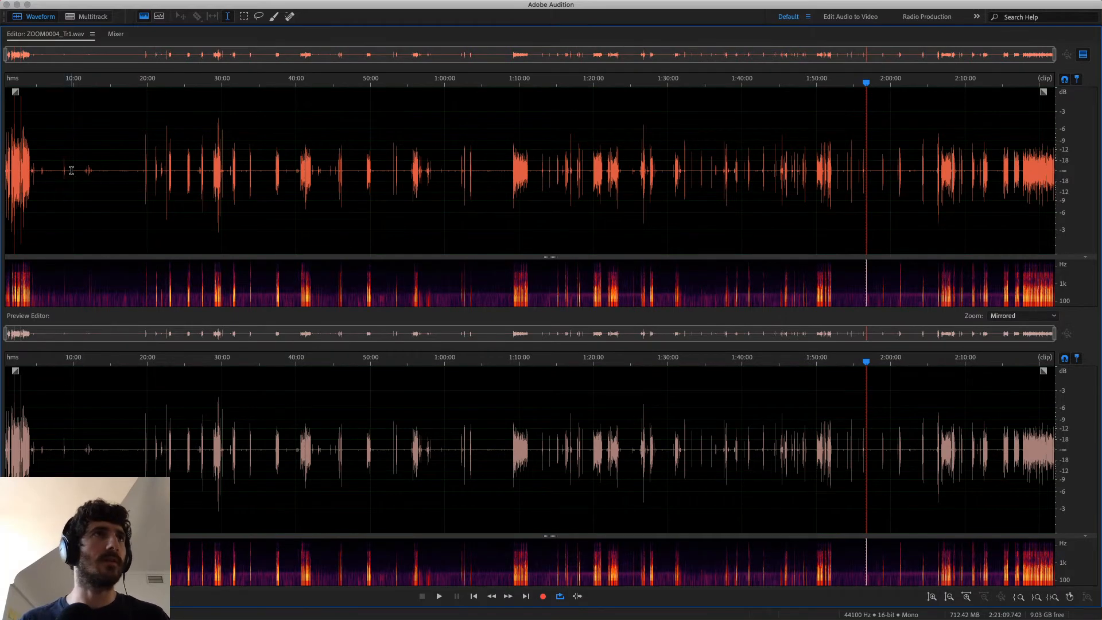
# Examine the quiet stretch between about 12:30 and 19:30, playing it from about 12:43 and trying a selection from about 13:00 to 17:20.
pyautogui.scroll(5, 778, 55)
pyautogui.moveTo(777, 55); pyautogui.dragTo(34, 57)
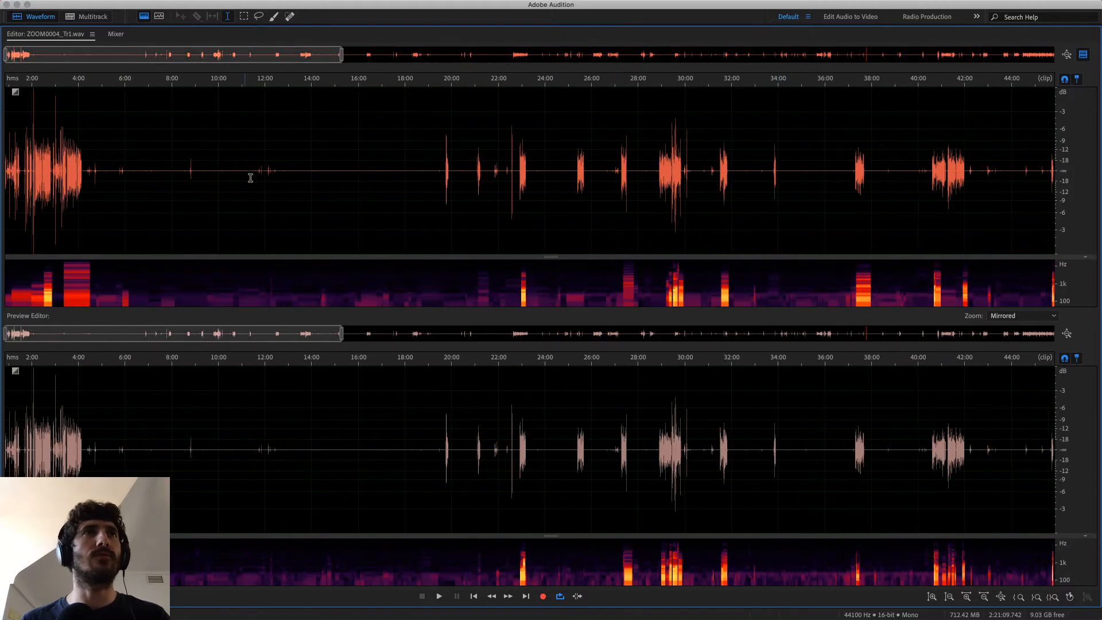
pyautogui.scroll(4, 238, 157)
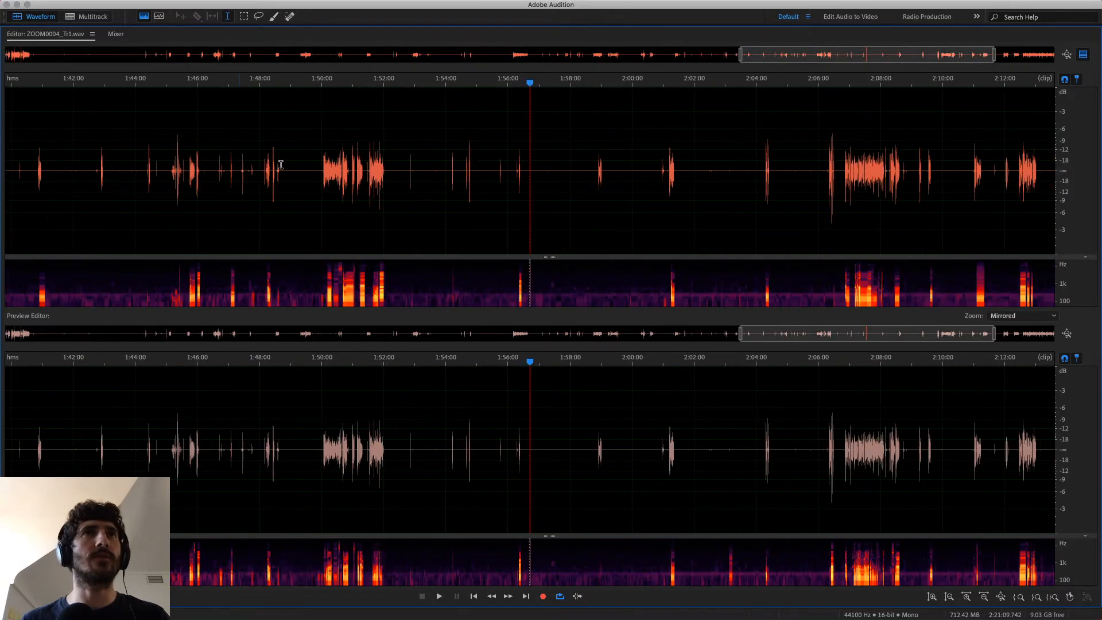
pyautogui.moveTo(839, 60); pyautogui.dragTo(73, 60)
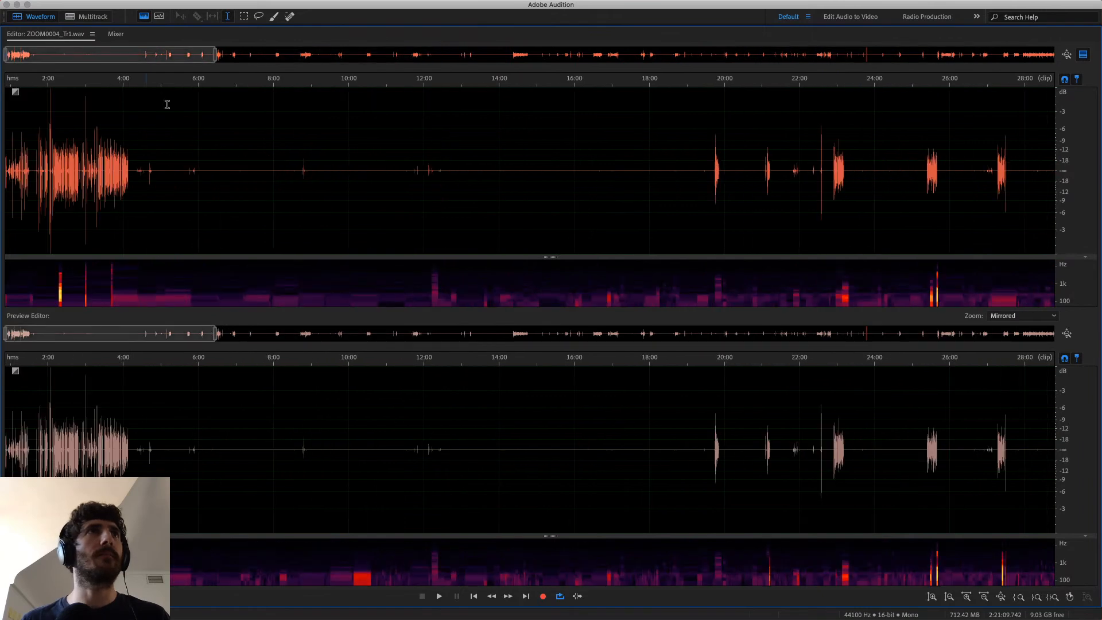
pyautogui.scroll(3, 632, 168)
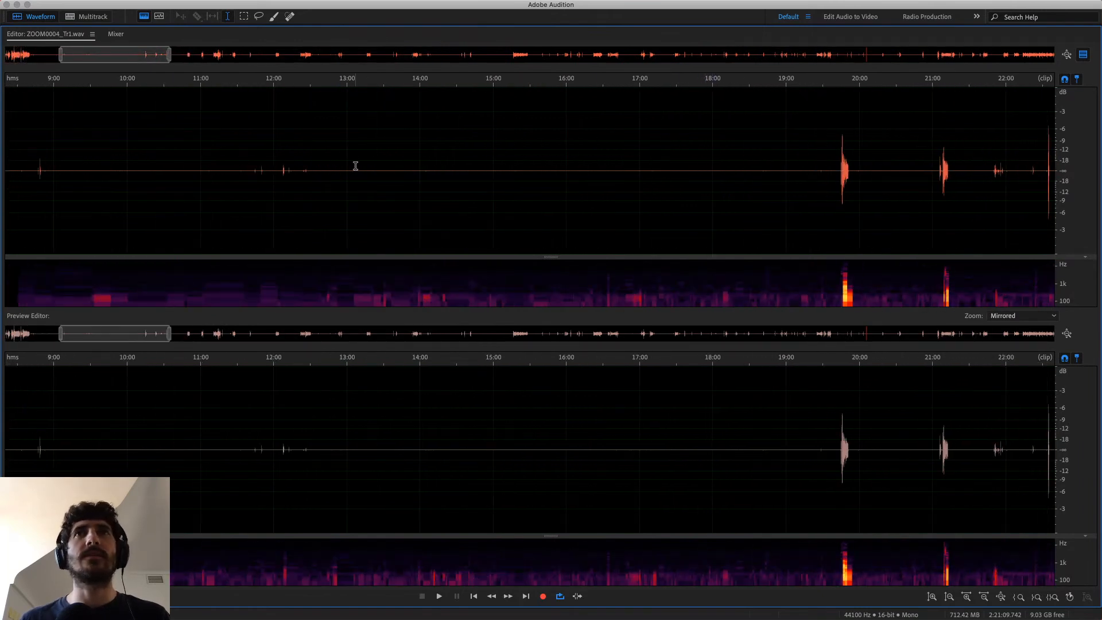
pyautogui.scroll(3, 530, 167)
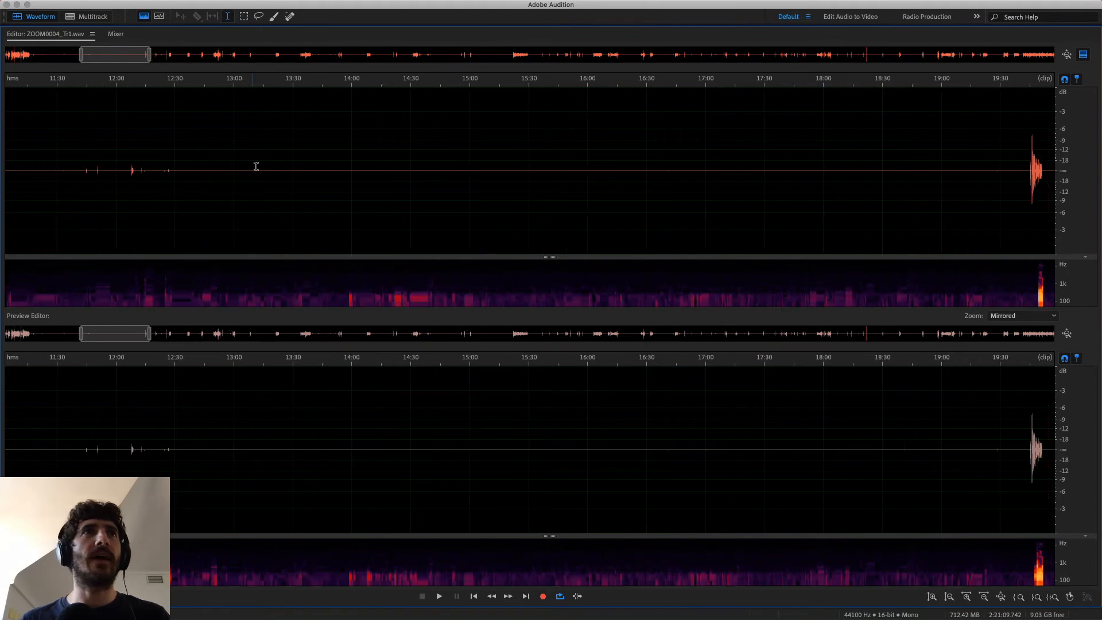
pyautogui.click(200, 166)
pyautogui.press('space')
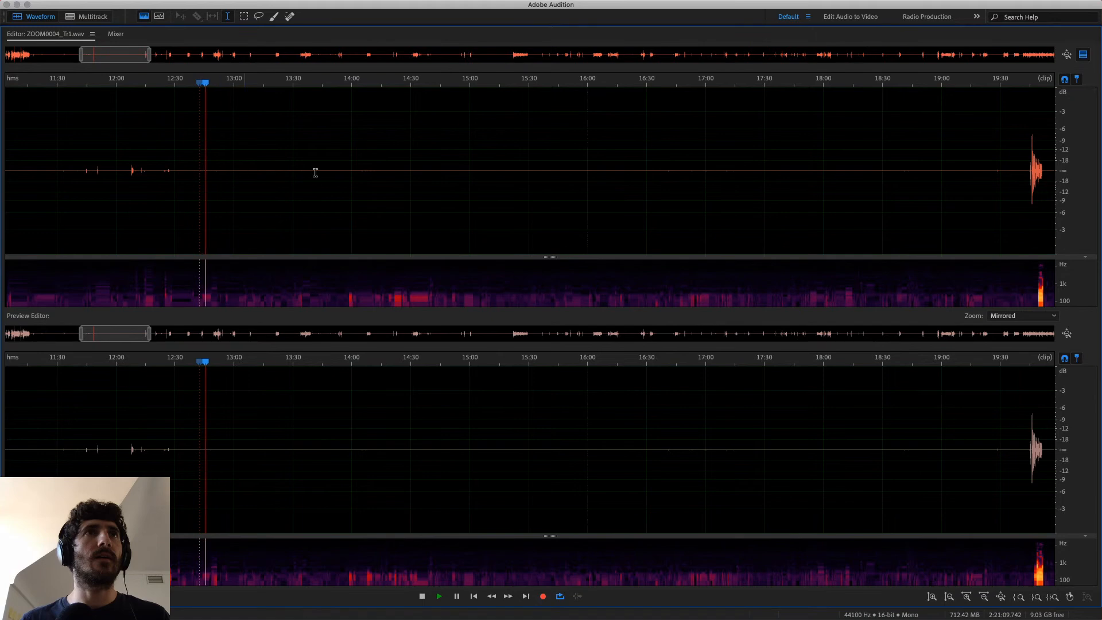
pyautogui.click(499, 178)
pyautogui.press('space')
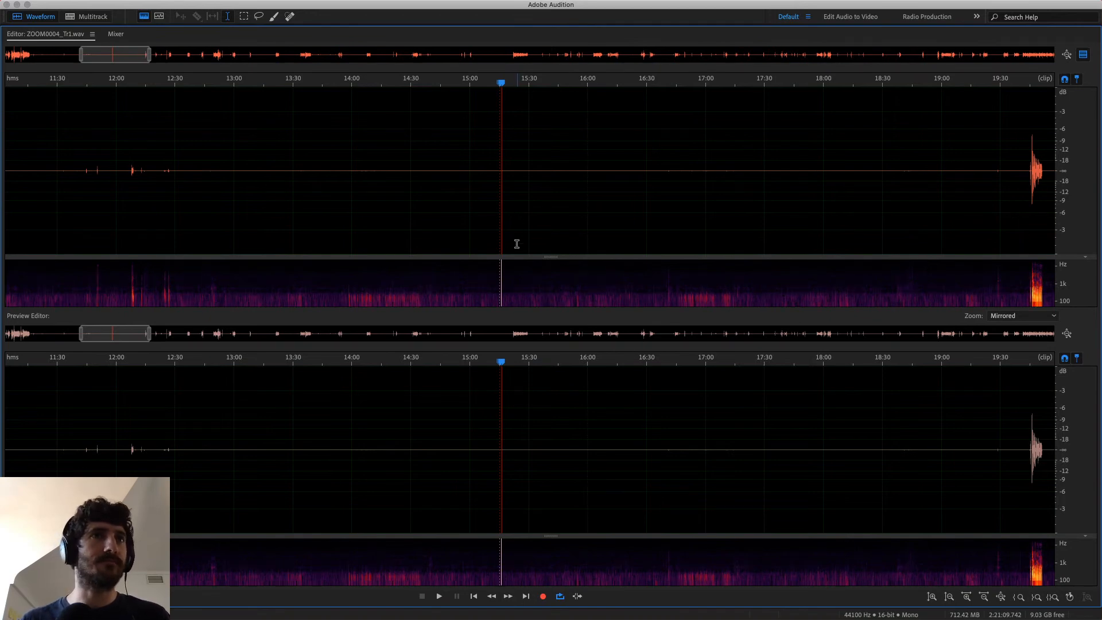
pyautogui.moveTo(226, 179); pyautogui.dragTo(749, 176)
pyautogui.click(751, 177)
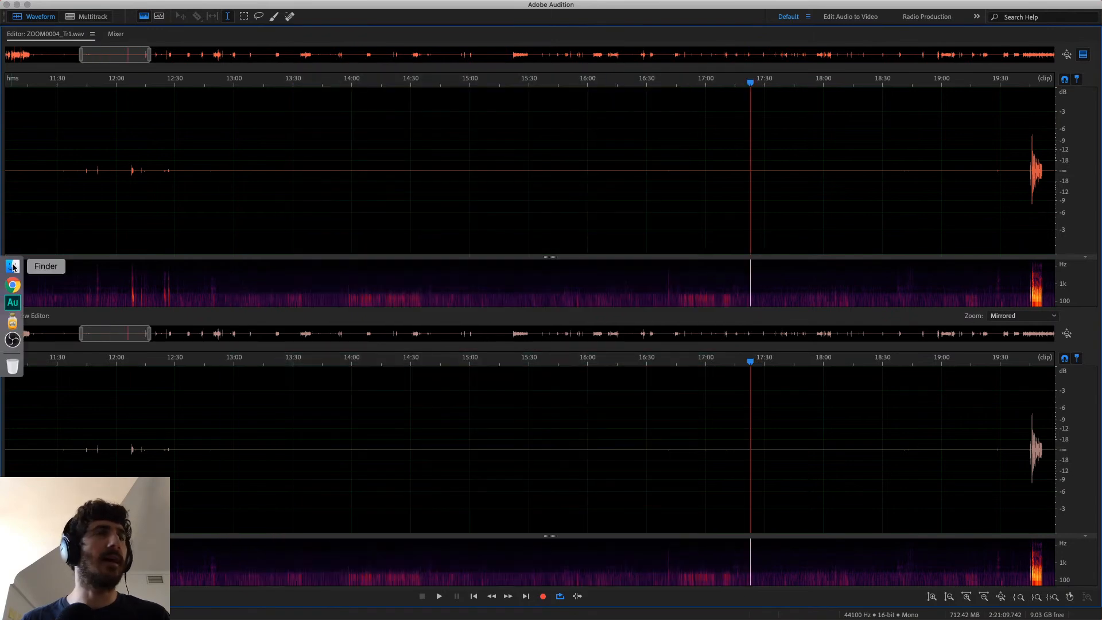
pyautogui.click(13, 265)
pyautogui.click(349, 66)
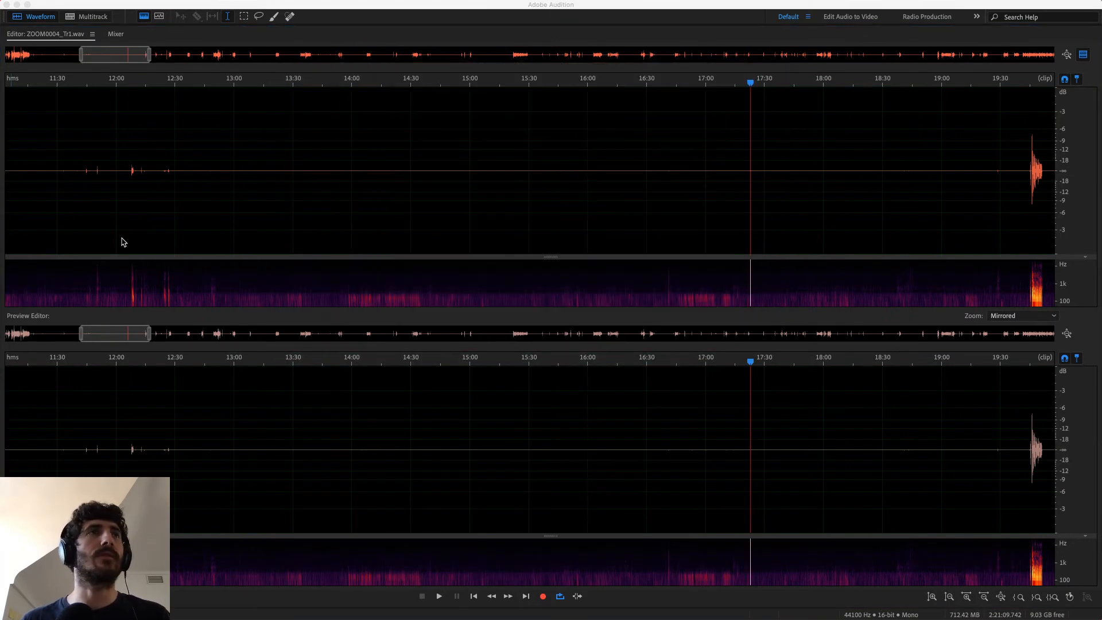
pyautogui.moveTo(7, 263)
pyautogui.click(248, 178)
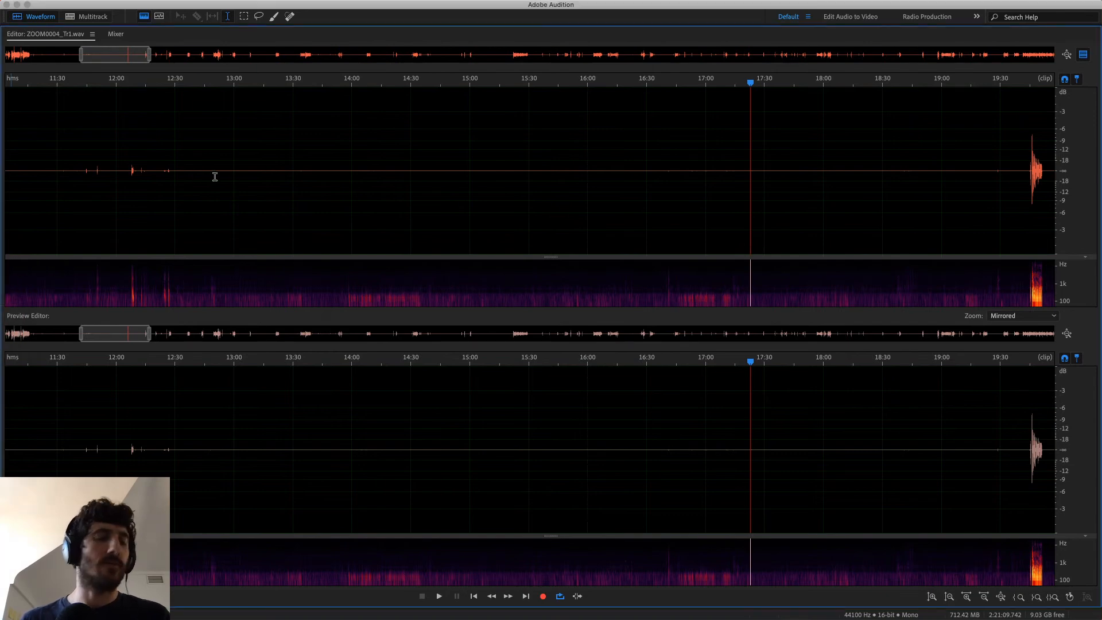
# Return to the multitrack session and open the ZOOM0003_Tr1.WAV clip from the Getting Simple track in the waveform editor.
pyautogui.press('0')
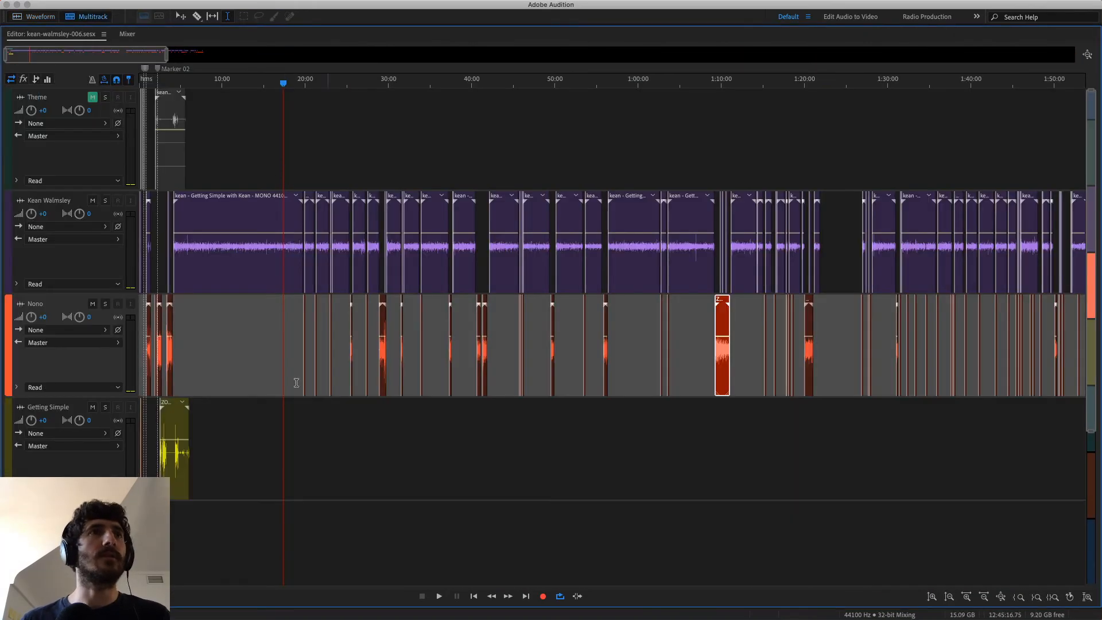
pyautogui.scroll(2, 167, 428)
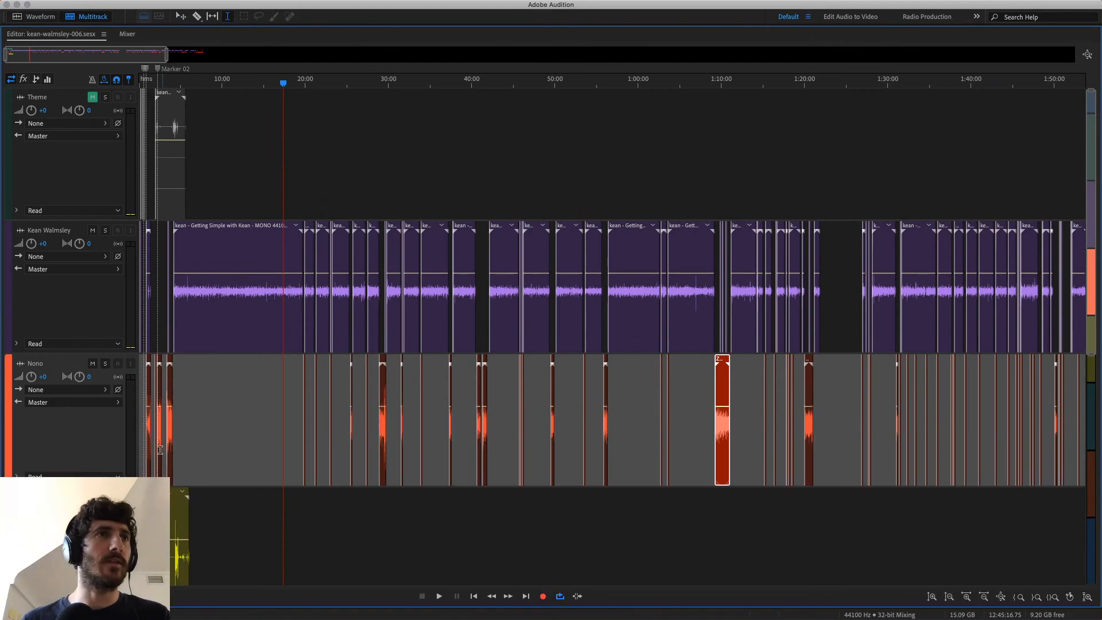
pyautogui.scroll(-7, 166, 448)
pyautogui.scroll(2, 169, 302)
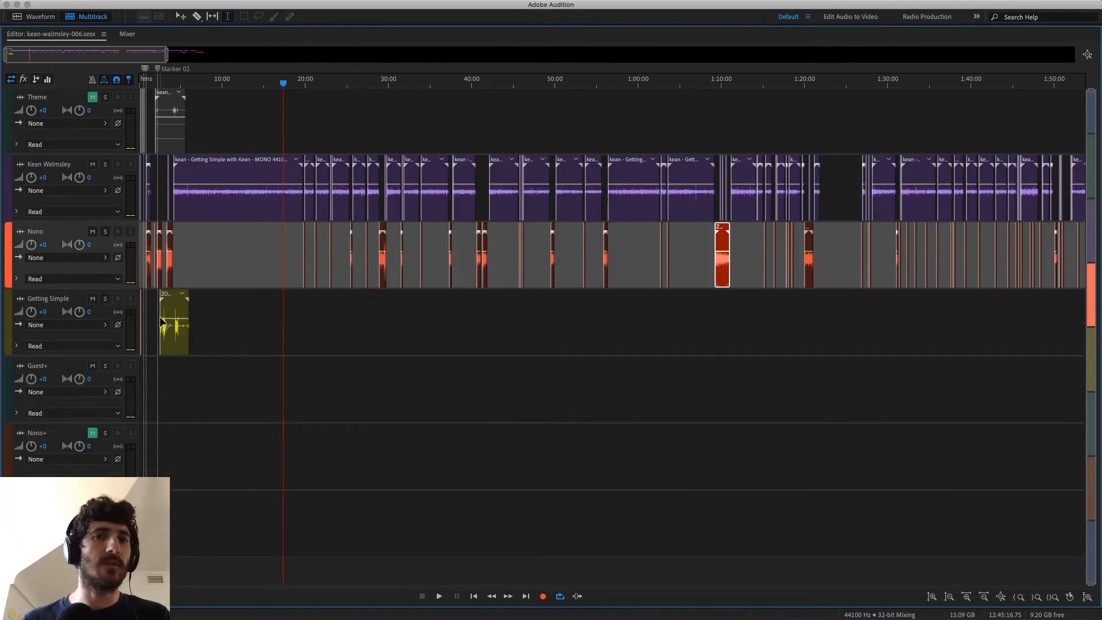
pyautogui.scroll(3, 162, 322)
pyautogui.scroll(8, 164, 325)
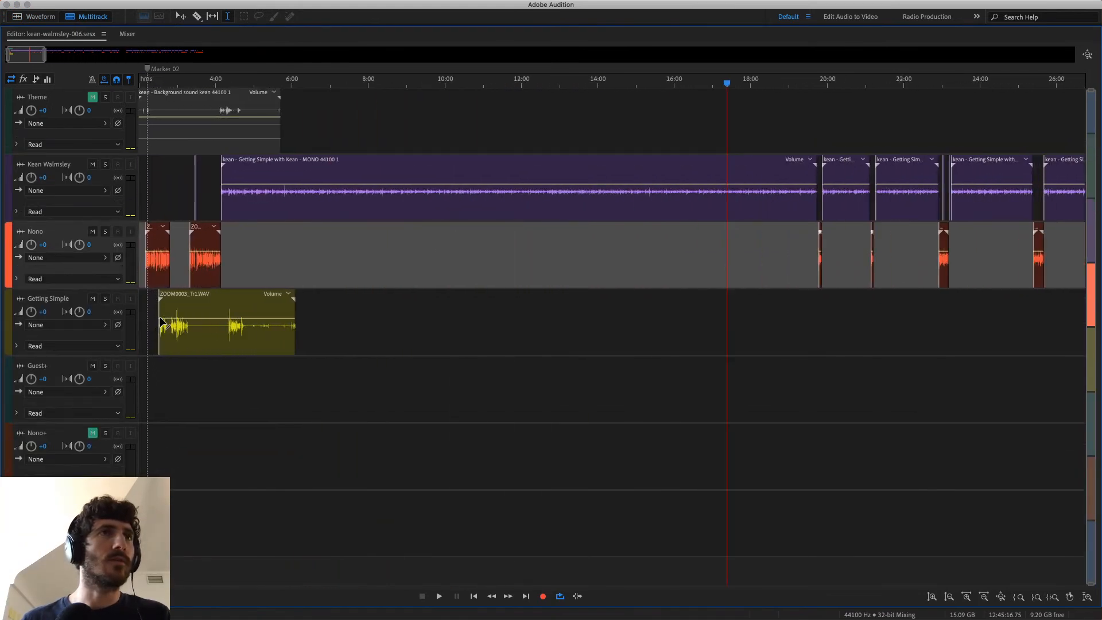
pyautogui.click(274, 308)
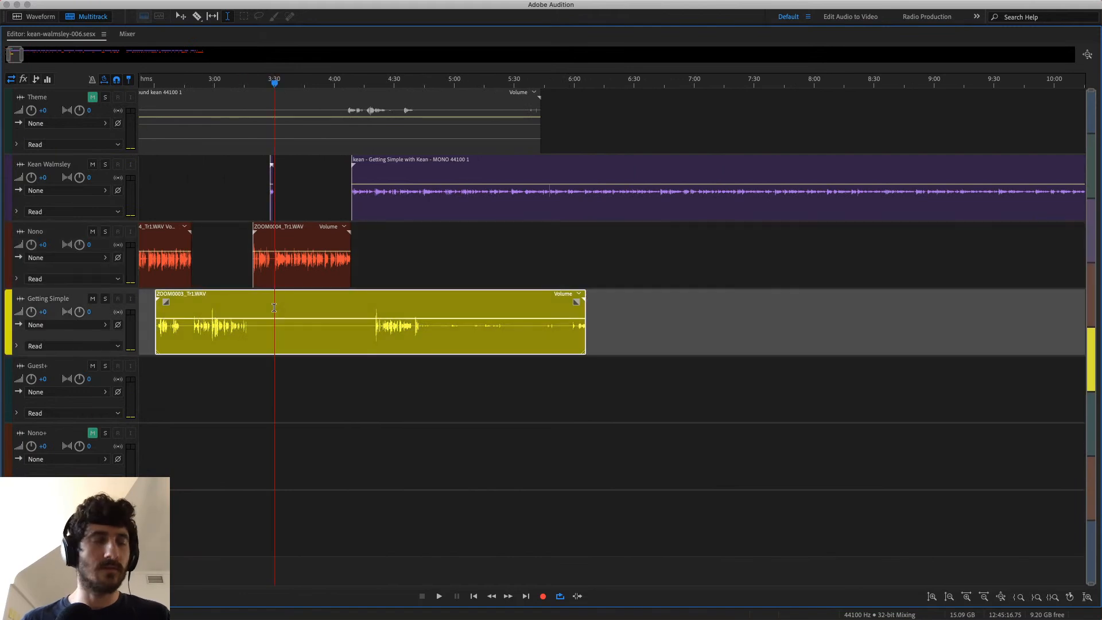
pyautogui.doubleClick(273, 307)
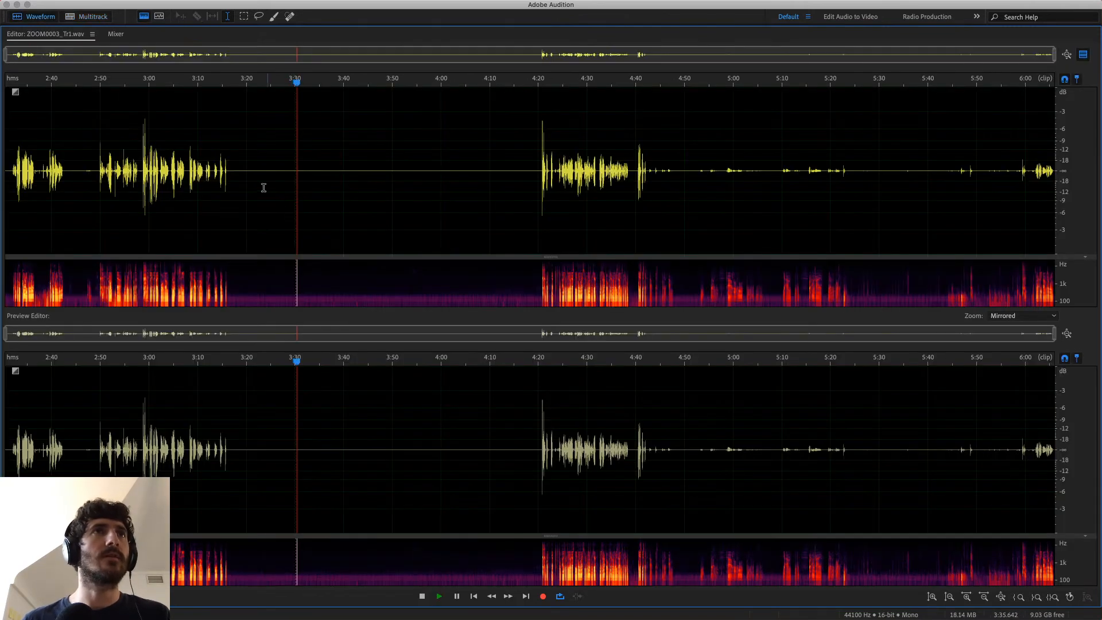
# Select the quiet stretch of ZOOM0003_Tr1.wav from about 3:19 to 4:17.
pyautogui.moveTo(252, 170); pyautogui.dragTo(502, 193)
pyautogui.click(506, 194)
pyautogui.scroll(2, 227, 236)
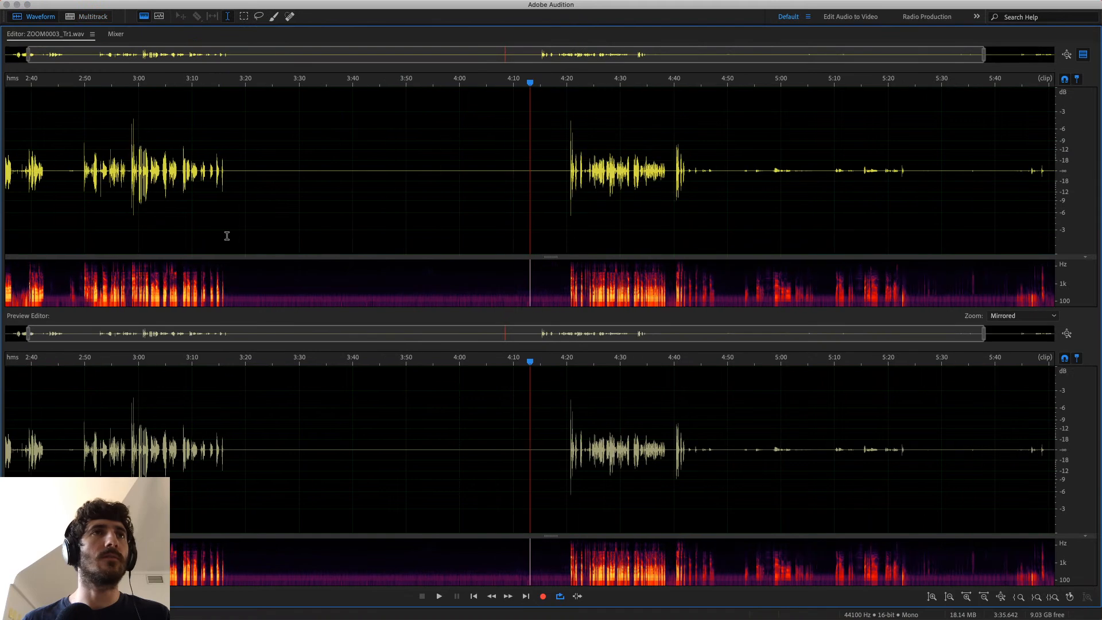
pyautogui.scroll(1, 216, 294)
pyautogui.hscroll(-5, 488, 278)
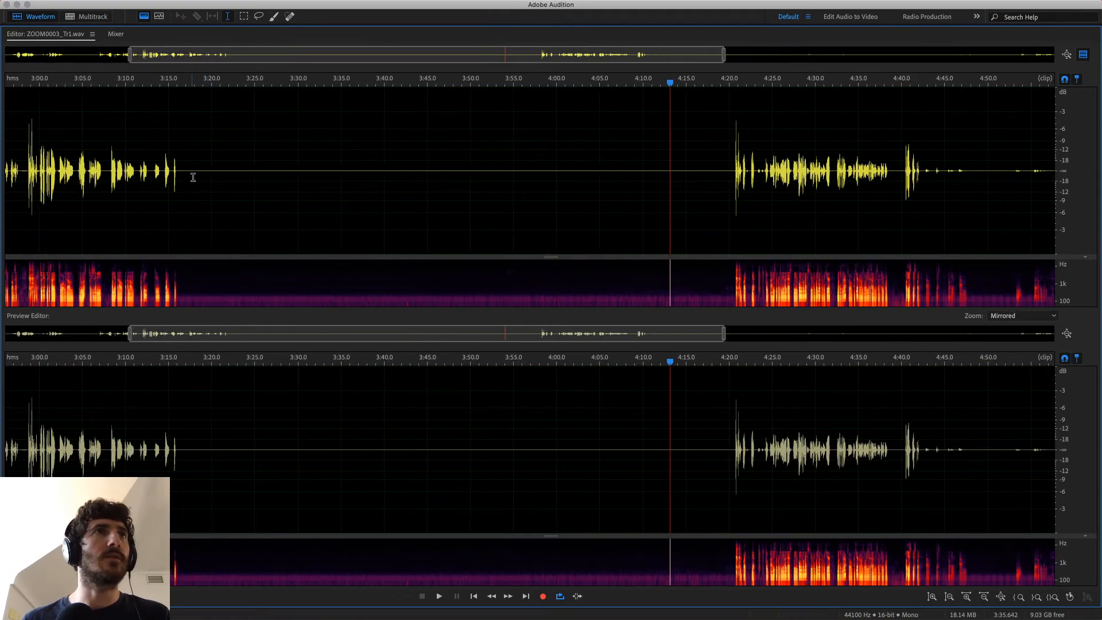
pyautogui.moveTo(195, 177); pyautogui.dragTo(661, 204)
pyautogui.click(661, 204)
pyautogui.moveTo(204, 198); pyautogui.dragTo(709, 228)
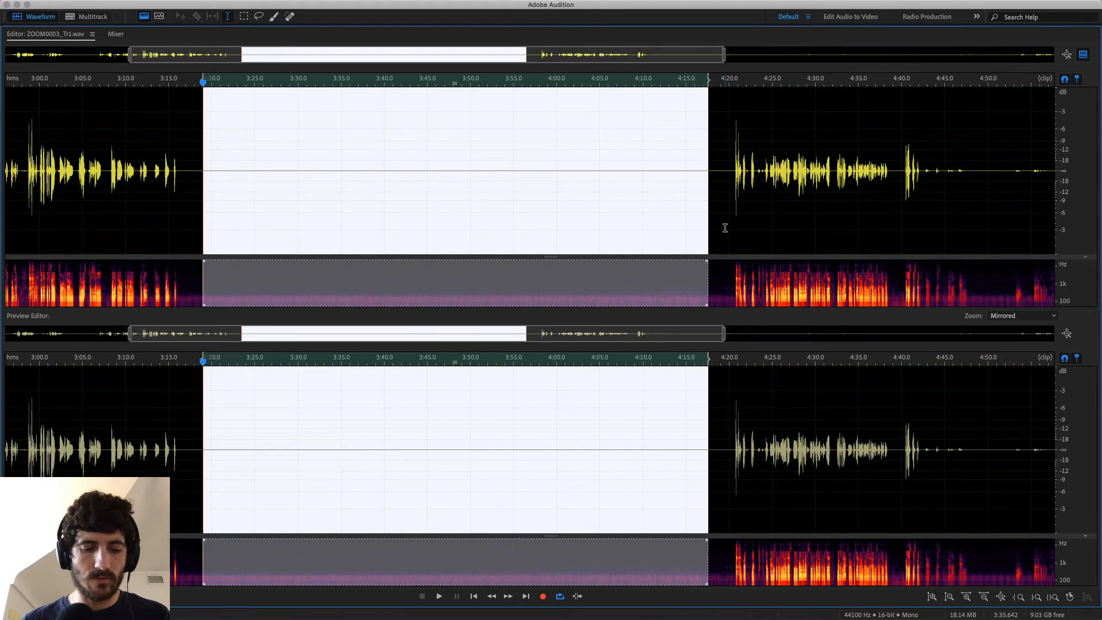
# Open the Noise Reduction effect and capture a noise print from the selected quiet stretch.
pyautogui.press('super+shift+p')
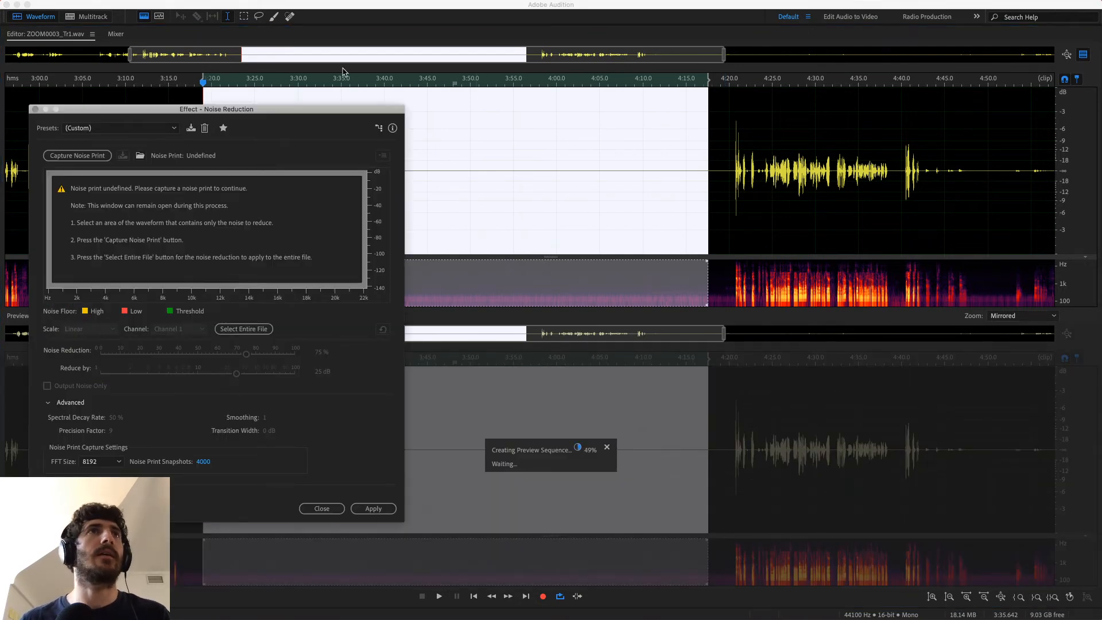
pyautogui.moveTo(322, 112); pyautogui.dragTo(495, 101)
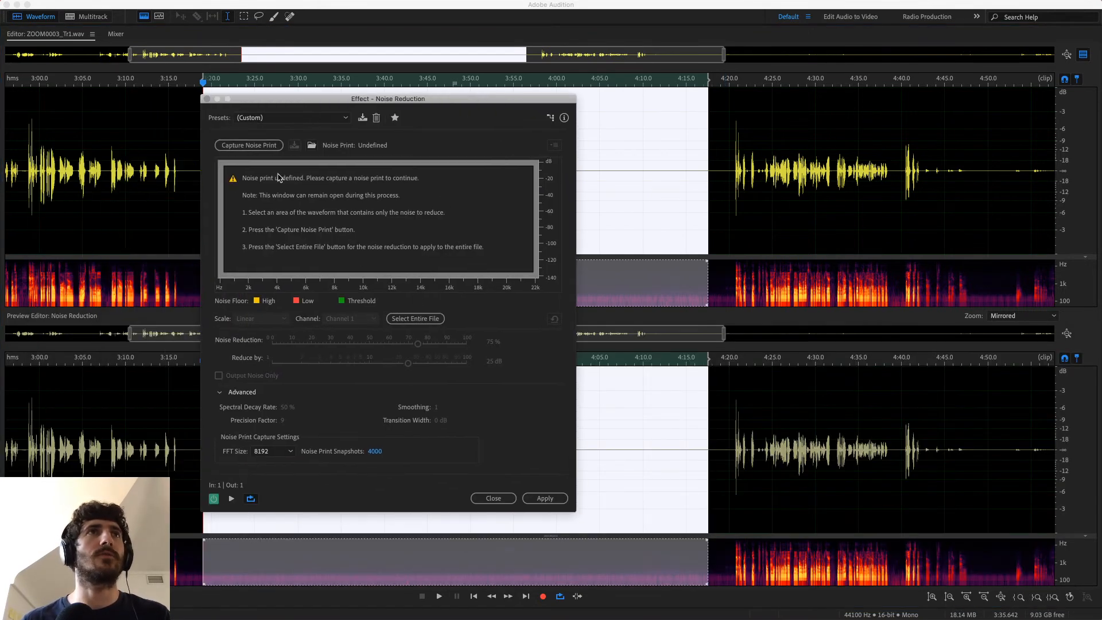
pyautogui.click(264, 150)
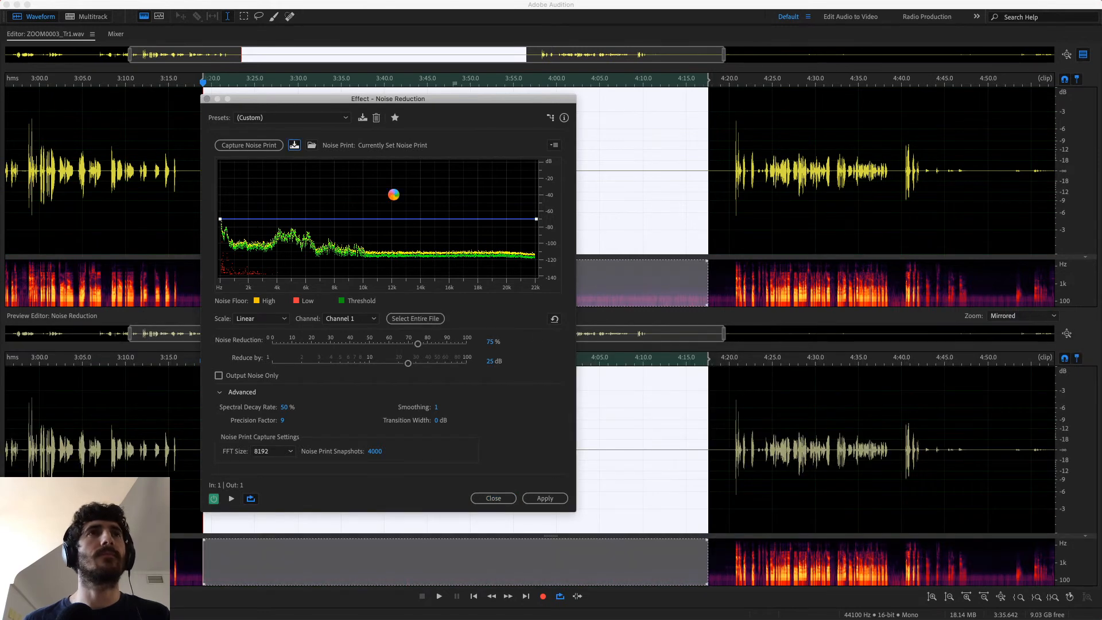
# Save the captured noise print as nono.fft in the noise-prints folder, overwriting the existing file, and close the effect.
pyautogui.click(294, 145)
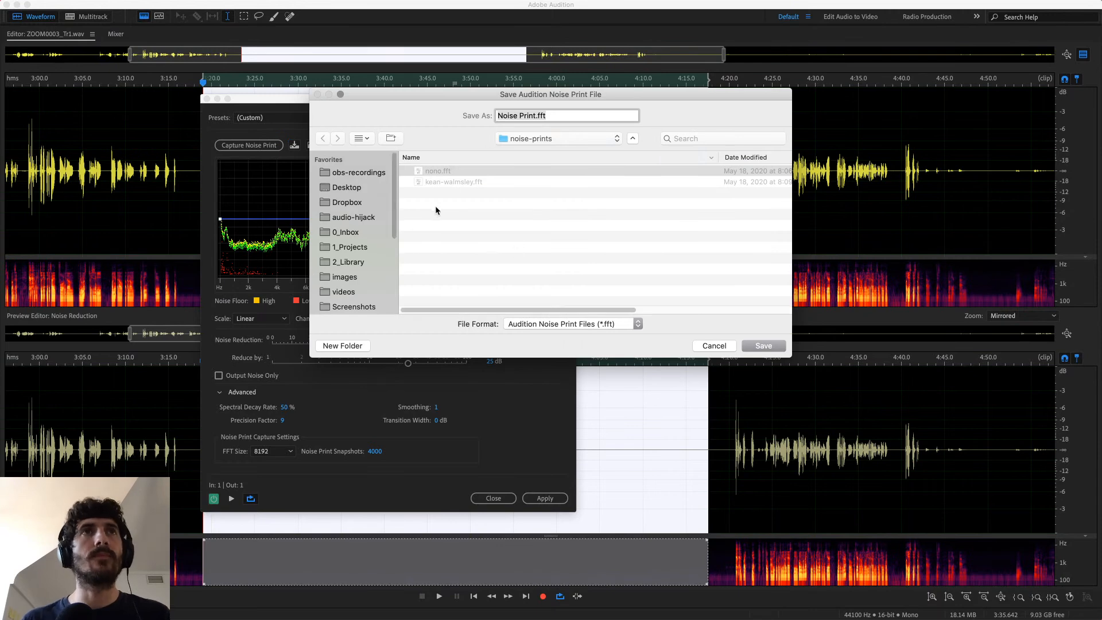
pyautogui.click(438, 171)
pyautogui.click(750, 347)
pyautogui.click(623, 171)
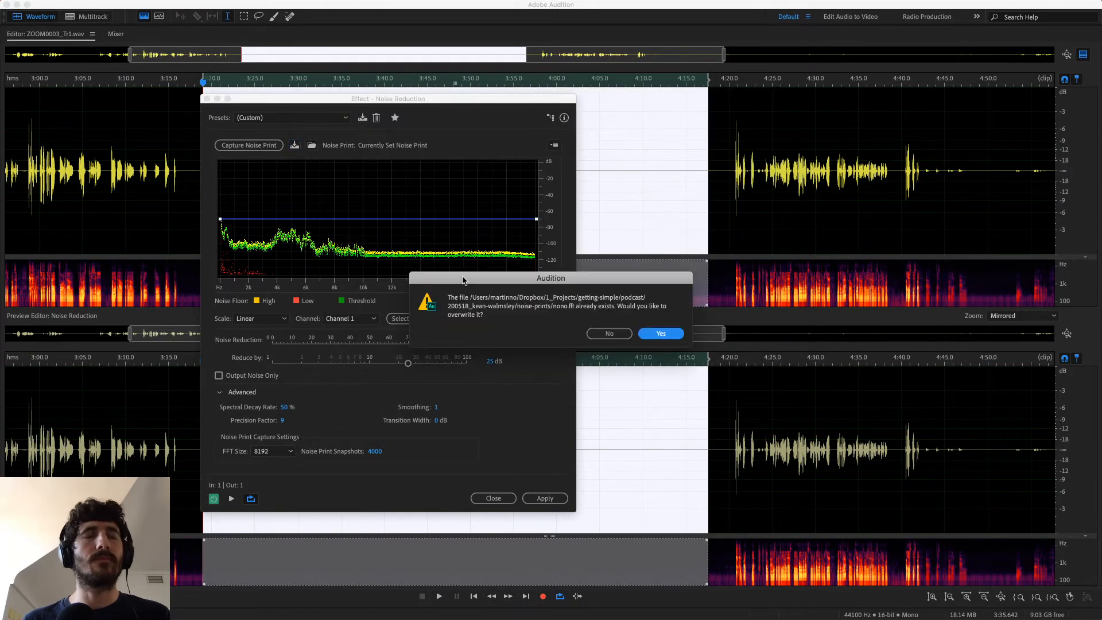
pyautogui.click(666, 338)
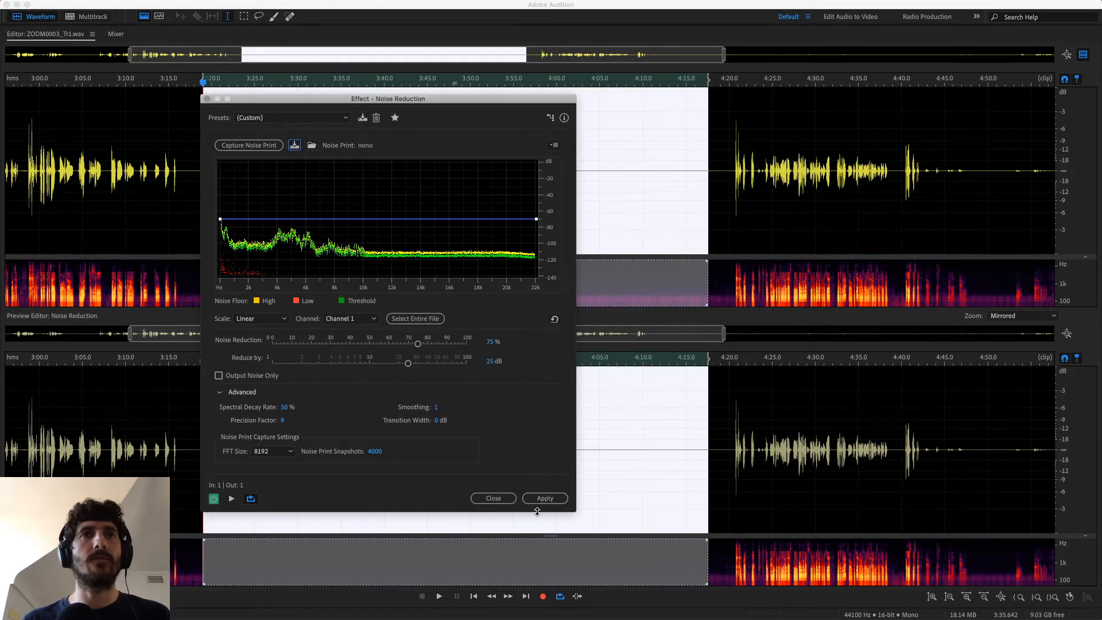
pyautogui.click(493, 498)
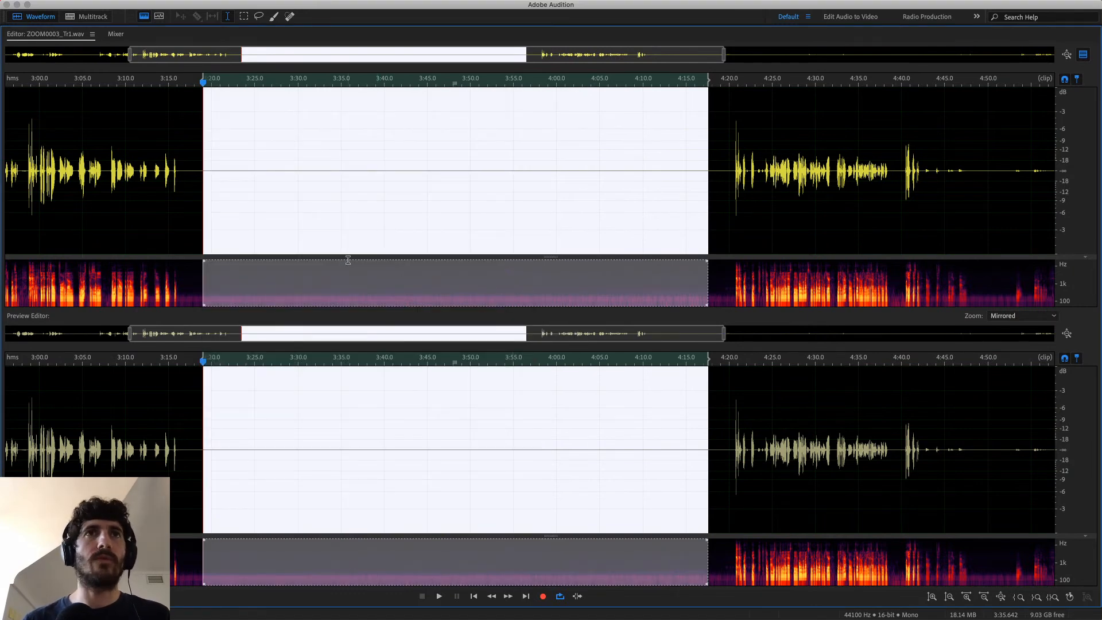
# Apply Noise Reduction with the captured print to ZOOM0003_Tr1.wav from about 4:14 to 4:27.
pyautogui.press('super+shift+p')
pyautogui.moveTo(444, 99); pyautogui.dragTo(855, 76)
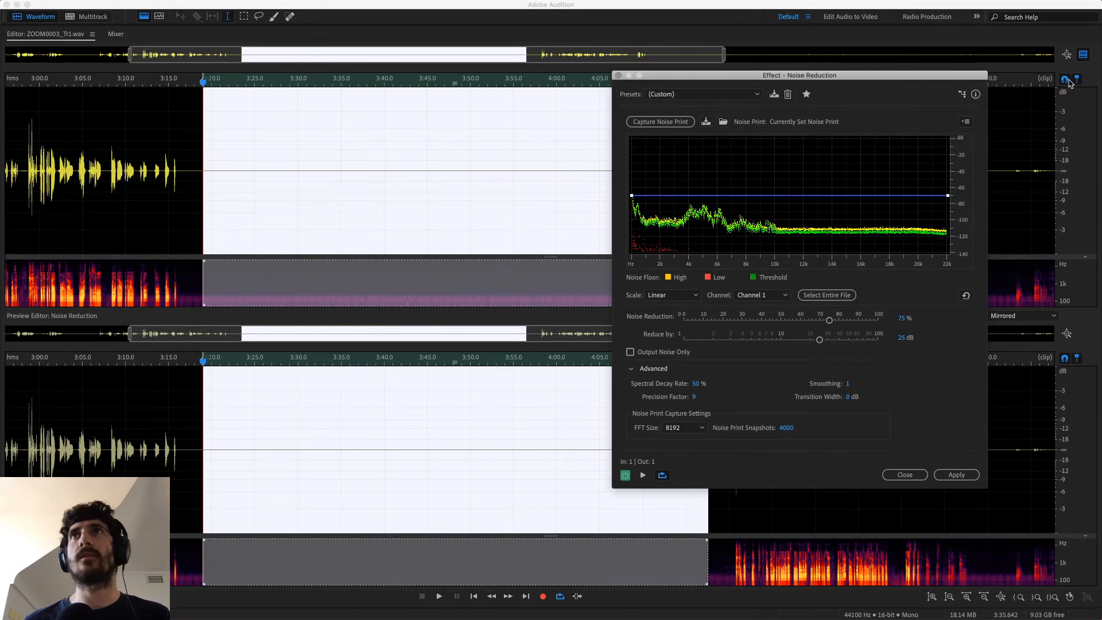
pyautogui.click(1084, 56)
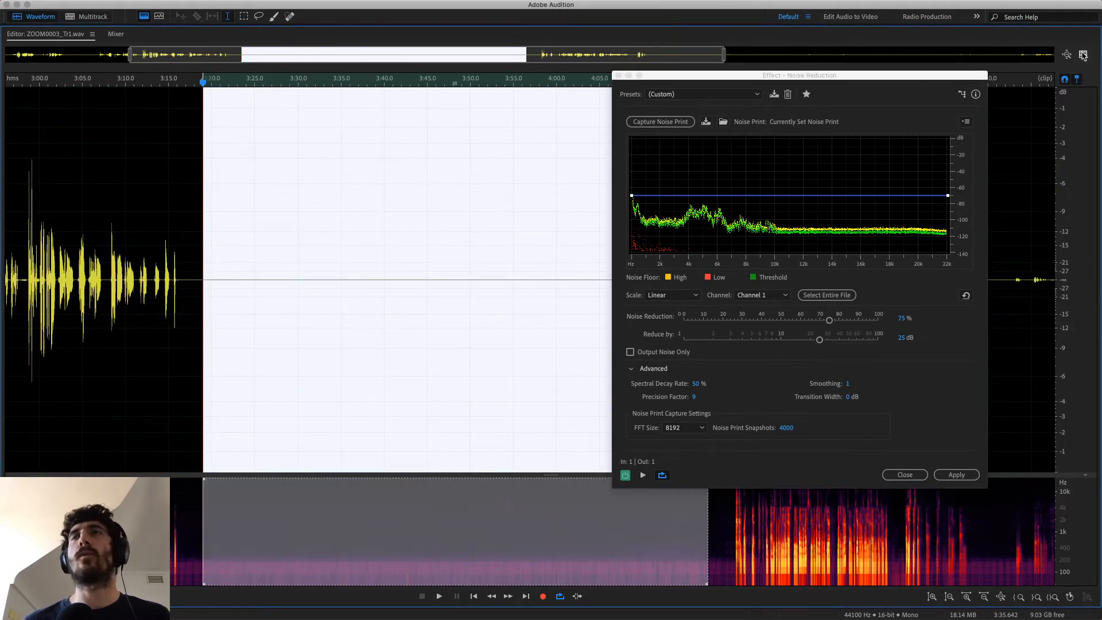
pyautogui.click(1083, 56)
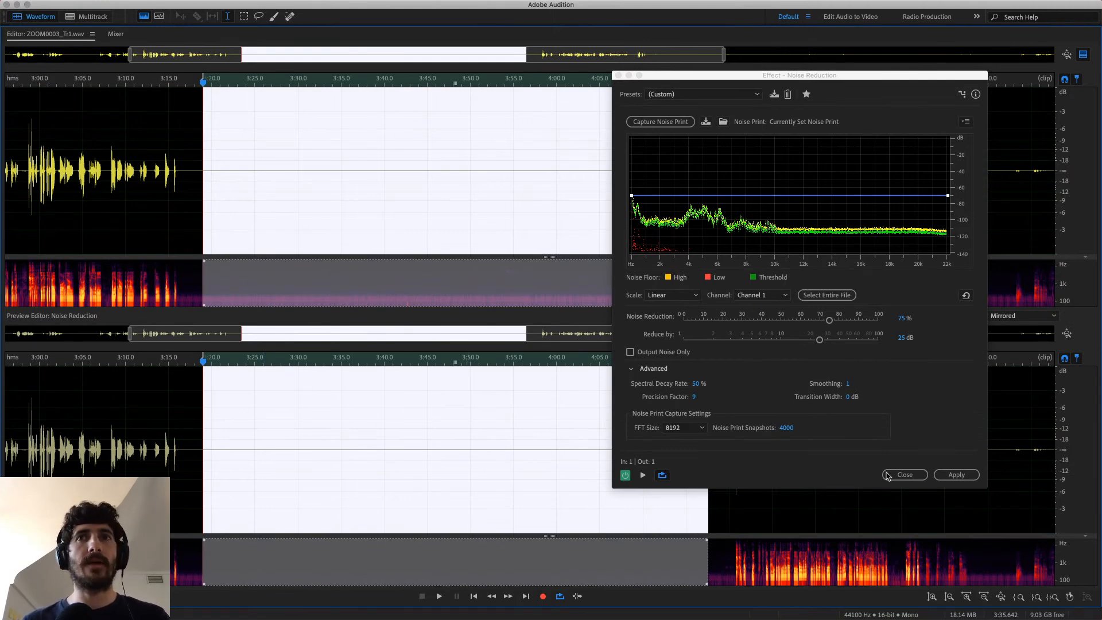
pyautogui.moveTo(792, 519); pyautogui.dragTo(677, 519)
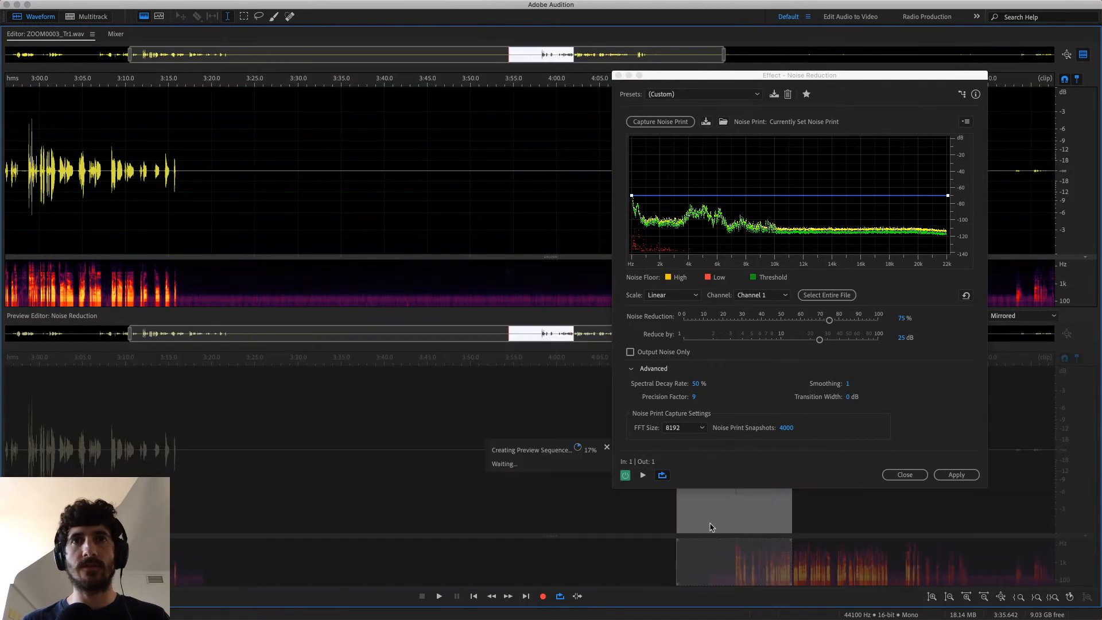
pyautogui.click(956, 475)
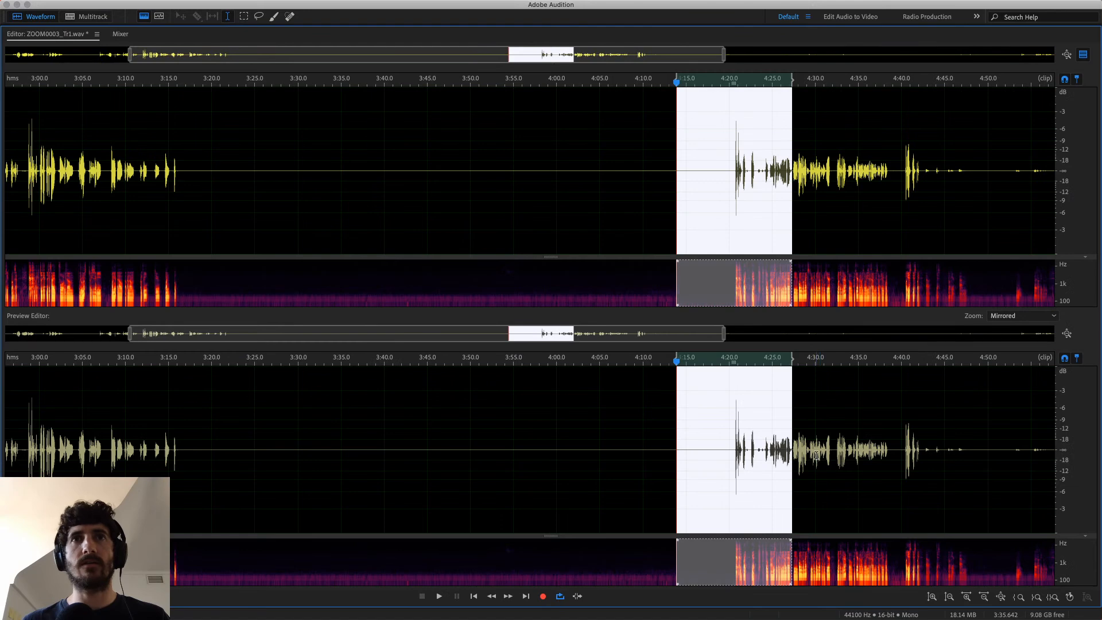
# Play the cleaned stretch from about 4:11 and undo the noise reduction.
pyautogui.click(850, 500)
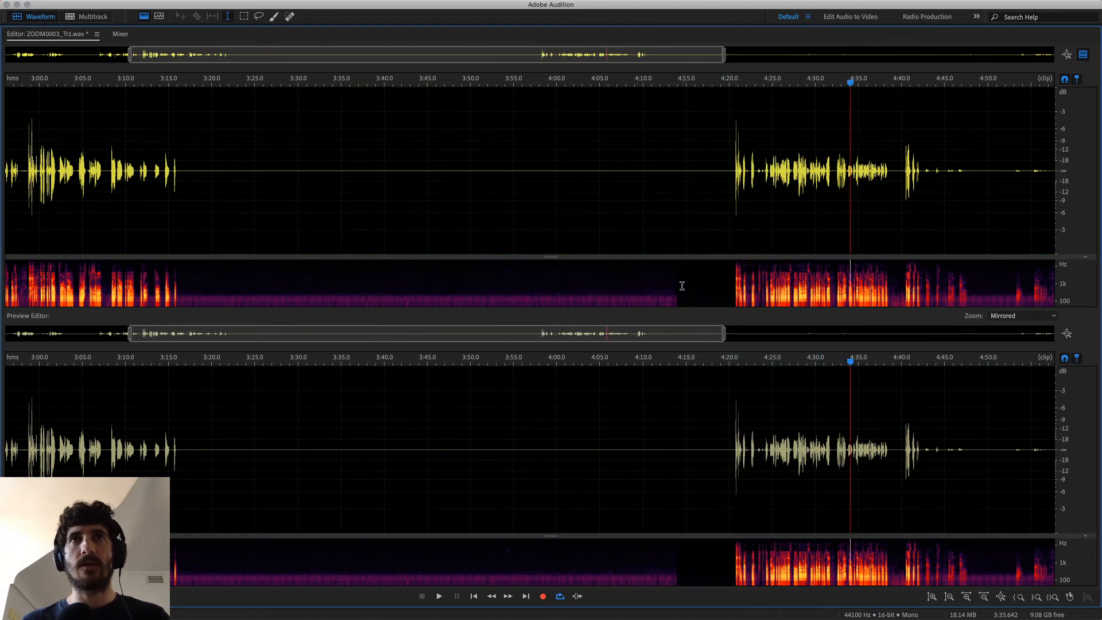
pyautogui.click(651, 281)
pyautogui.press('space')
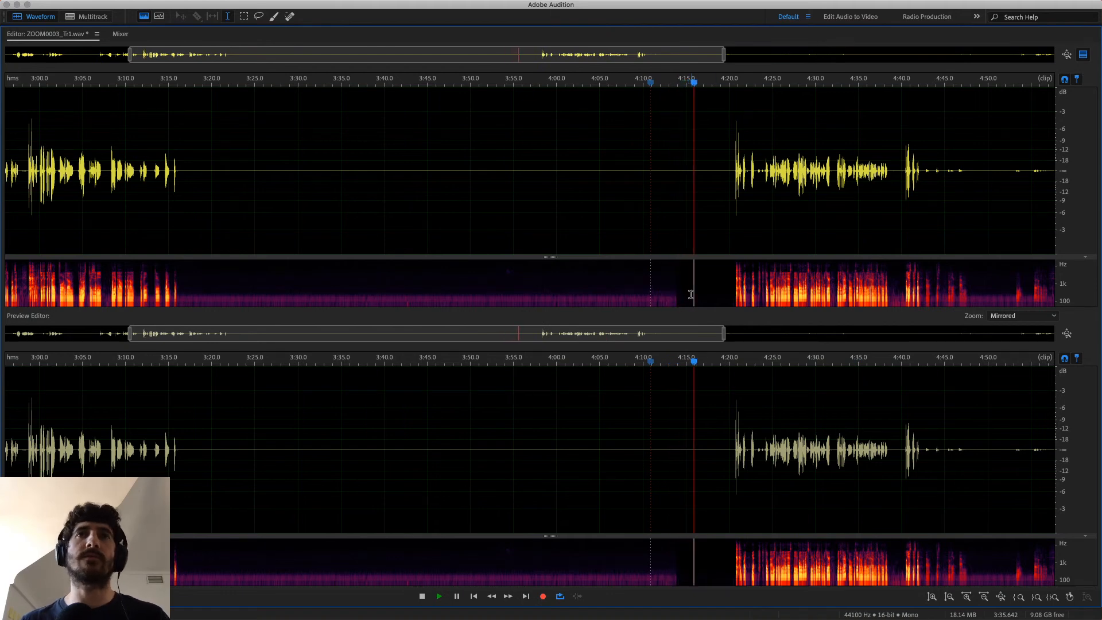
pyautogui.press('super+z')
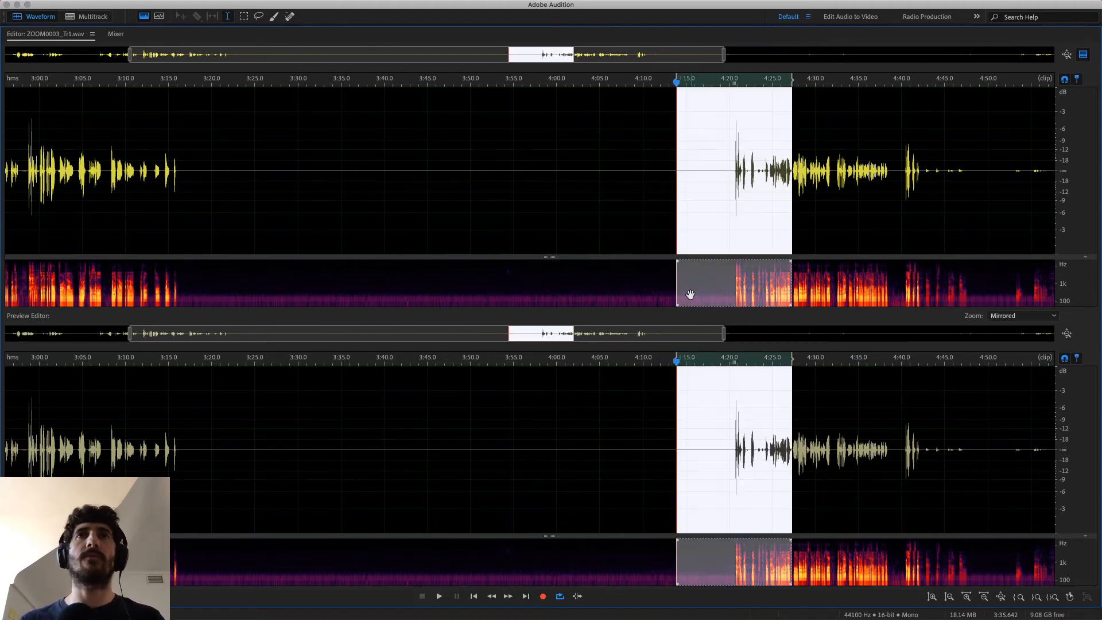
# Return to the multitrack session and open the guest's long mono recording in the waveform editor.
pyautogui.click(523, 202)
pyautogui.press('0')
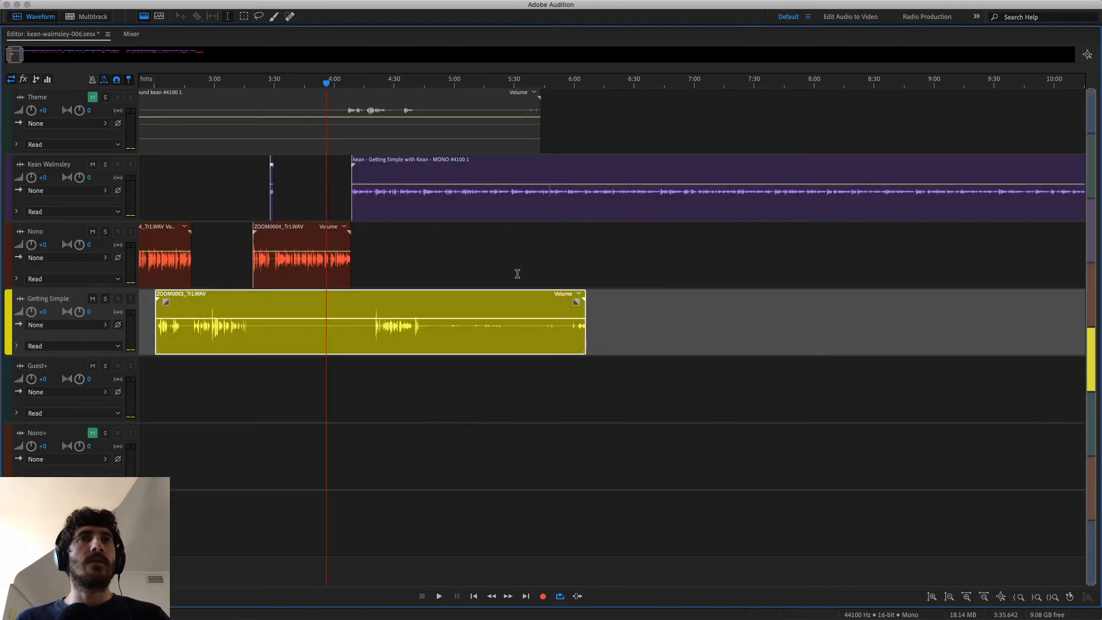
pyautogui.click(473, 202)
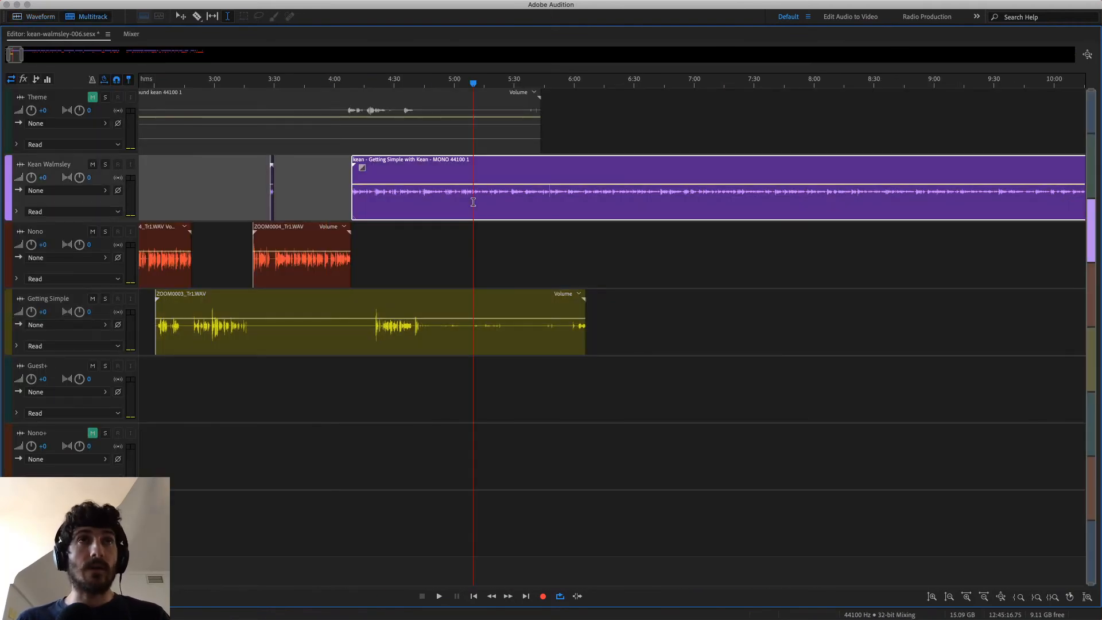
pyautogui.doubleClick(474, 202)
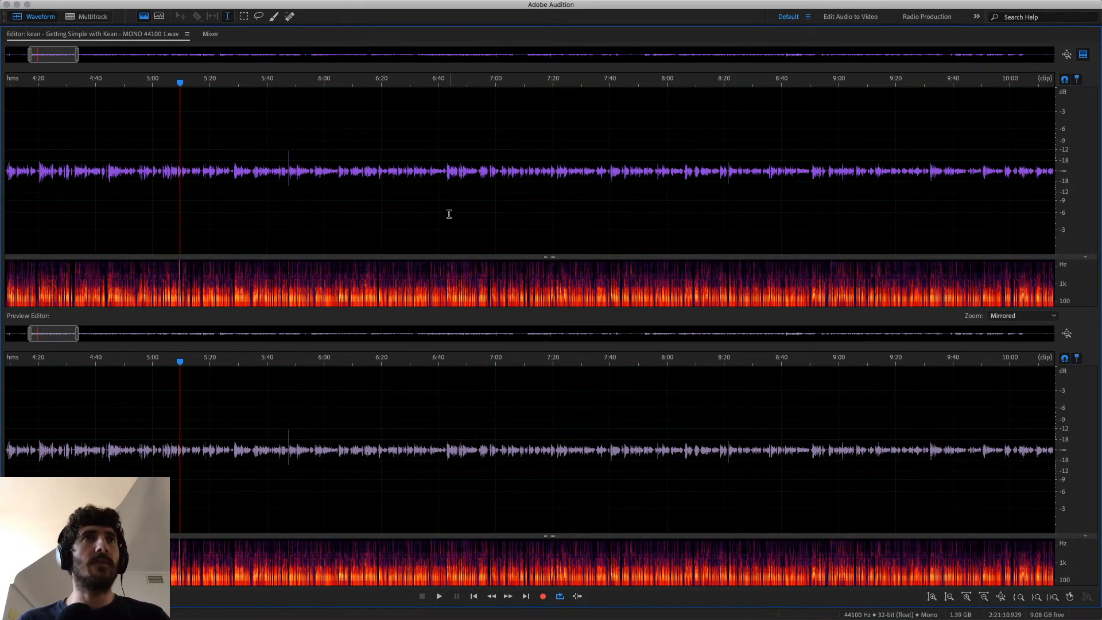
# Go back to the multitrack session and open the ZOOM0004_Tr1.WAV clip starting at about 3:20 in the waveform editor.
pyautogui.press('0')
pyautogui.click(292, 257)
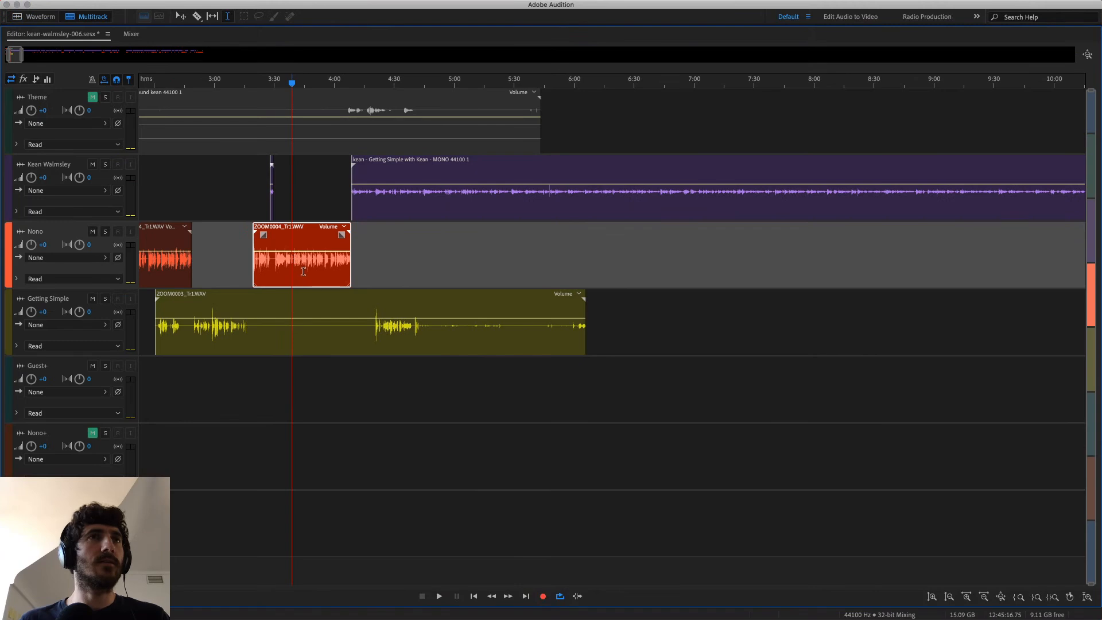
pyautogui.doubleClick(302, 270)
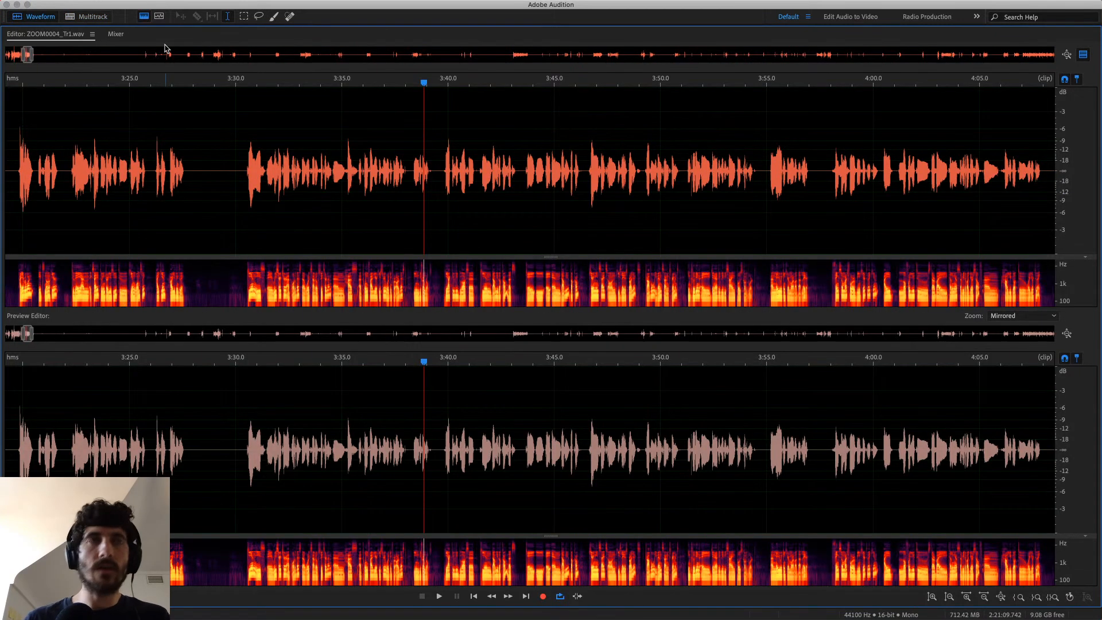
# Open the Noise Reduction effect, load the nono.fft noise print, and hide the preview editor.
pyautogui.press('shift+super+p')
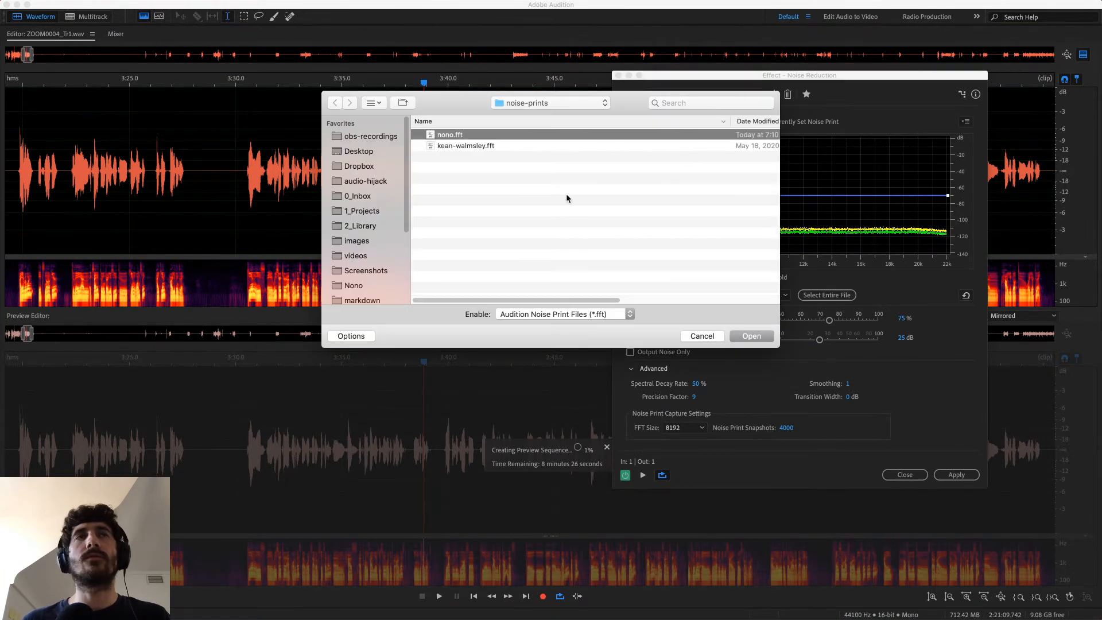
pyautogui.doubleClick(445, 135)
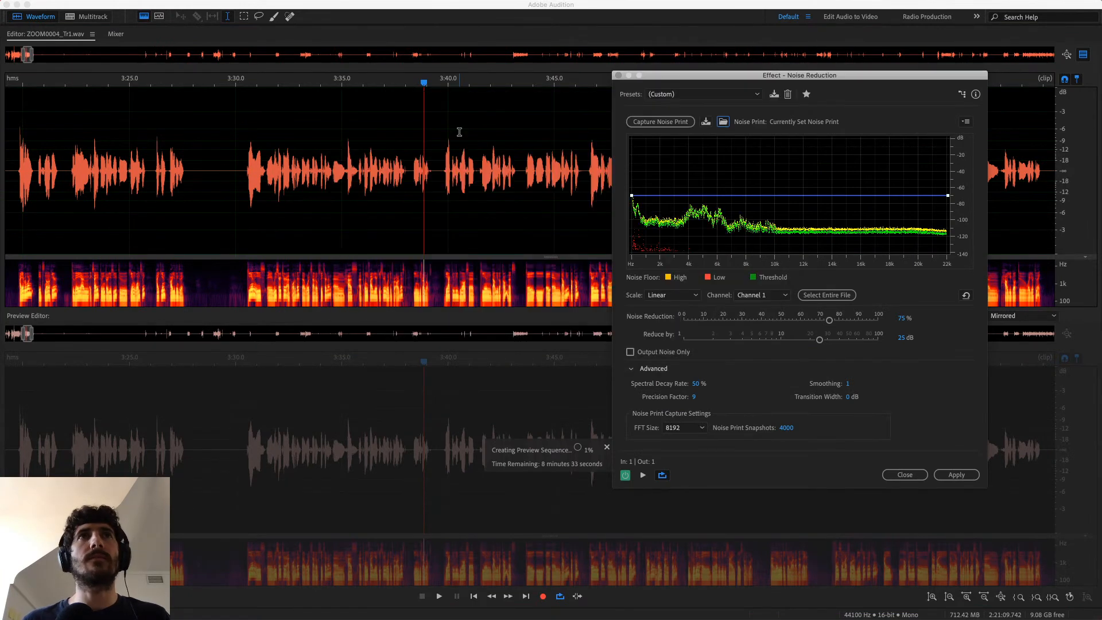
pyautogui.moveTo(745, 79); pyautogui.dragTo(567, 80)
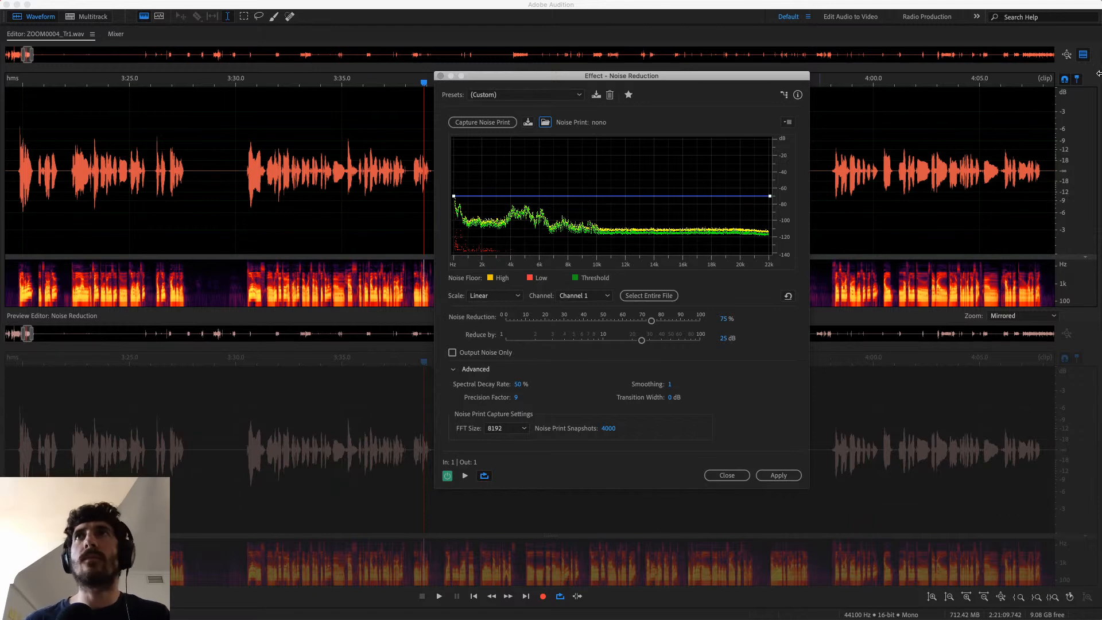
pyautogui.click(1083, 55)
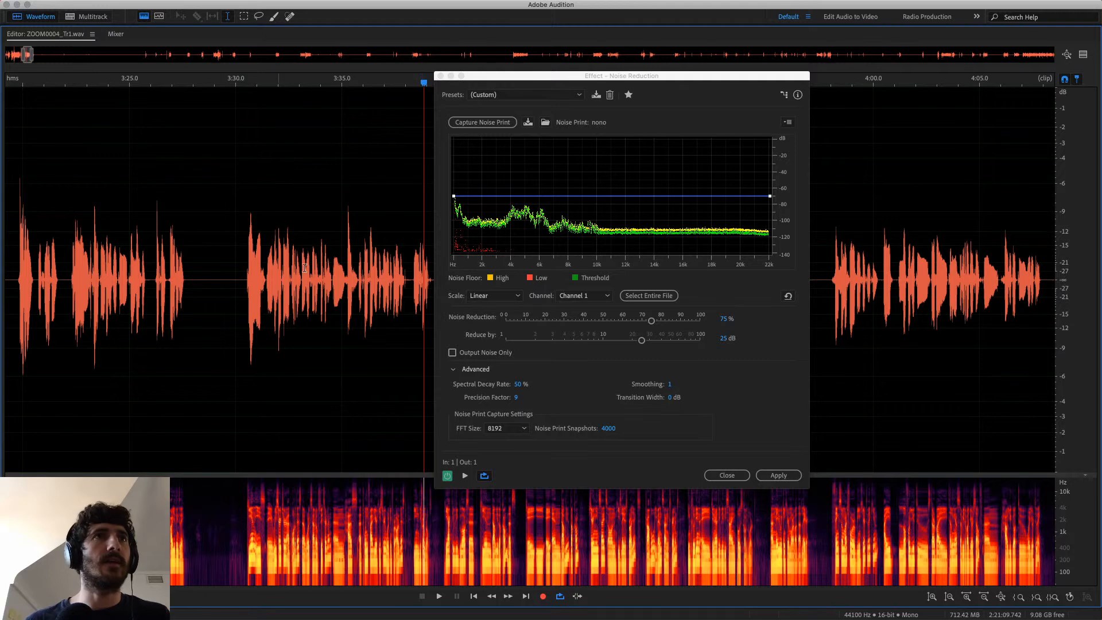
pyautogui.moveTo(497, 77); pyautogui.dragTo(655, 83)
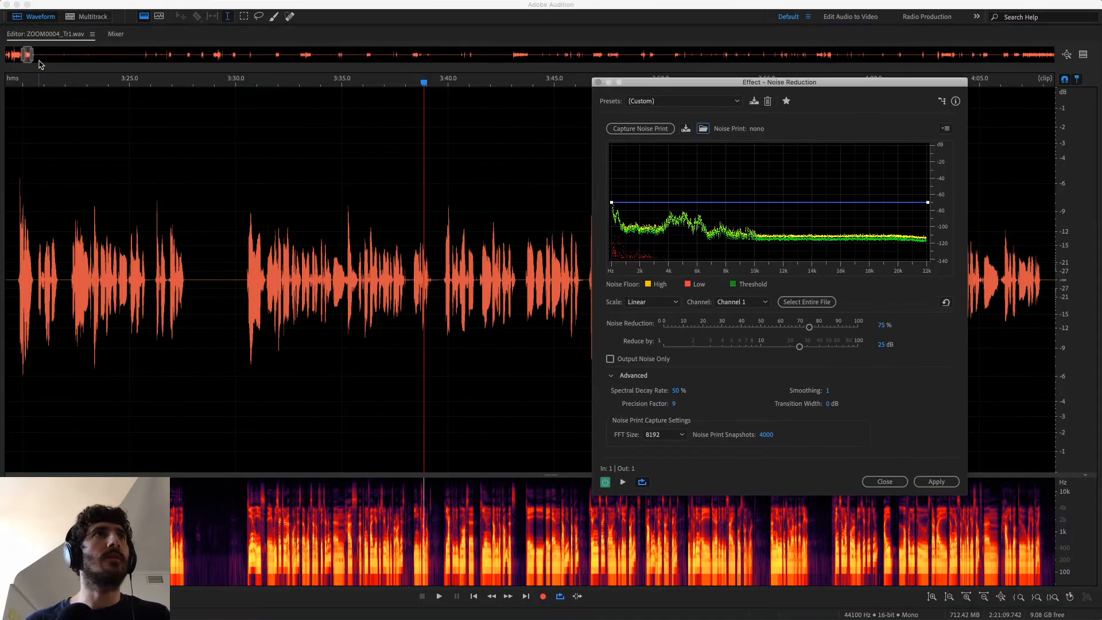
# Select ZOOM0004_Tr1.wav from about 7:15 to 12:00, show the preview editor, and listen to the noise reduction from about 9:13.
pyautogui.moveTo(33, 57); pyautogui.dragTo(129, 135)
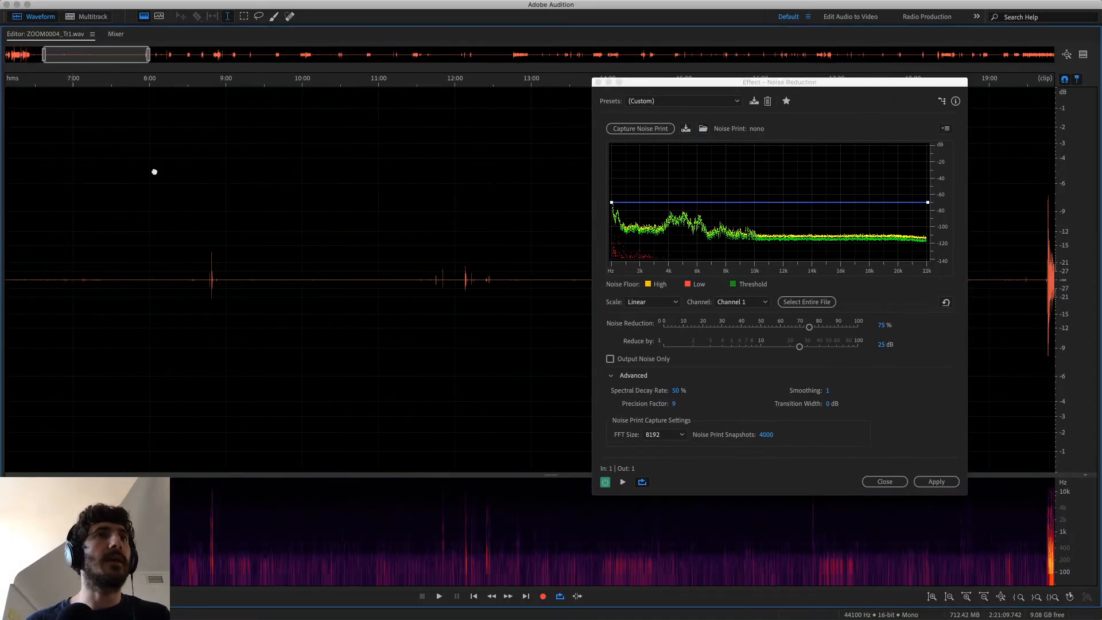
pyautogui.moveTo(91, 256); pyautogui.dragTo(458, 258)
pyautogui.click(1083, 55)
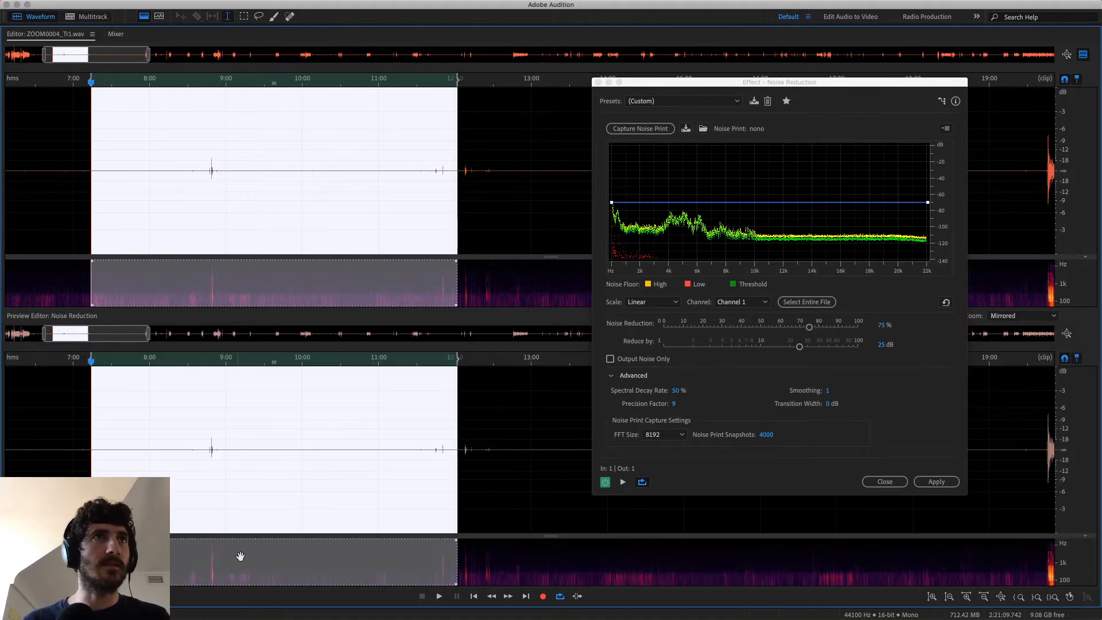
pyautogui.click(257, 87)
pyautogui.press('space')
pyautogui.press('space')
pyautogui.click(242, 85)
pyautogui.press('space')
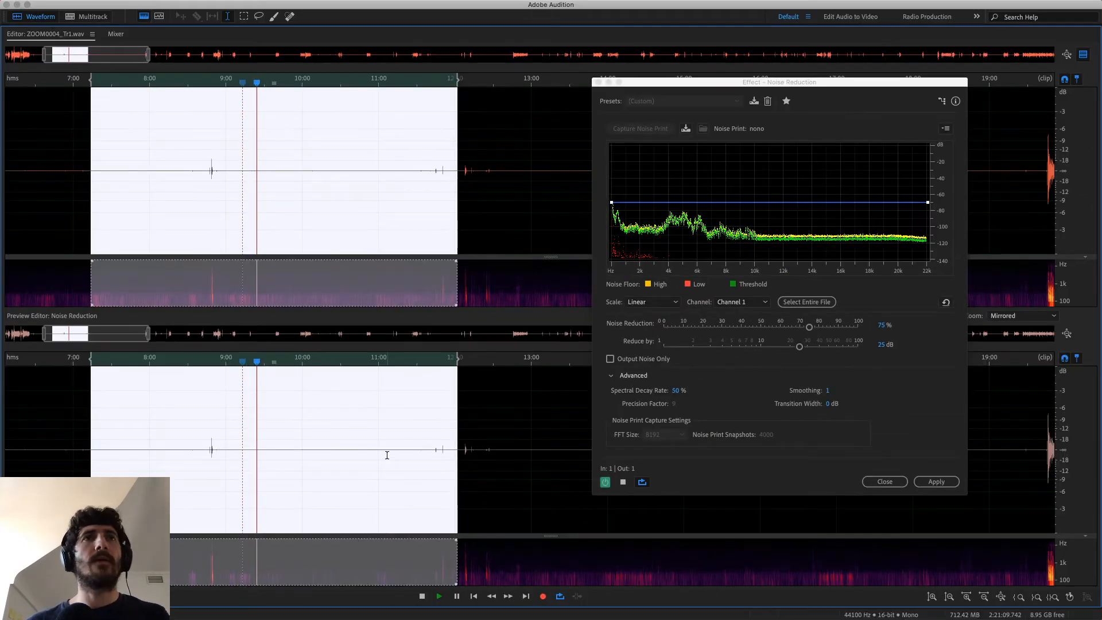
pyautogui.press('space')
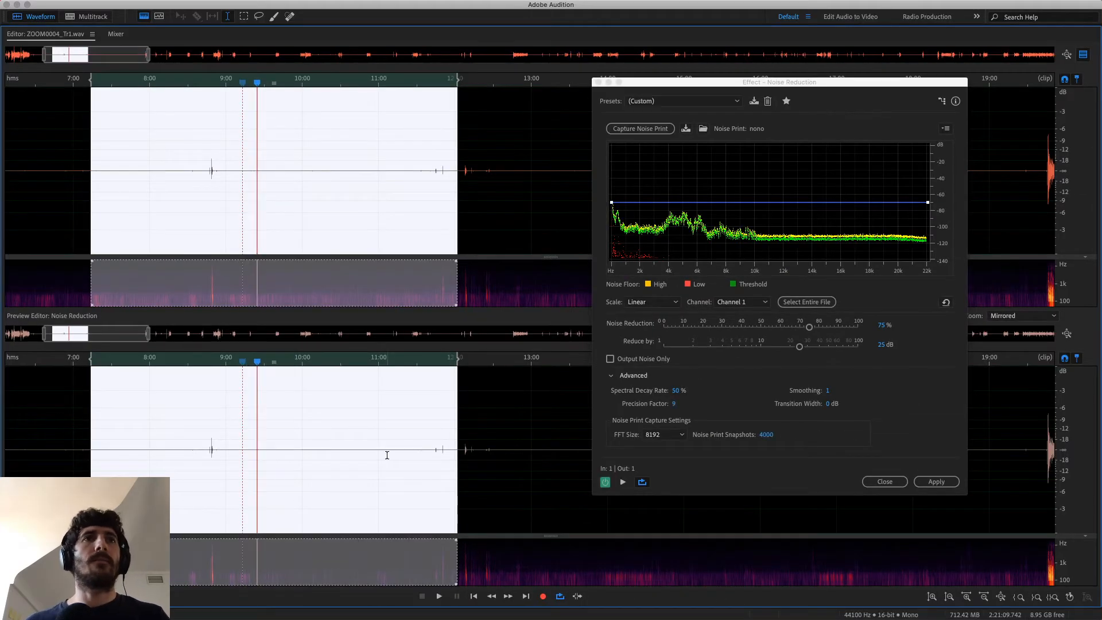
# Play from about 11:00, try a selection from about 10:10 to 11:28, and close the Noise Reduction effect.
pyautogui.click(374, 411)
pyautogui.press('space')
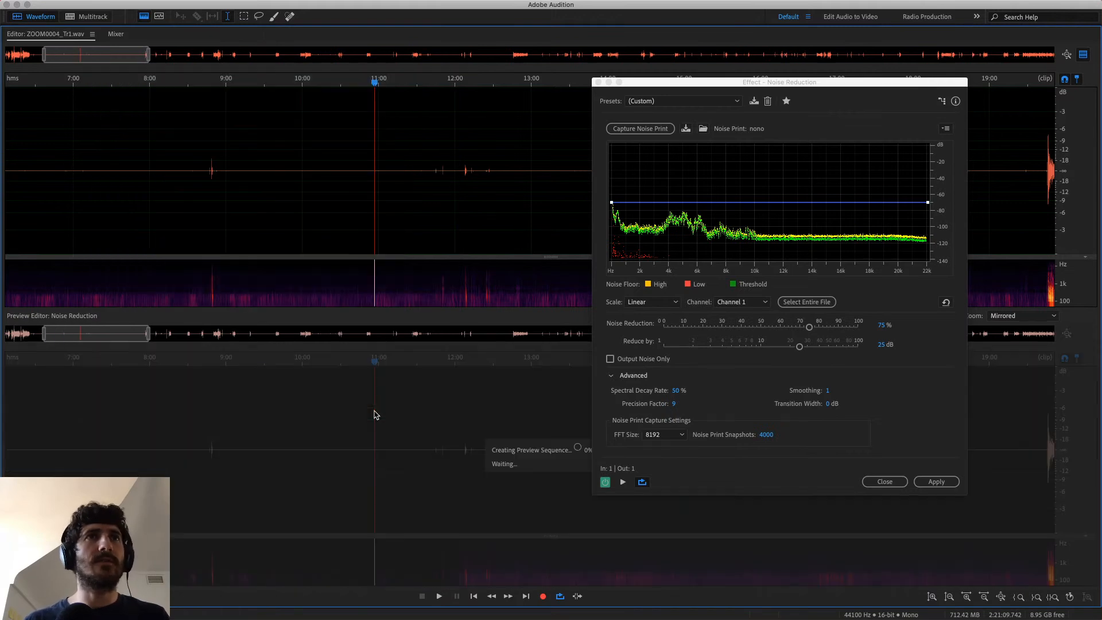
pyautogui.moveTo(414, 178); pyautogui.dragTo(315, 177)
pyautogui.hscroll(-3, 368, 244)
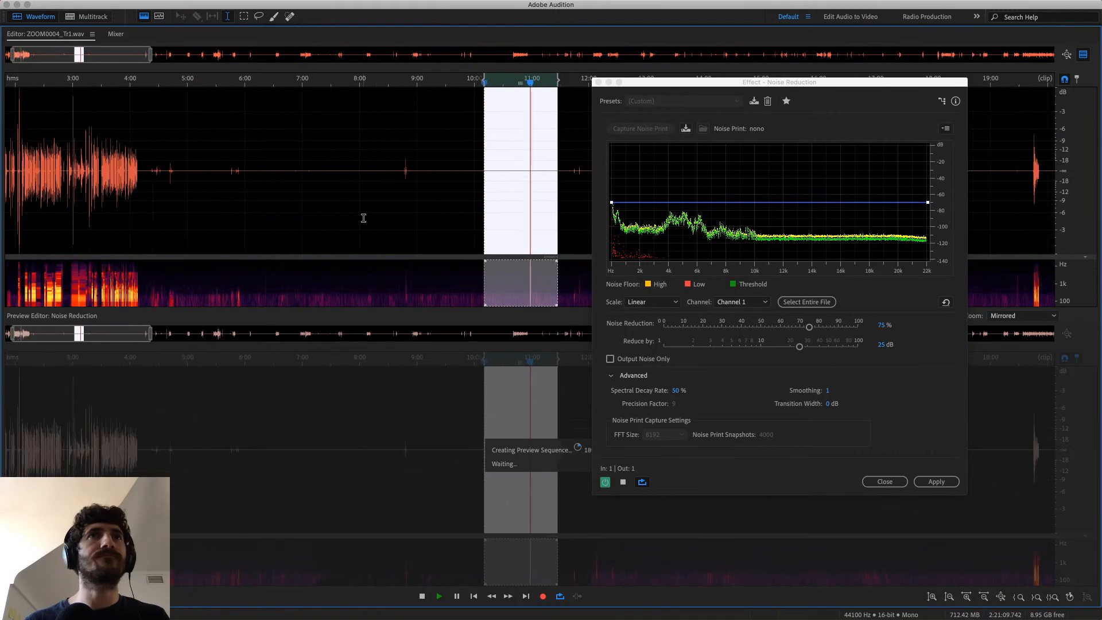
pyautogui.scroll(-2, 364, 219)
pyautogui.press('Escape')
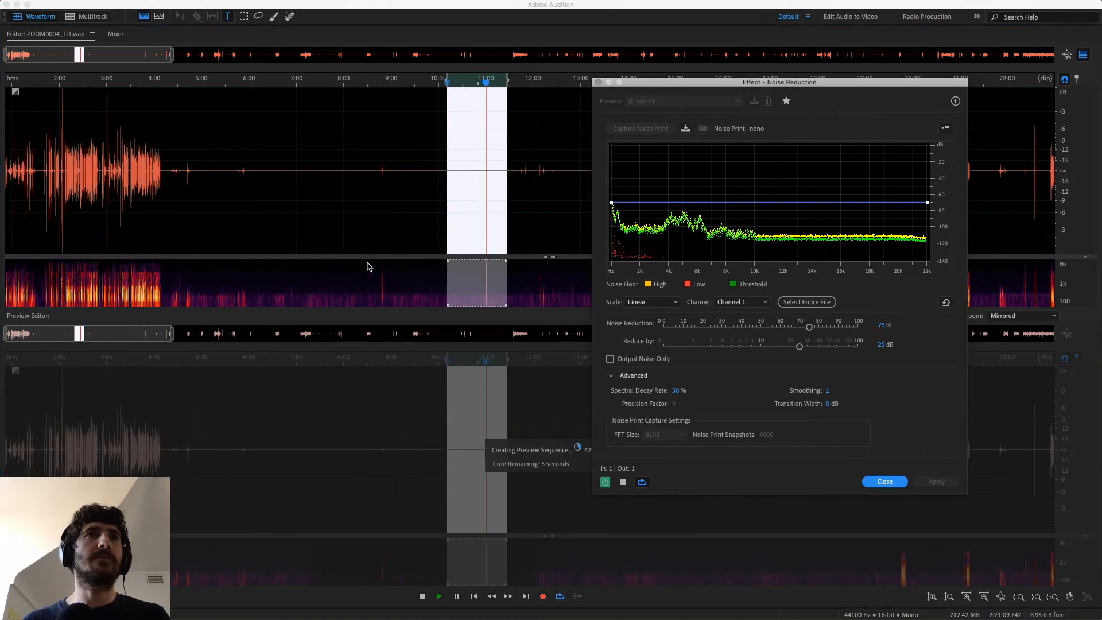
# Select the quiet stretch of ZOOM0004_Tr1.wav from about 12:50 to 19:30, capture a noise print from it, and close the effect.
pyautogui.click(353, 207)
pyautogui.moveTo(573, 179); pyautogui.dragTo(888, 204)
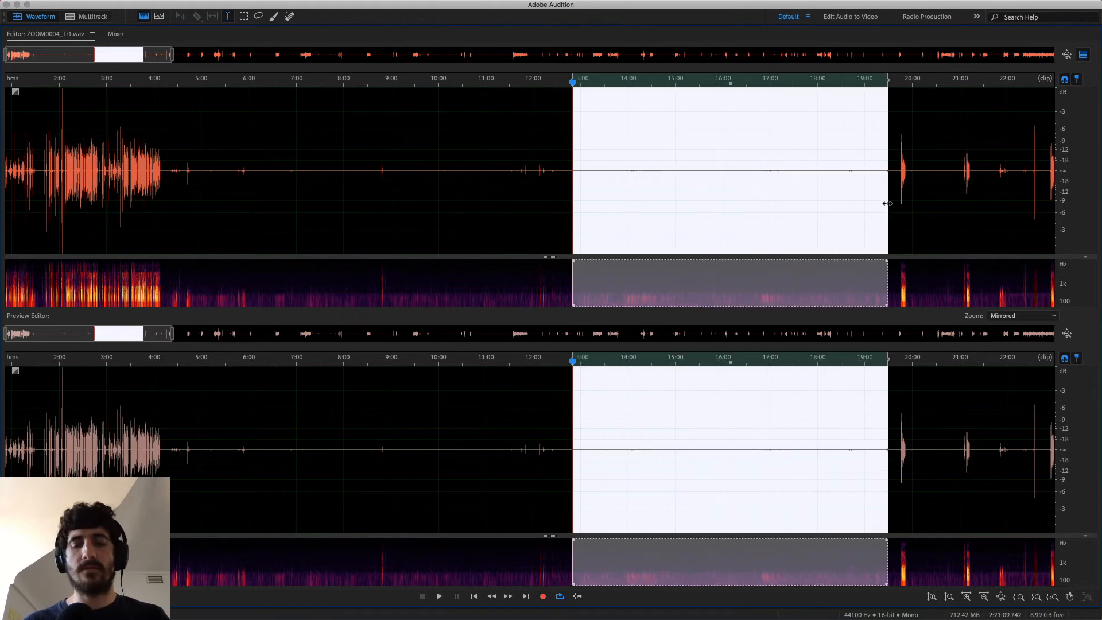
pyautogui.press('super+shift+p')
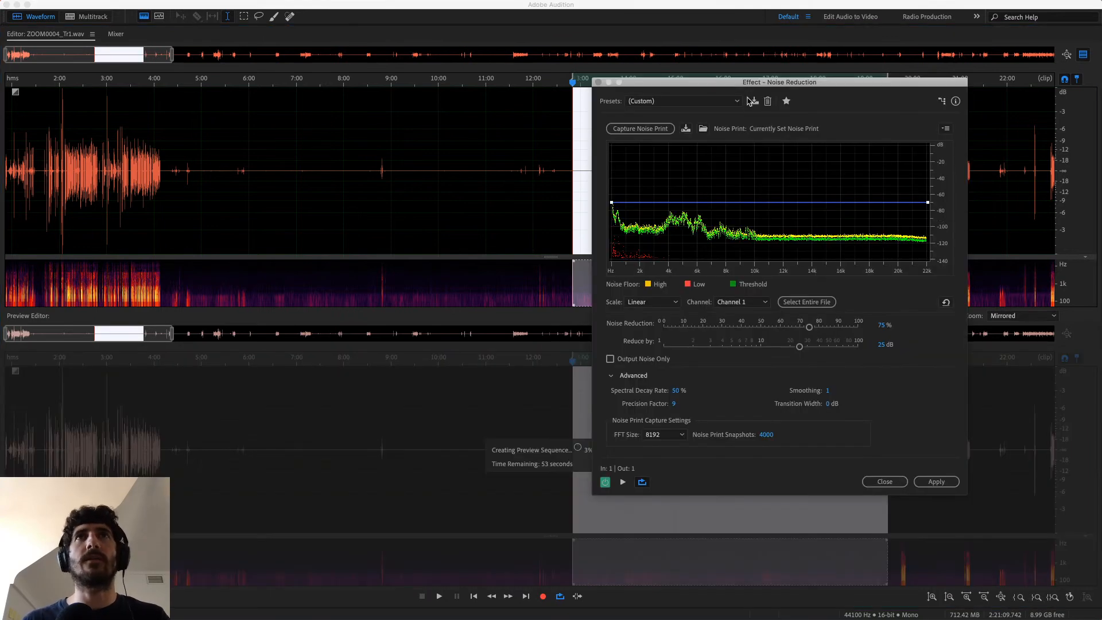
pyautogui.moveTo(754, 87); pyautogui.dragTo(296, 101)
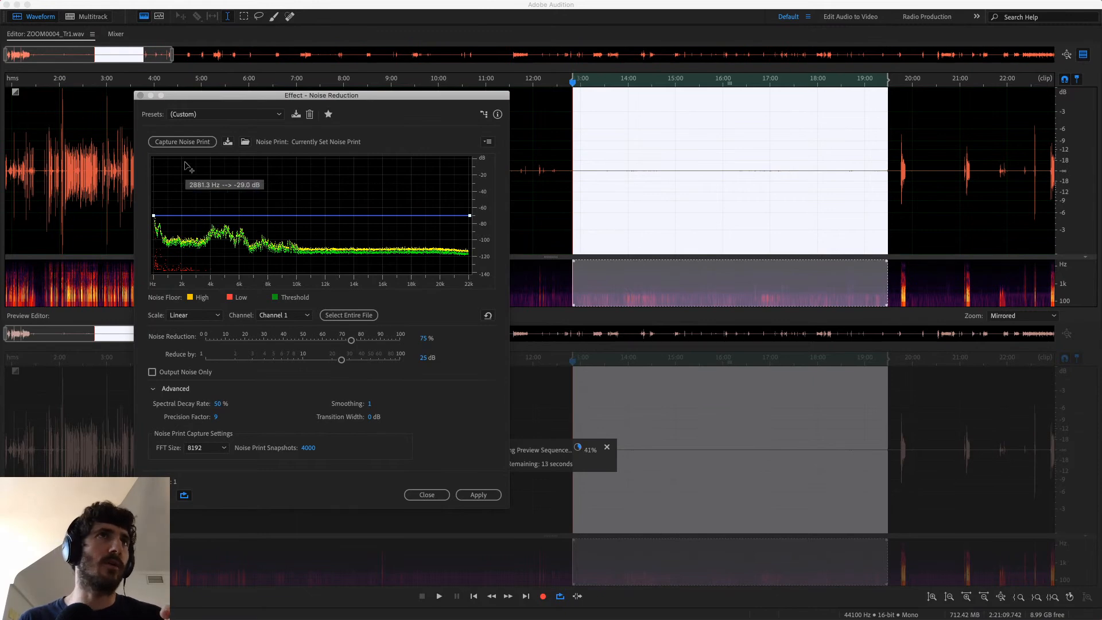
pyautogui.click(187, 144)
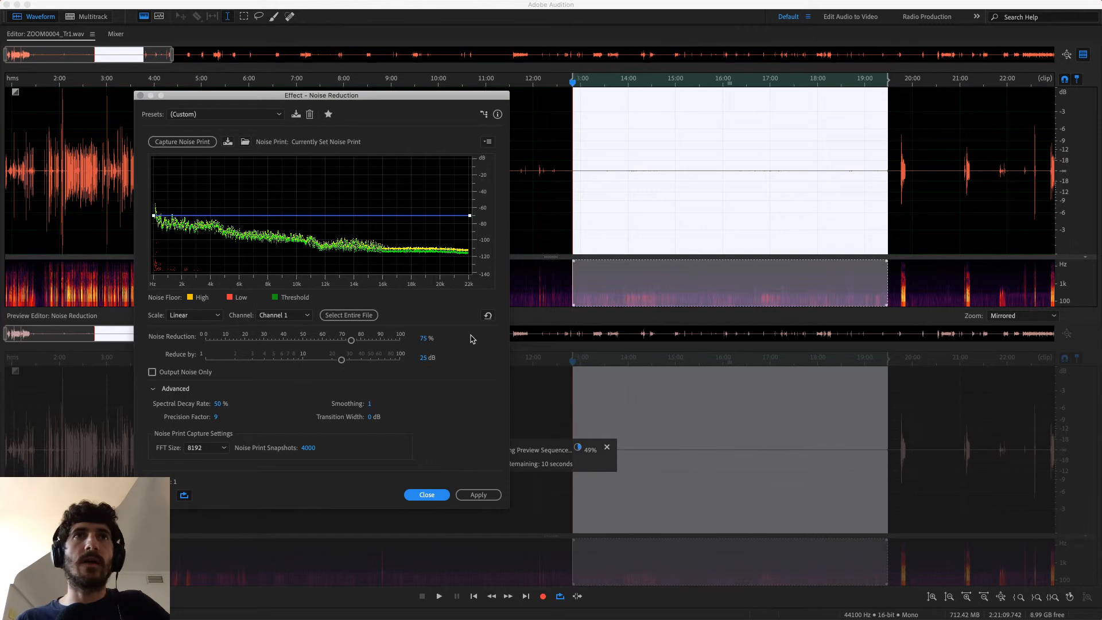
pyautogui.moveTo(665, 1)
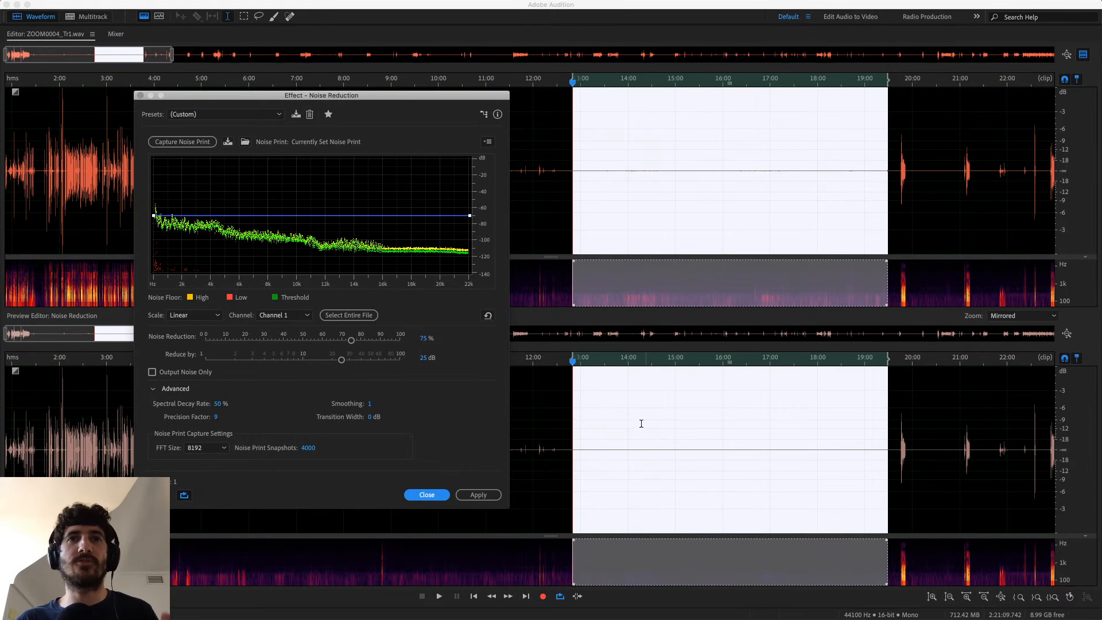
pyautogui.click(428, 495)
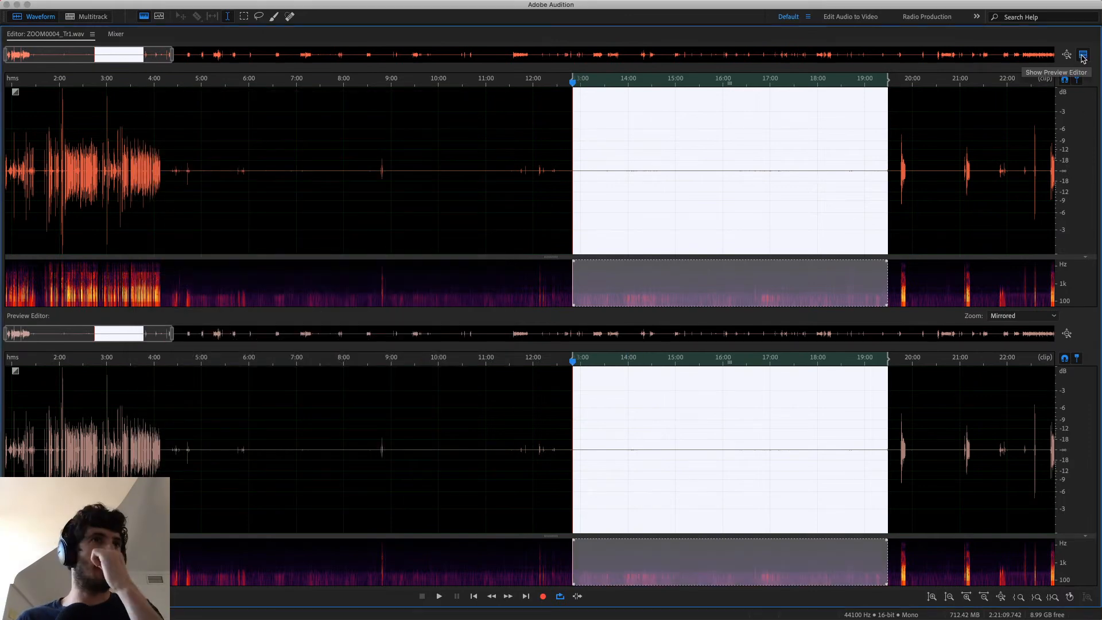
# Hide the preview editor, clear the selection in ZOOM0004_Tr1.wav and show the recording's full length.
pyautogui.click(1083, 56)
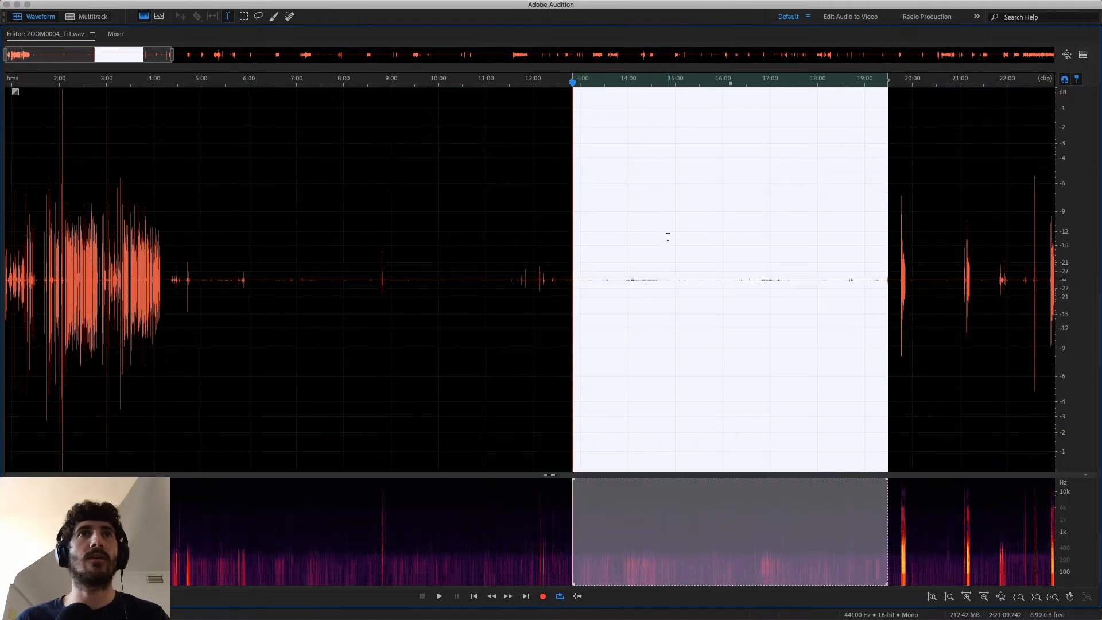
pyautogui.click(668, 237)
pyautogui.scroll(-2, 748, 254)
pyautogui.scroll(-1, 708, 296)
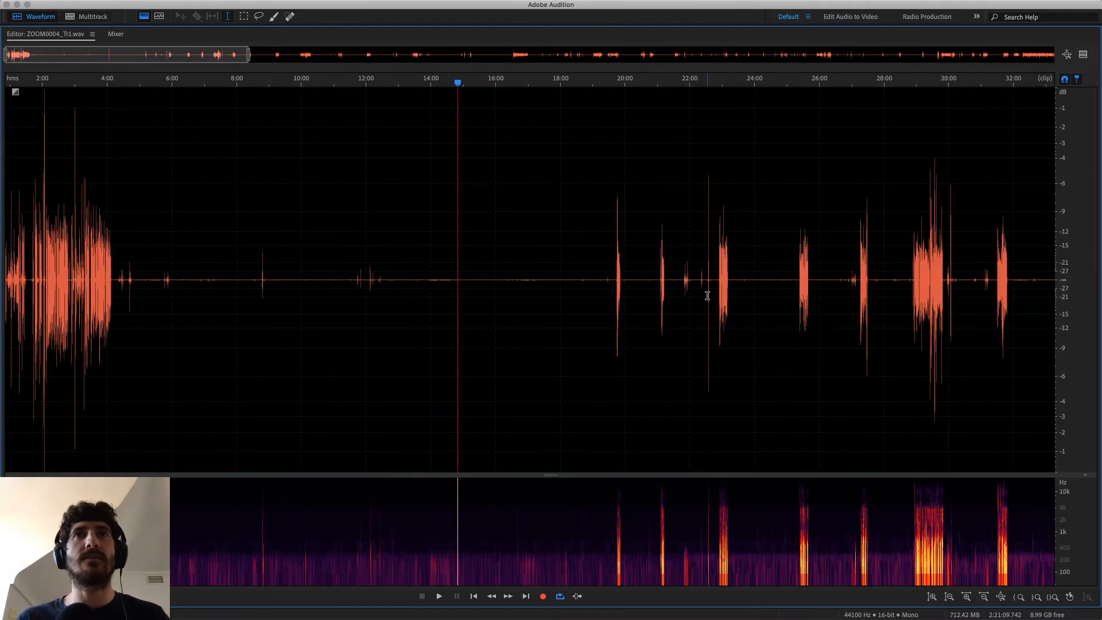
pyautogui.scroll(-2, 707, 296)
pyautogui.scroll(-4, 446, 281)
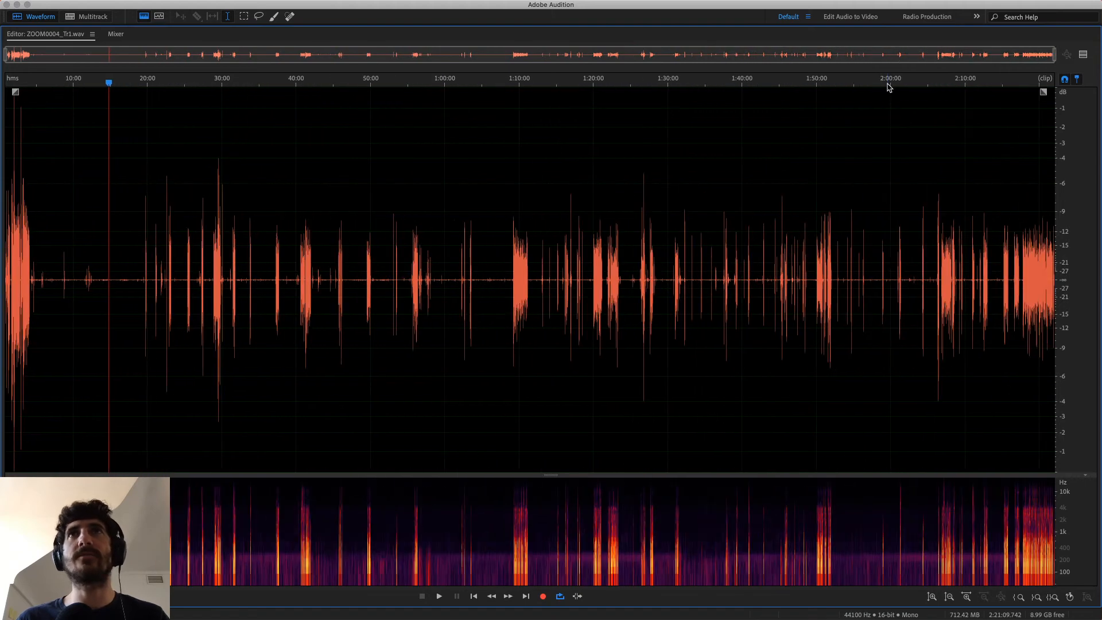
# Find the quiet stretch near the end of ZOOM0004_Tr1.wav and listen to it from about 2:13:23.
pyautogui.moveTo(3, 55)
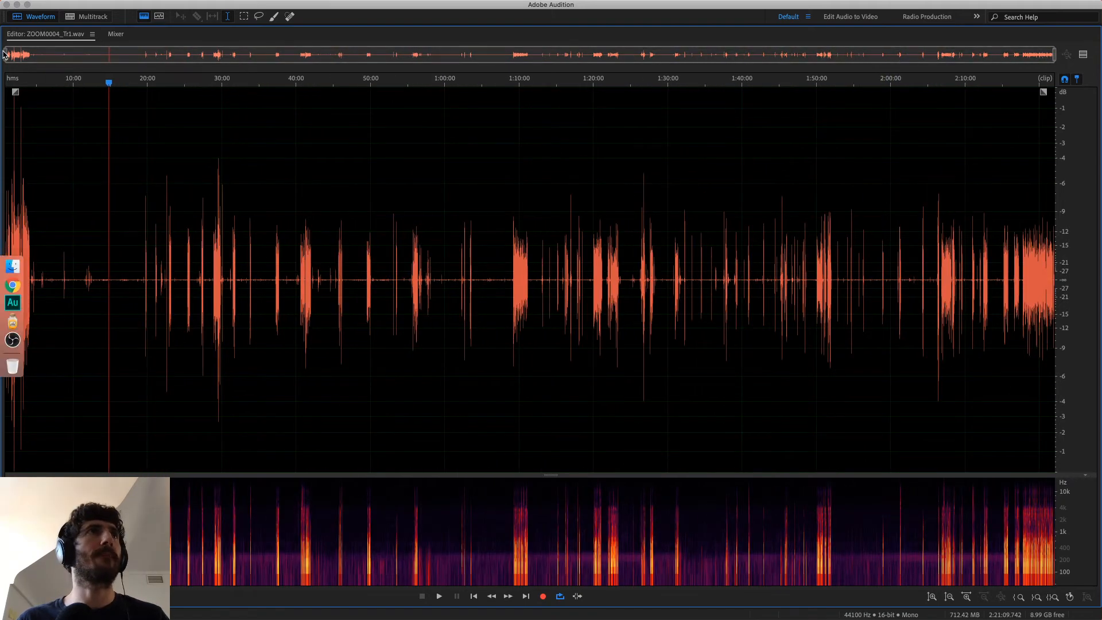
pyautogui.moveTo(6, 54); pyautogui.dragTo(266, 55)
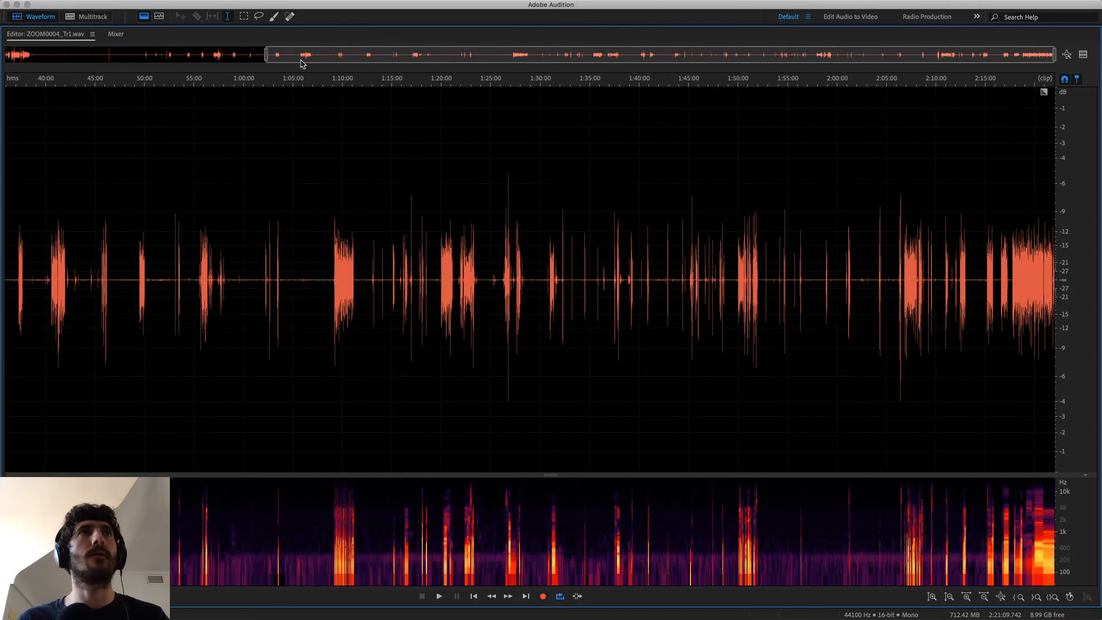
pyautogui.moveTo(469, 68); pyautogui.dragTo(687, 86)
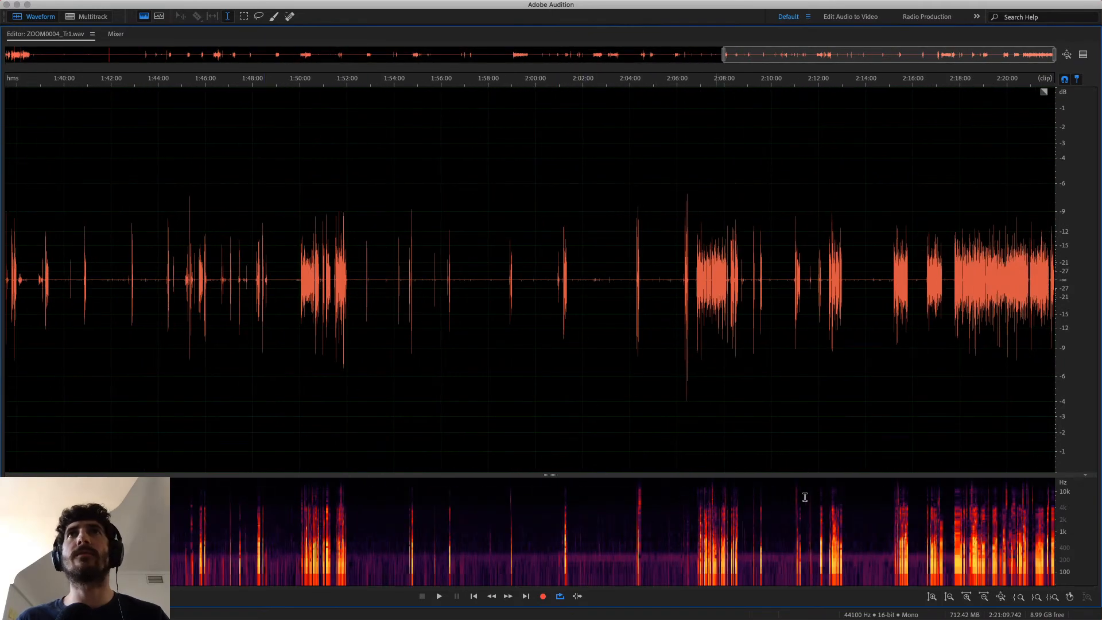
pyautogui.scroll(3, 850, 566)
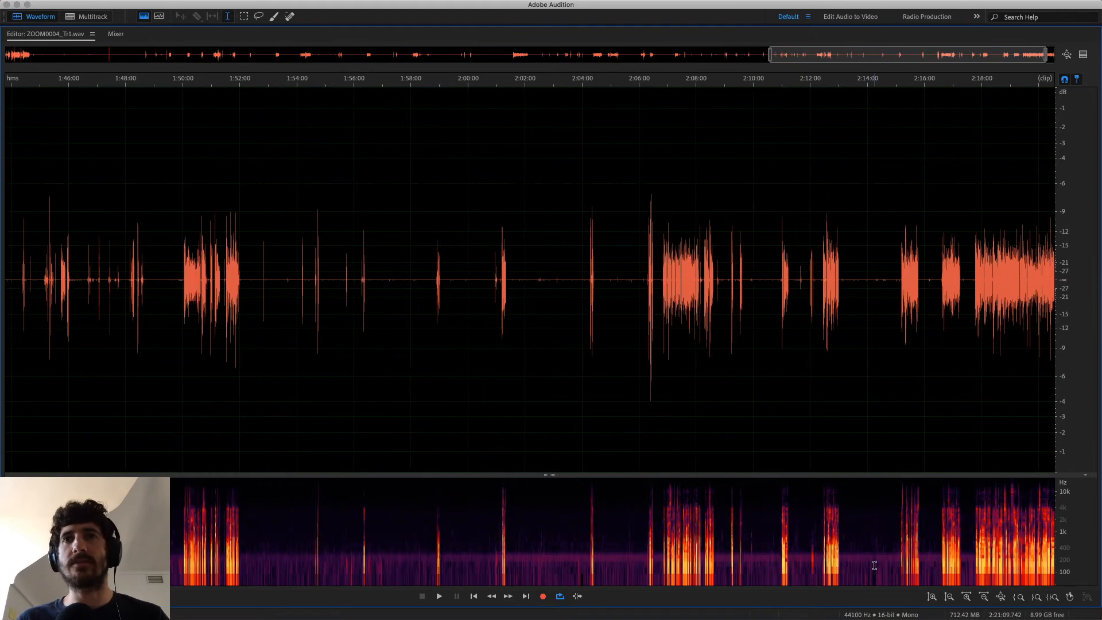
pyautogui.scroll(3, 873, 565)
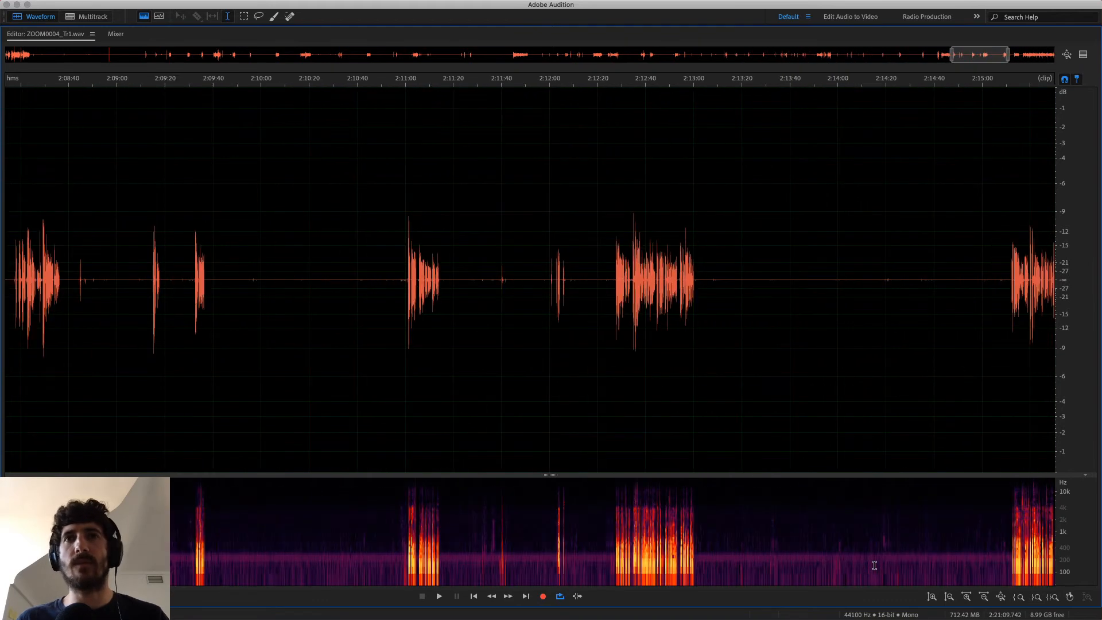
pyautogui.click(738, 543)
pyautogui.press('space')
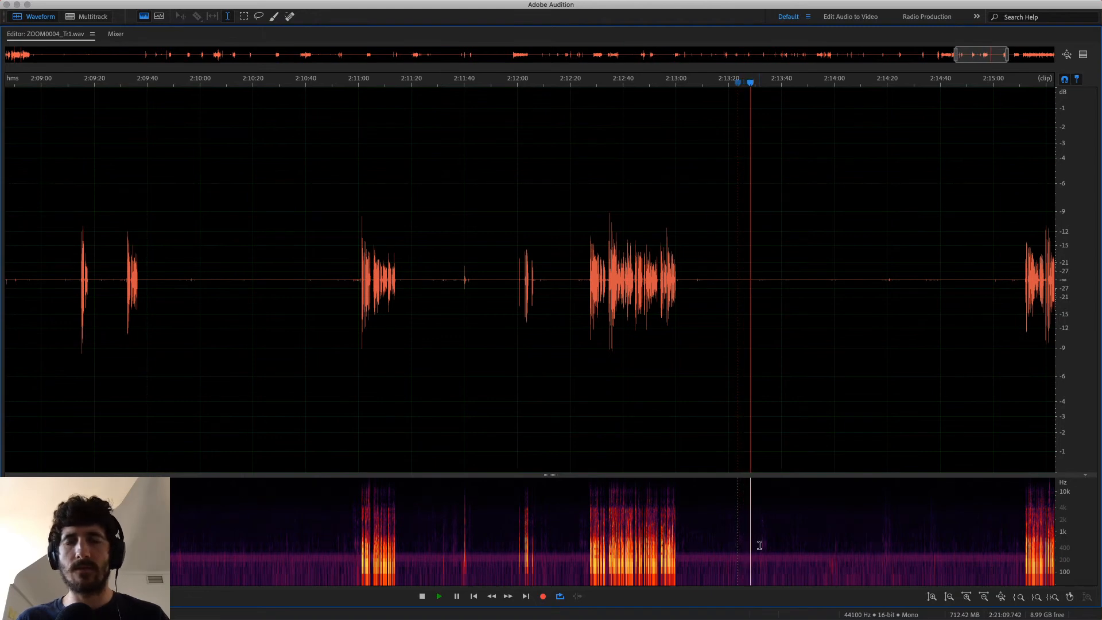
pyautogui.press('space')
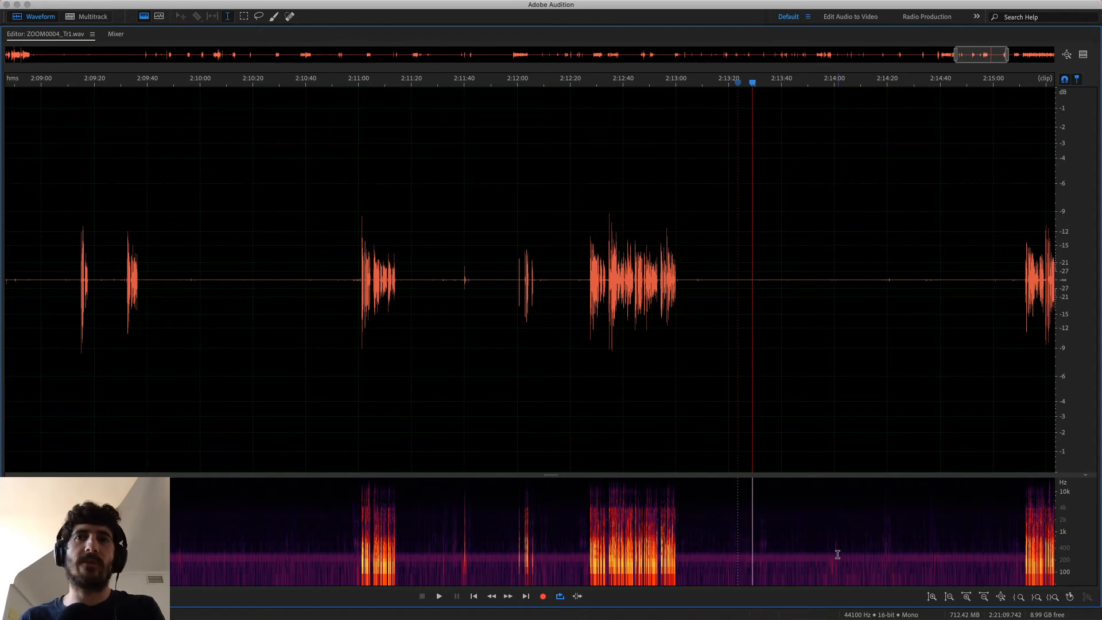
# Select from about 2:12:52 to 2:13:10, open the Noise Reduction effect, and show the preview editor.
pyautogui.moveTo(1000, 550); pyautogui.dragTo(700, 554)
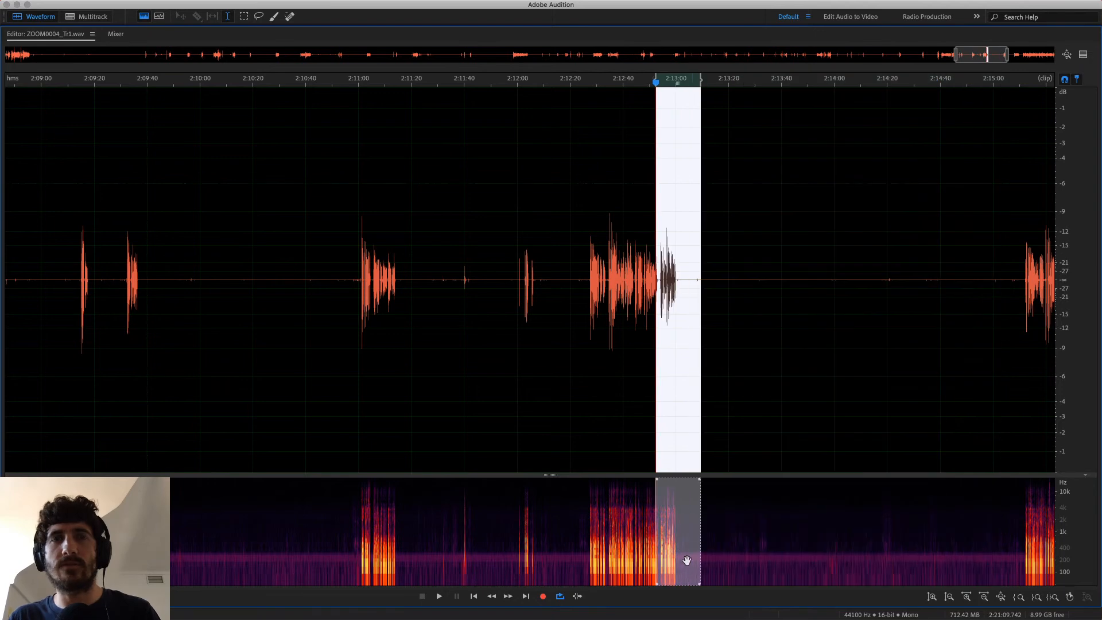
pyautogui.scroll(5, 686, 560)
pyautogui.scroll(-4, 686, 562)
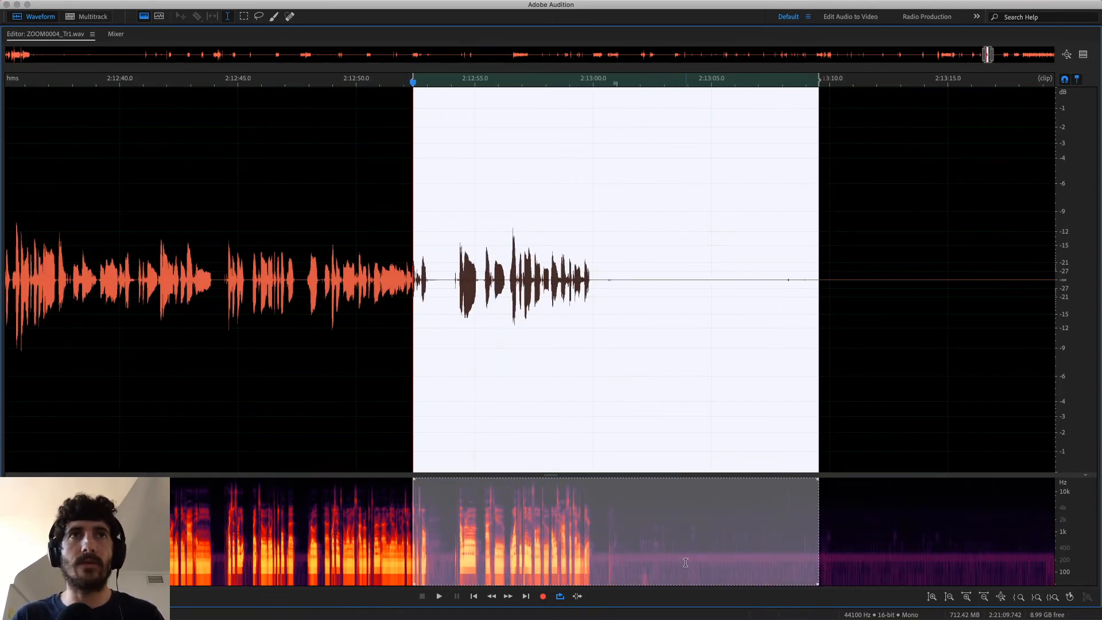
pyautogui.press('super+shift+p')
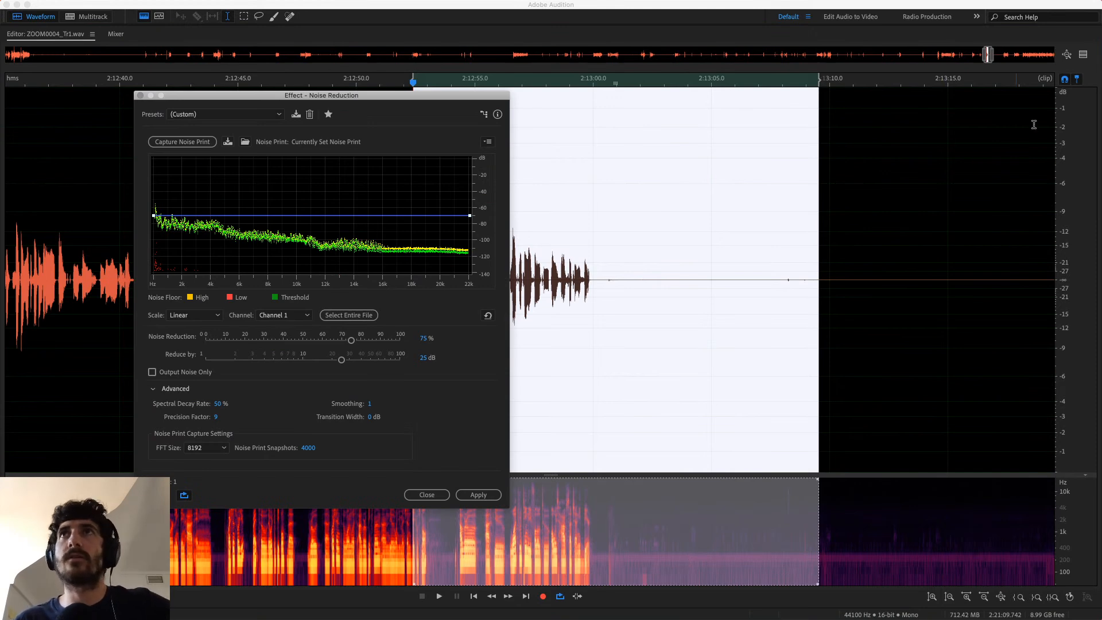
pyautogui.click(1084, 55)
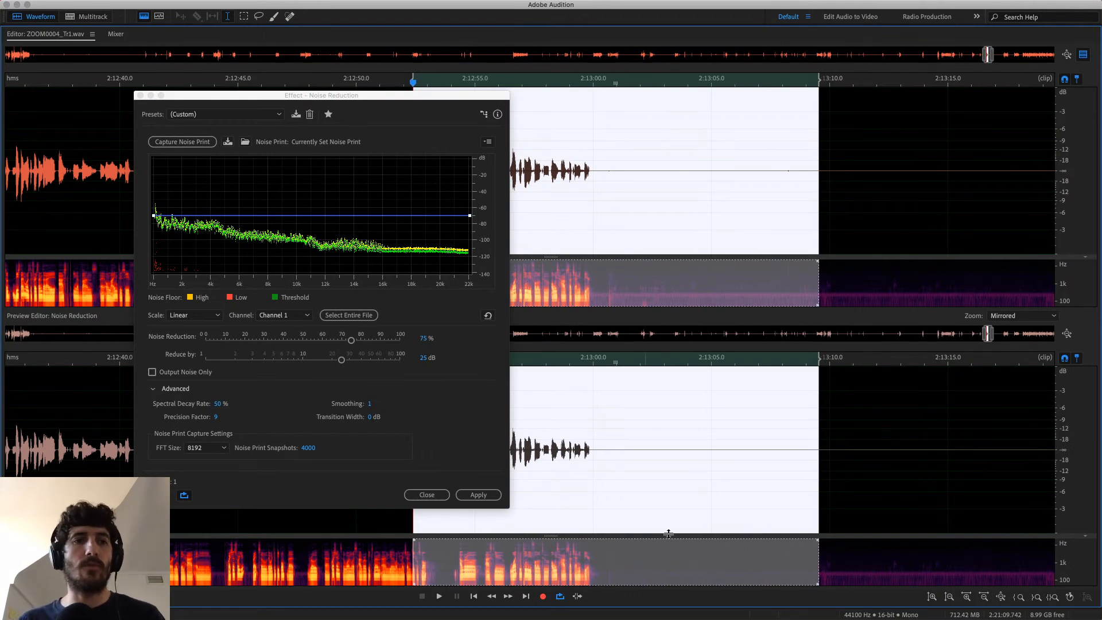
# Select the entire recording for noise reduction and hide the preview editor.
pyautogui.moveTo(355, 4)
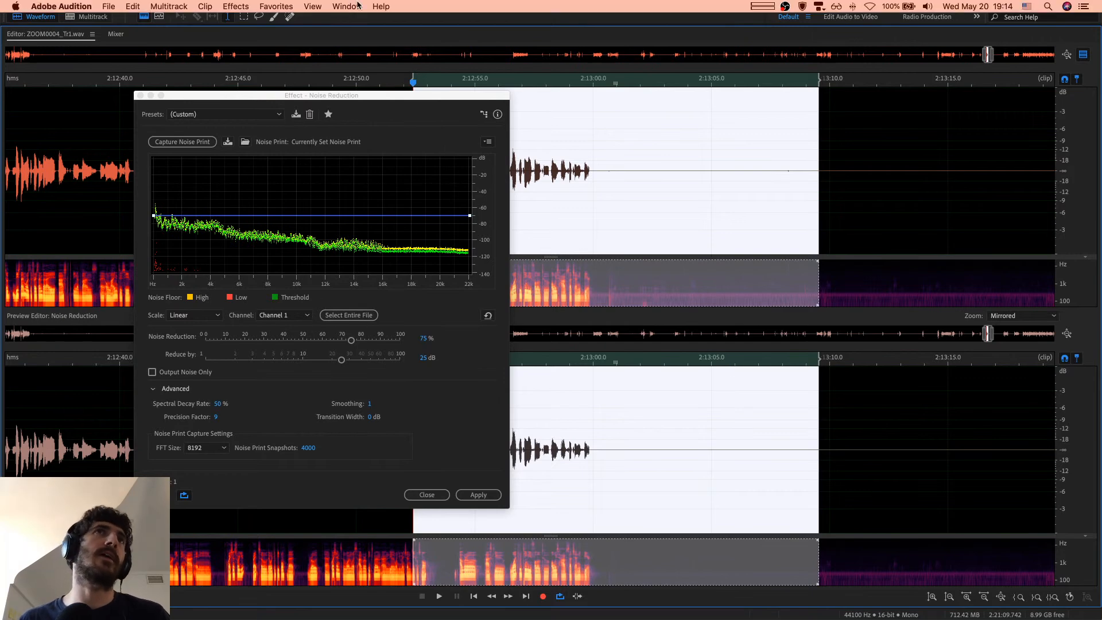
pyautogui.click(619, 201)
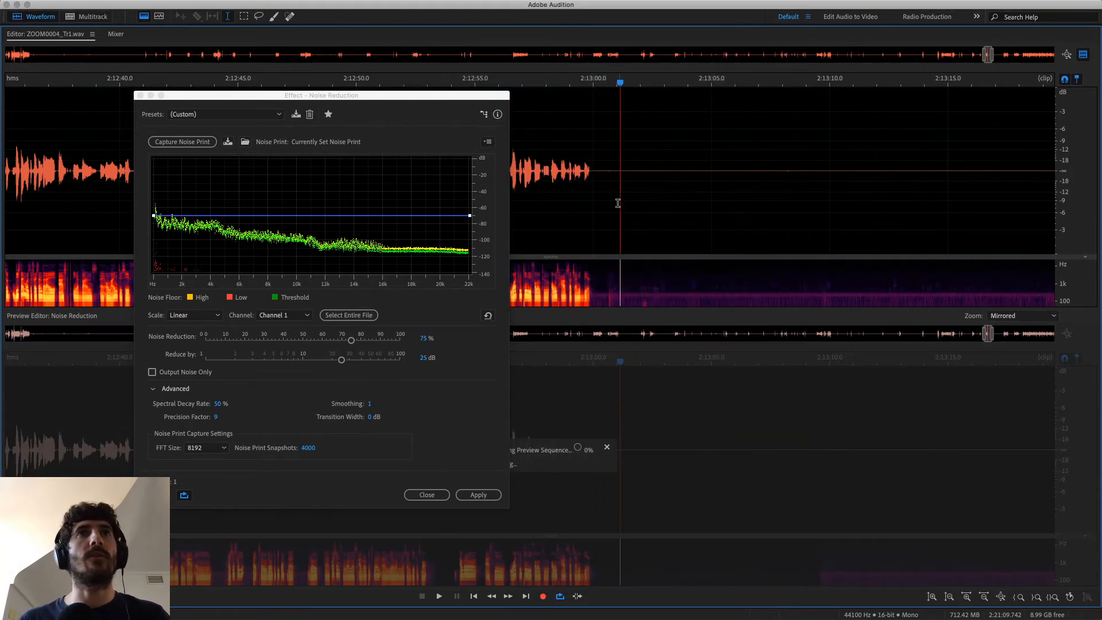
pyautogui.press('super+a')
pyautogui.click(484, 498)
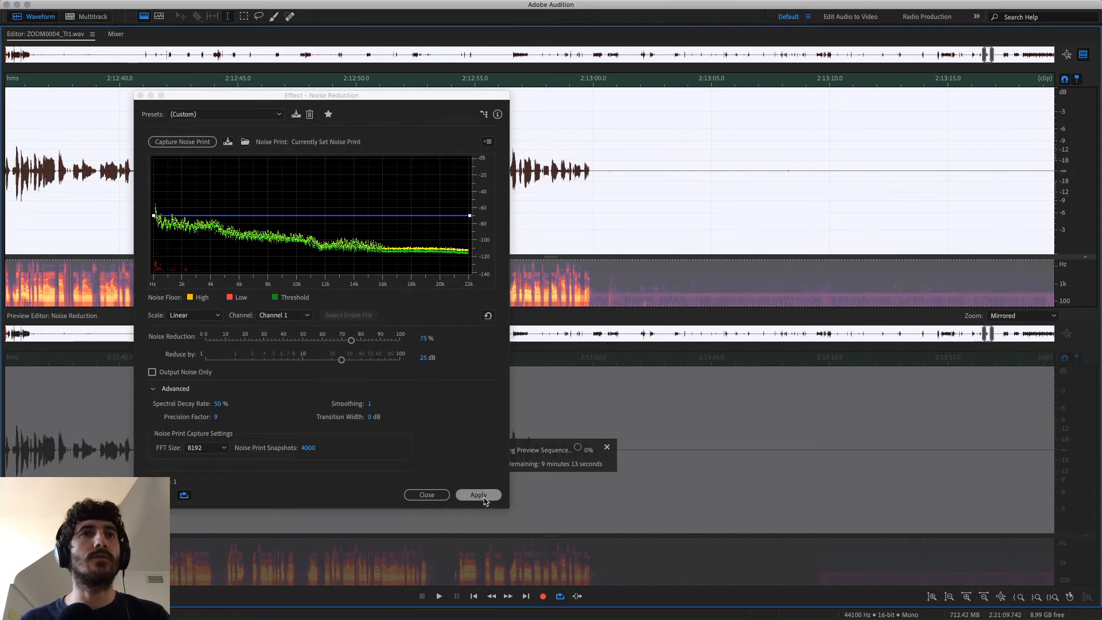
pyautogui.click(1083, 57)
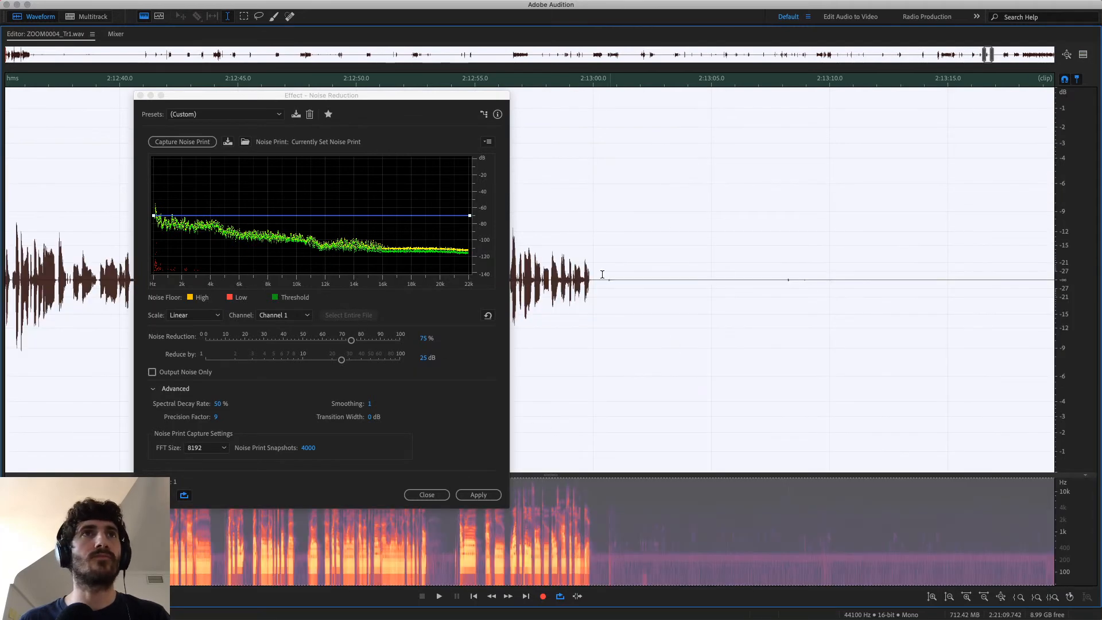
# Arrange the gs-podcast-workflow spreadsheet in Chrome above the Noise Reduction window so both sets of values can be read.
pyautogui.moveTo(288, 108); pyautogui.dragTo(451, 97)
pyautogui.moveTo(10, 326)
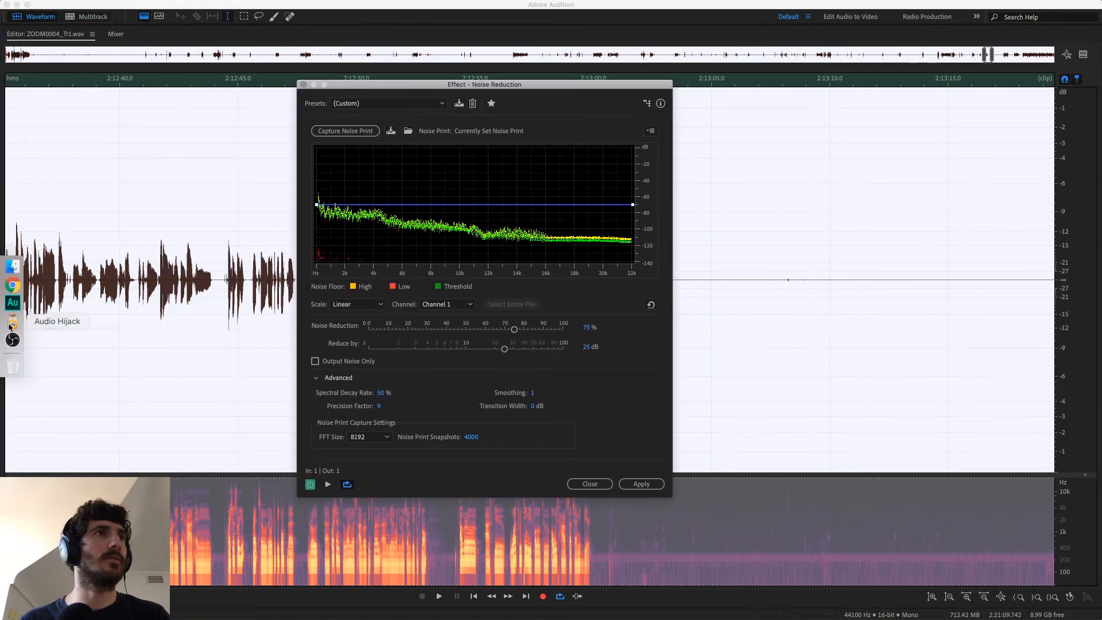
pyautogui.click(13, 285)
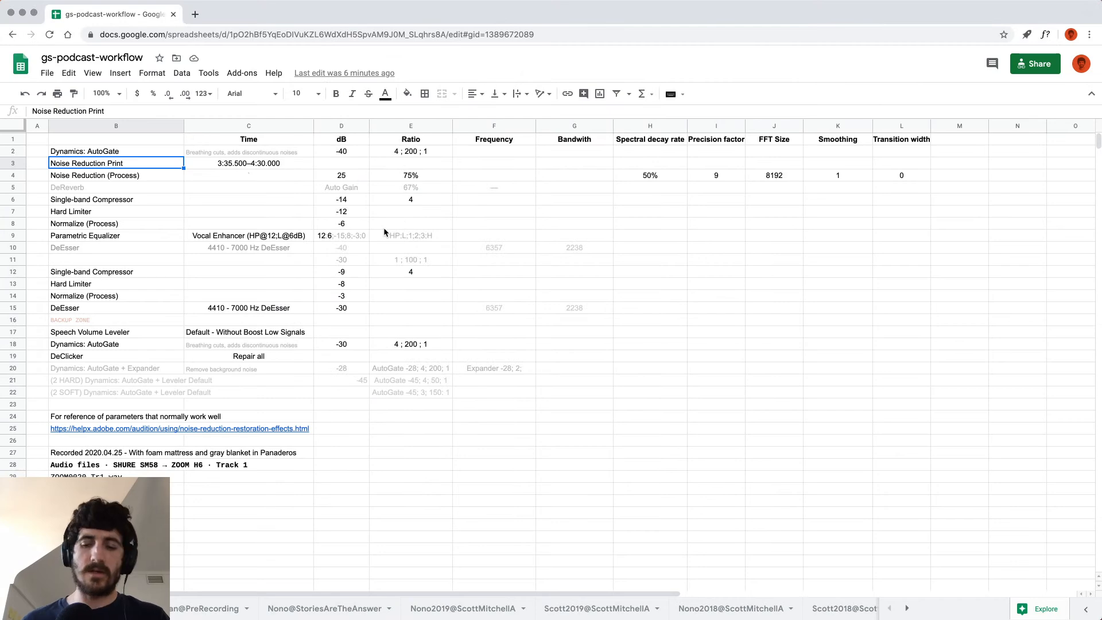
pyautogui.hotkey('ctrl', 'alt', 'Up')
pyautogui.click(630, 346)
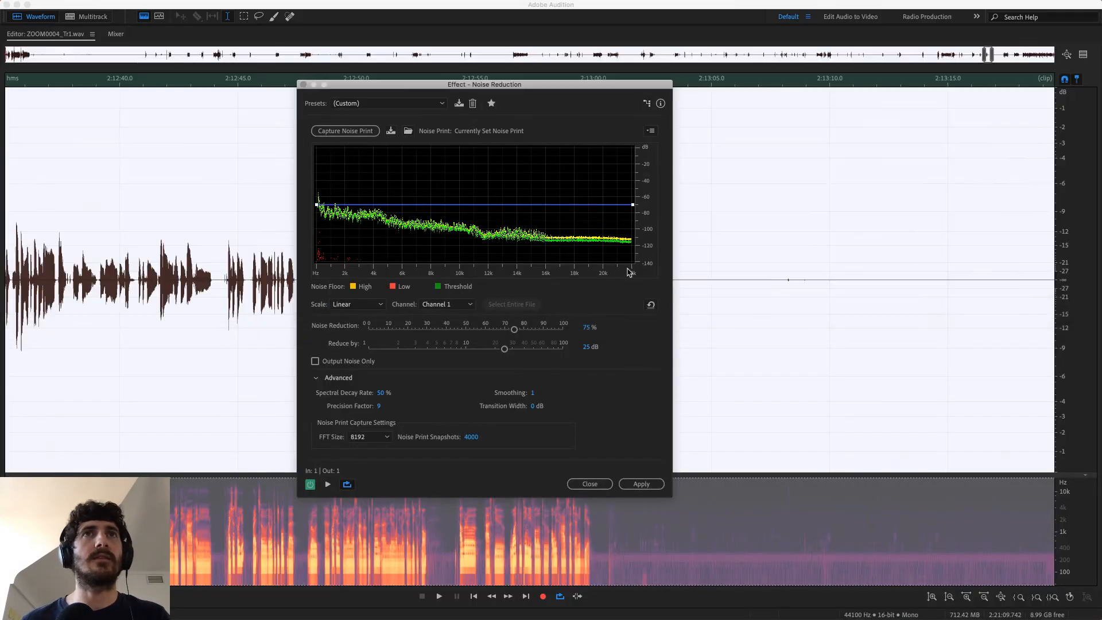
pyautogui.moveTo(611, 86); pyautogui.dragTo(624, 234)
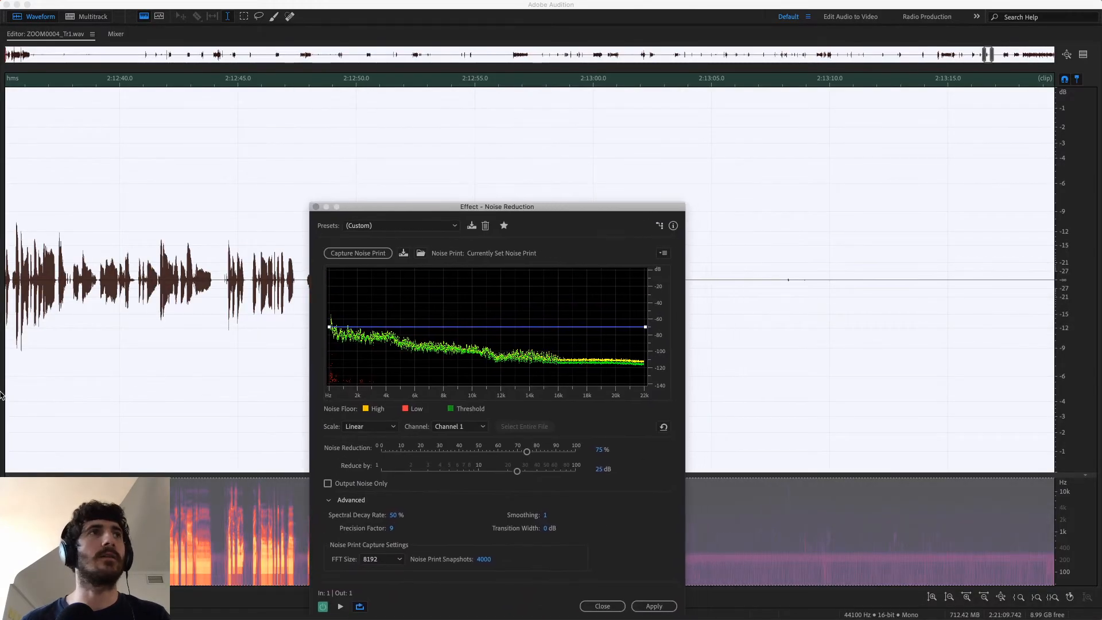
pyautogui.click(13, 319)
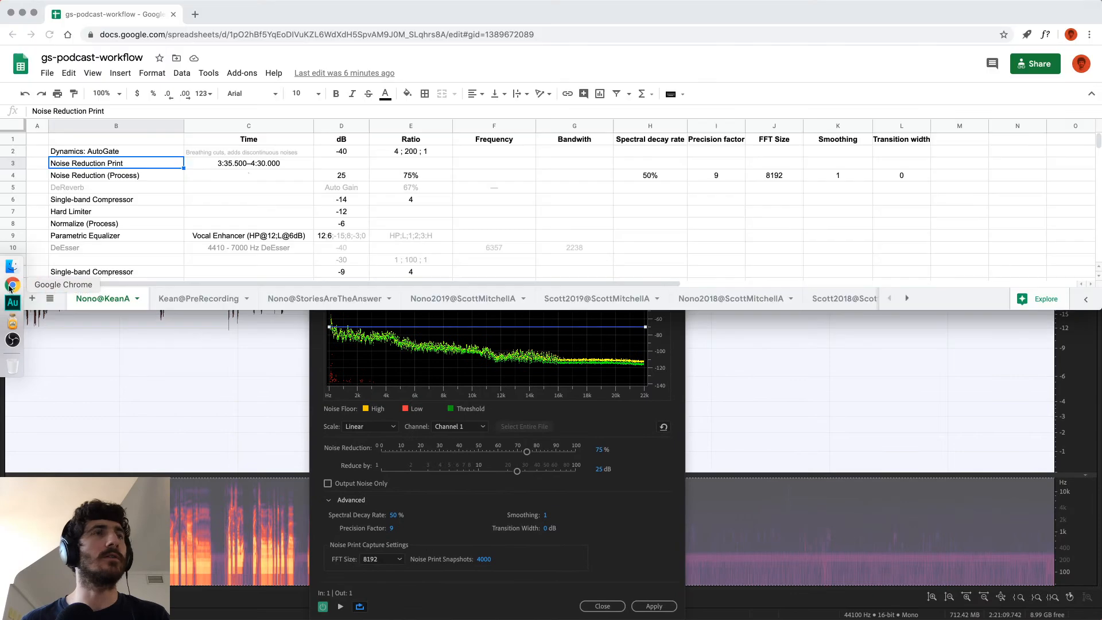
# Compare the sheet's Noise Reduction (Process) values, from dB and ratio through transition width, with the effect's settings.
pyautogui.click(341, 175)
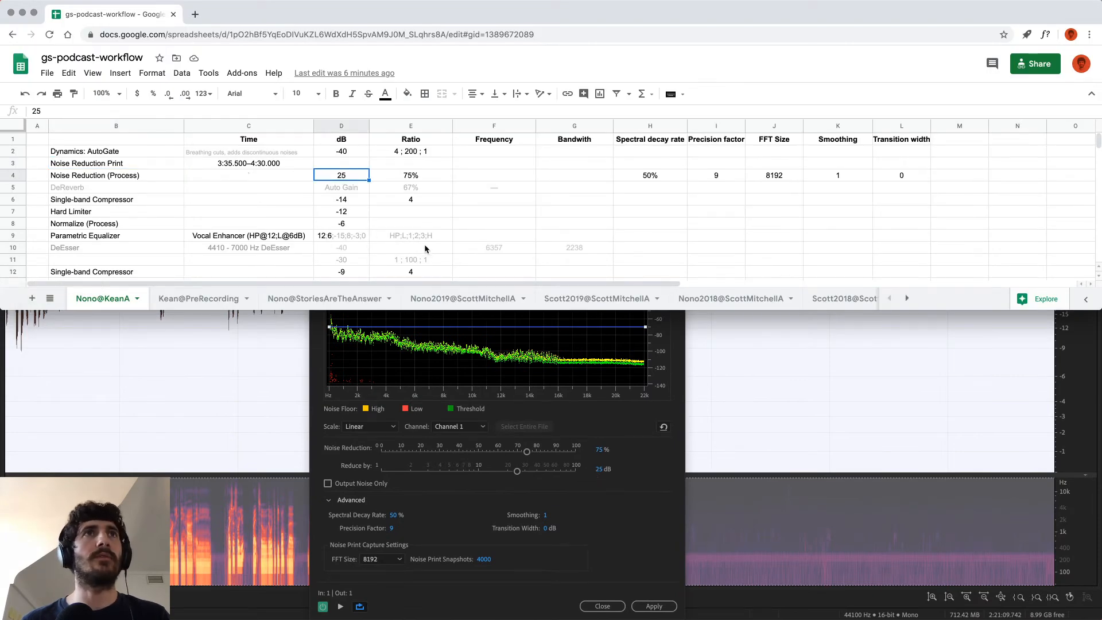
pyautogui.click(412, 178)
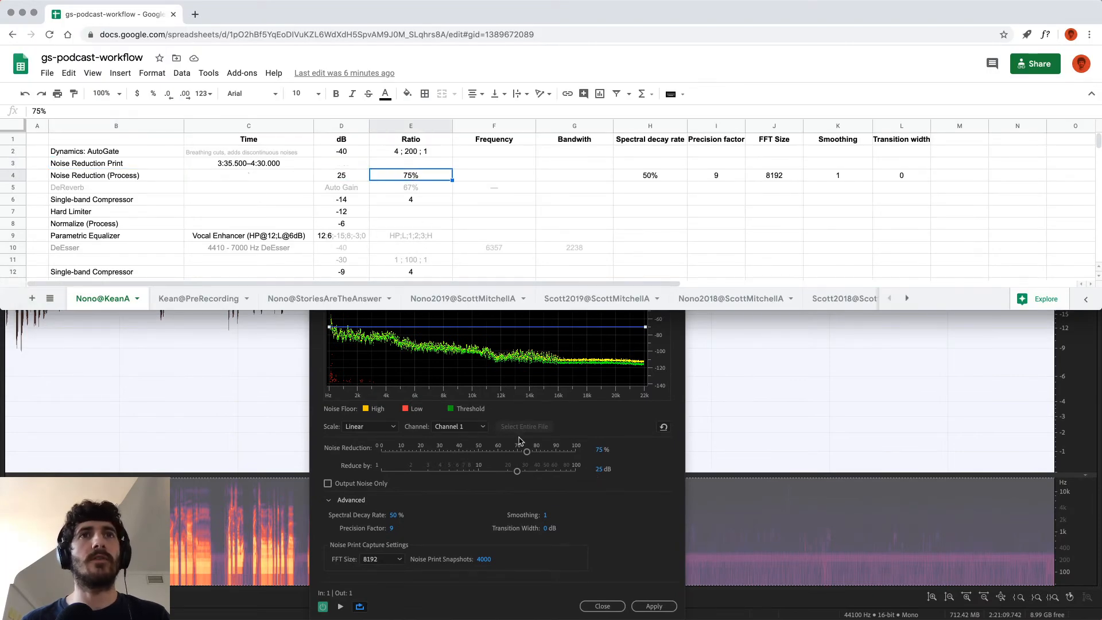
pyautogui.click(663, 176)
pyautogui.click(724, 174)
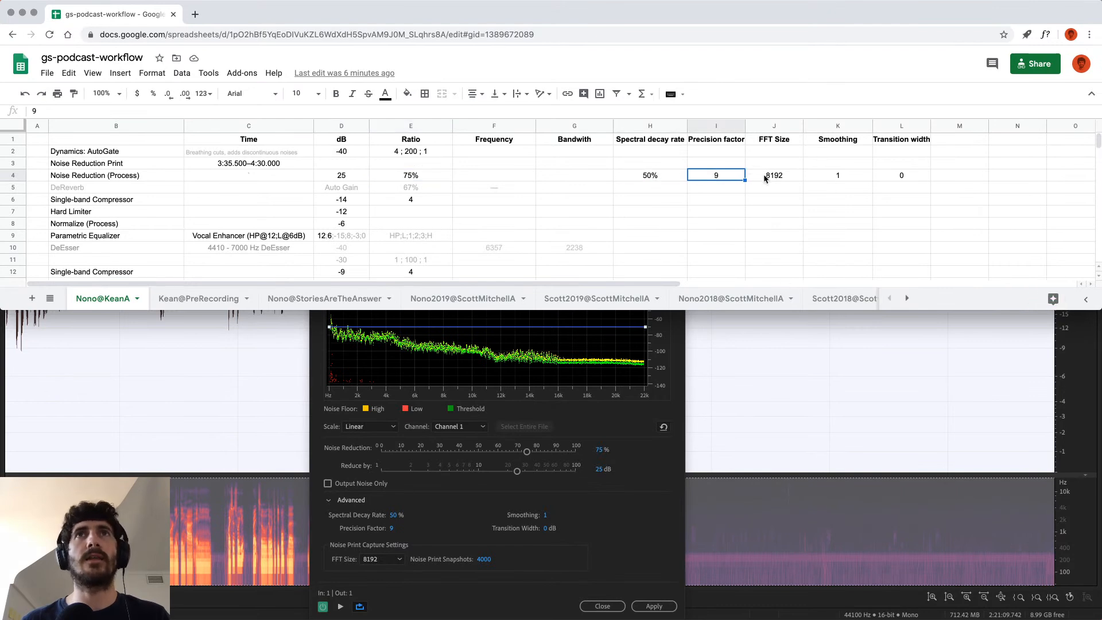
pyautogui.click(772, 178)
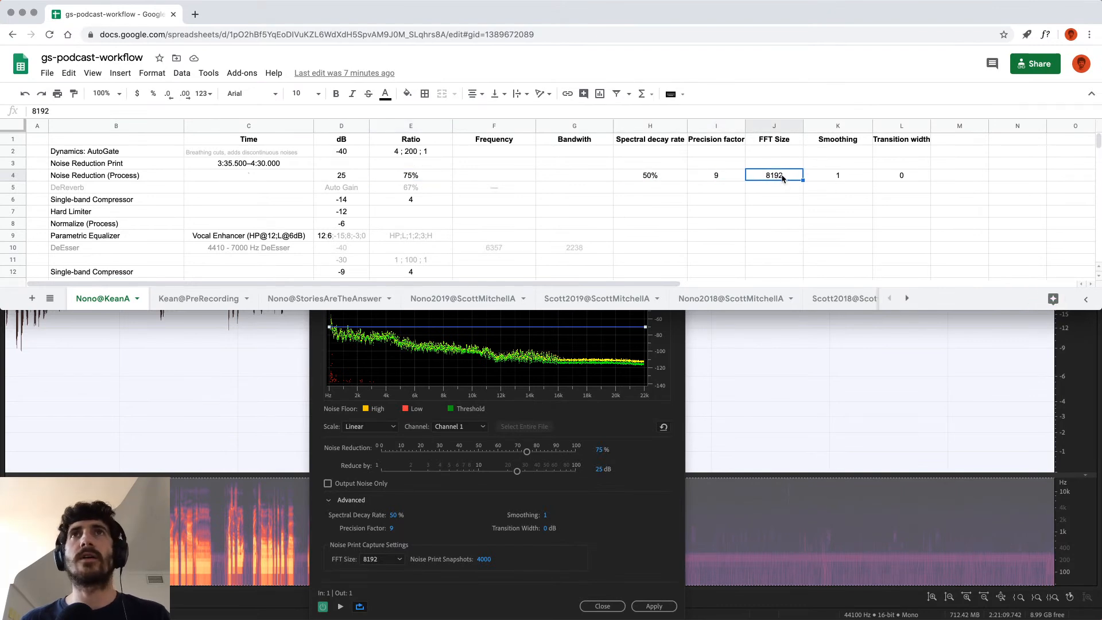
pyautogui.click(832, 177)
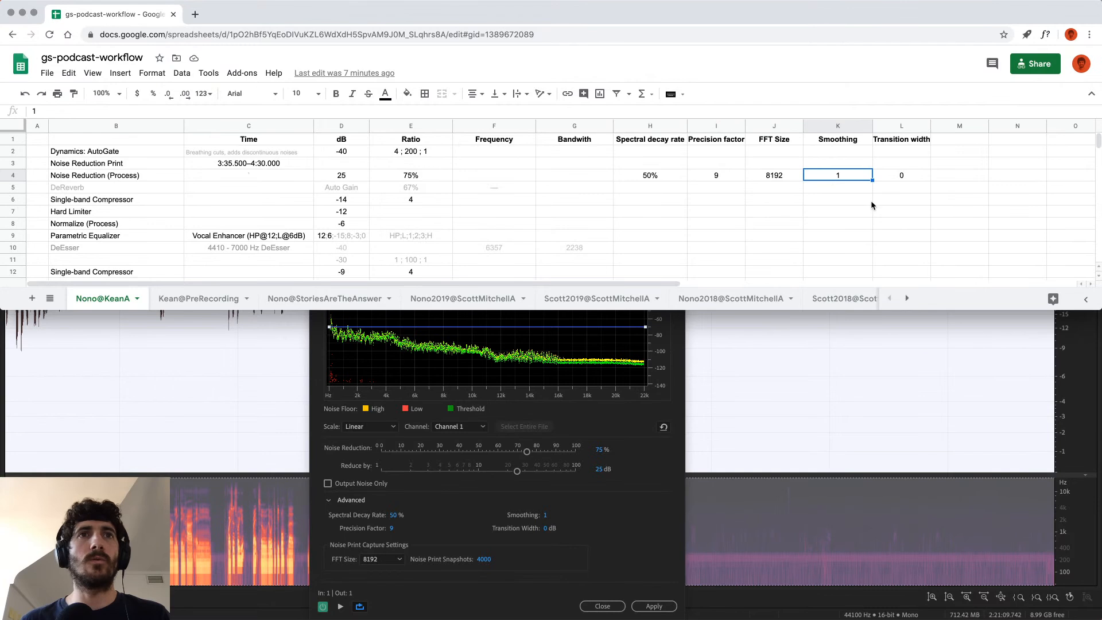
pyautogui.click(905, 176)
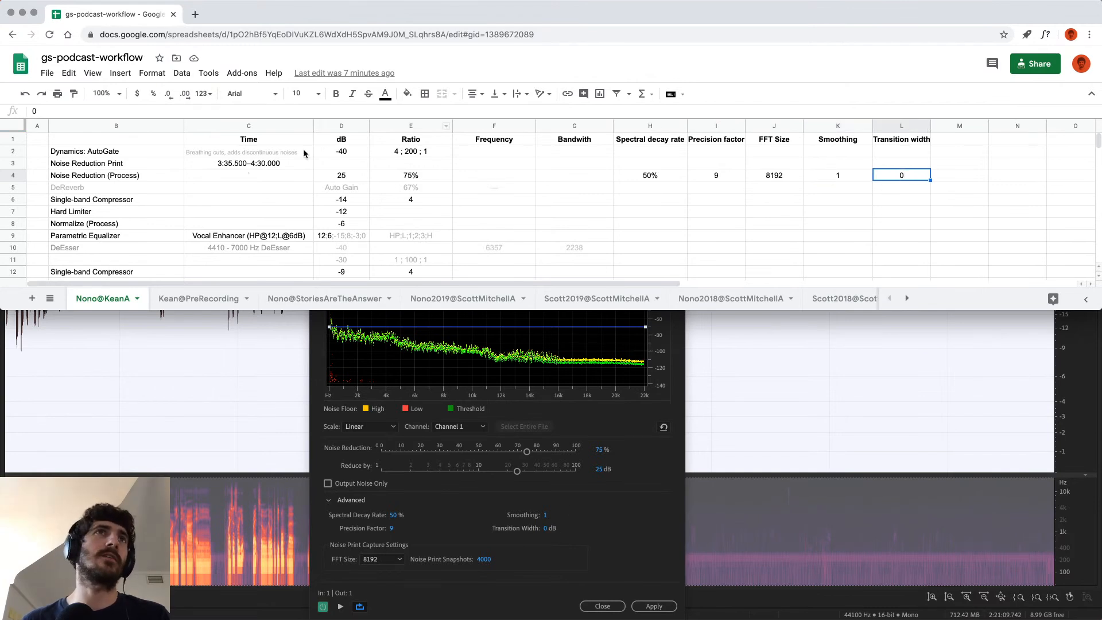
# Replace the Noise Reduction Print time in the Nono@KeanA sheet with "?".
pyautogui.click(225, 166)
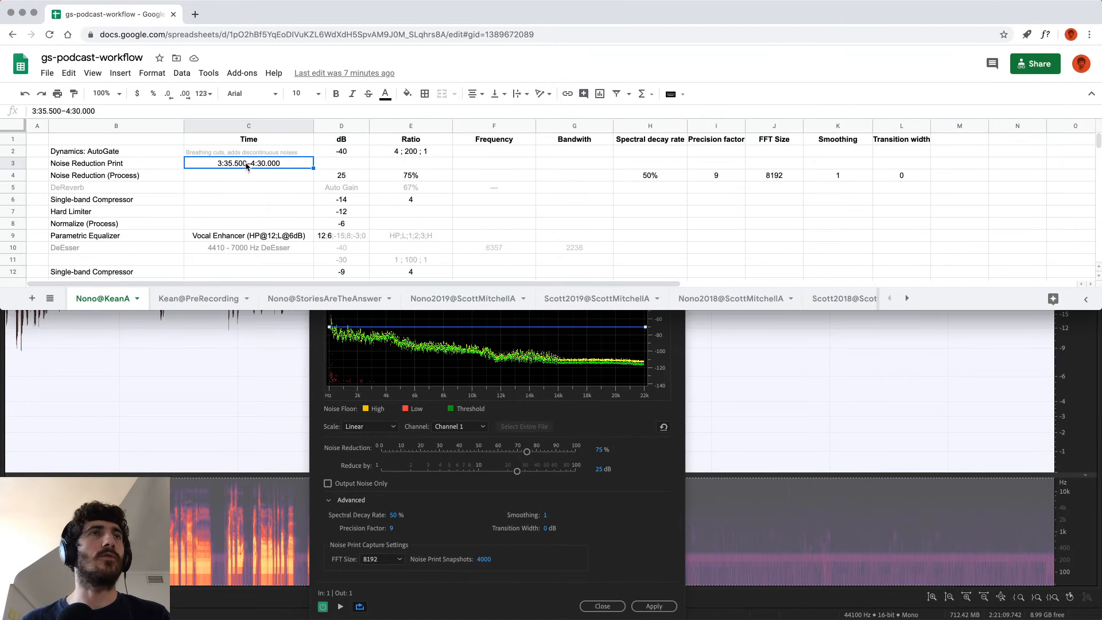
pyautogui.press('BackSpace')
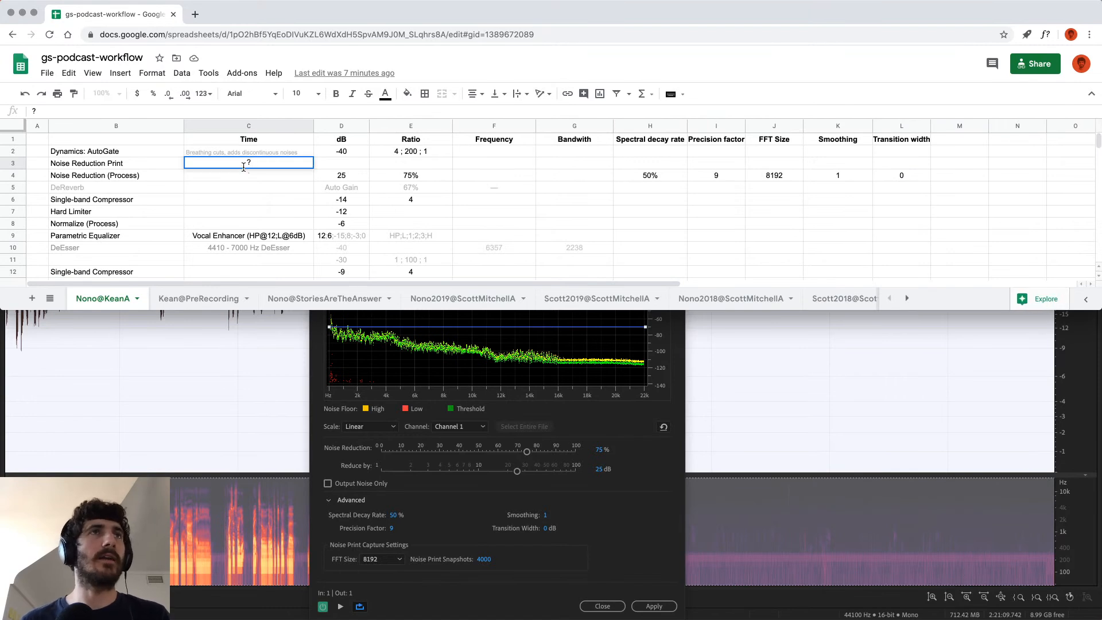
pyautogui.write('?')
pyautogui.press('Return')
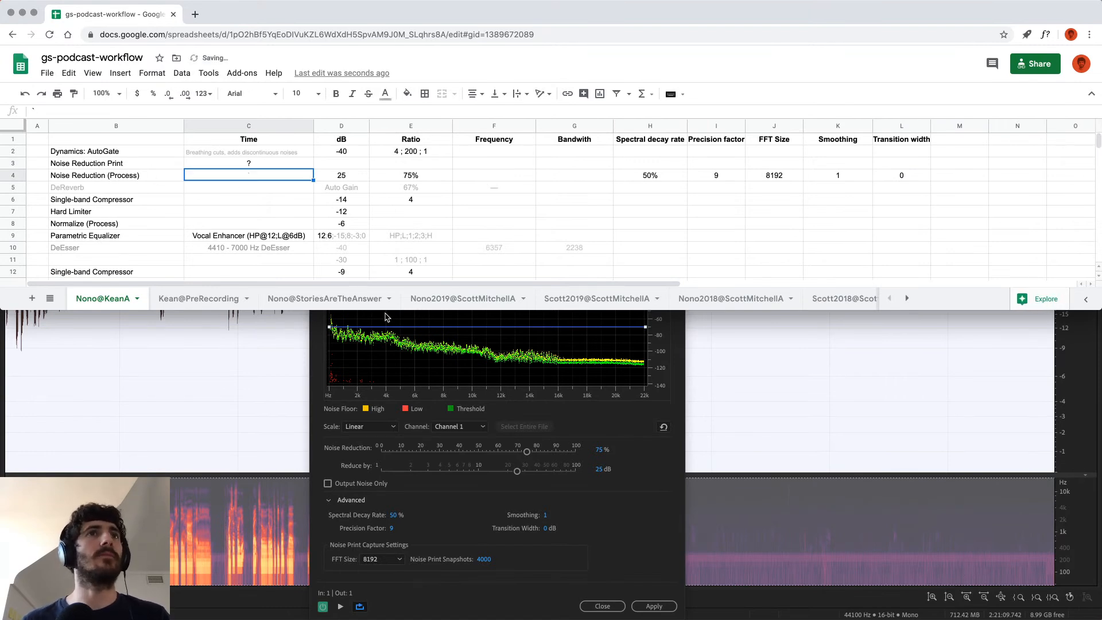
# Switch back to Audition and apply the noise reduction to the whole ZOOM0004_Tr1.wav recording.
pyautogui.click(598, 533)
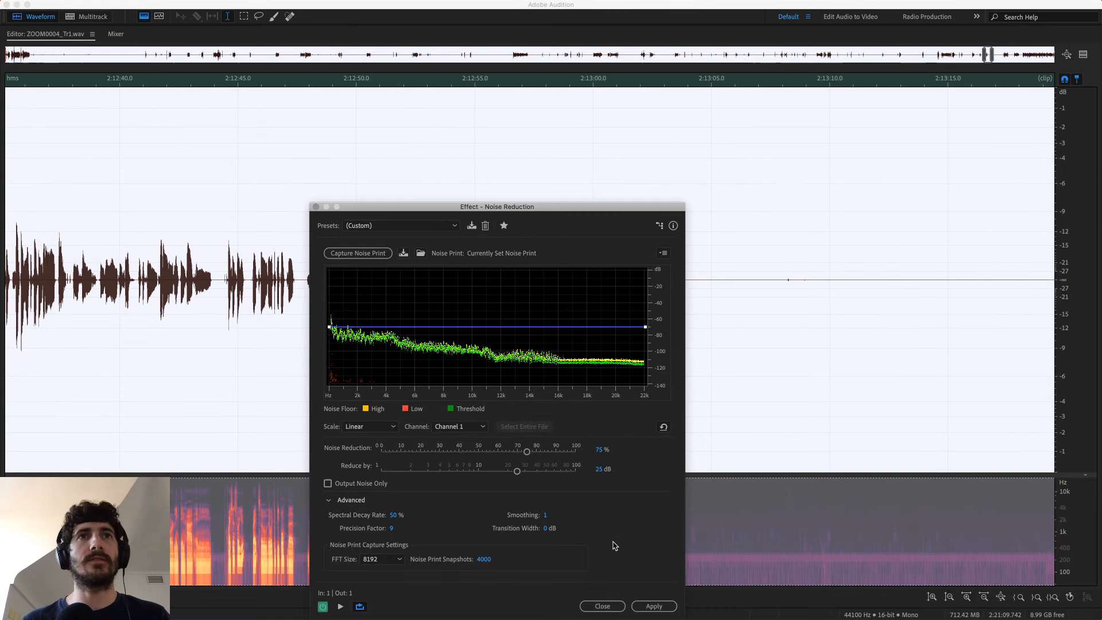
pyautogui.click(655, 606)
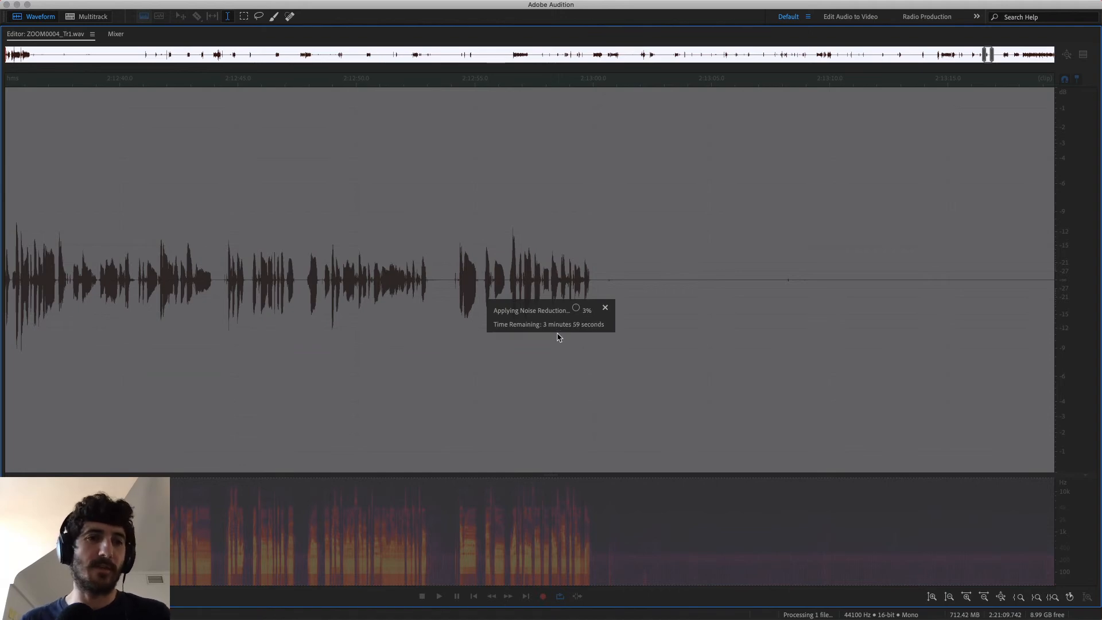
pyautogui.moveTo(2, 333)
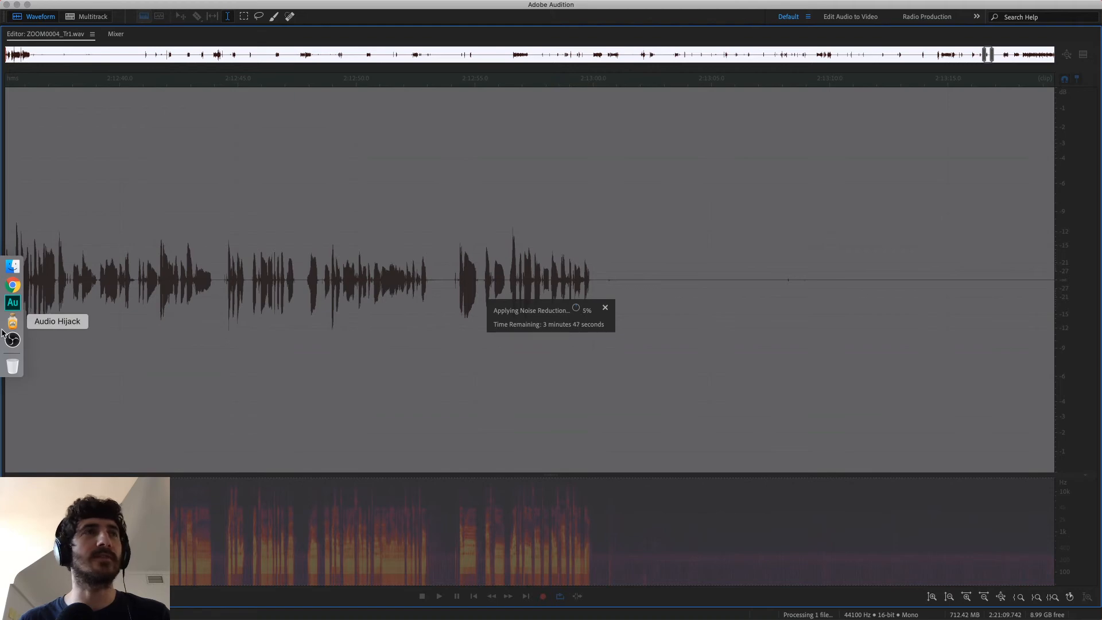
# Switch to Chrome and mark the Noise Reduction Print and Noise Reduction (Process) rows of the gs-podcast-workflow sheet with ✅ in column A.
pyautogui.click(13, 285)
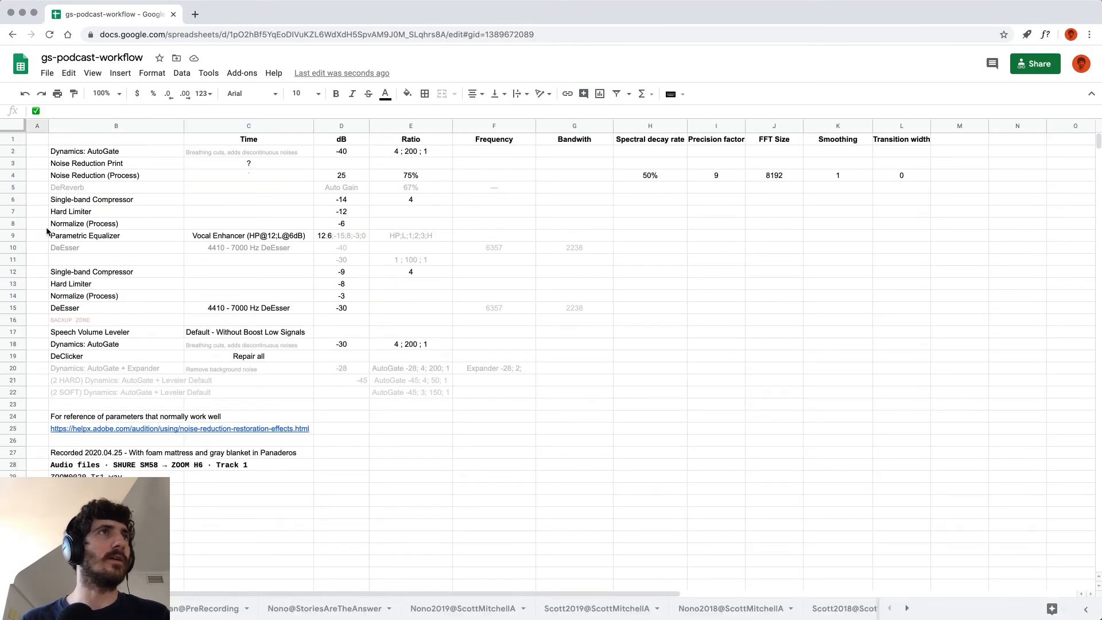
pyautogui.click(37, 165)
pyautogui.write('✅')
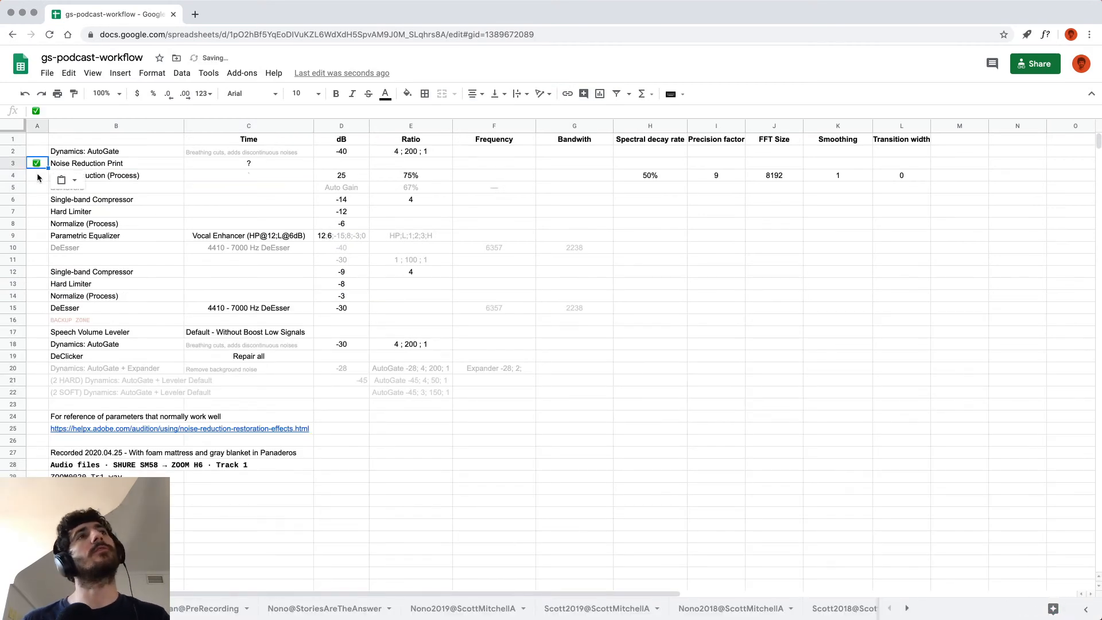
pyautogui.click(37, 174)
pyautogui.write('✅')
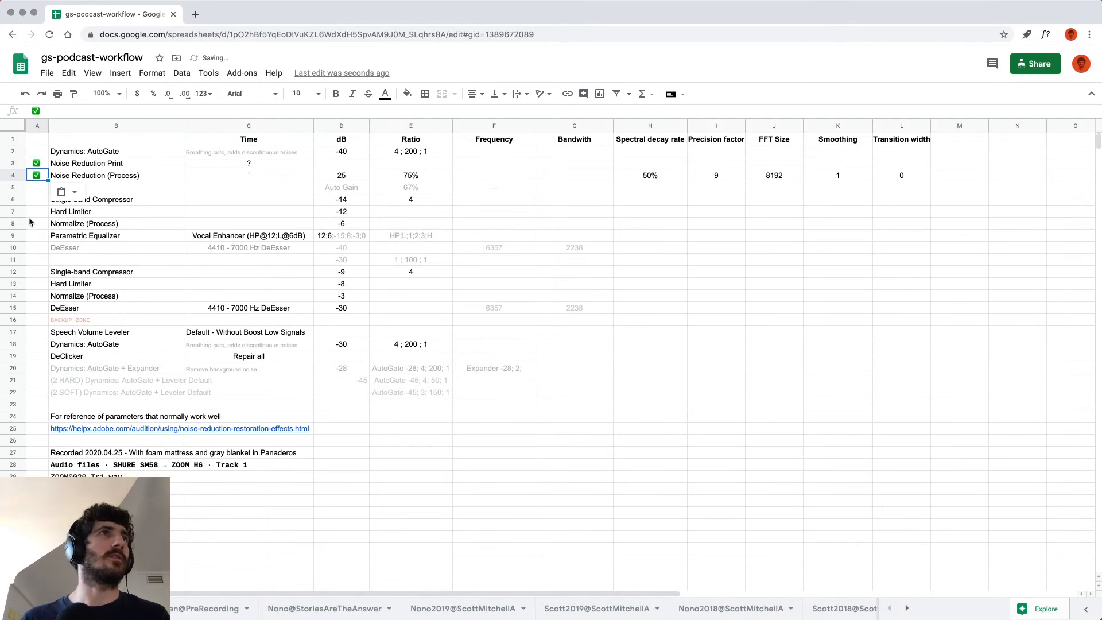
# Review the first Single-band Compressor, Hard Limiter and Normalize (Process) rows with their dB and ratio settings.
pyautogui.click(35, 205)
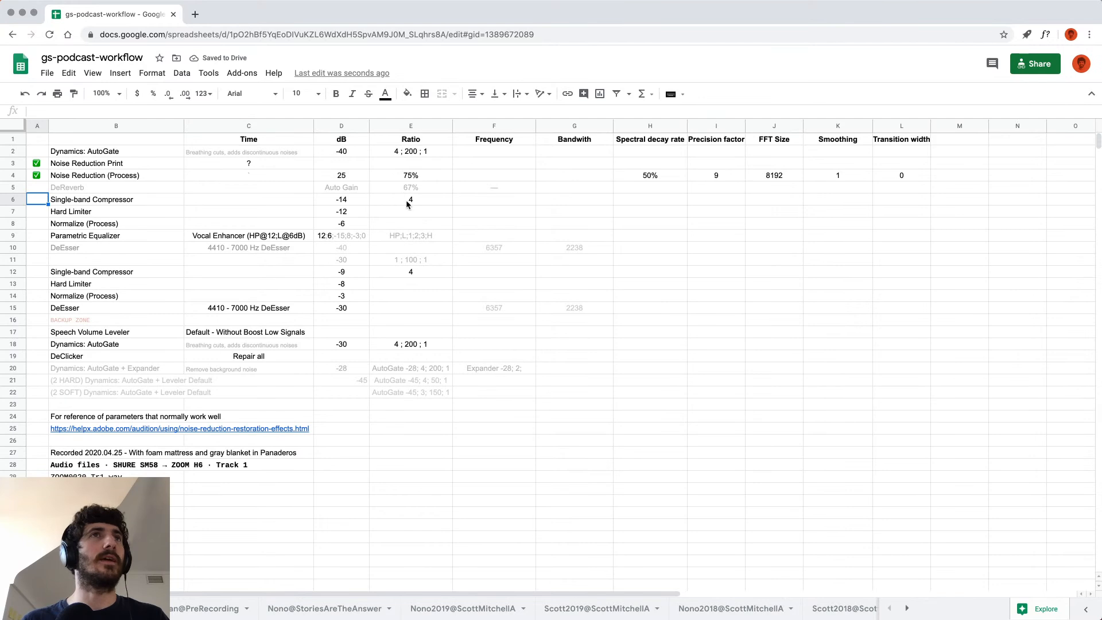
pyautogui.moveTo(405, 201); pyautogui.dragTo(67, 202)
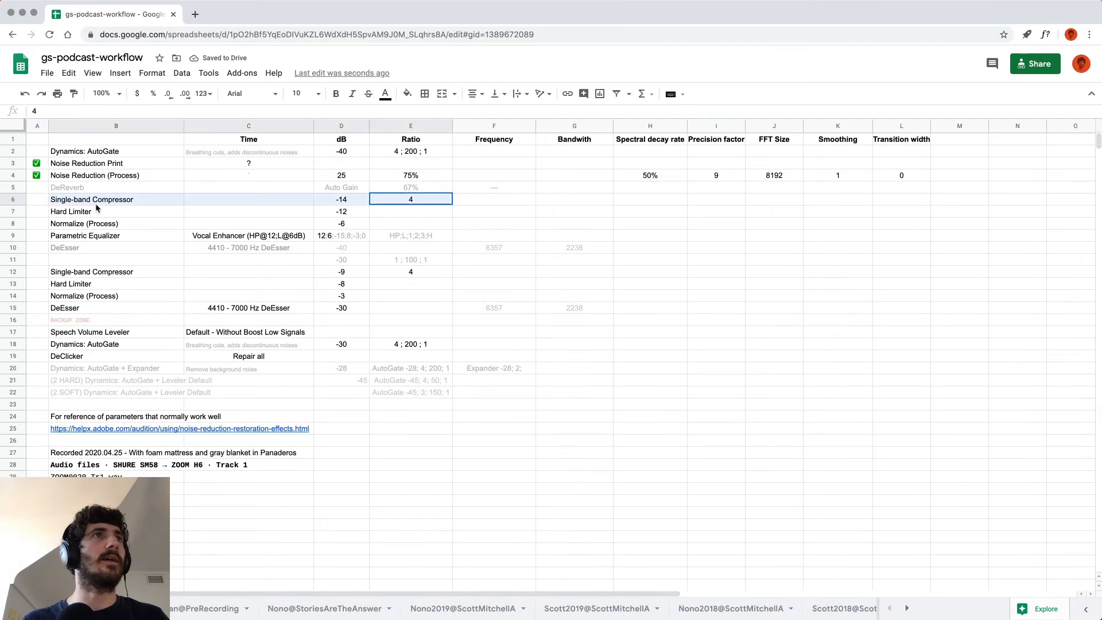
pyautogui.click(64, 214)
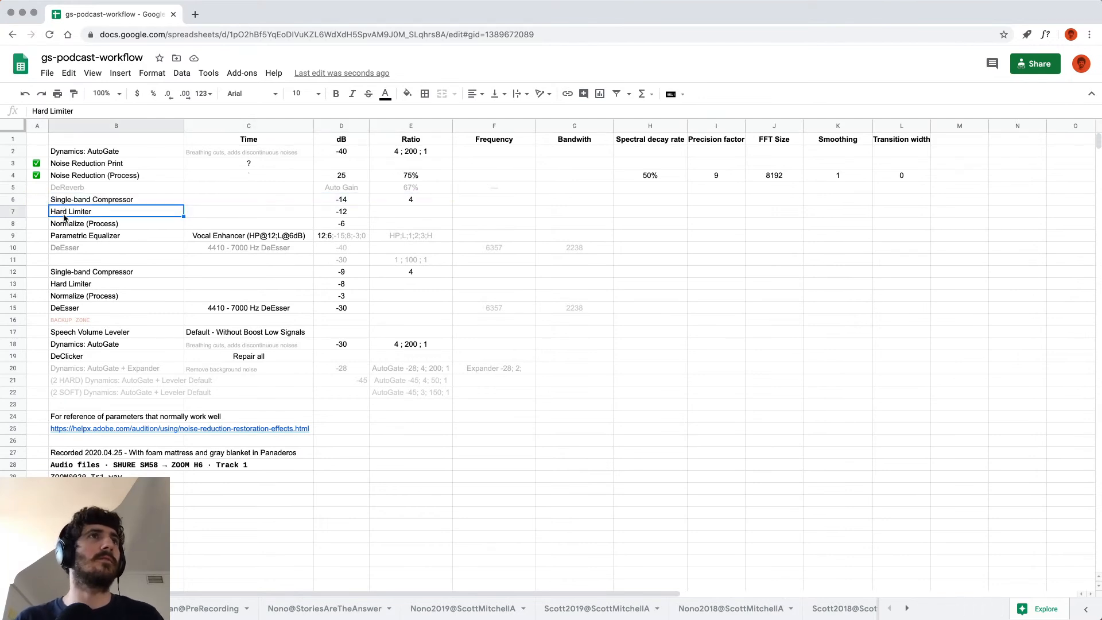
pyautogui.click(85, 203)
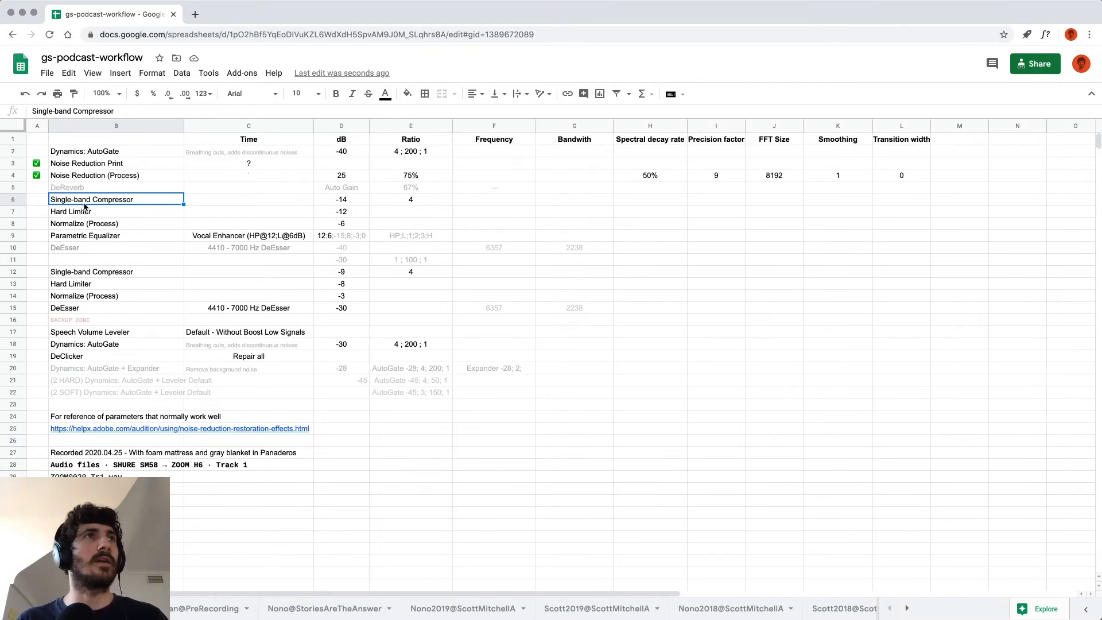
pyautogui.click(68, 213)
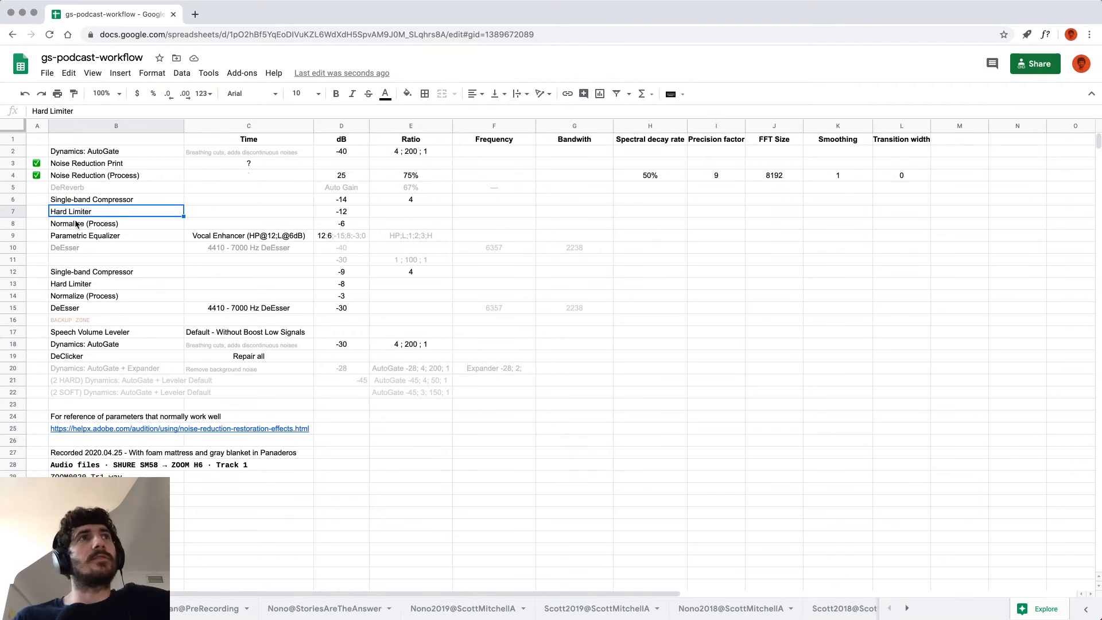
pyautogui.click(76, 224)
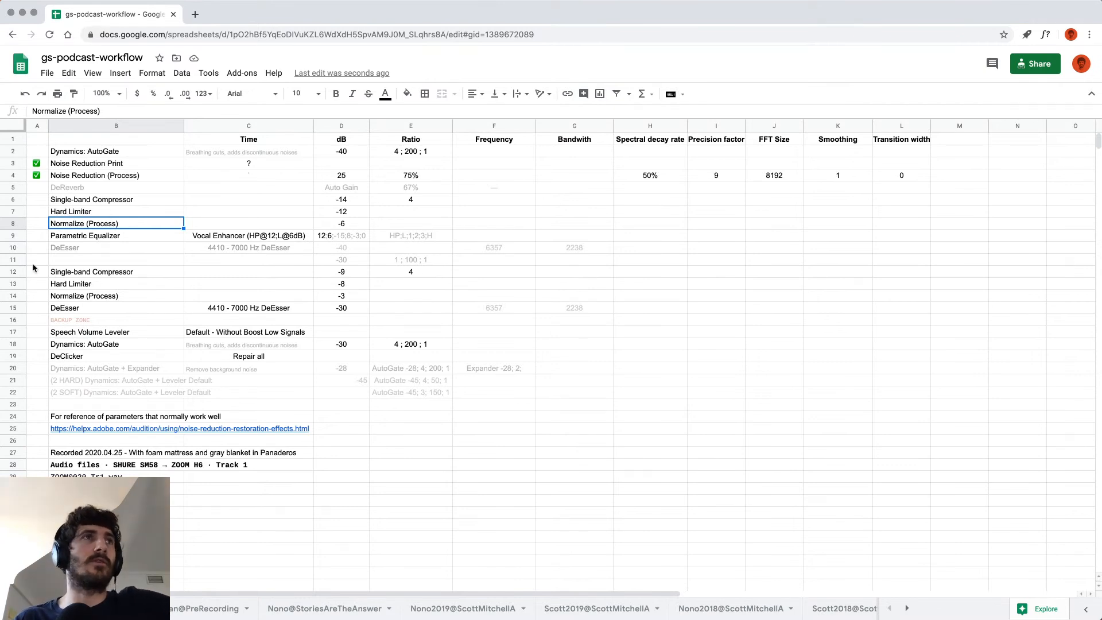
# Switch to Audition and check the progress of the noise reduction on ZOOM0004_Tr1.wav.
pyautogui.moveTo(3, 269)
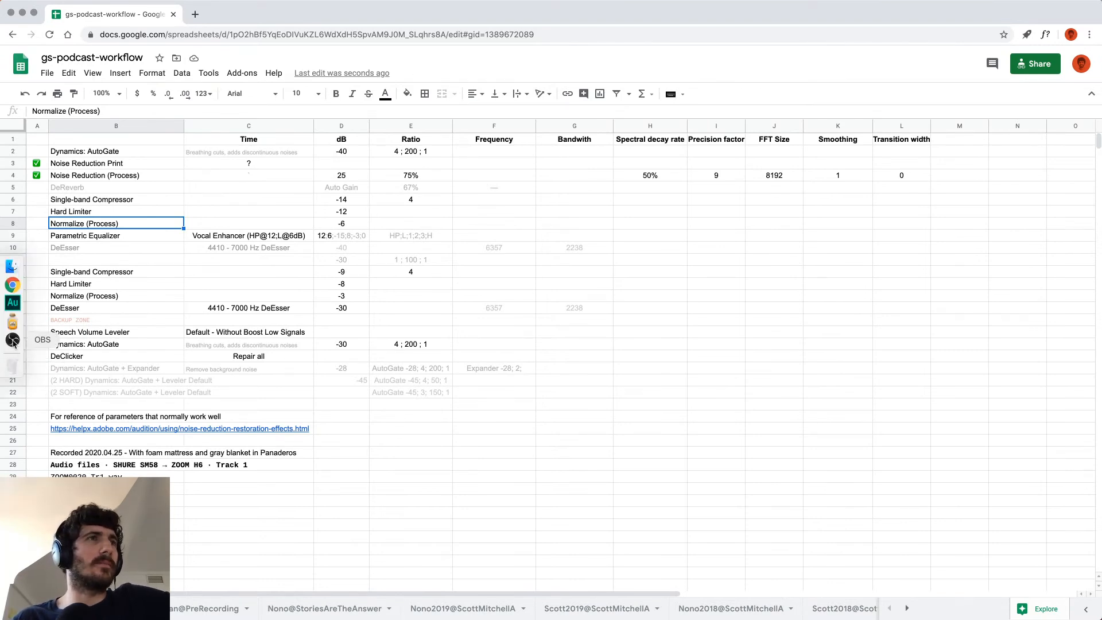
pyautogui.click(13, 303)
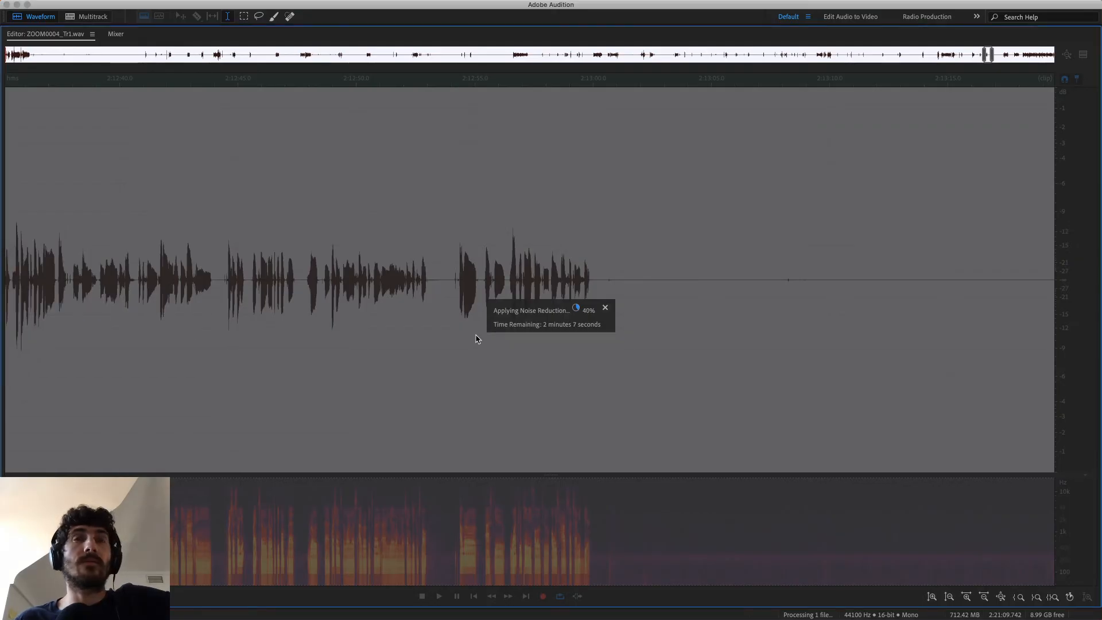
pyautogui.moveTo(4, 297)
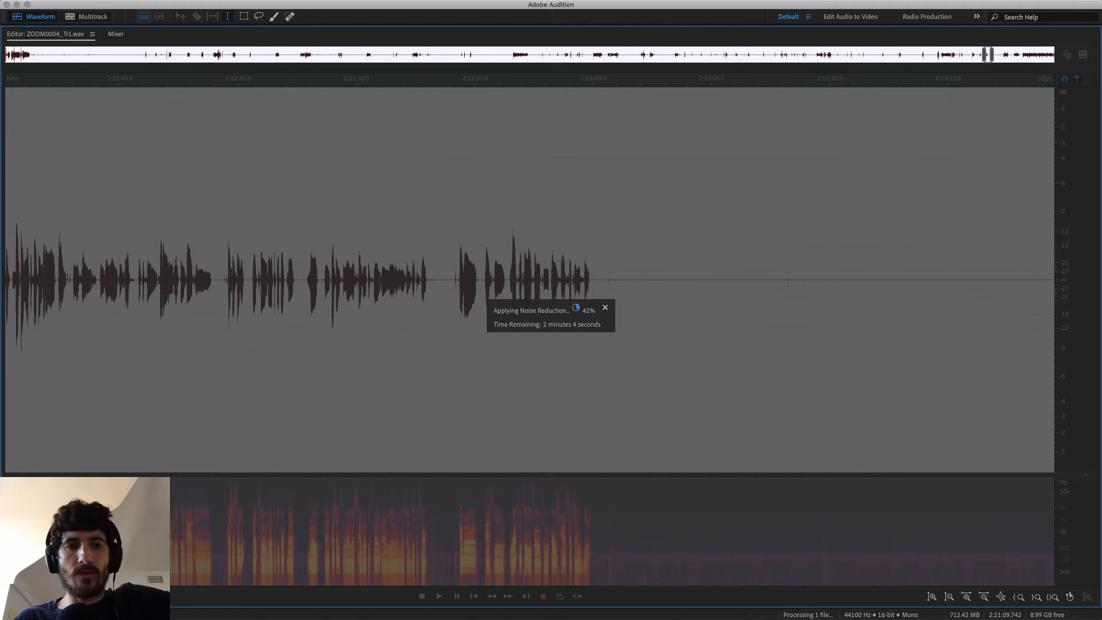
pyautogui.press('super+Tab')
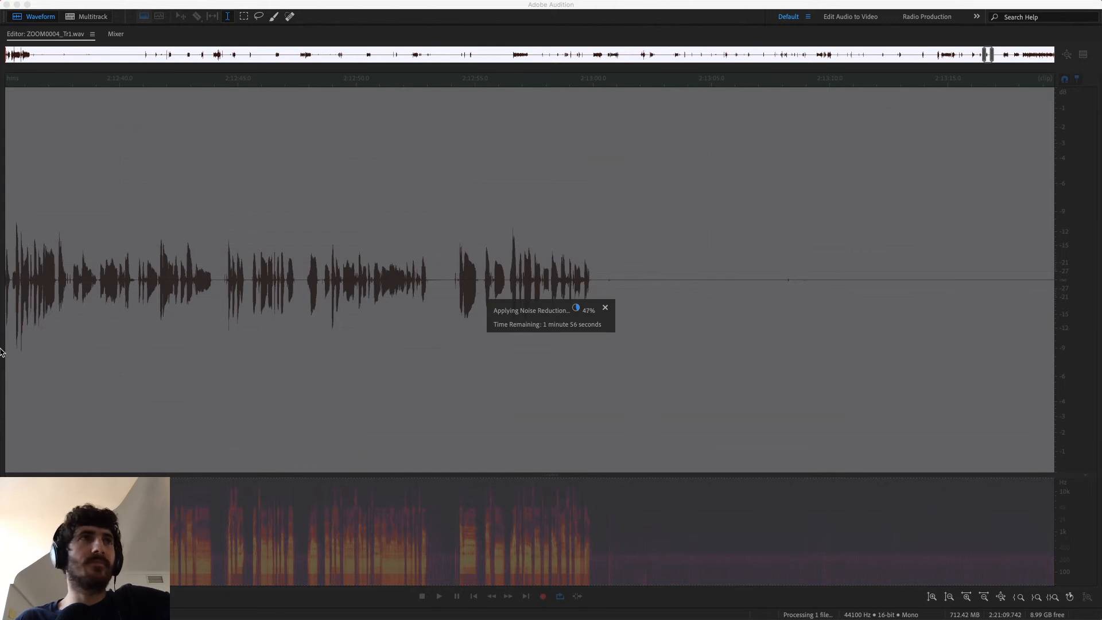
# Switch back to Chrome and review the remaining effect rows, from Parametric Equalizer through DeEsser and Speech Volume Leveler to the second Dynamics: AutoGate.
pyautogui.moveTo(2, 333)
pyautogui.click(11, 286)
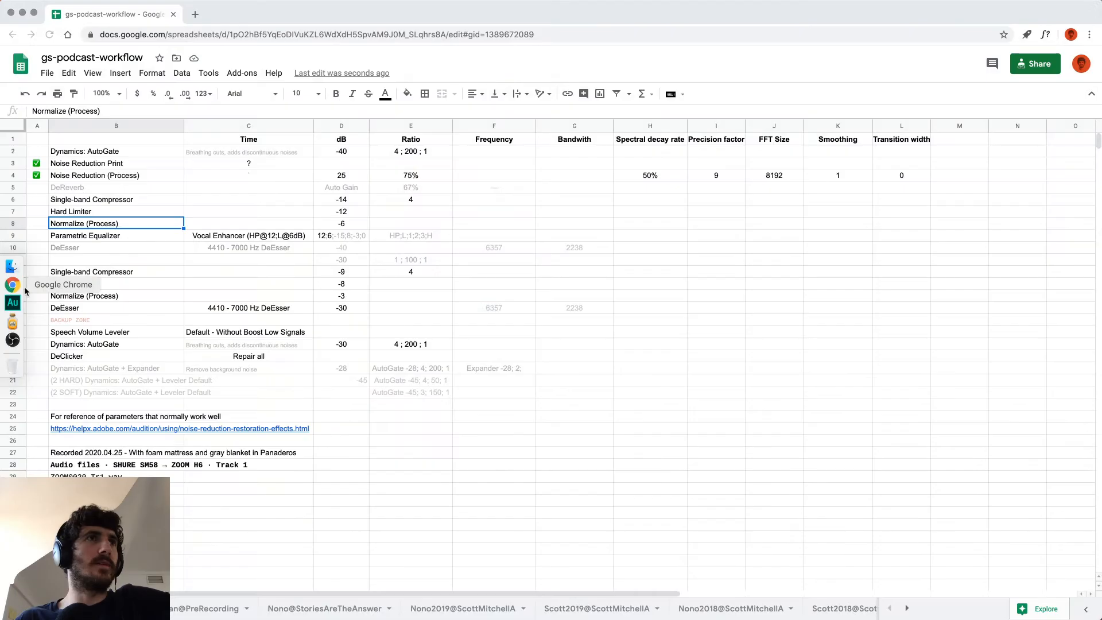
pyautogui.click(95, 241)
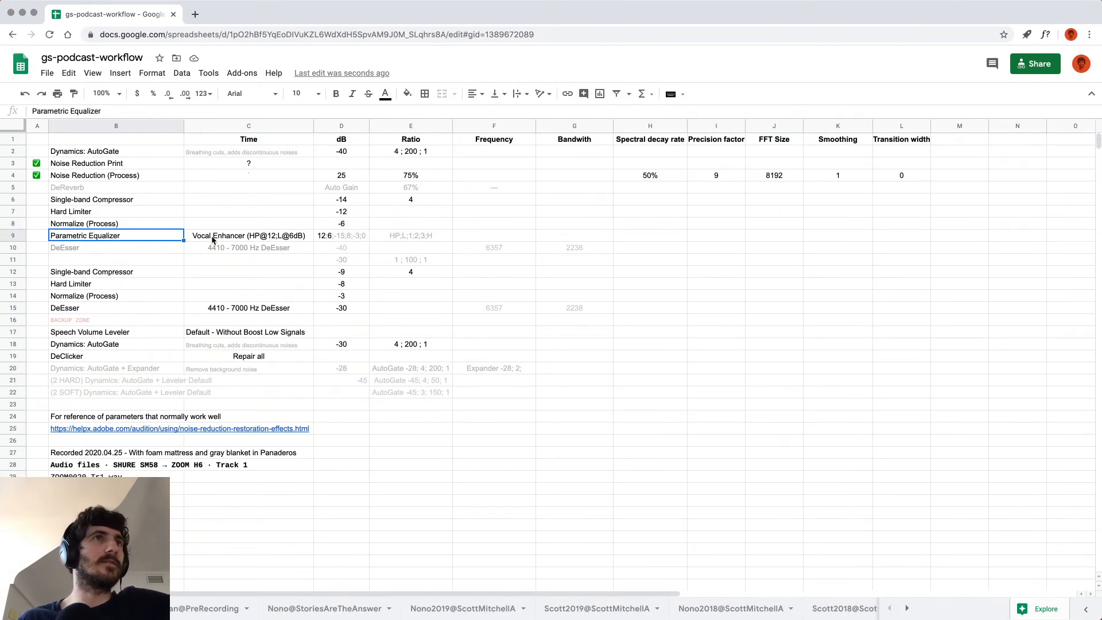
pyautogui.click(75, 275)
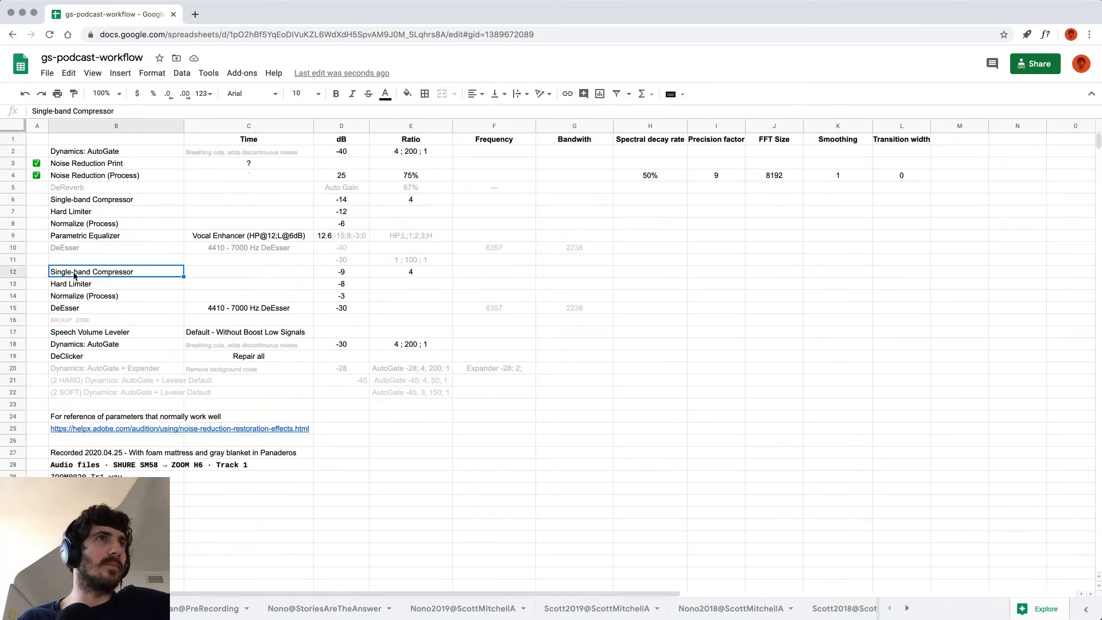
pyautogui.click(79, 286)
pyautogui.click(78, 299)
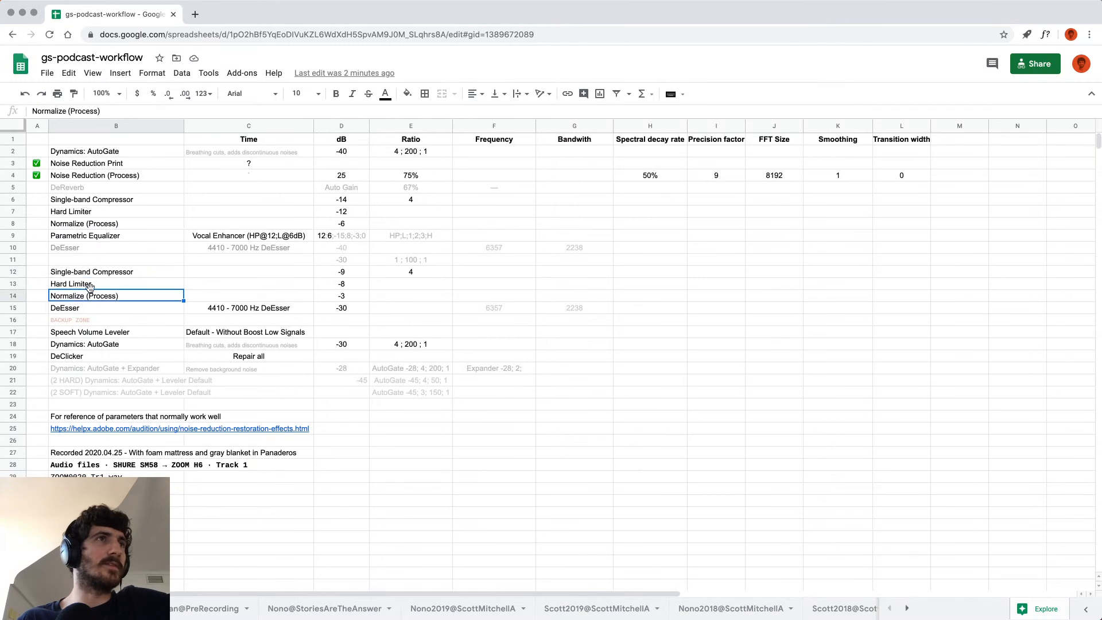
pyautogui.click(77, 239)
pyautogui.keyDown('shift'); pyautogui.click(326, 239); pyautogui.keyUp('shift')
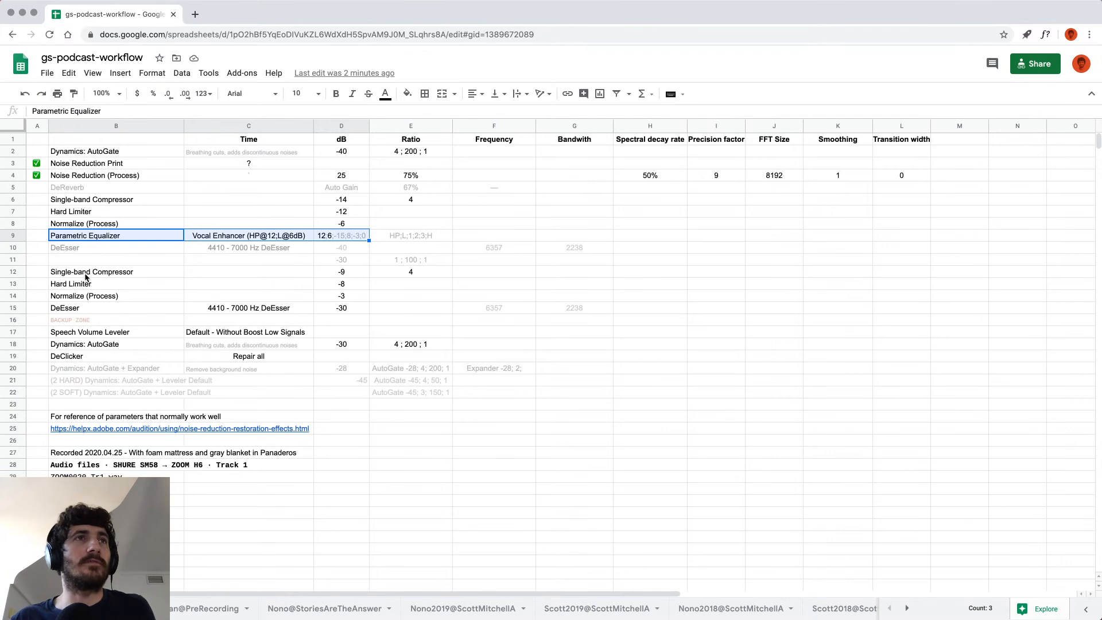
pyautogui.moveTo(146, 309); pyautogui.dragTo(217, 308)
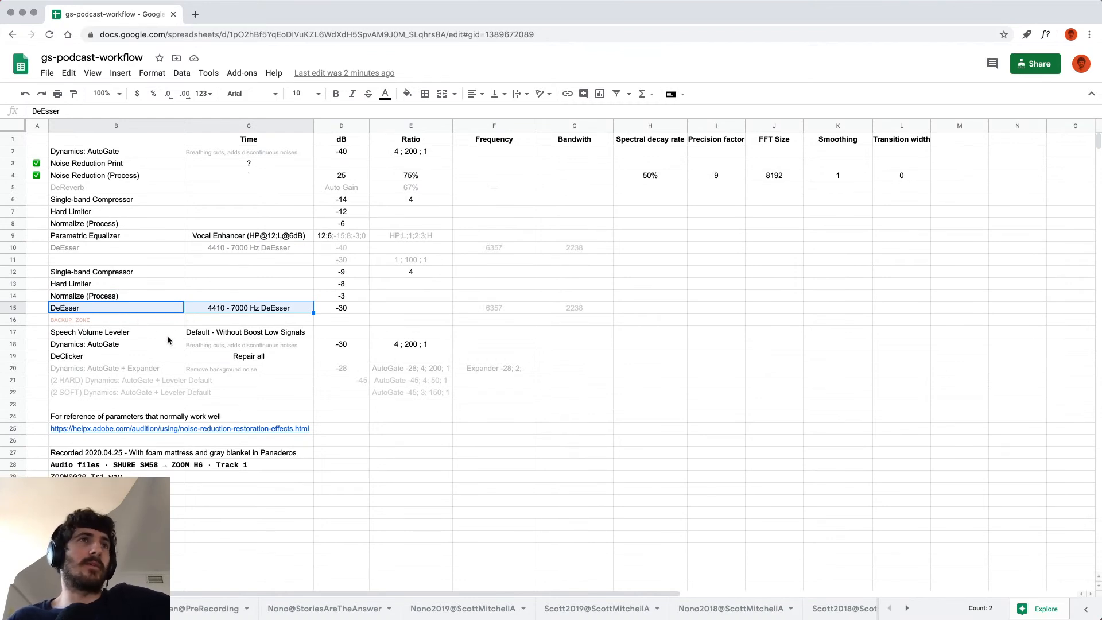
pyautogui.moveTo(142, 332); pyautogui.dragTo(209, 333)
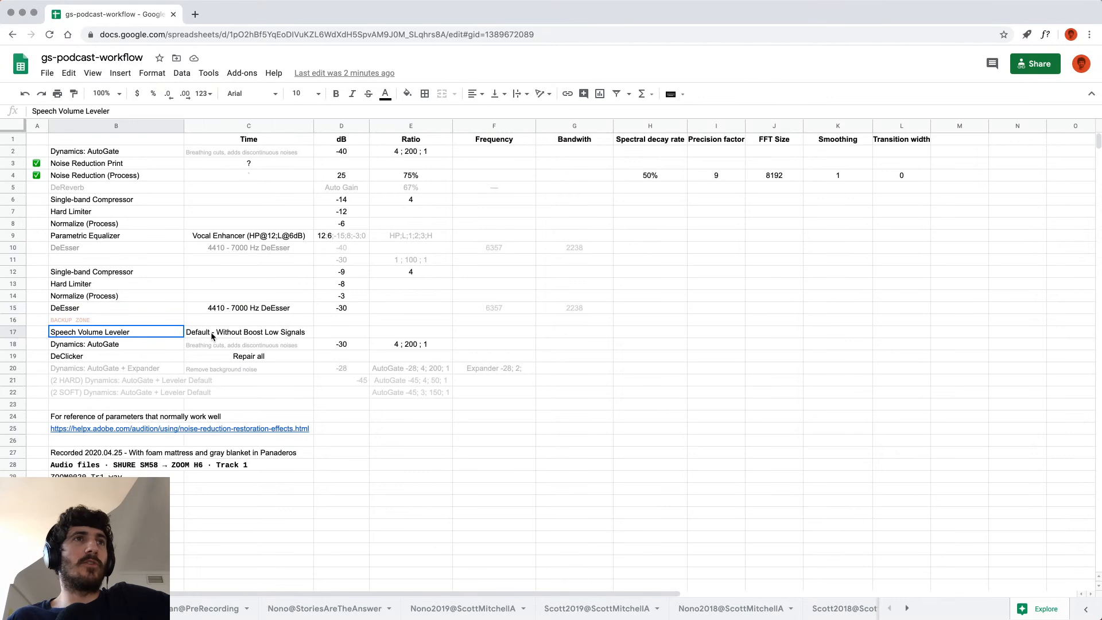
pyautogui.click(129, 343)
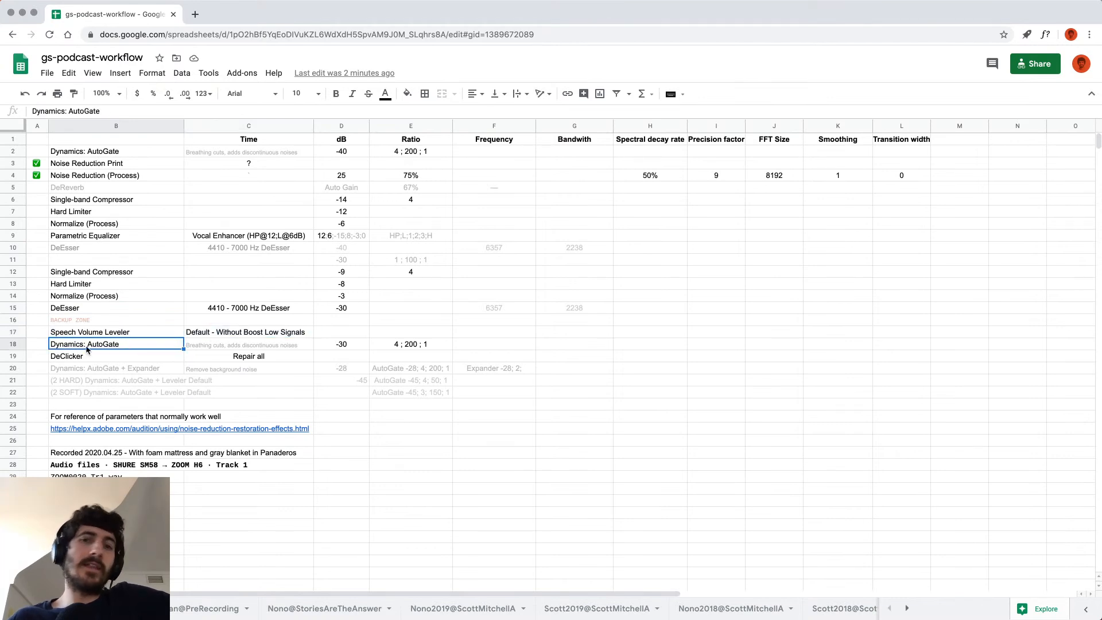
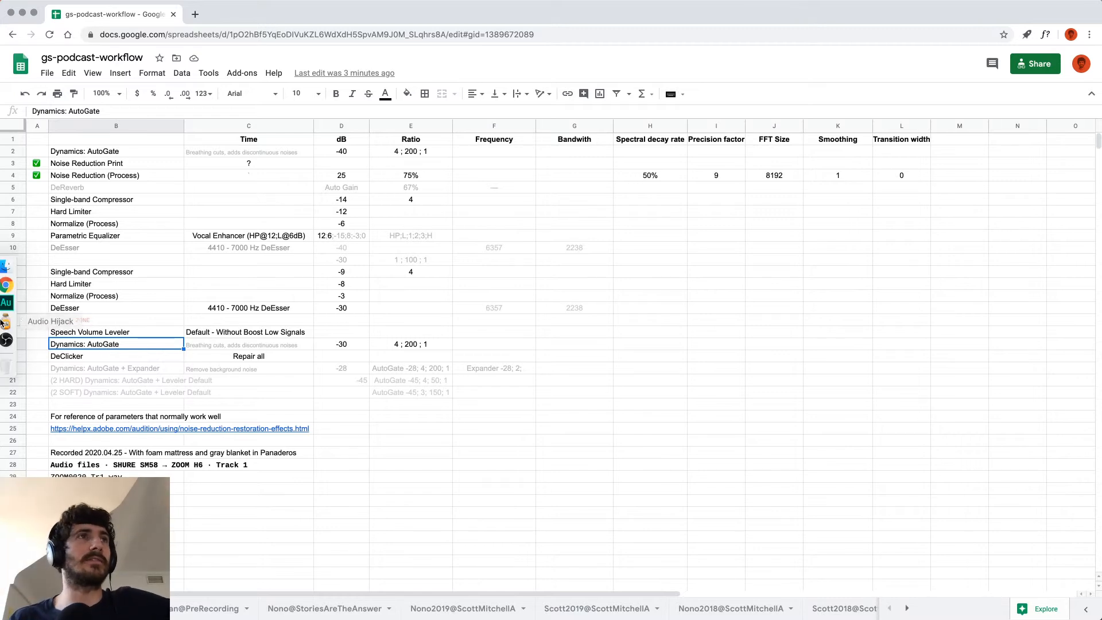
# Return to Audition and, once noise reduction is done, play ZOOM0004_Tr1.wav from about 2:12:50 to just past 2:13:00.
pyautogui.click(10, 306)
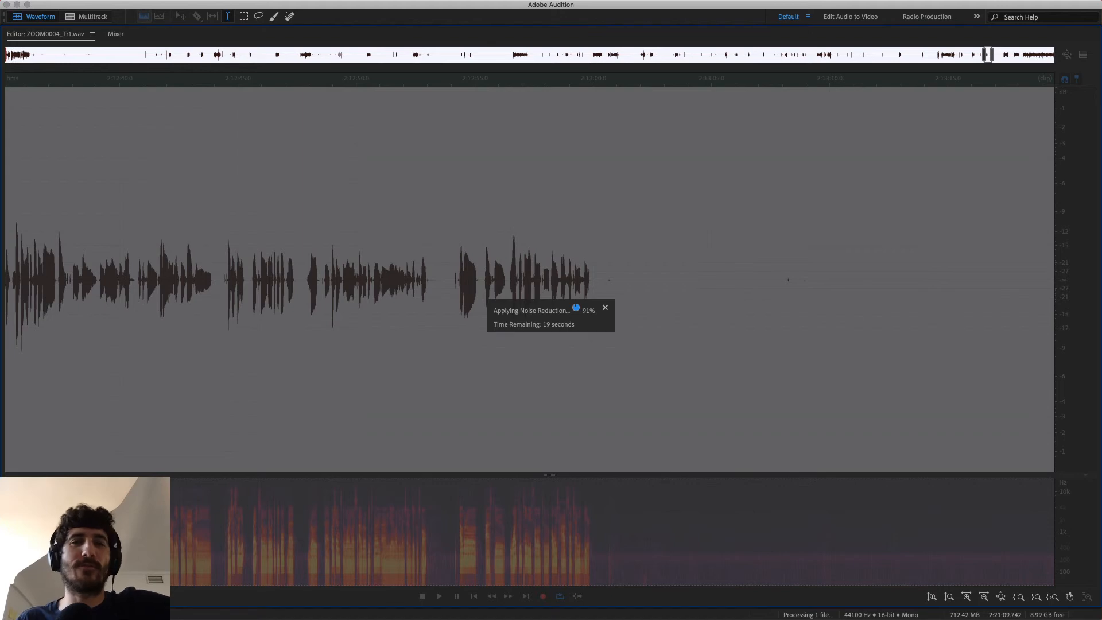
pyautogui.press('super+Tab')
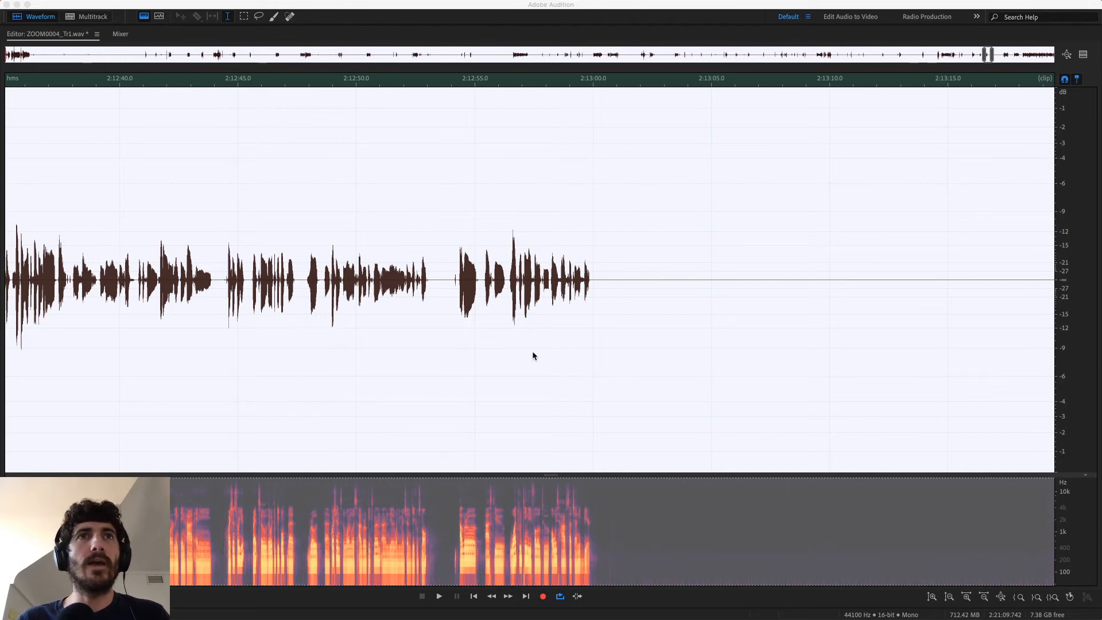
pyautogui.click(371, 81)
pyautogui.click(364, 139)
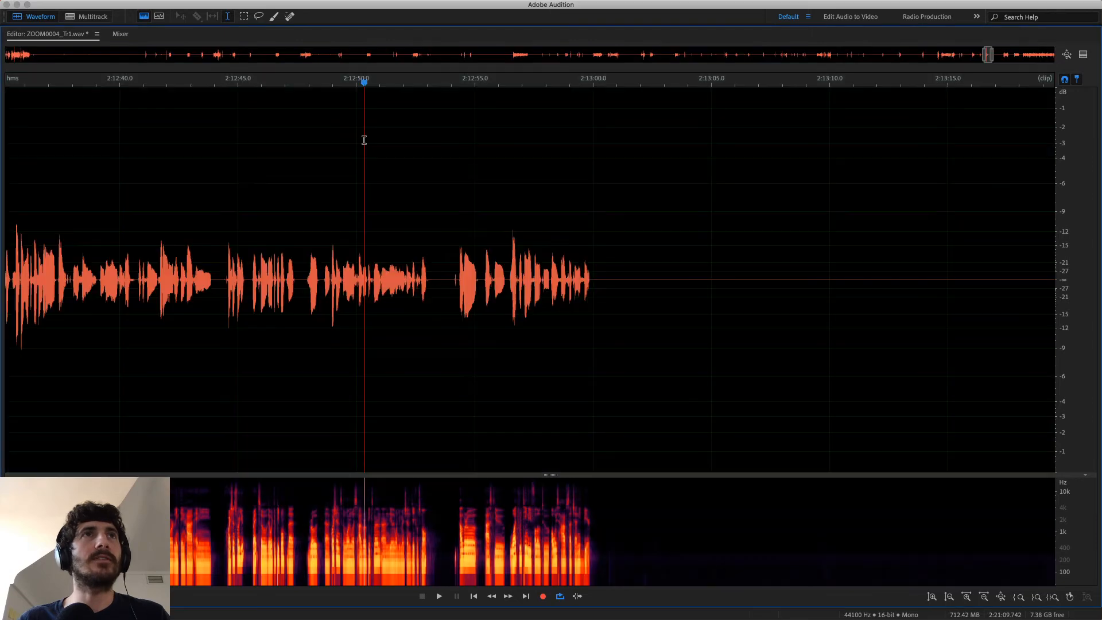
pyautogui.press('space')
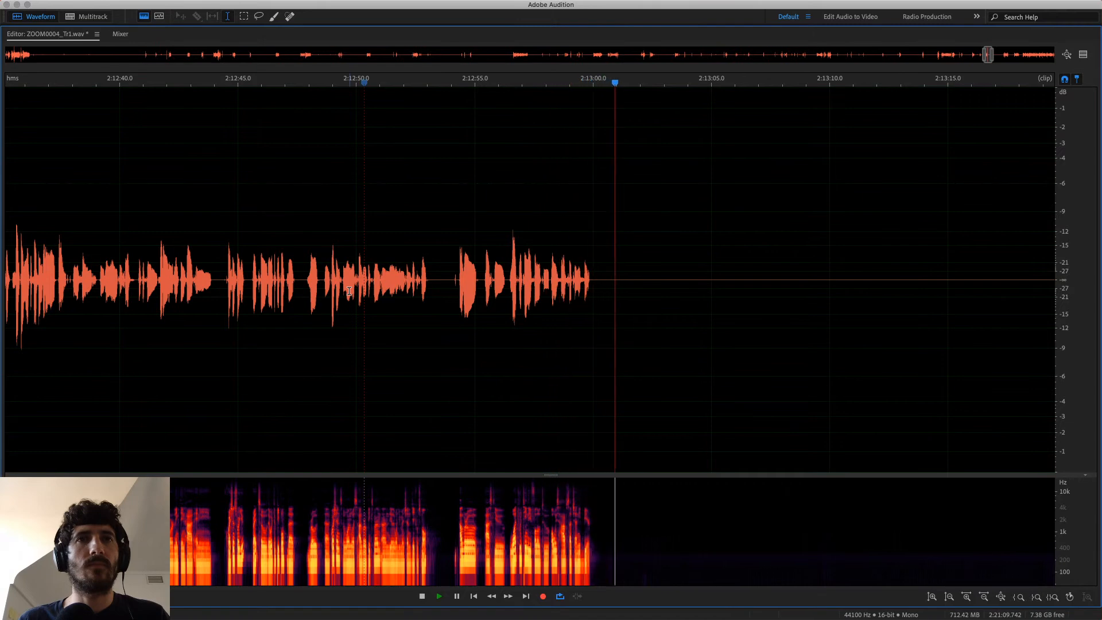
pyautogui.press('space')
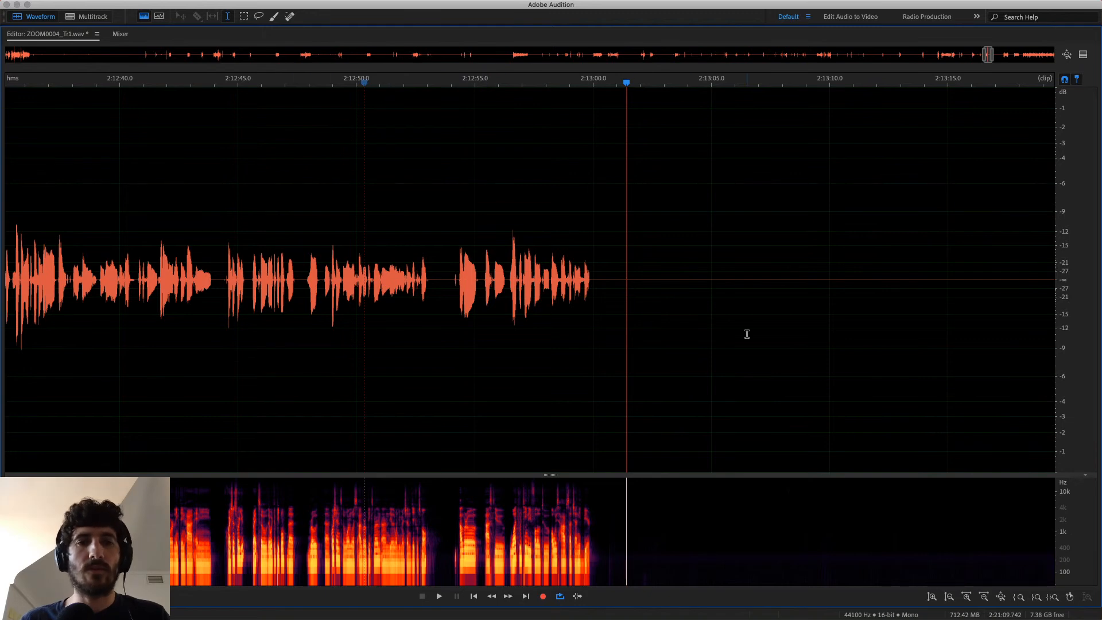
# Inspect the whole noise-reduced waveform and play the loud peak near 1:26:40 up close.
pyautogui.scroll(-6, 747, 336)
pyautogui.scroll(-10, 742, 361)
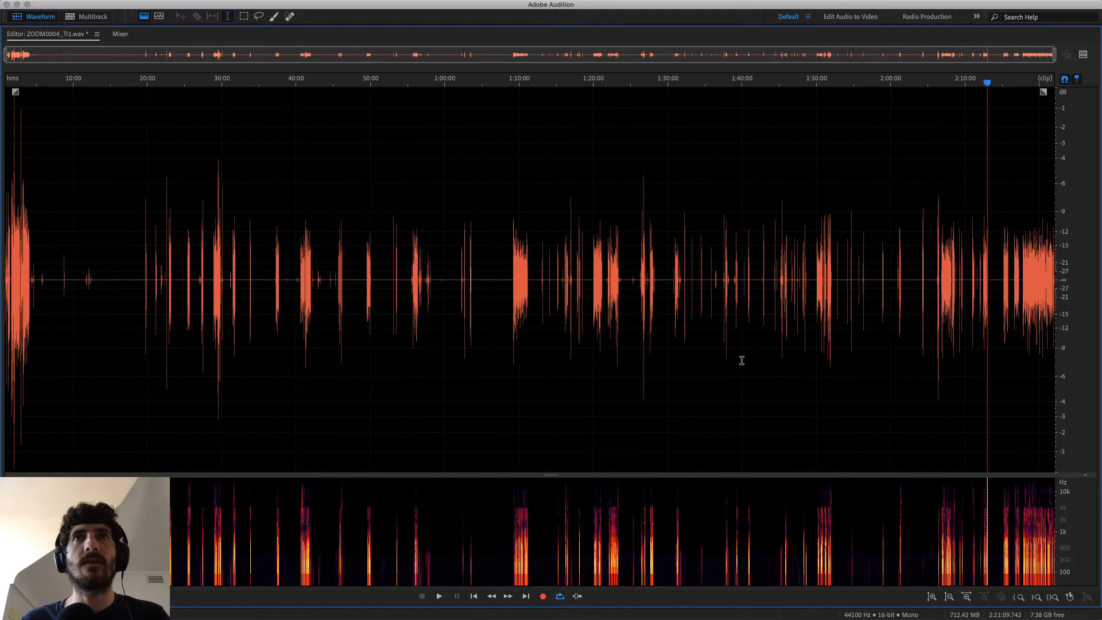
pyautogui.scroll(-2, 1063, 279)
pyautogui.scroll(4, 1063, 279)
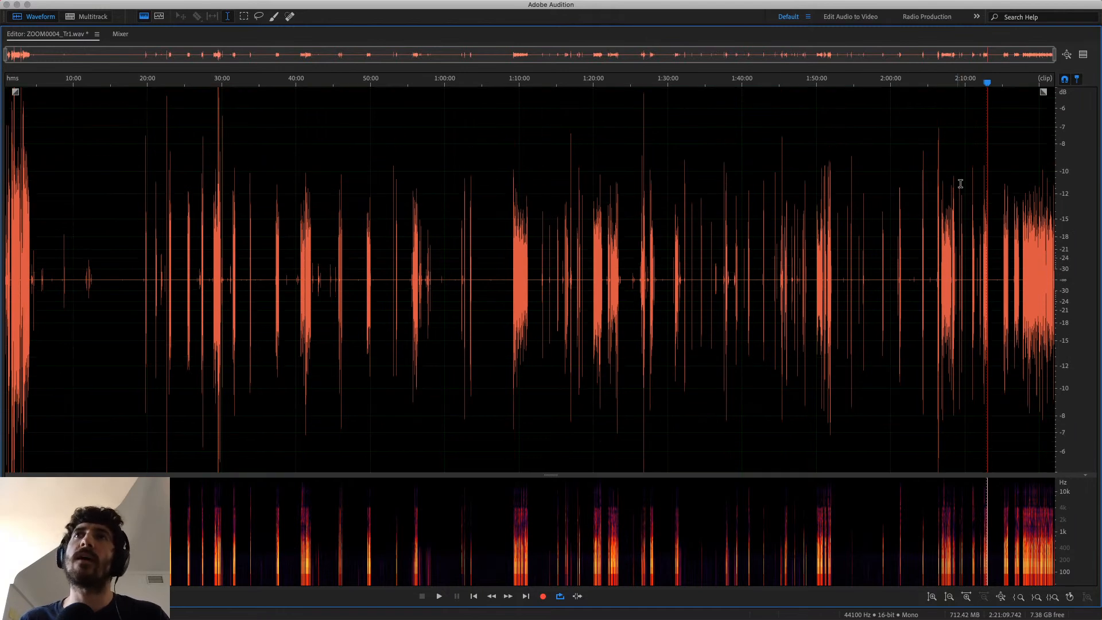
pyautogui.scroll(1, 967, 170)
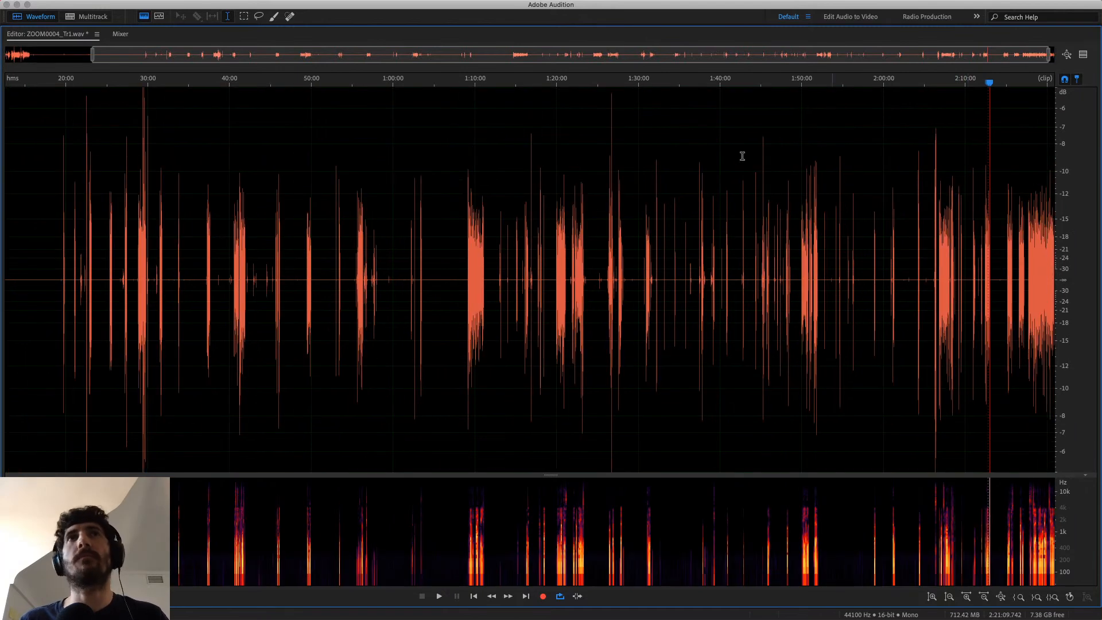
pyautogui.click(611, 86)
pyautogui.press('space')
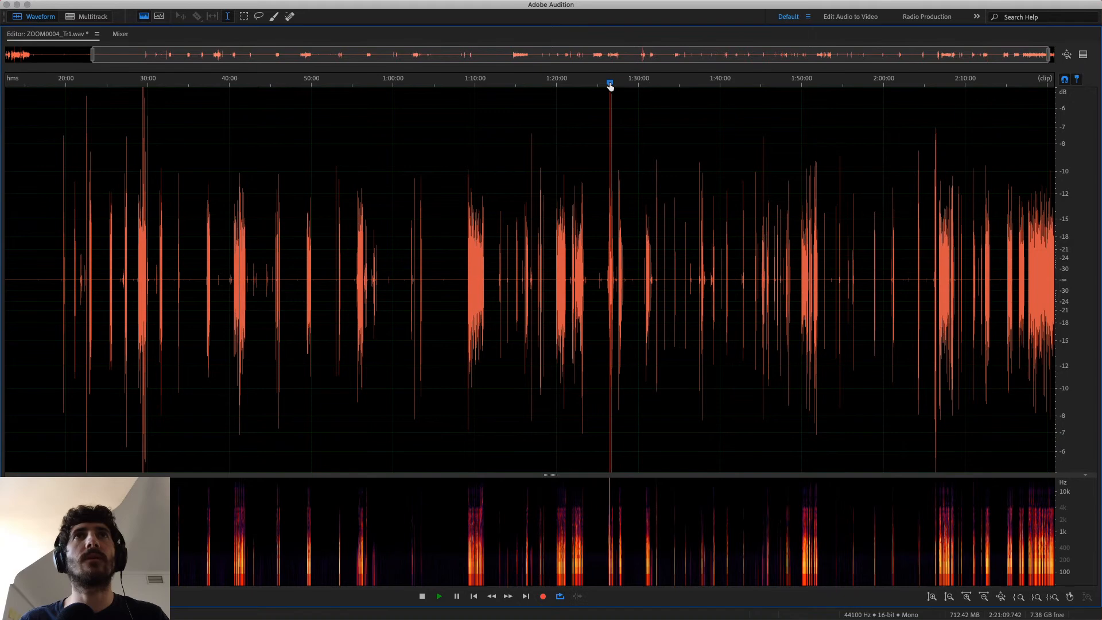
pyautogui.scroll(1, 596, 153)
pyautogui.scroll(4, 536, 182)
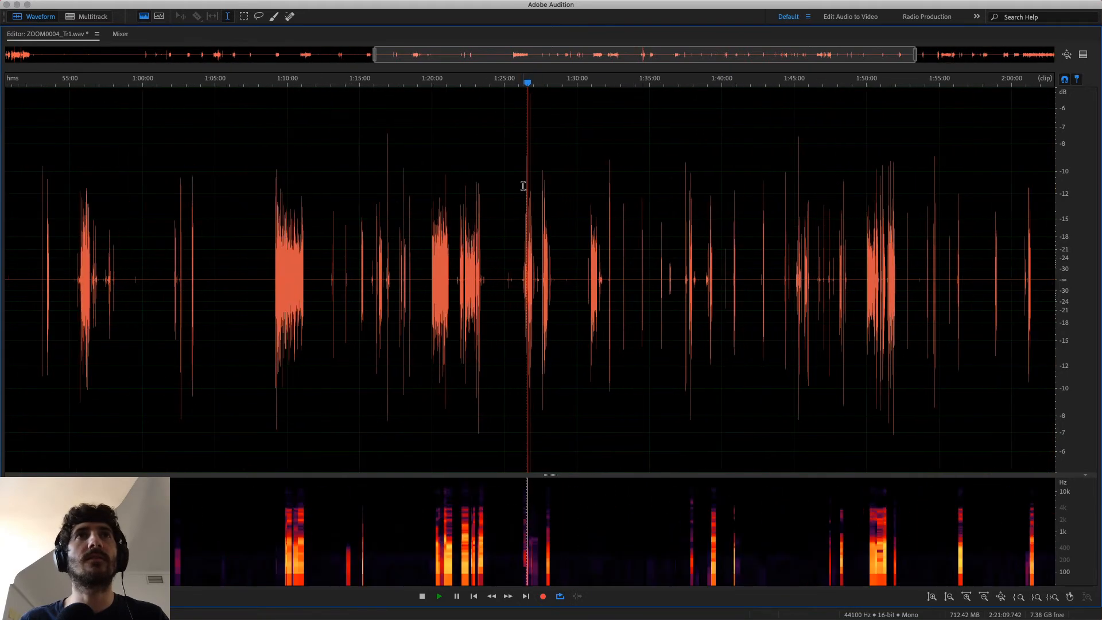
pyautogui.scroll(3, 537, 198)
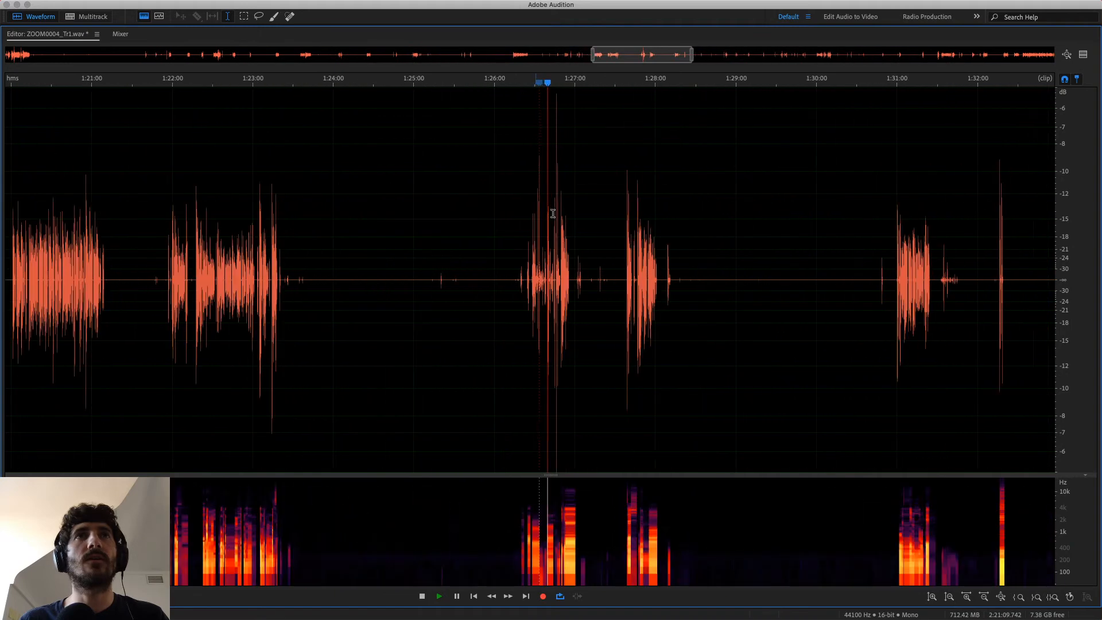
pyautogui.scroll(2, 565, 102)
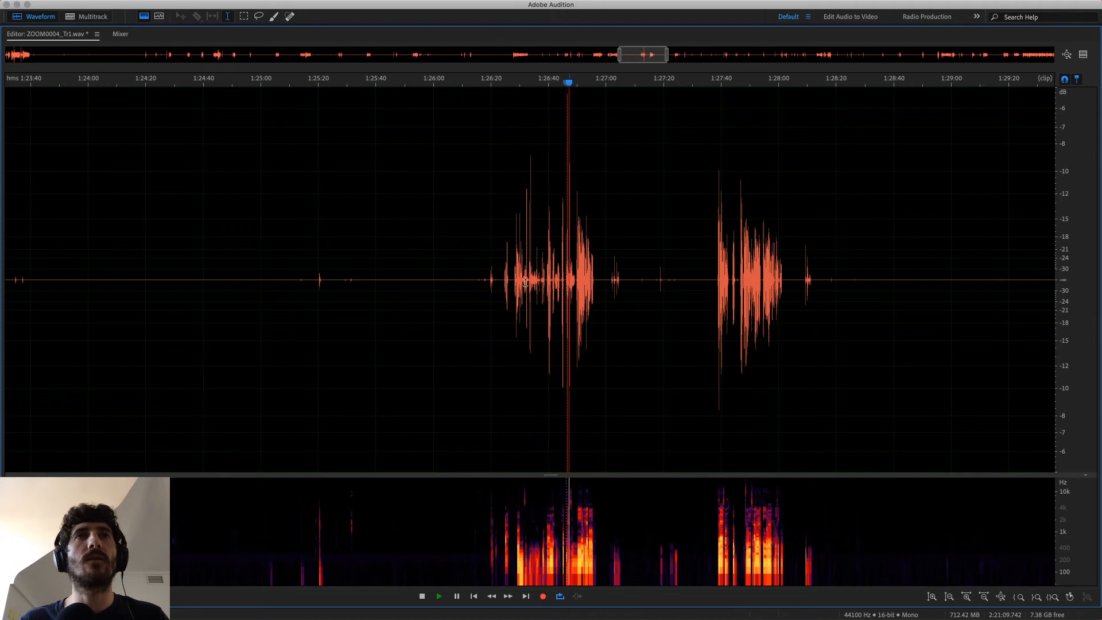
pyautogui.press('space')
pyautogui.scroll(-3, 484, 315)
pyautogui.scroll(-10, 484, 315)
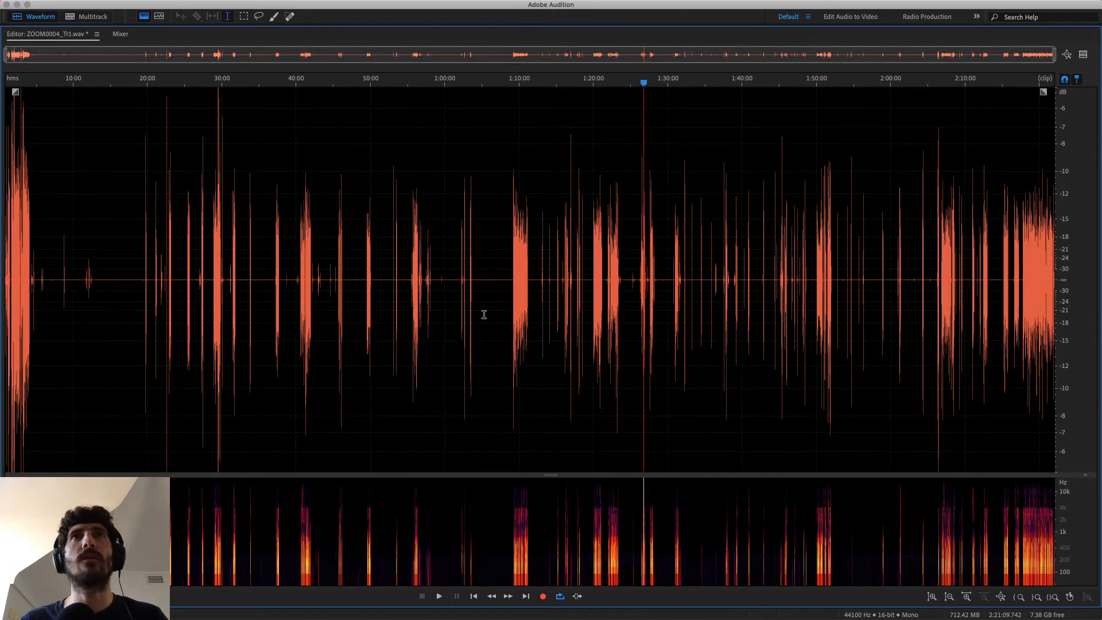
# Spot-check the noise-reduced recording by playing it near 1:52, 2:08 and 2:19.
pyautogui.click(834, 83)
pyautogui.press('space')
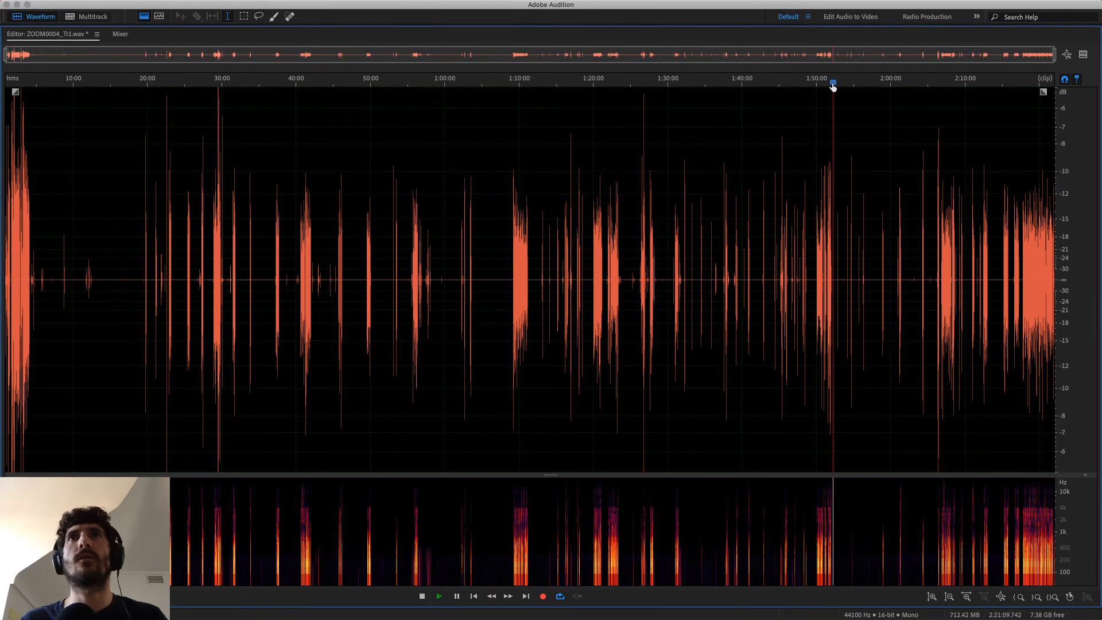
pyautogui.click(953, 83)
pyautogui.click(1031, 83)
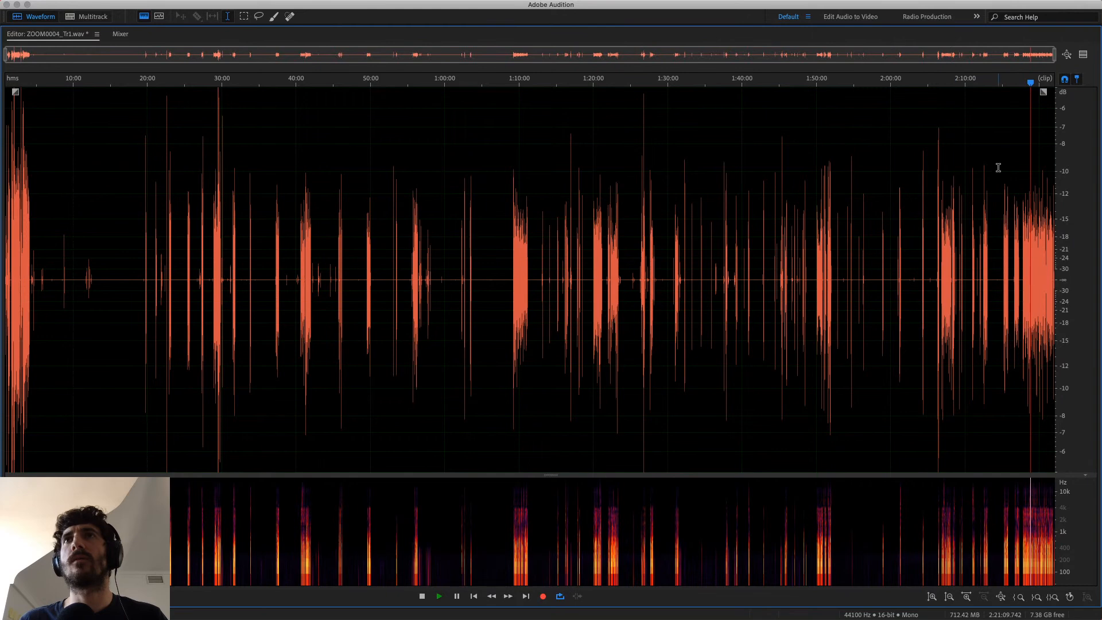
pyautogui.press('space')
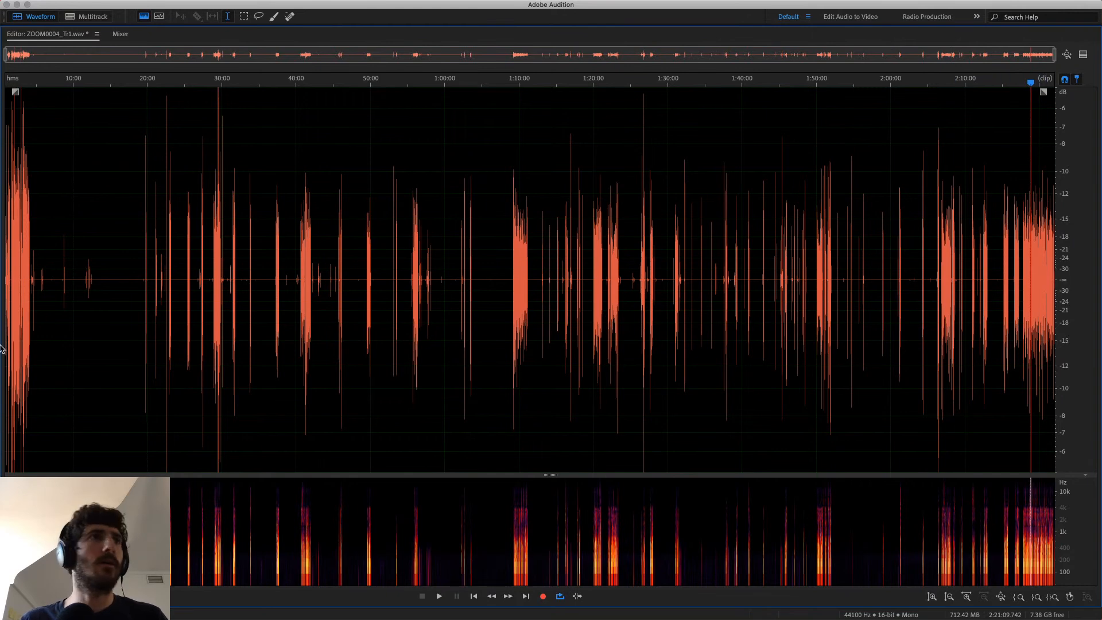
# Switch to Chrome, look up the first Single-band Compressor row's settings in the workflow sheet, and return to Audition.
pyautogui.click(12, 287)
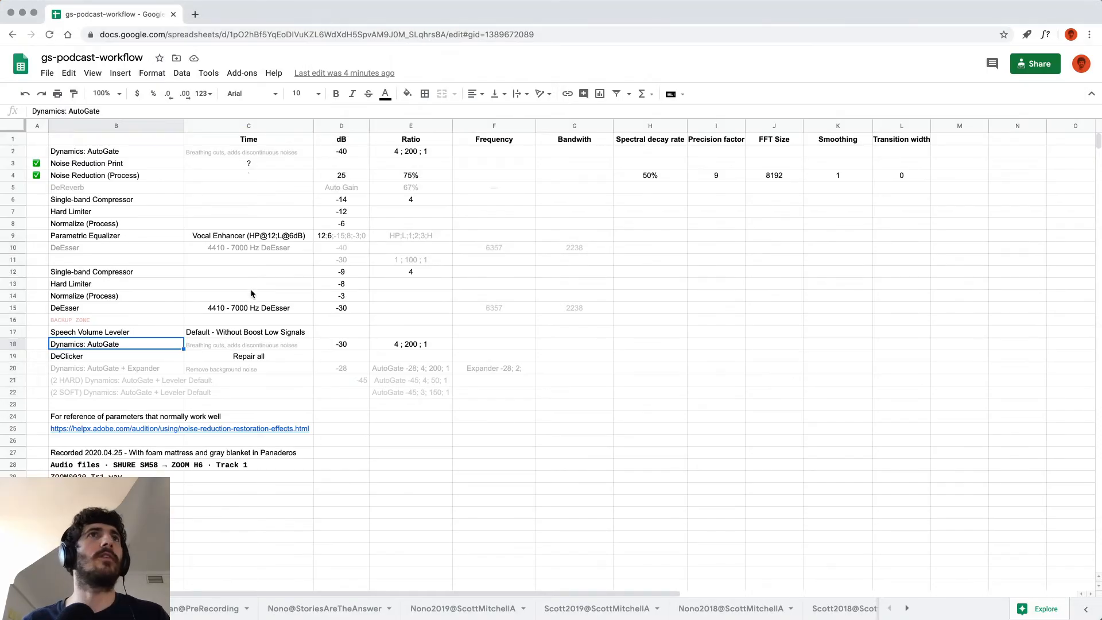
pyautogui.click(343, 202)
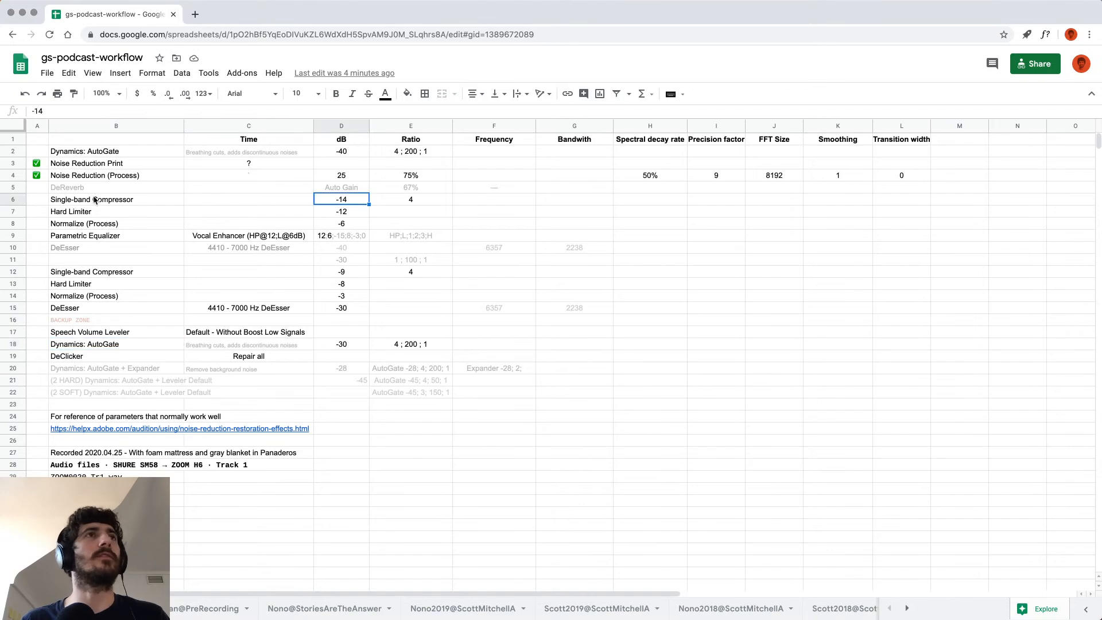
pyautogui.press('super+Tab')
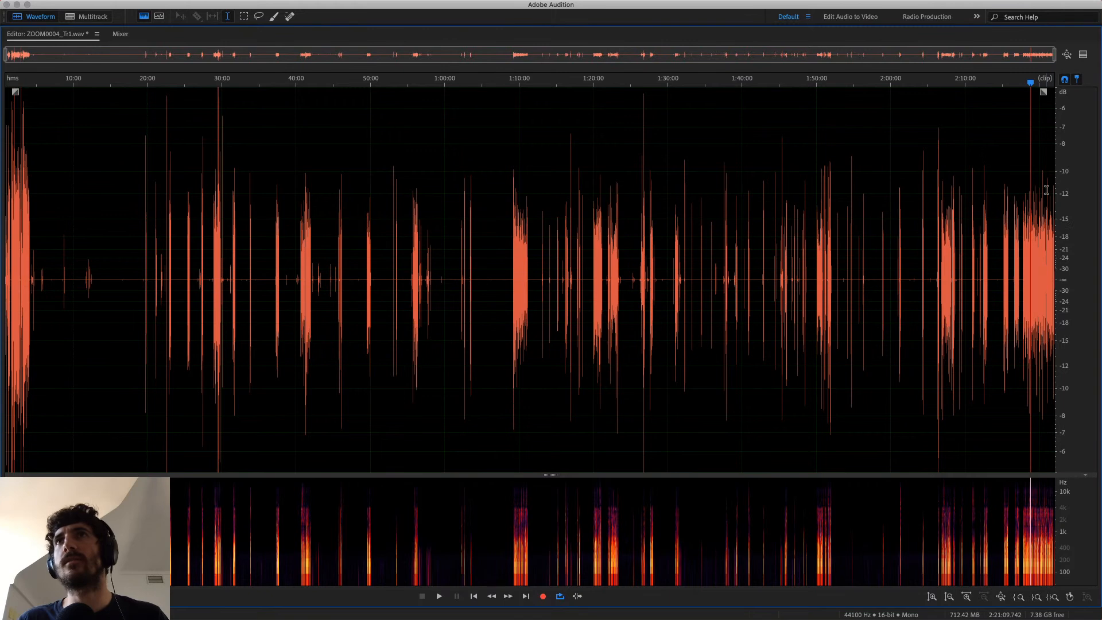
# Undo the noise reduction on ZOOM0004_Tr1.wav and activate the Marquee Selection tool.
pyautogui.press('m')
pyautogui.press('super+z')
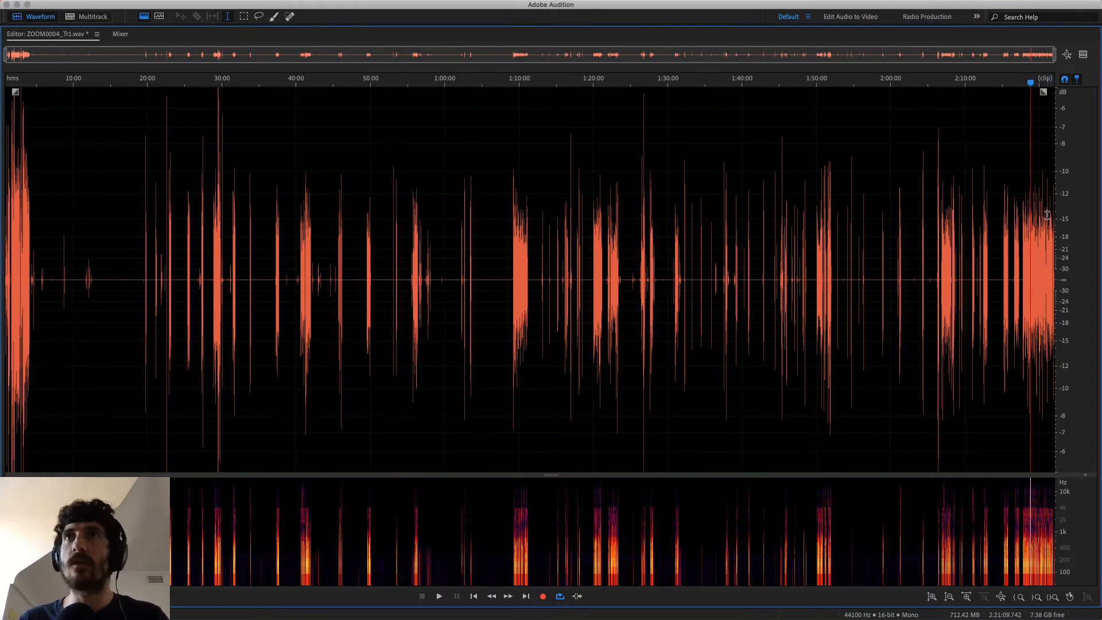
pyautogui.press('b')
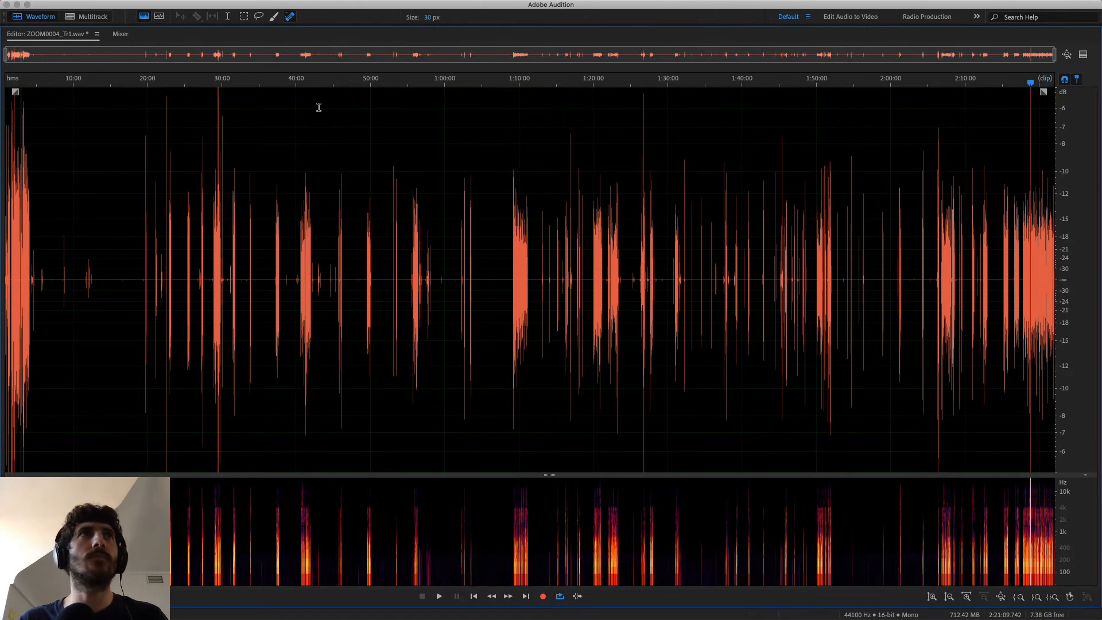
pyautogui.press('super+a')
pyautogui.press('e')
pyautogui.click(462, 208)
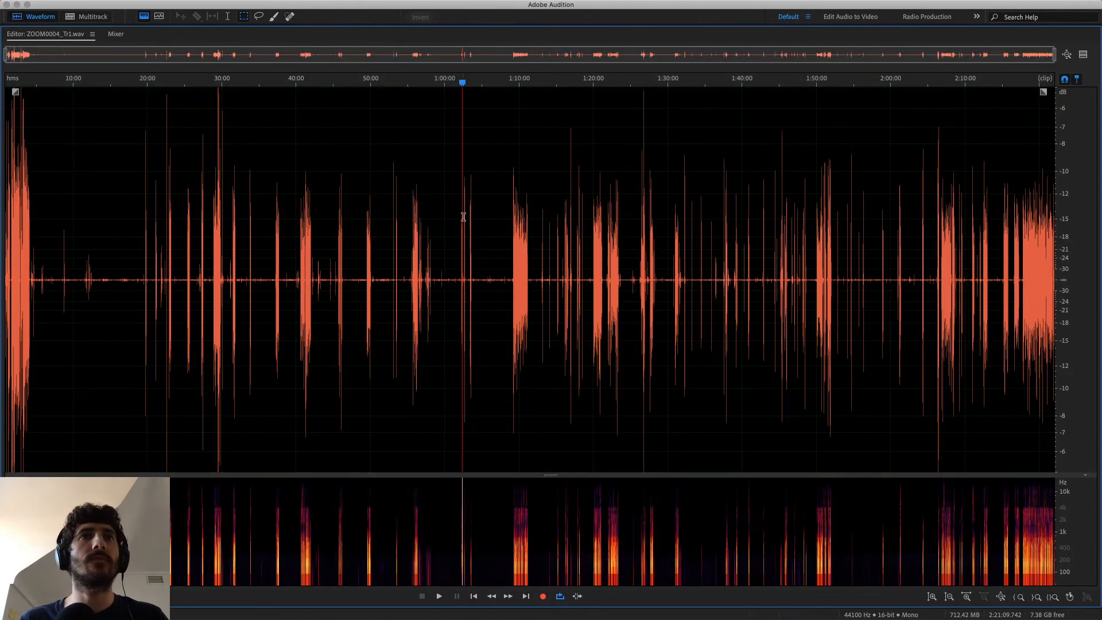
# Try rectangular selections in the waveform and spectral displays, clearing each one.
pyautogui.moveTo(302, 163); pyautogui.dragTo(458, 233)
pyautogui.click(543, 223)
pyautogui.moveTo(394, 511); pyautogui.dragTo(462, 544)
pyautogui.click(560, 525)
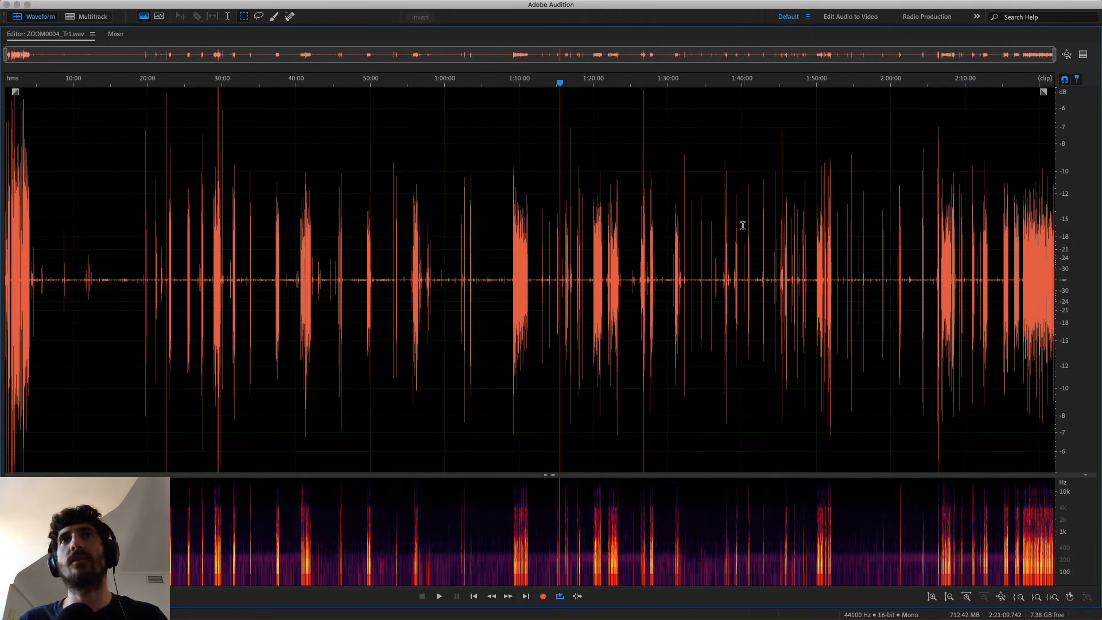
# Find and open the Single-band Compressor effect and set its threshold to -15 dB.
pyautogui.moveTo(319, 2)
pyautogui.click(381, 5)
pyautogui.write('single band com')
pyautogui.press('Down')
pyautogui.press('Return')
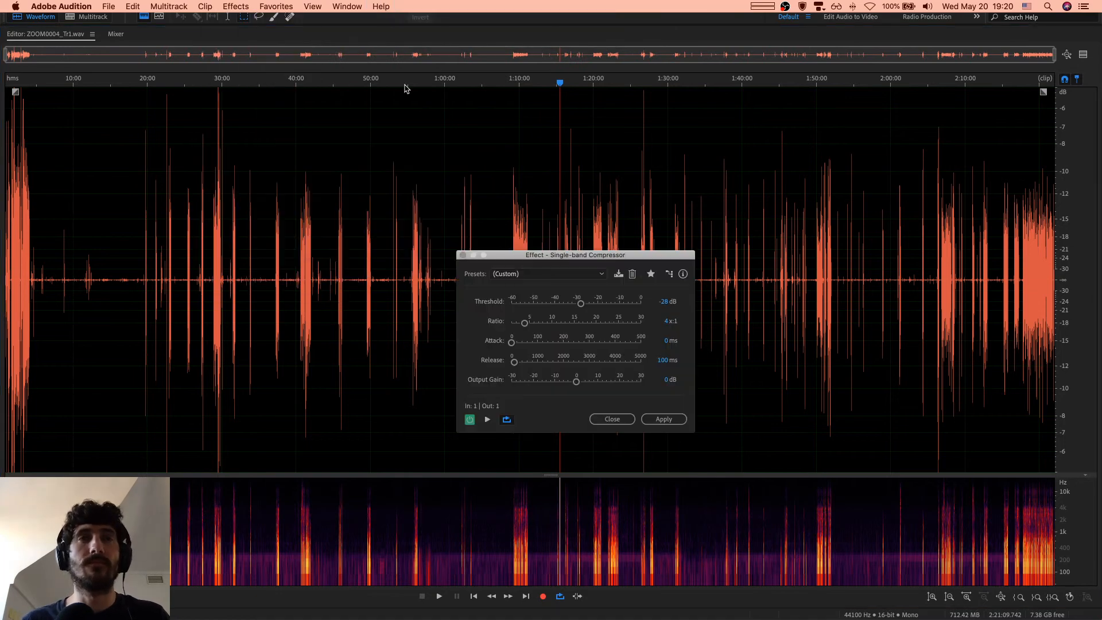
pyautogui.click(662, 301)
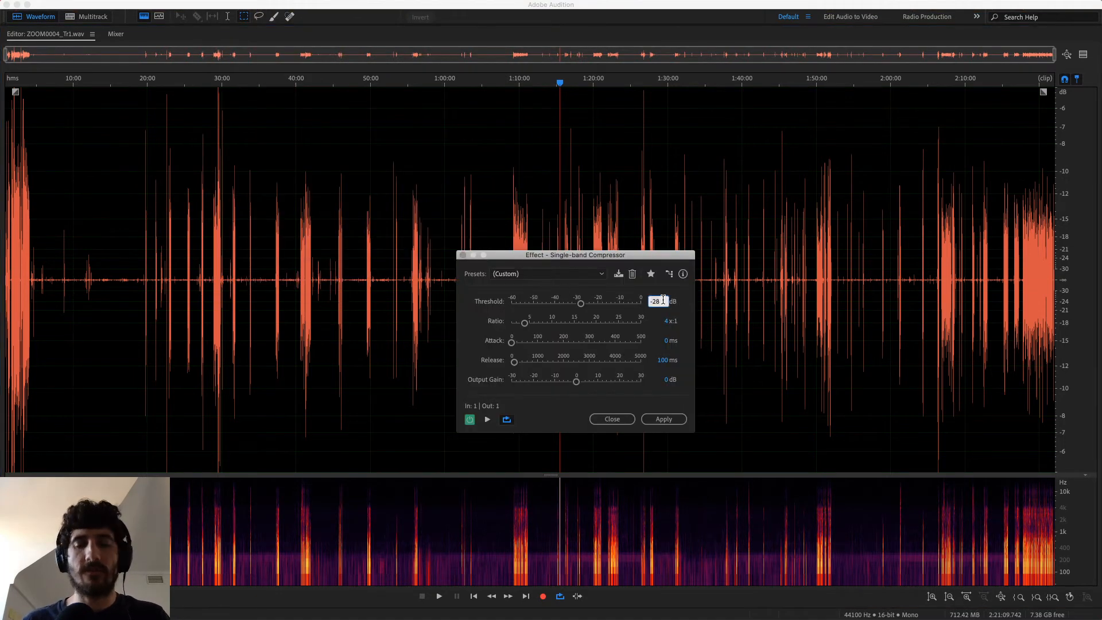
pyautogui.write('-15')
pyautogui.press('Tab')
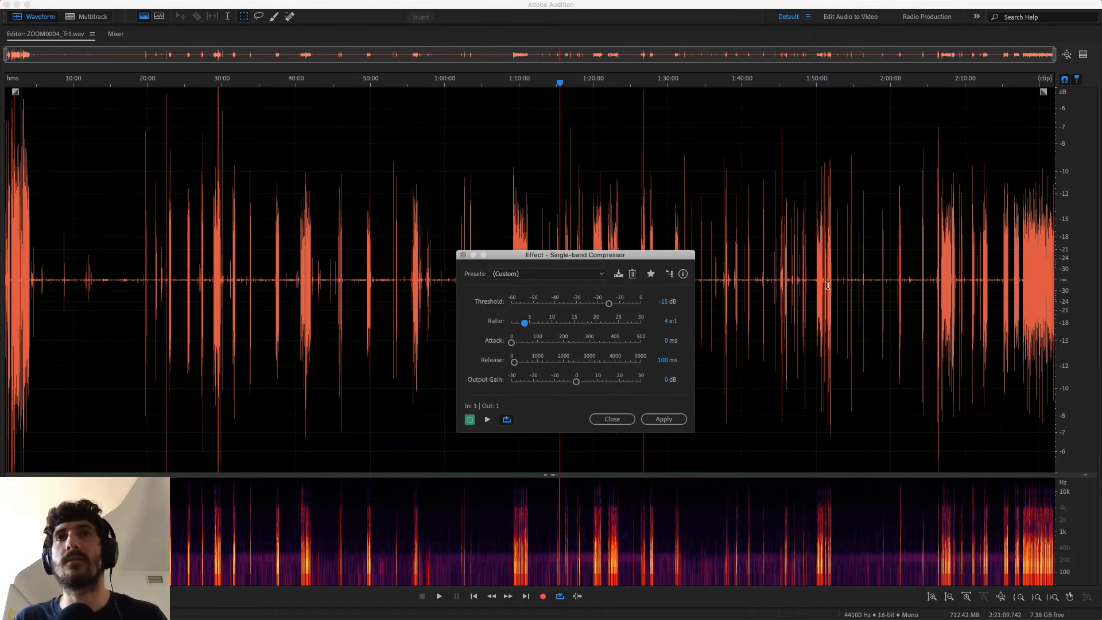
# Select the speech from about 28:40 to 30:35 and compare its Single-band Compressor preview with the original waveform.
pyautogui.scroll(10, 965, 290)
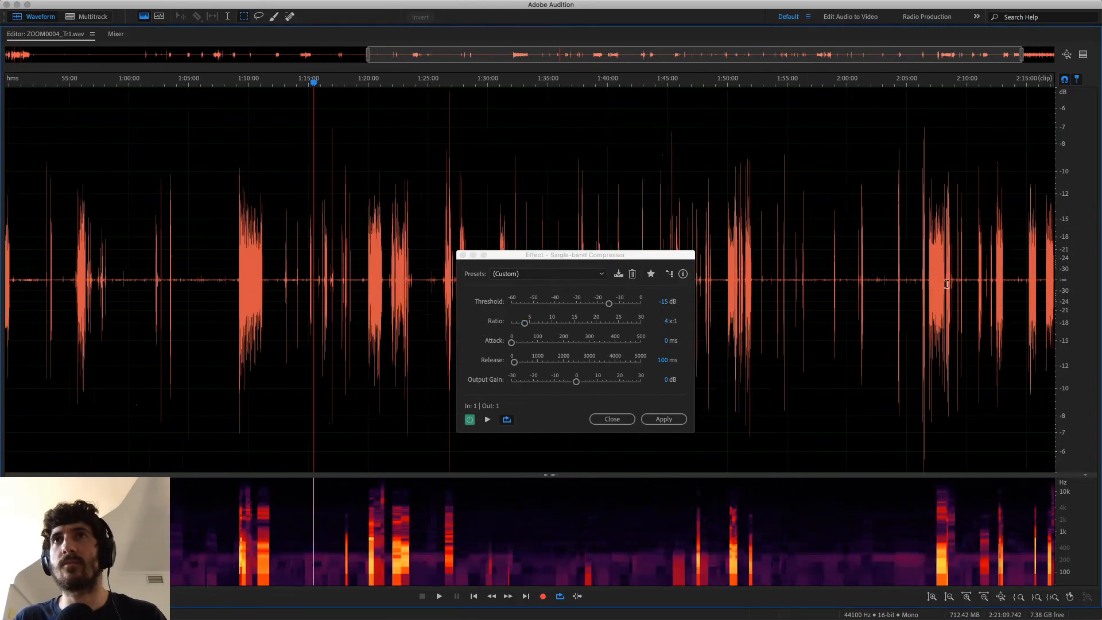
pyautogui.scroll(2, 871, 279)
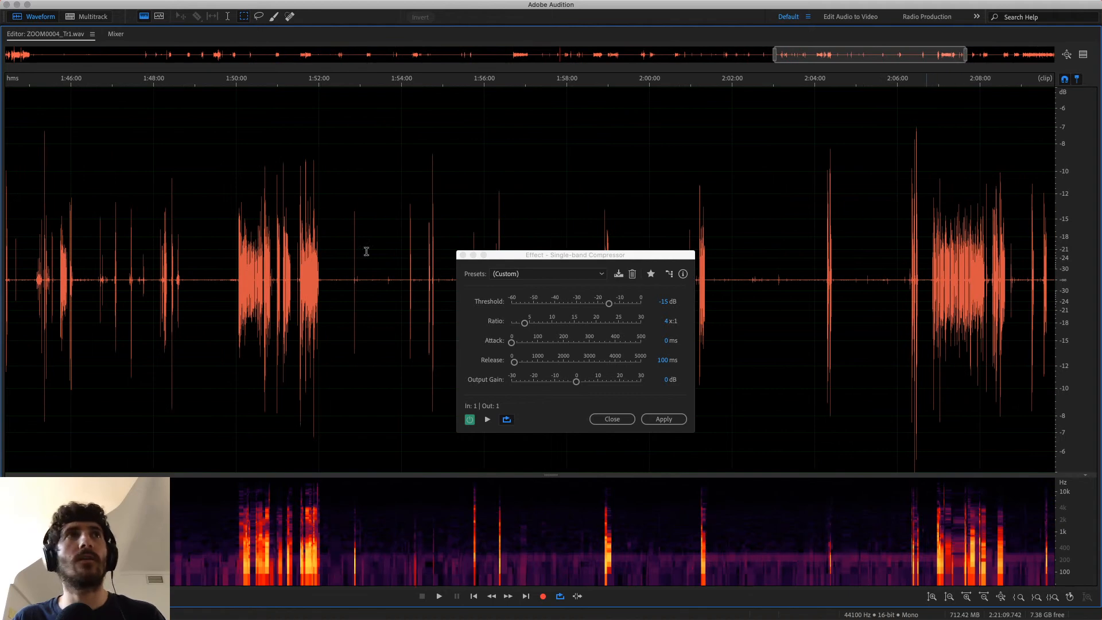
pyautogui.scroll(2, 261, 251)
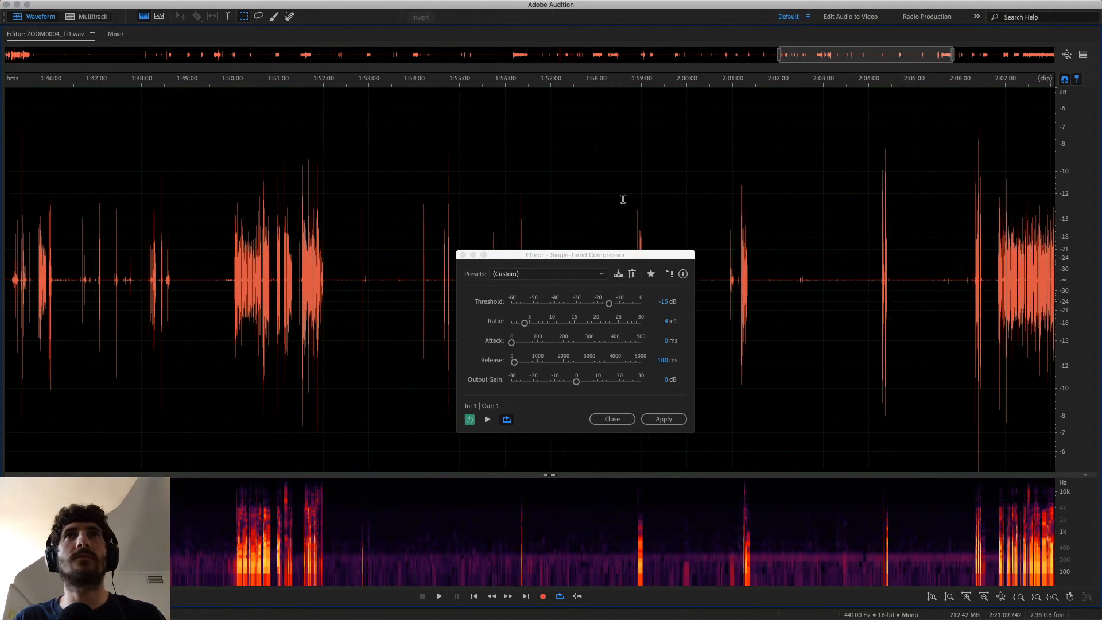
pyautogui.moveTo(862, 56); pyautogui.dragTo(219, 52)
pyautogui.moveTo(532, 256); pyautogui.dragTo(245, 247)
pyautogui.moveTo(544, 275); pyautogui.dragTo(455, 281)
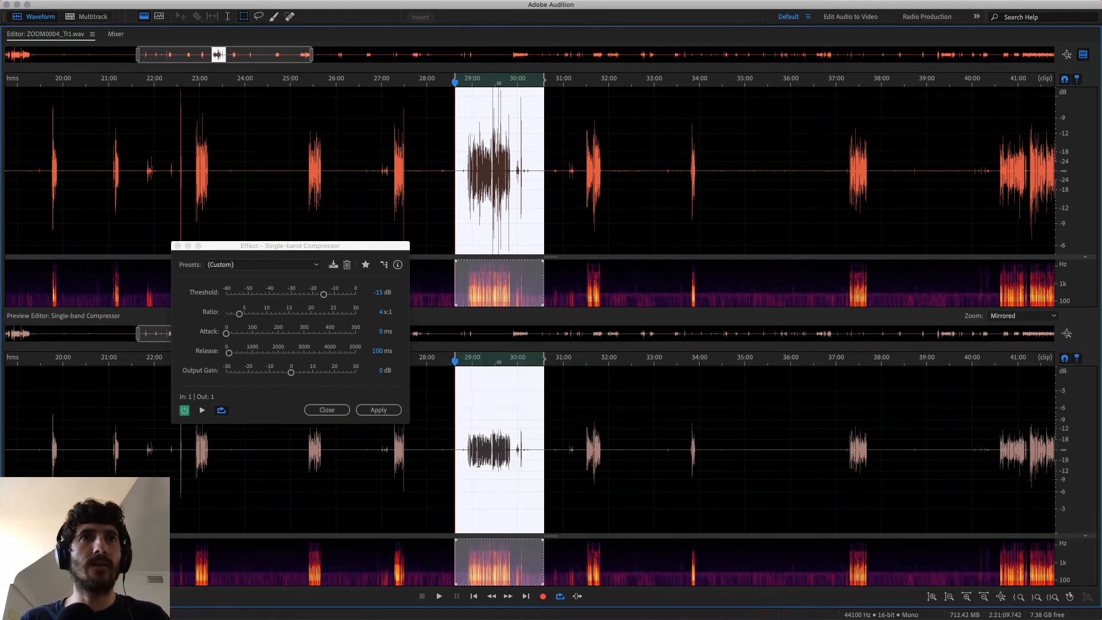
pyautogui.scroll(2, 491, 454)
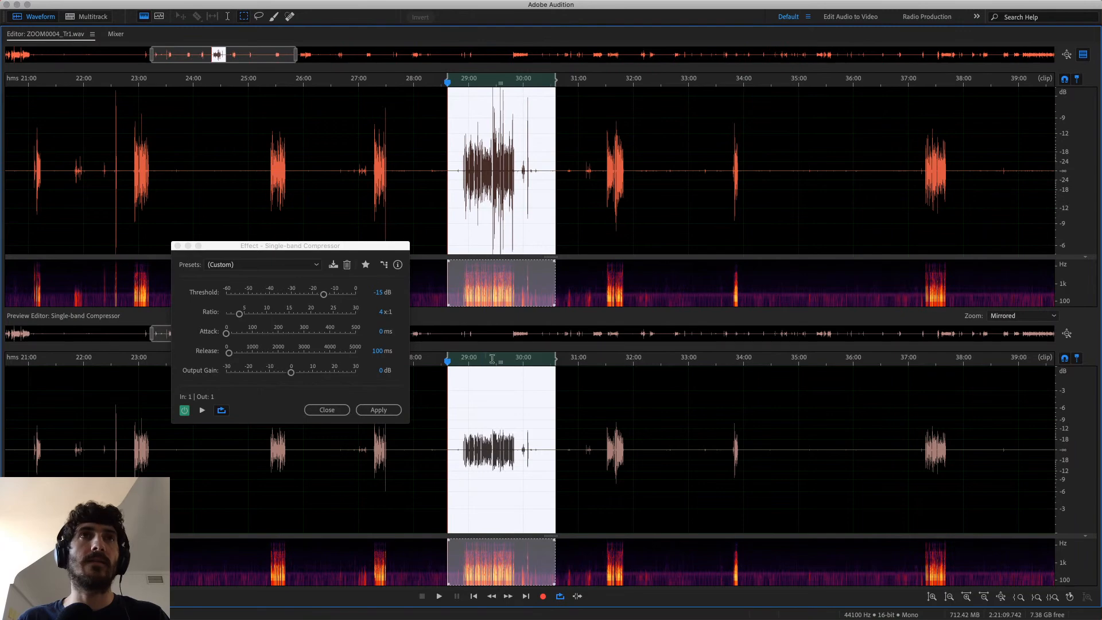
# Clear the short selection and select the entire recording for the compressor.
pyautogui.click(442, 190)
pyautogui.press('super+a')
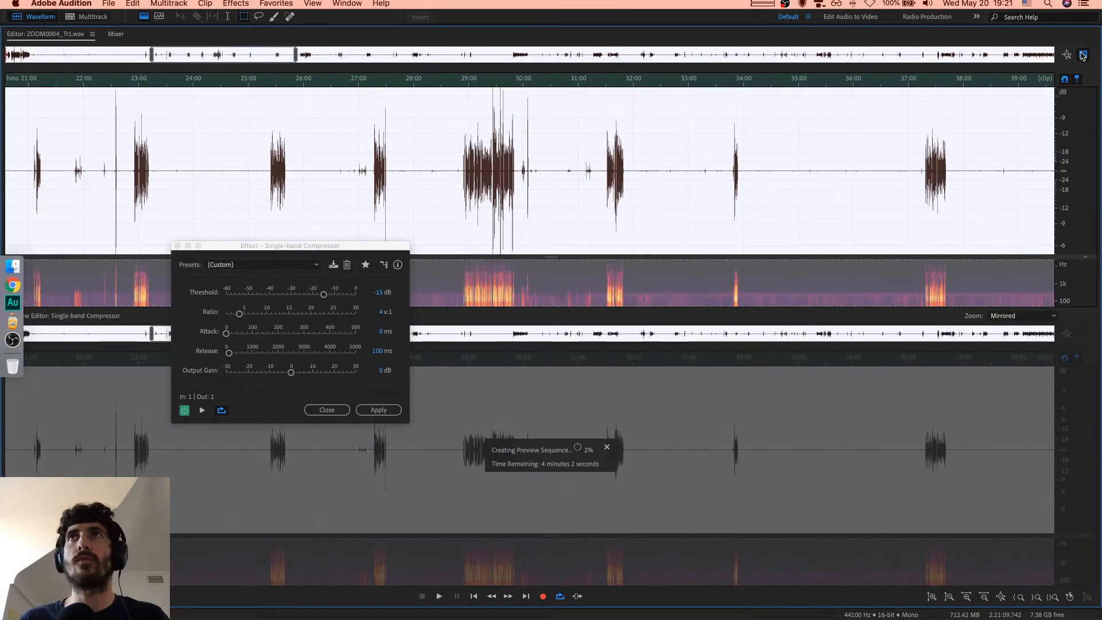
# Hide the effect preview editor and apply the Single-band Compressor with its current settings.
pyautogui.click(1084, 55)
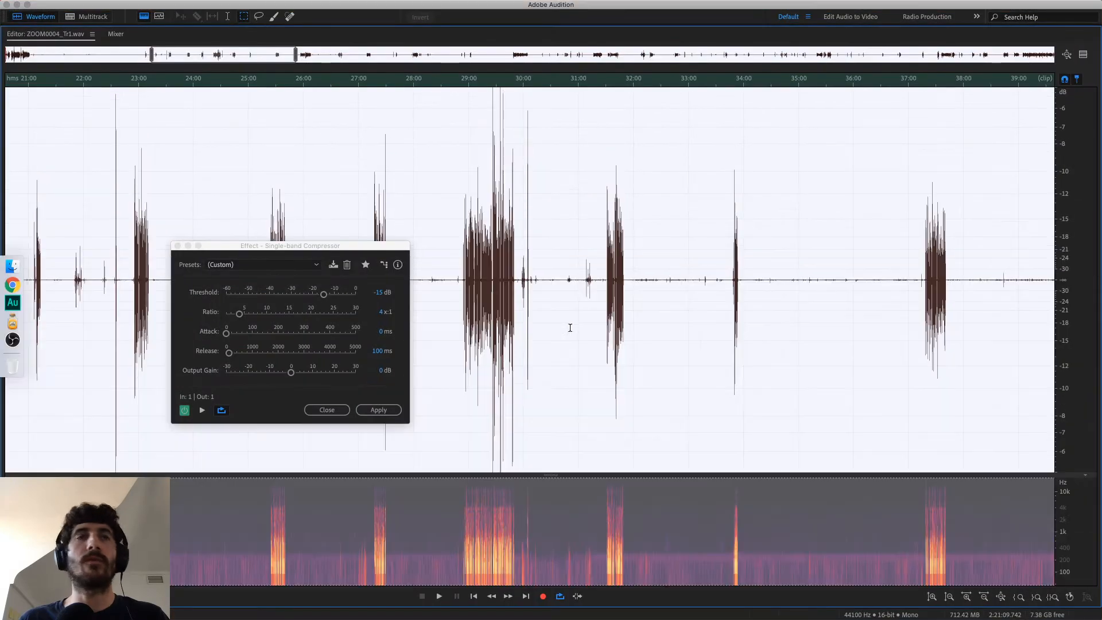
pyautogui.click(379, 409)
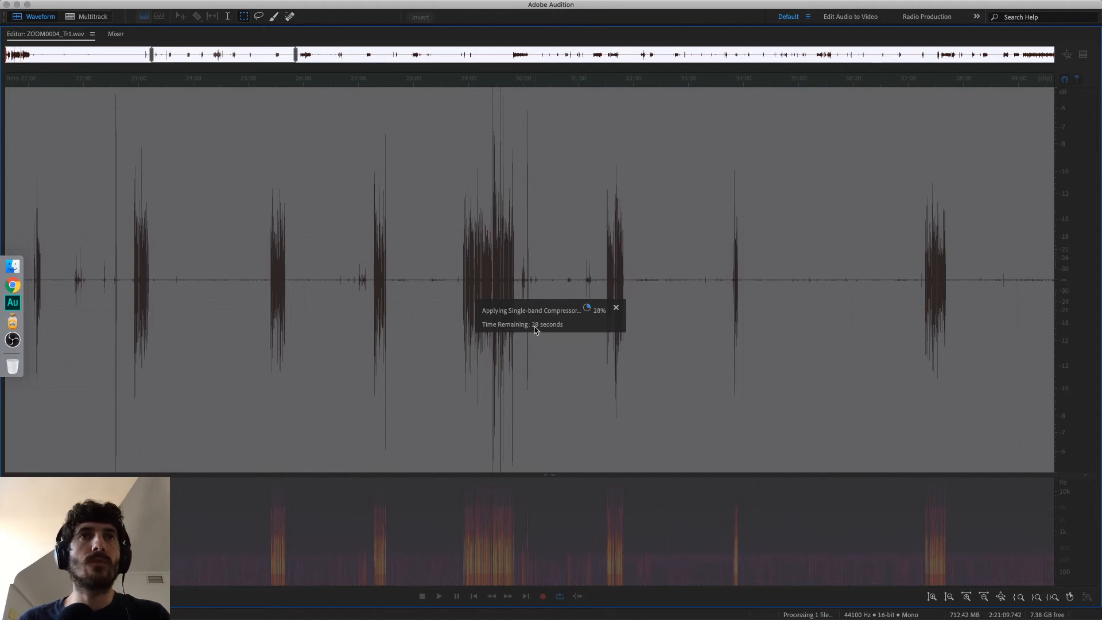
# Switch to the workflow spreadsheet in Chrome, set the first Single-band Compressor's dB to -15 and add the green check mark to its row.
pyautogui.click(4, 290)
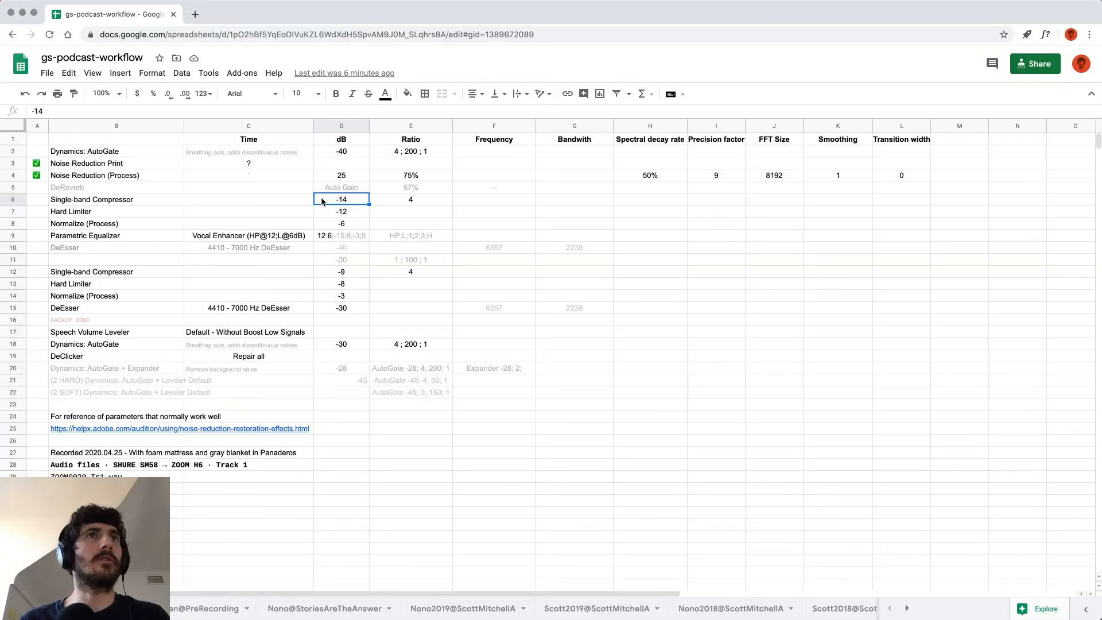
pyautogui.write('-15')
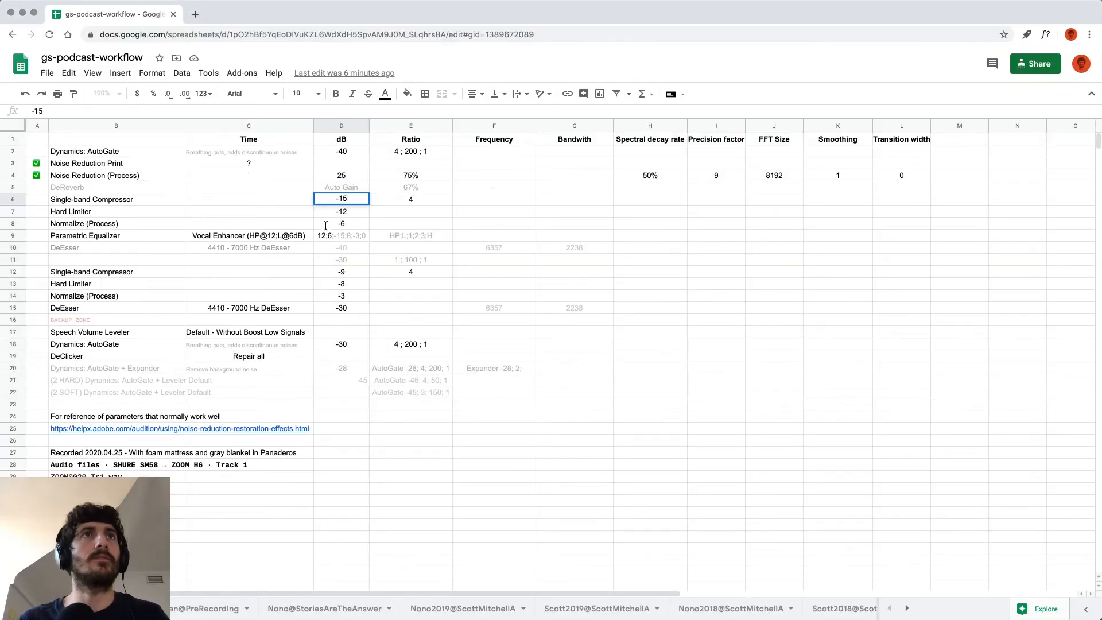
pyautogui.click(43, 179)
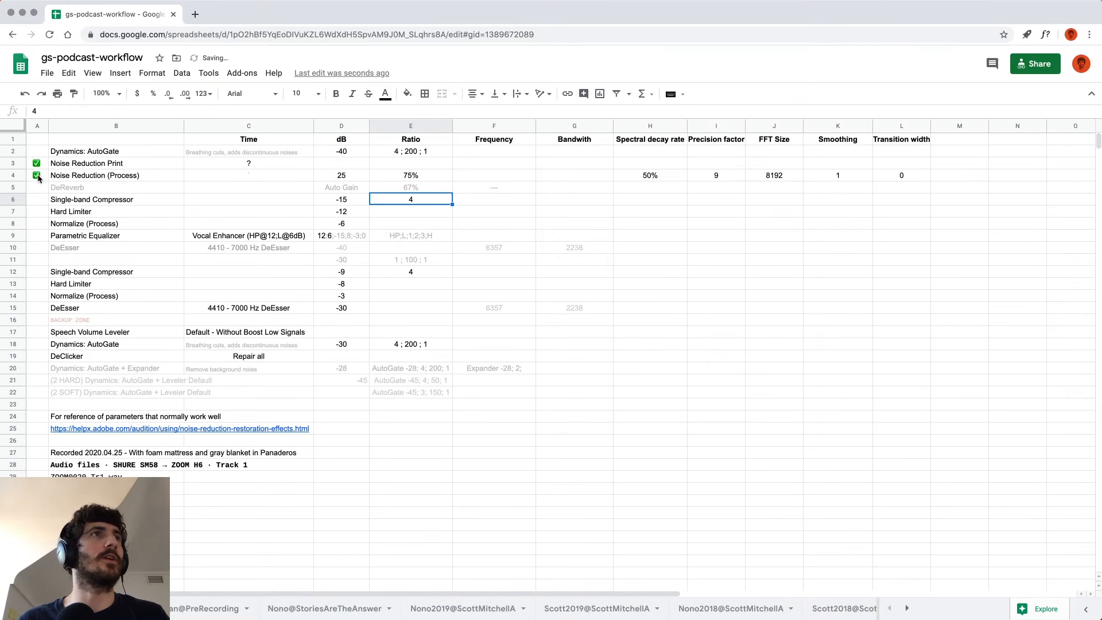
pyautogui.click(41, 201)
pyautogui.click(41, 214)
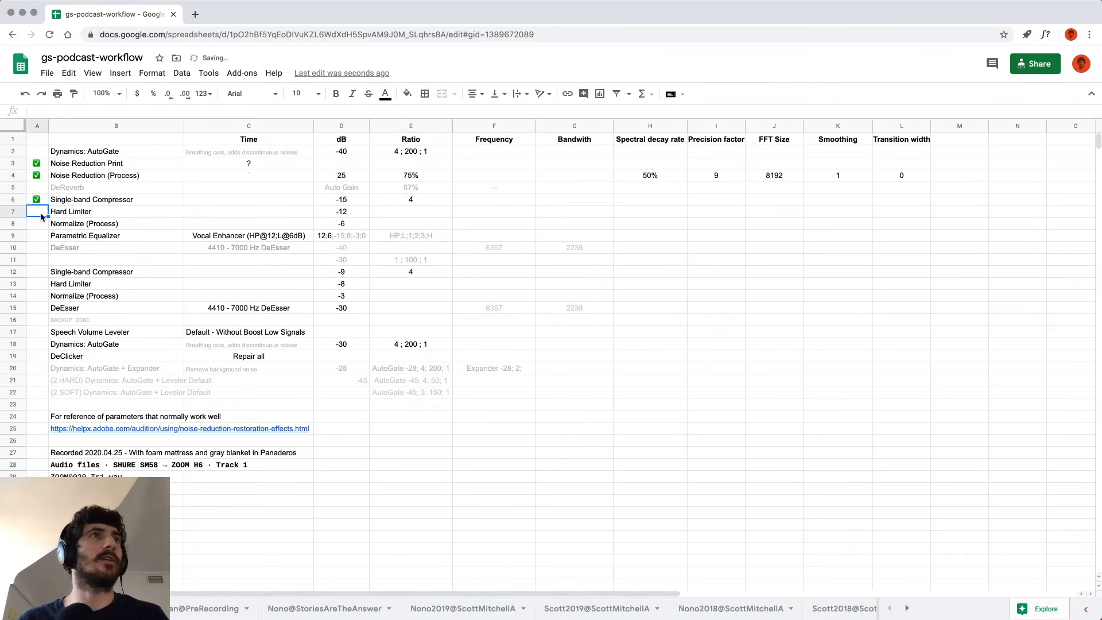
# Examine the compressed waveform's peak levels in Audition and compare them with the compressor and Hard Limiter dB values in the Chrome workflow sheet.
pyautogui.moveTo(3, 284)
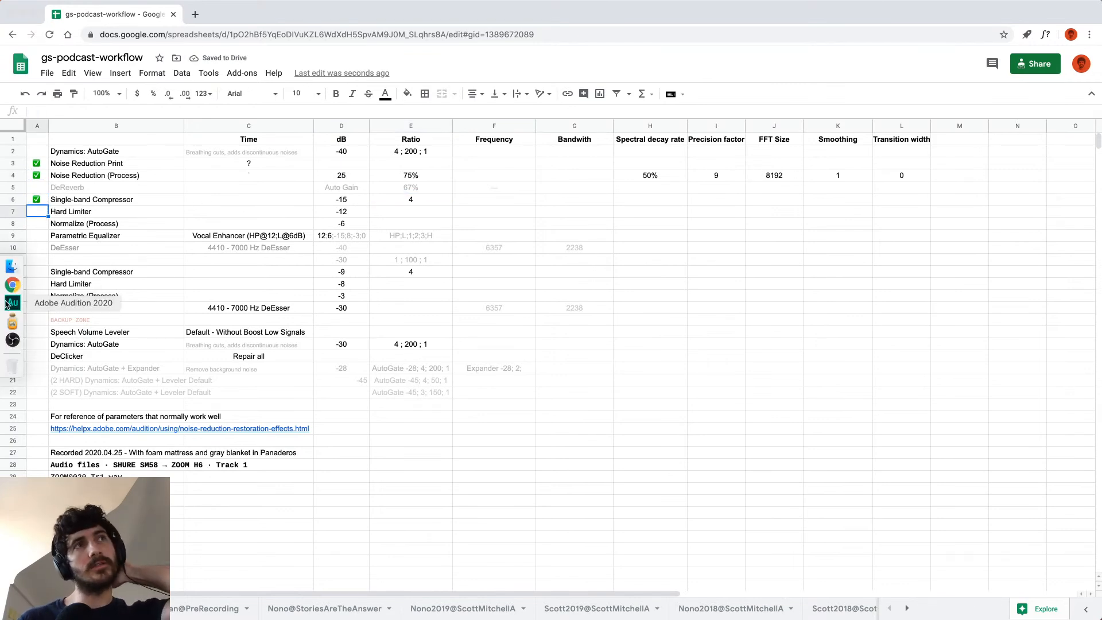
pyautogui.click(12, 303)
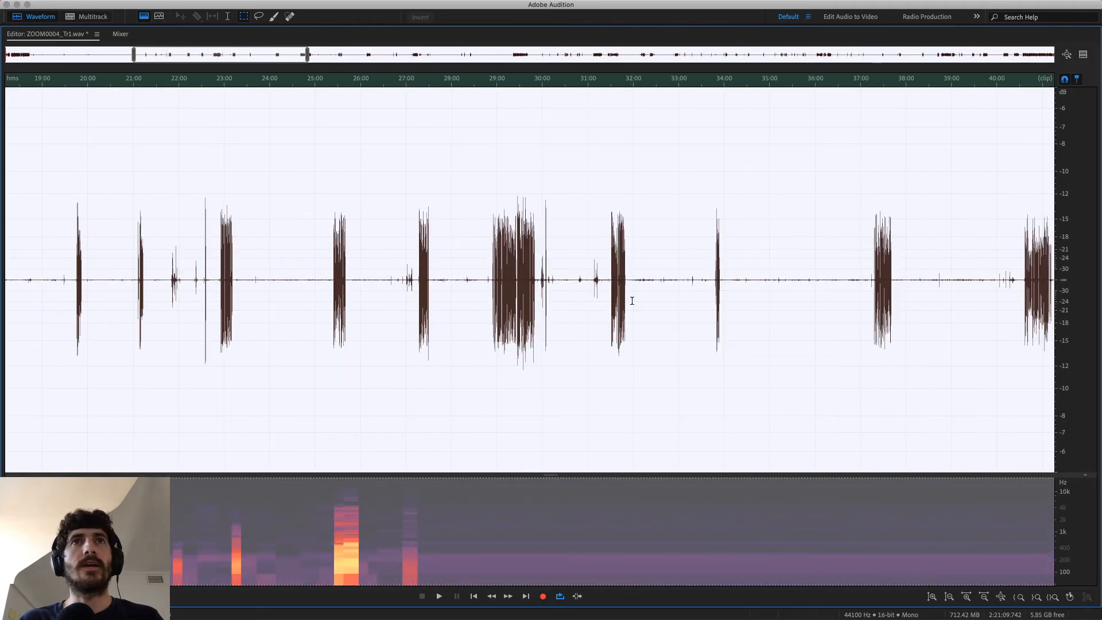
pyautogui.scroll(-4, 632, 301)
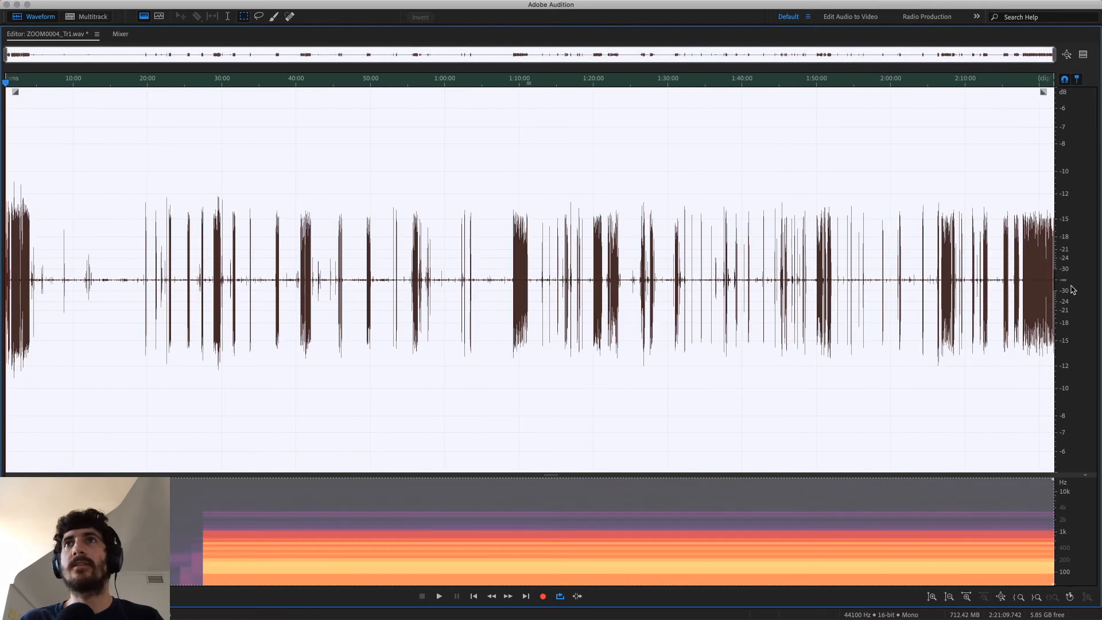
pyautogui.scroll(4, 1068, 291)
pyautogui.scroll(-2, 1067, 294)
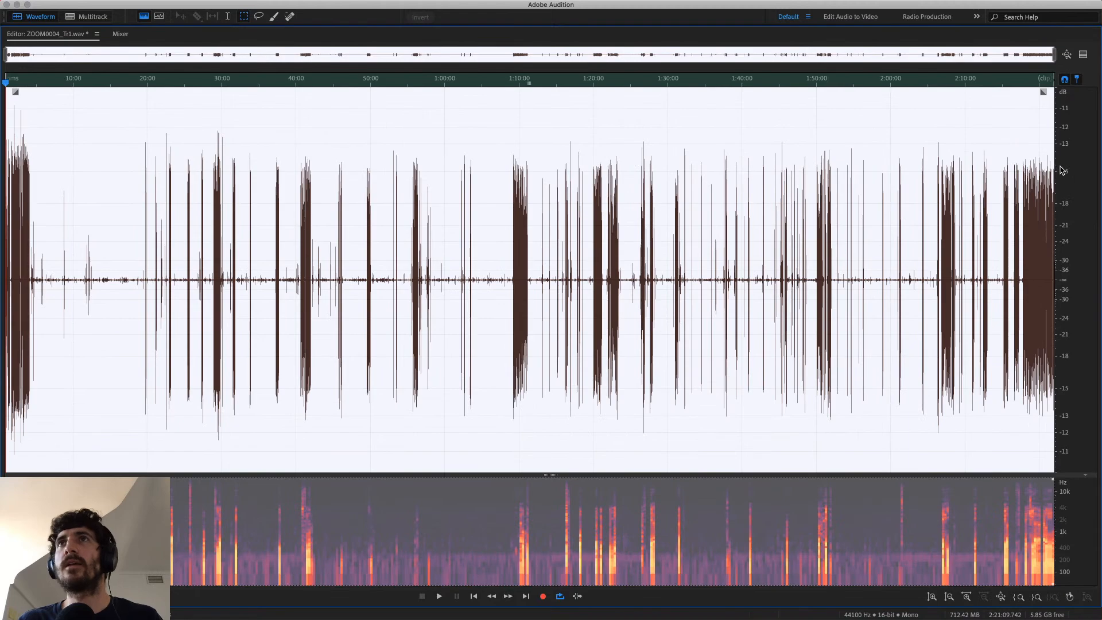
pyautogui.click(9, 284)
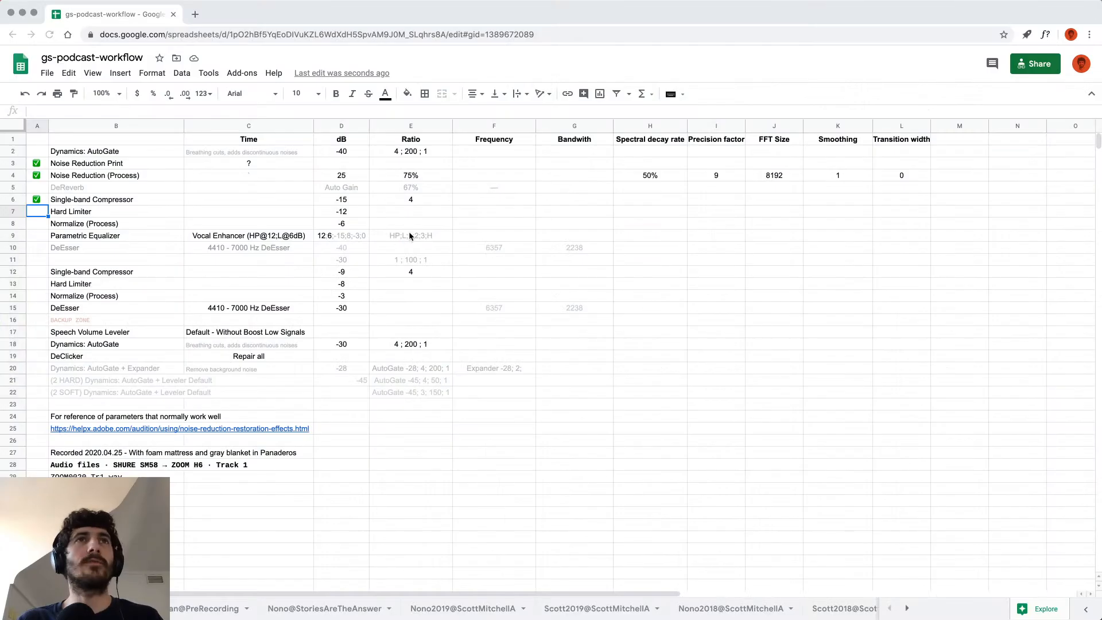
pyautogui.click(337, 199)
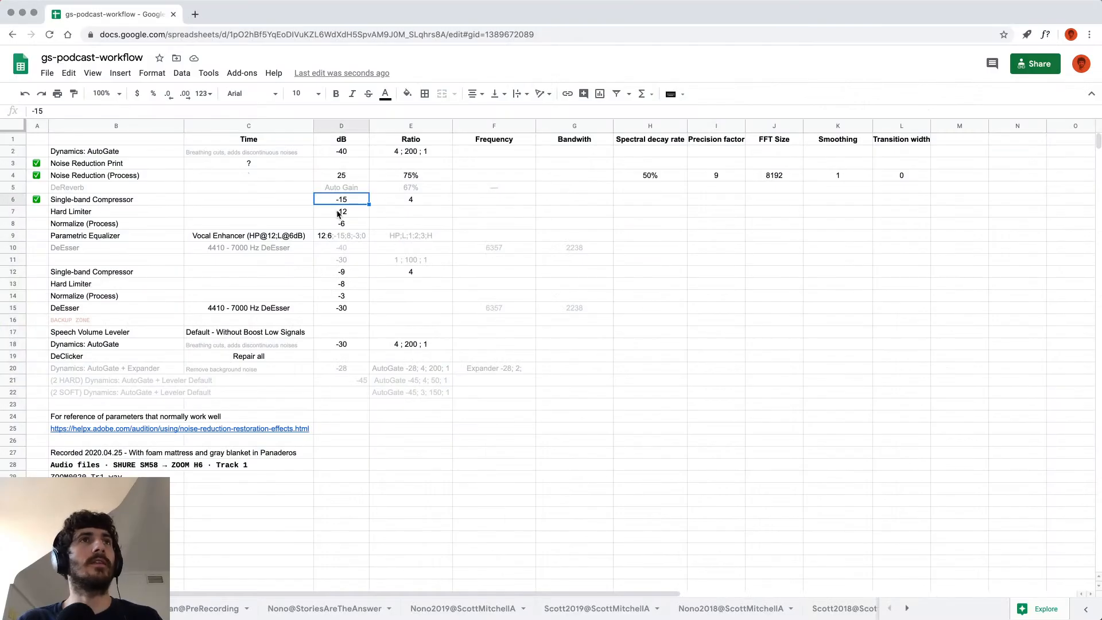
pyautogui.click(340, 215)
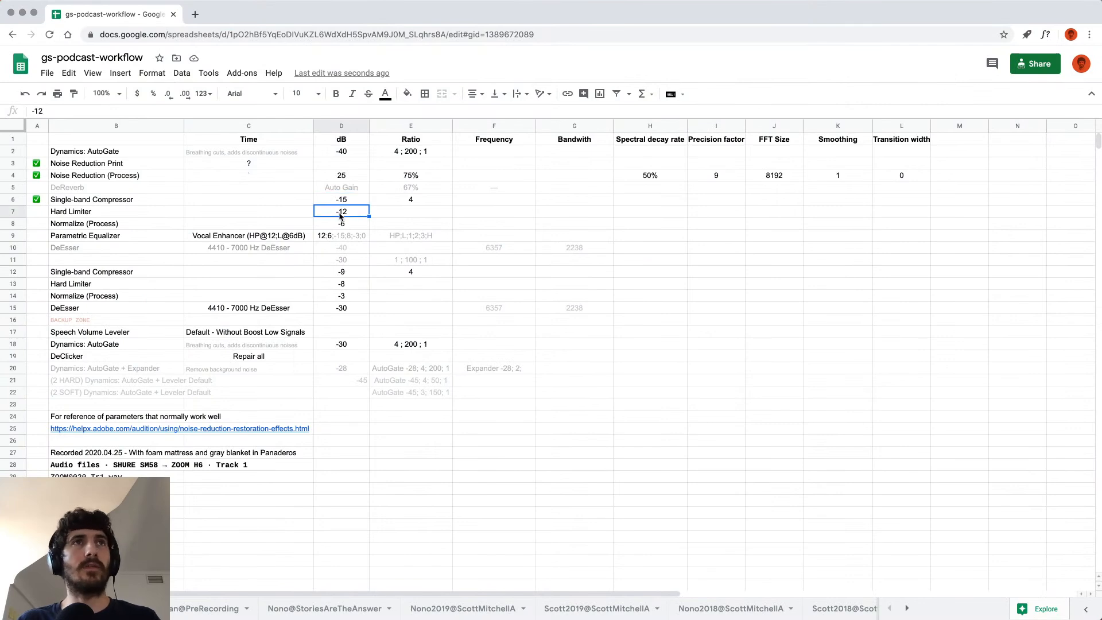
# Switch back to Audition, search the commands for "hard limiter" and open the Hard Limiter effect.
pyautogui.press('super+Tab')
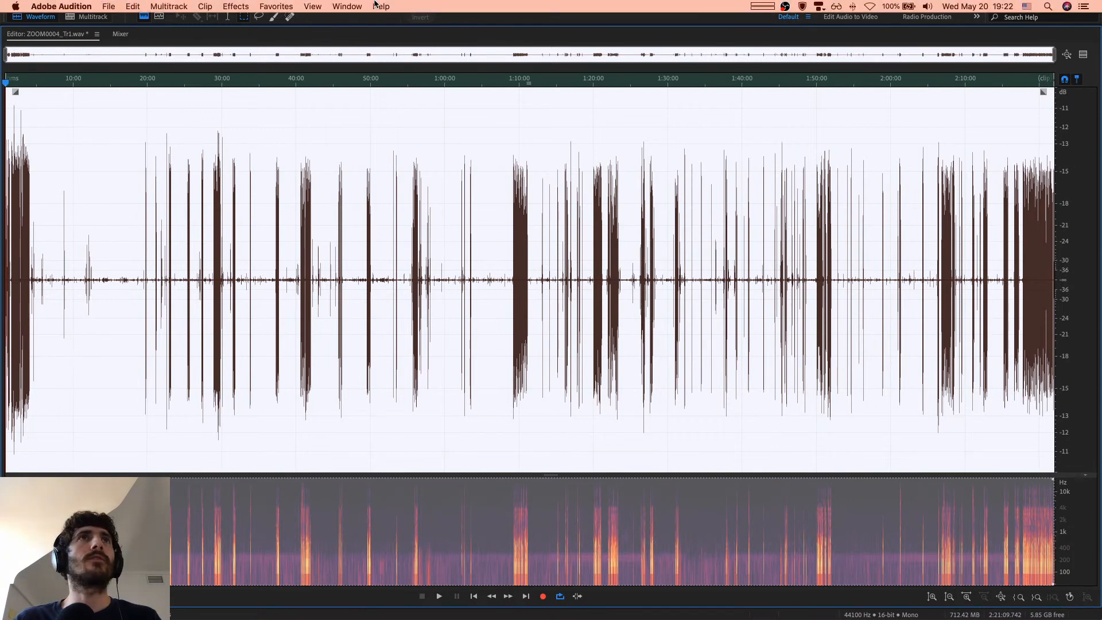
pyautogui.click(376, 5)
pyautogui.write('hard limiter')
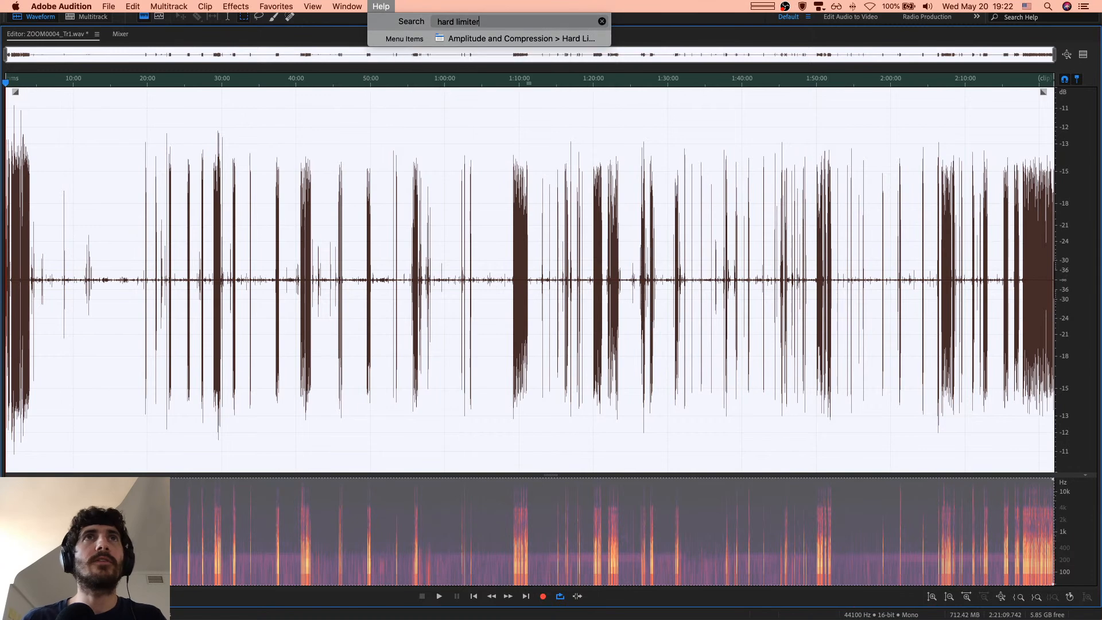
pyautogui.press('Down')
pyautogui.press('Return')
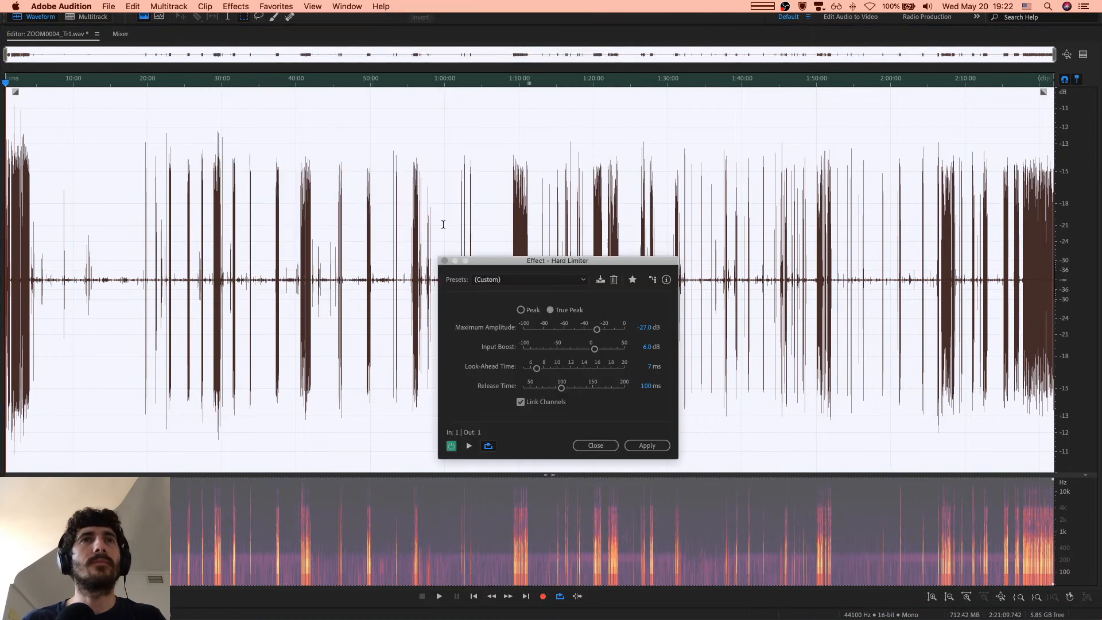
# Set the Hard Limiter's maximum amplitude to -13 dB.
pyautogui.click(647, 329)
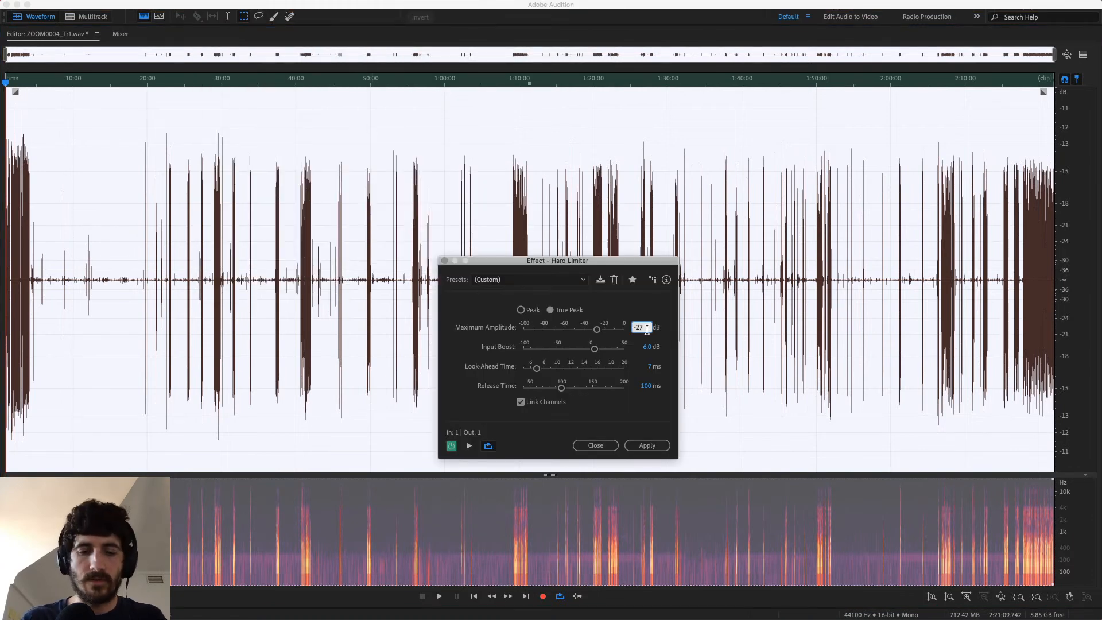
pyautogui.write('-14')
pyautogui.press('BackSpace')
pyautogui.write('3')
pyautogui.press('Tab')
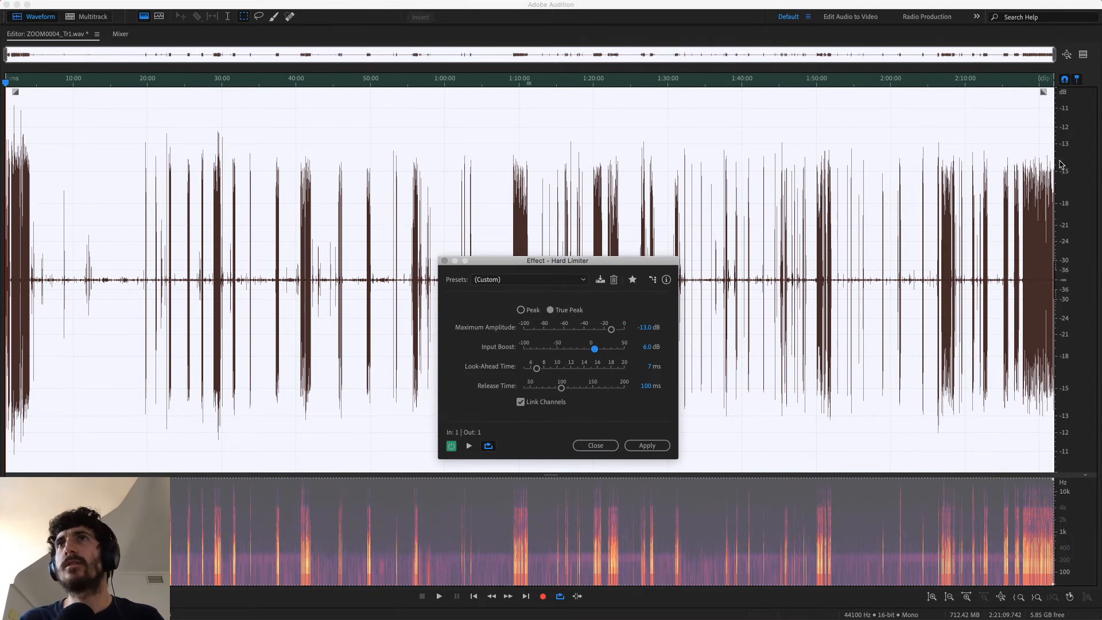
# Check the waveform peaks against the amplitude scale, set the Hard Limiter's maximum amplitude to -14 dB and apply the effect.
pyautogui.scroll(2, 1062, 165)
pyautogui.scroll(-3, 1063, 166)
pyautogui.scroll(1, 1063, 167)
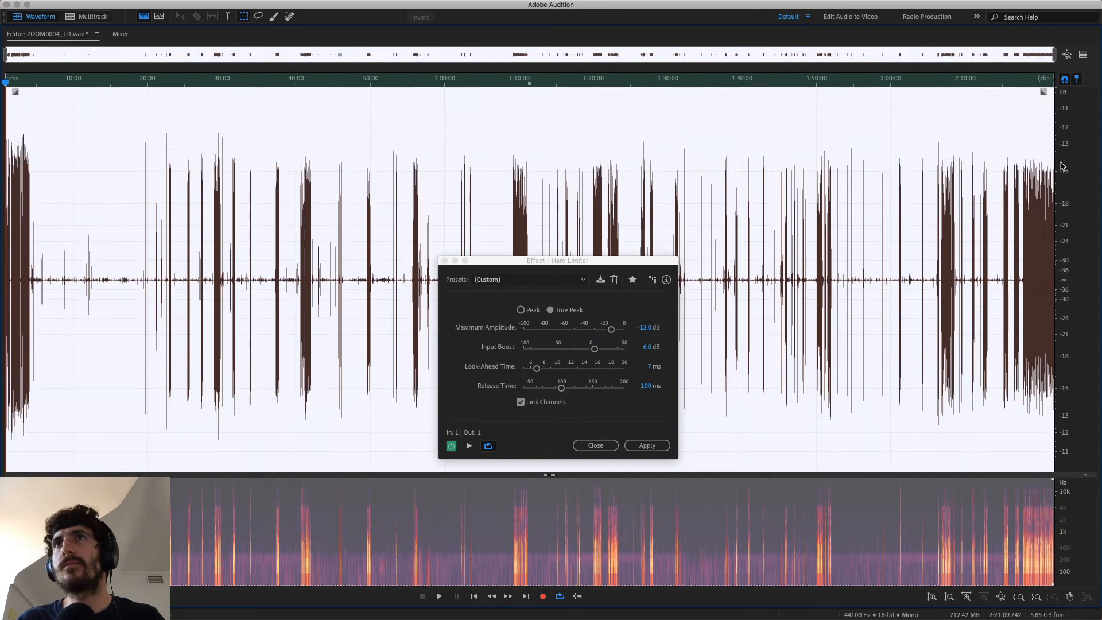
pyautogui.scroll(1, 1062, 167)
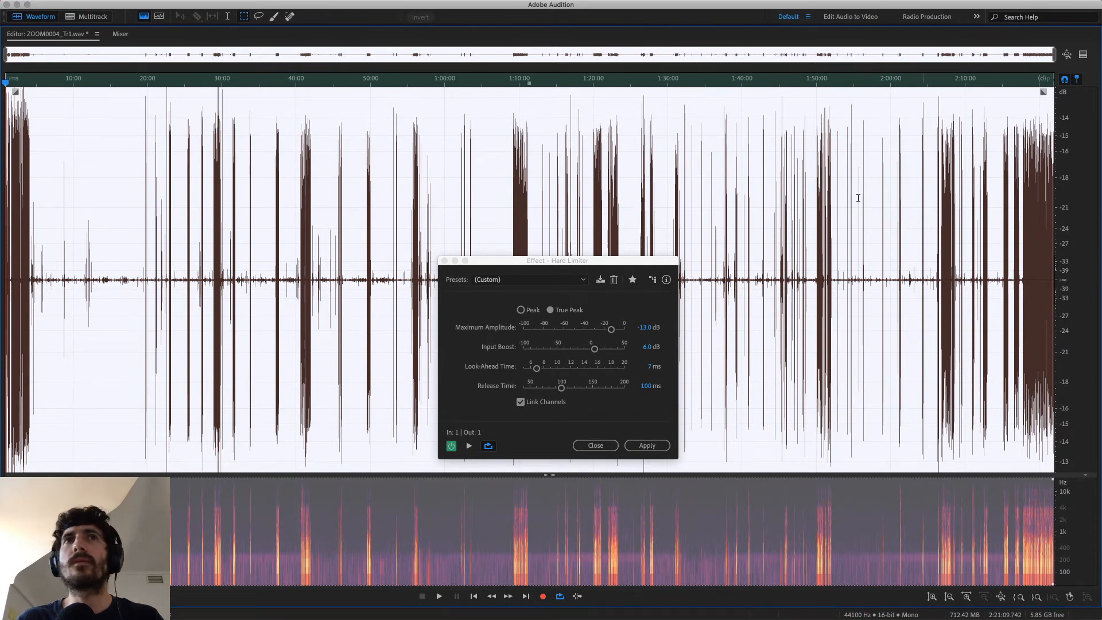
pyautogui.click(645, 327)
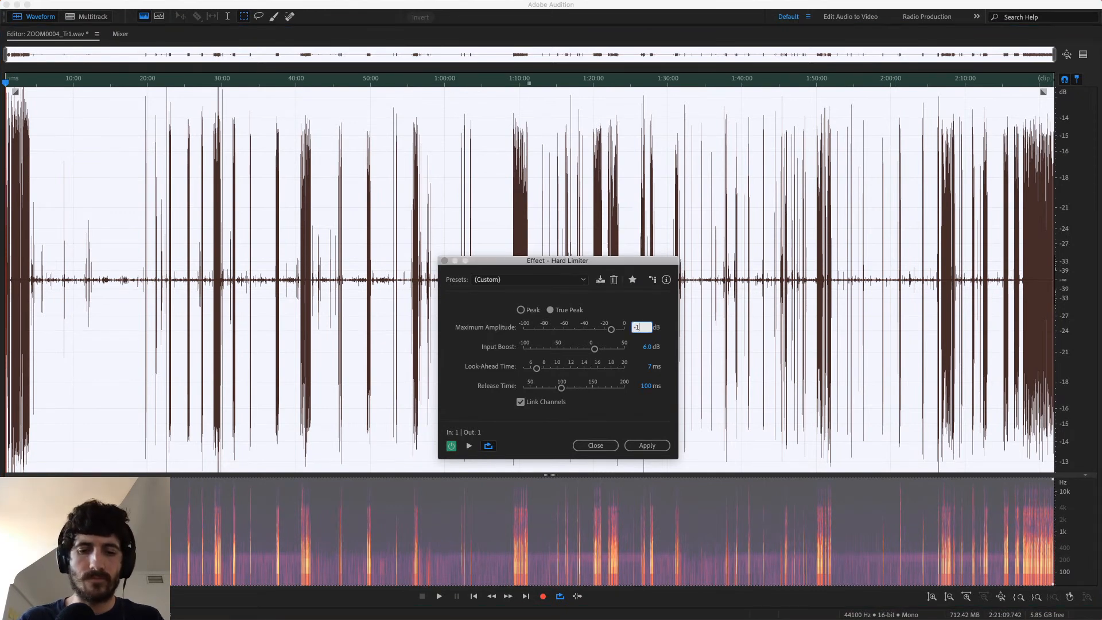
pyautogui.write('-14.3')
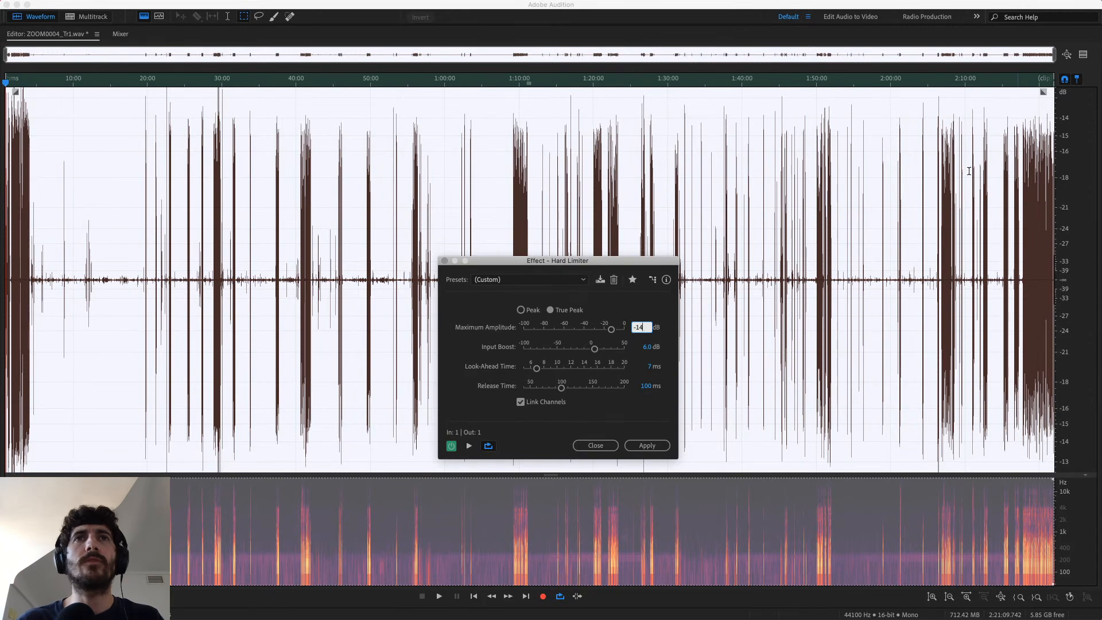
pyautogui.press('Tab')
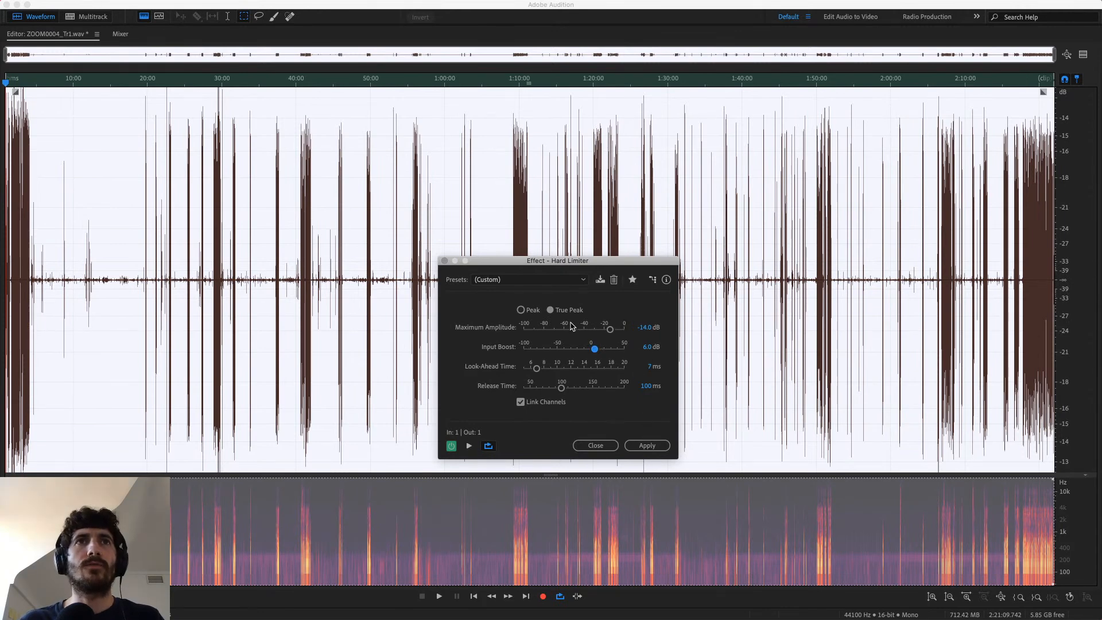
pyautogui.click(637, 446)
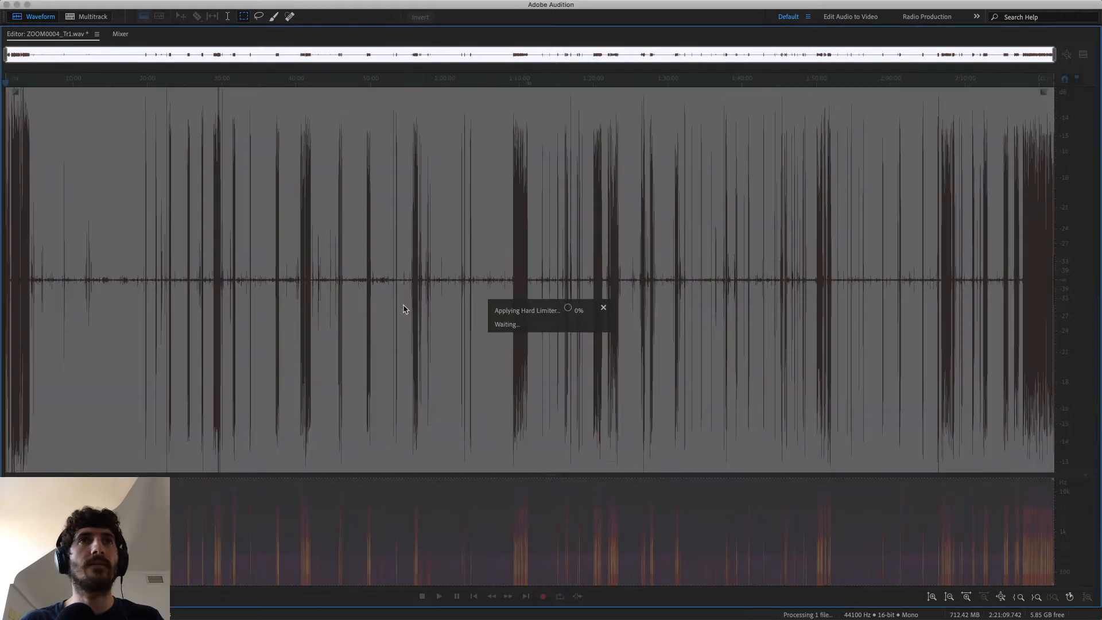
# Switch to the workflow spreadsheet in Chrome and copy the green check mark into the first Hard Limiter row.
pyautogui.moveTo(2, 229)
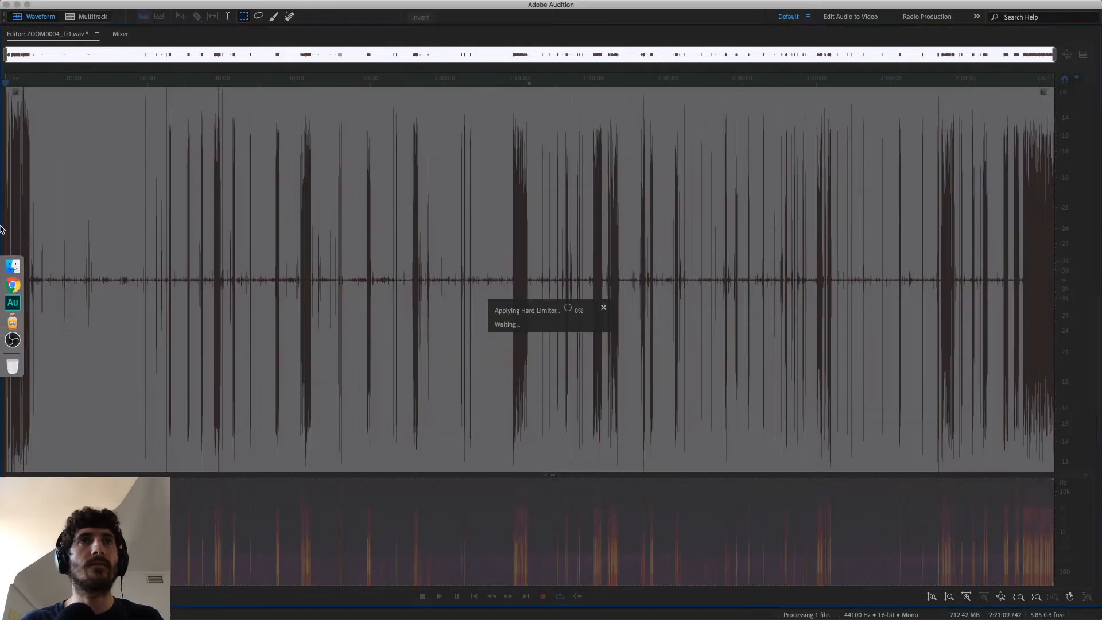
pyautogui.click(11, 286)
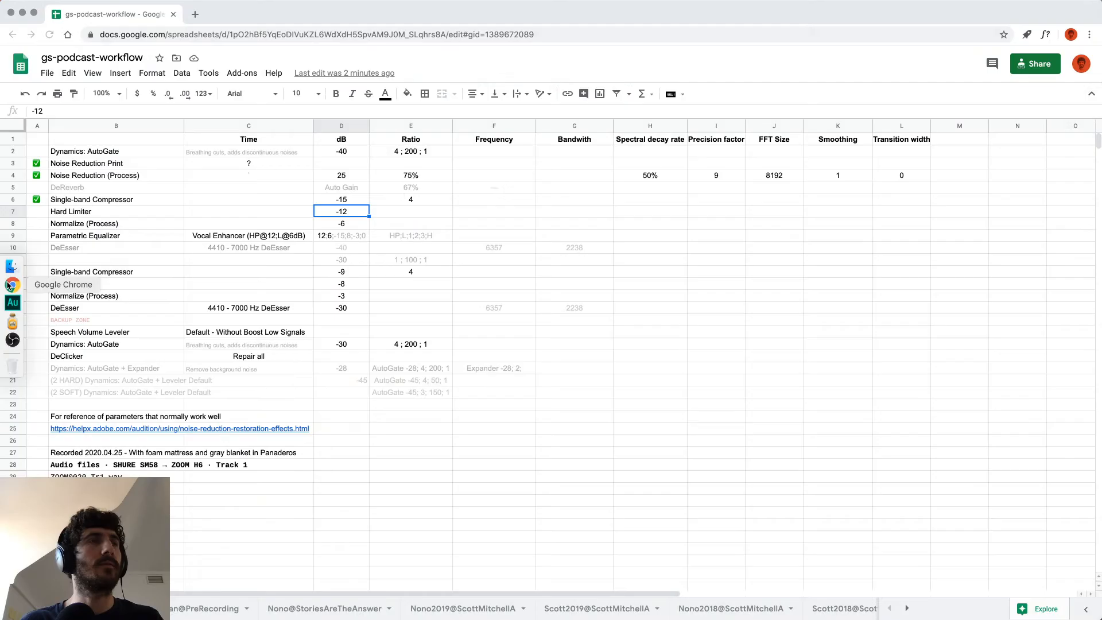
pyautogui.click(36, 200)
pyautogui.click(37, 213)
pyautogui.hotkey('ctrl', 'v')
pyautogui.click(167, 238)
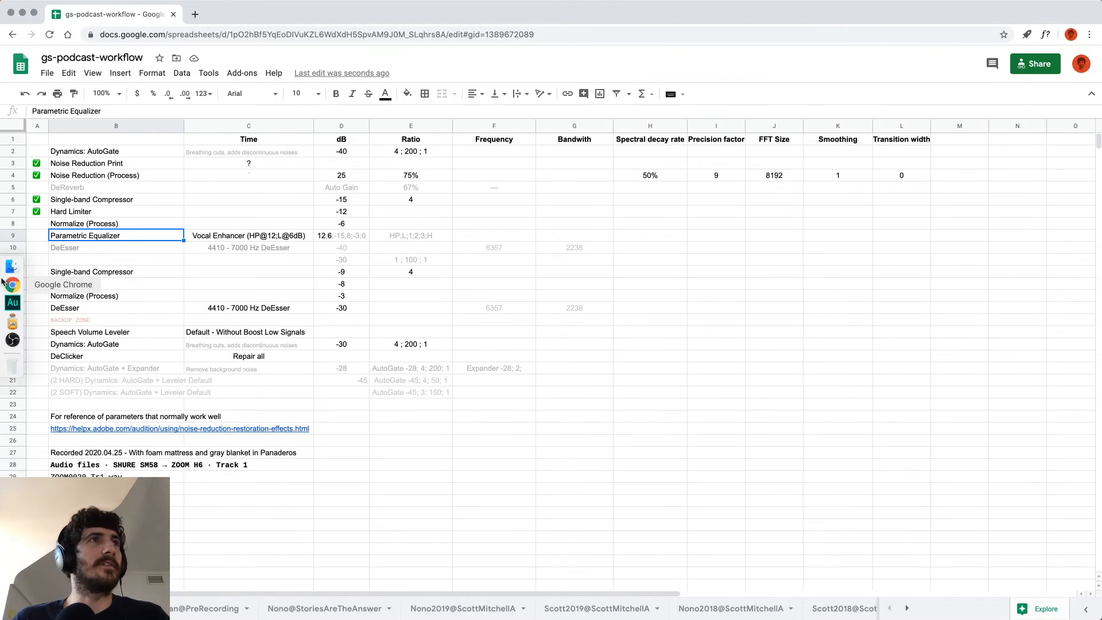
# Check the limiter progress in Audition, switch to Audio Hijack and turn on the AUAudioFilePlayer block.
pyautogui.click(12, 303)
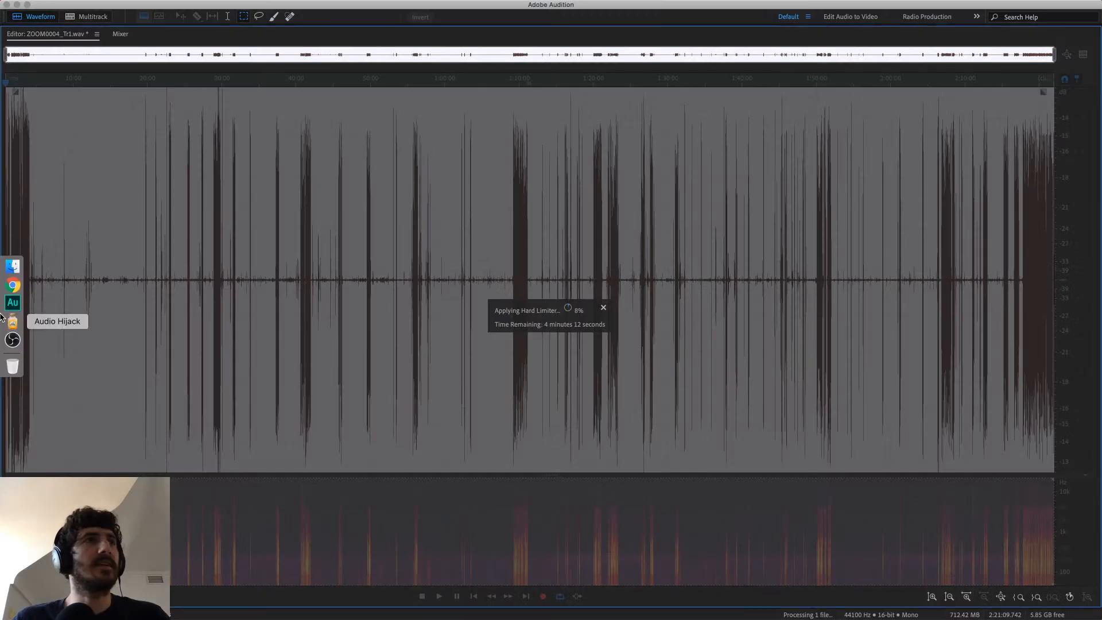
pyautogui.click(11, 320)
pyautogui.click(672, 469)
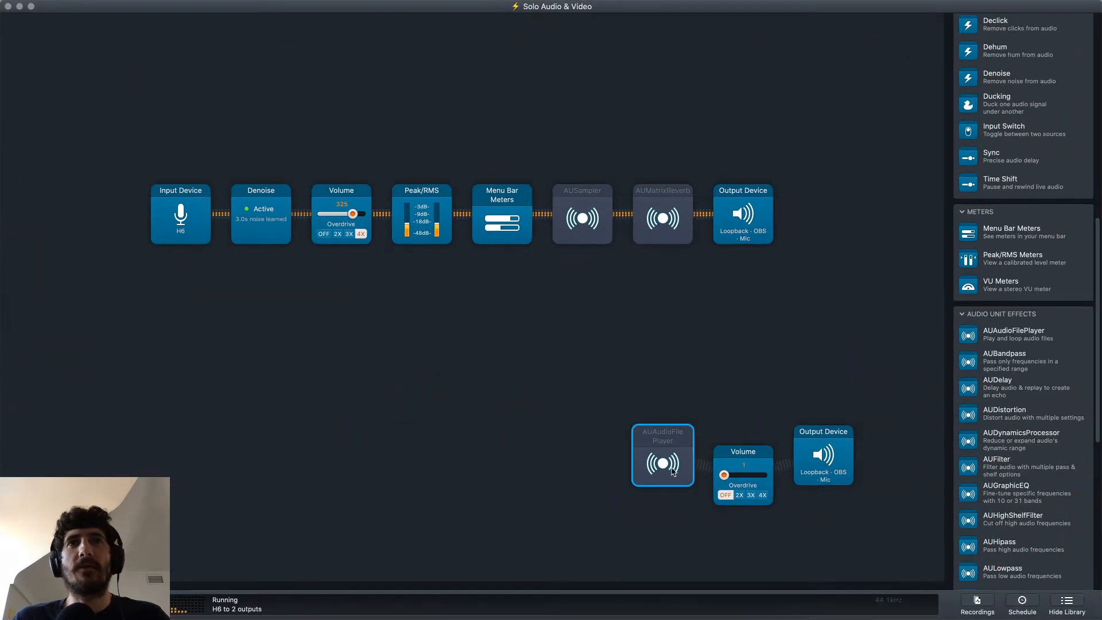
pyautogui.click(607, 347)
pyautogui.click(672, 301)
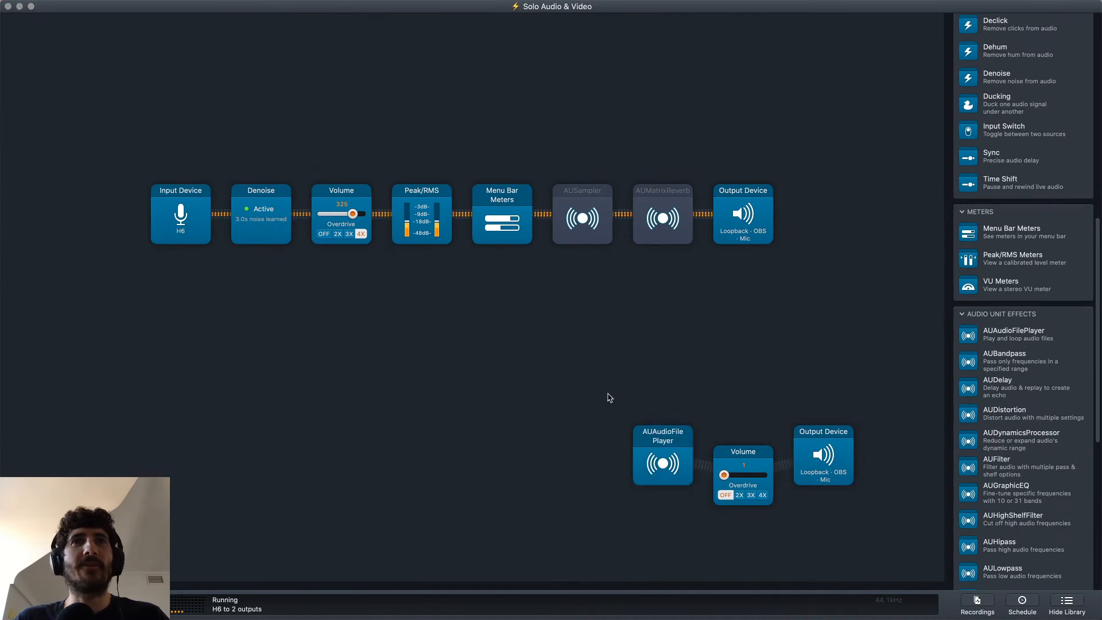
# Try playing the loaded "A Loop to Kill For" MP3 in the audio file player, turn the player off and close its settings.
pyautogui.click(658, 464)
pyautogui.click(456, 460)
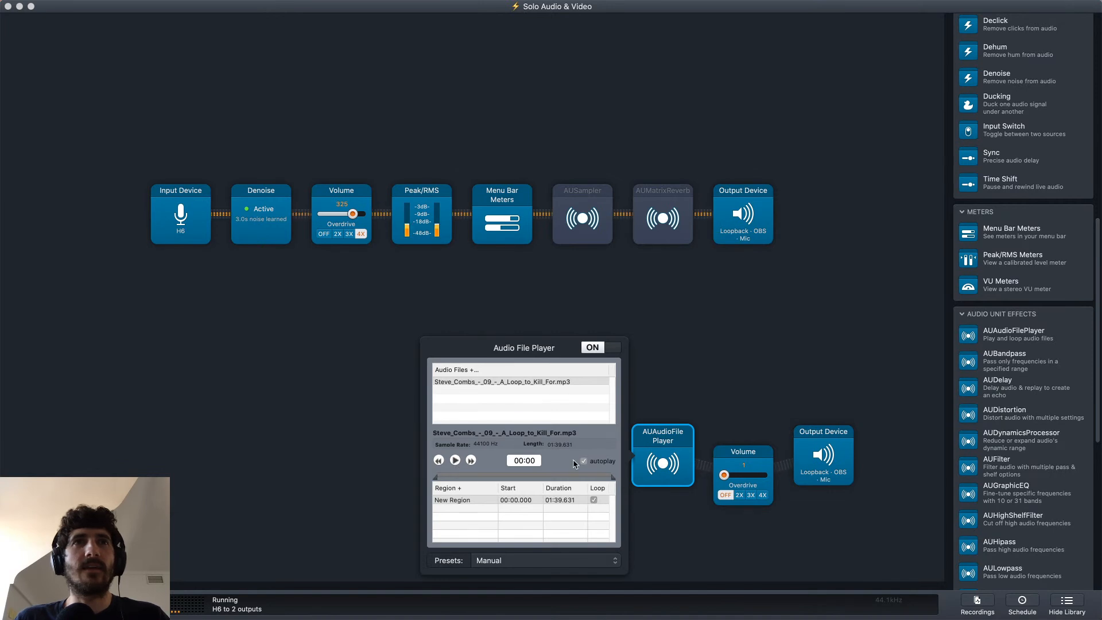
pyautogui.click(518, 381)
pyautogui.click(456, 461)
pyautogui.click(454, 461)
pyautogui.click(612, 353)
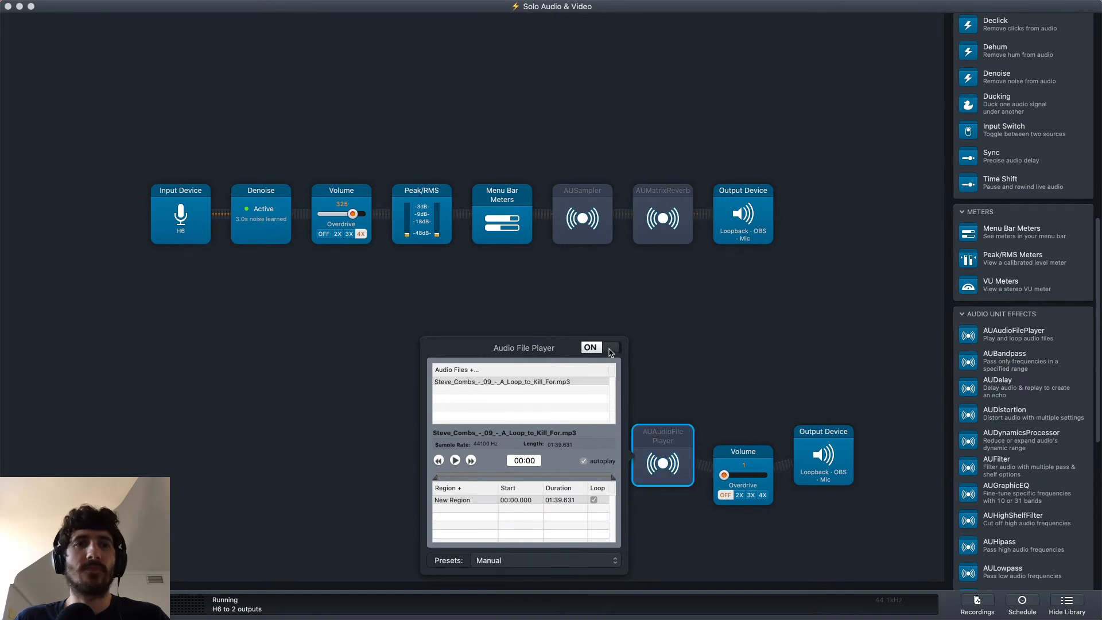
pyautogui.click(452, 307)
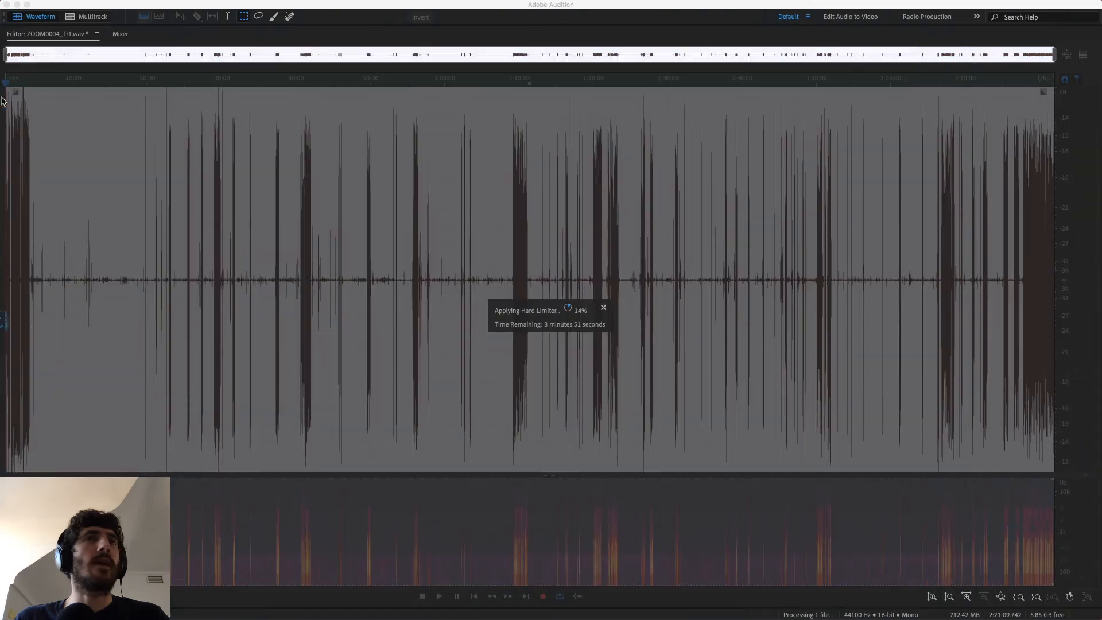
# Switch to the workflow spreadsheet in Chrome and review the processing chain, including the Hard Limiter, both Normalize rows and DeClicker.
pyautogui.moveTo(1, 332)
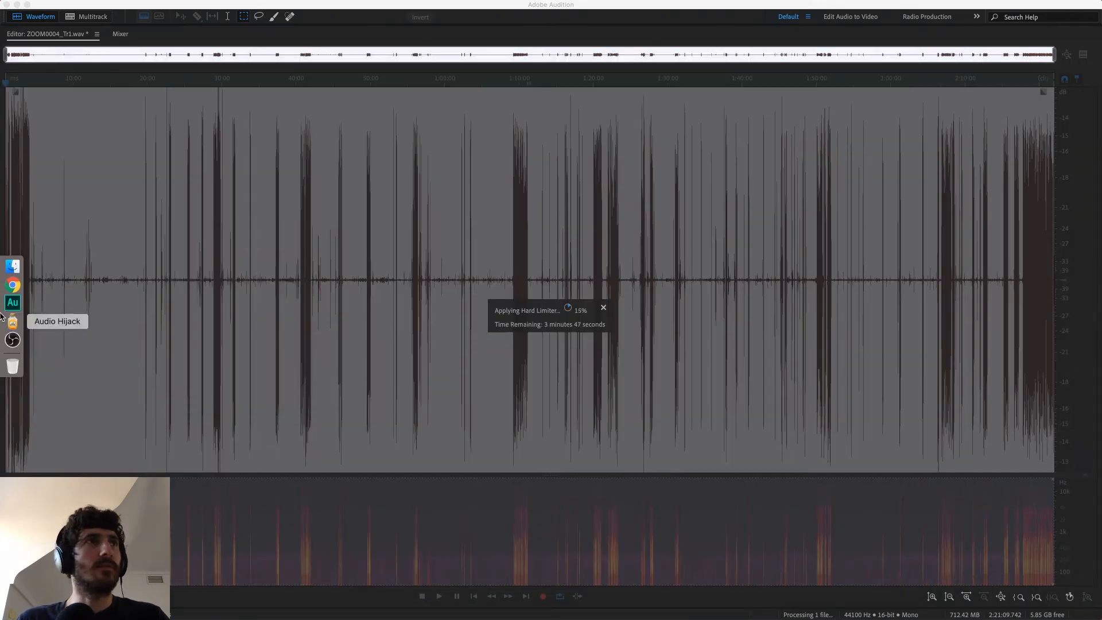
pyautogui.click(12, 286)
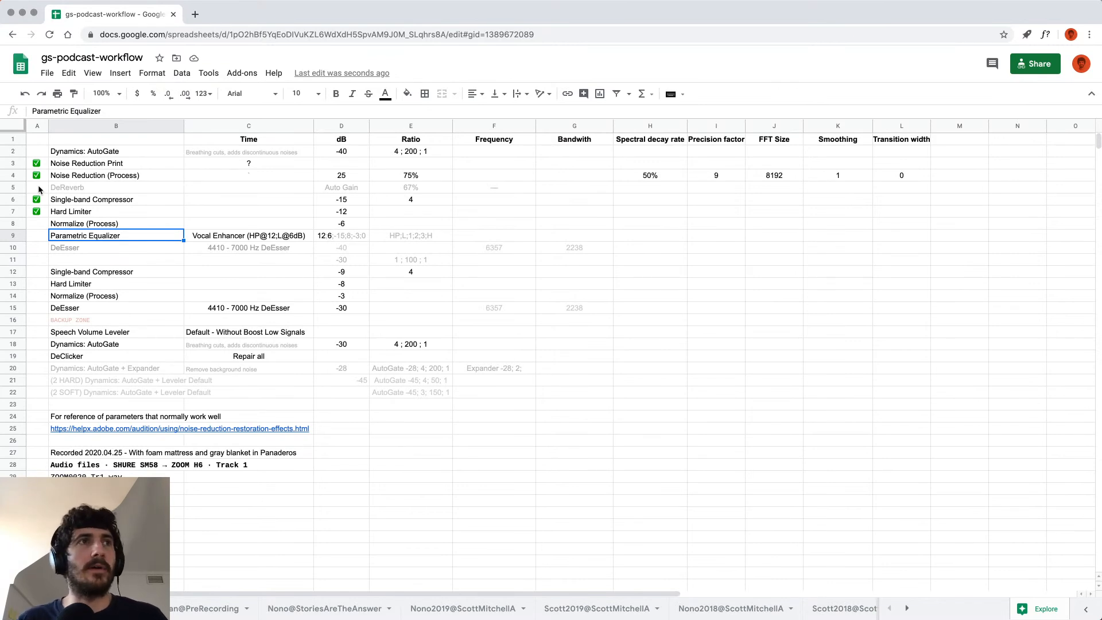
pyautogui.moveTo(3, 290)
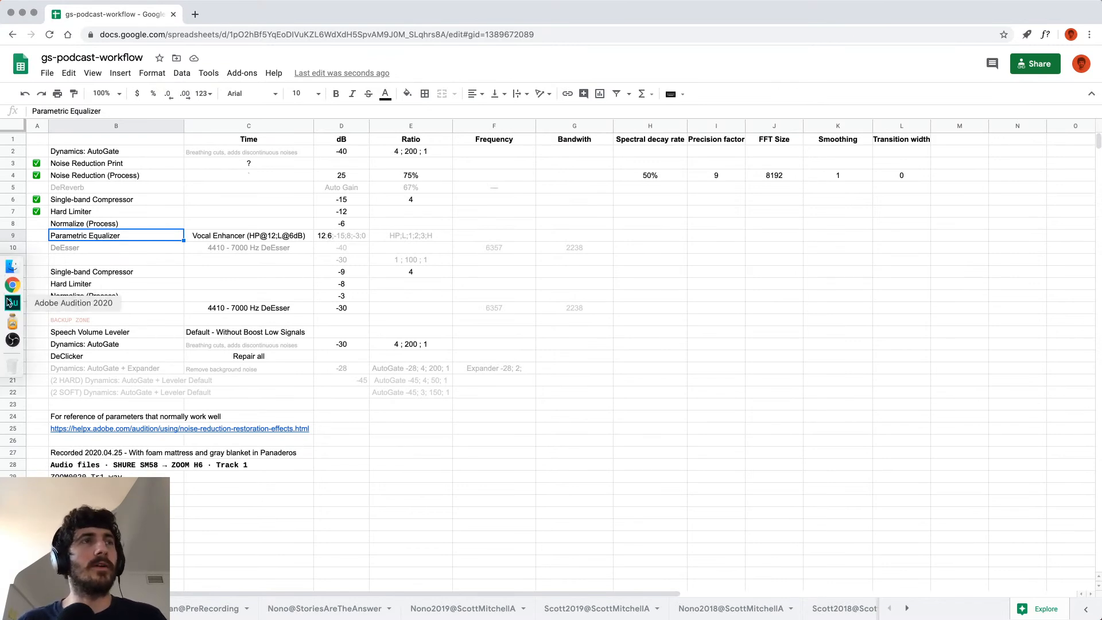
pyautogui.click(60, 214)
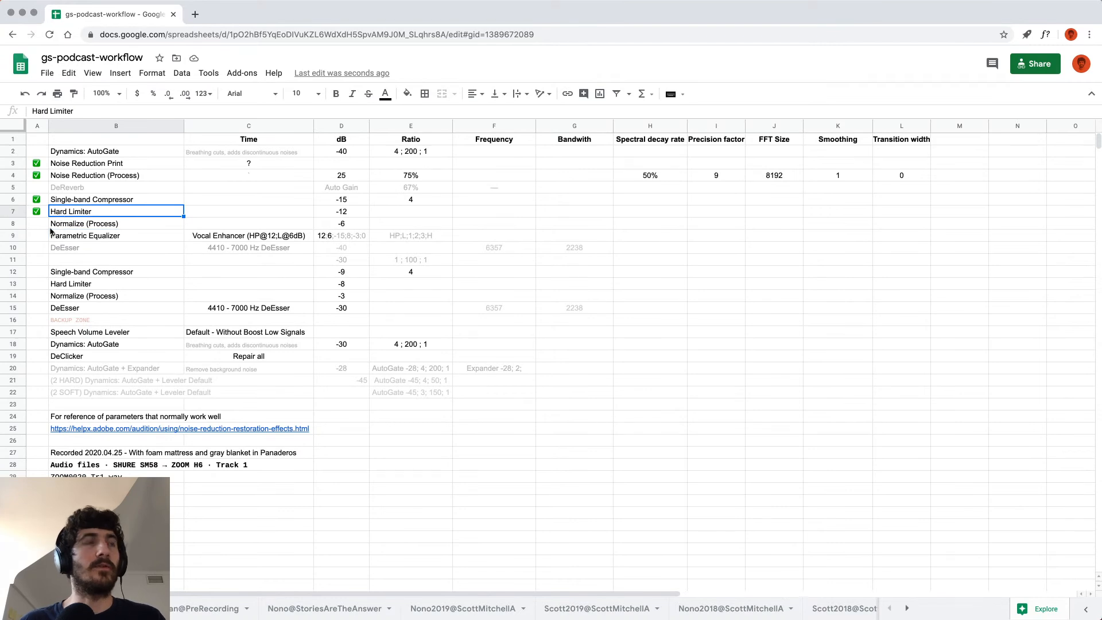
pyautogui.click(52, 229)
pyautogui.moveTo(2, 374)
pyautogui.click(82, 356)
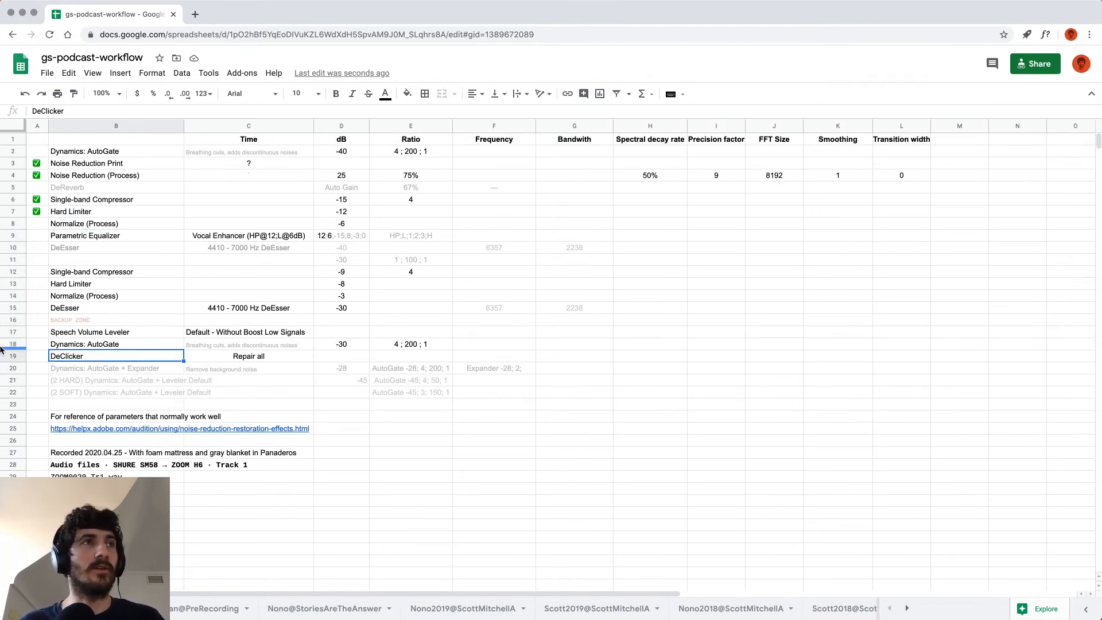
pyautogui.moveTo(2, 350)
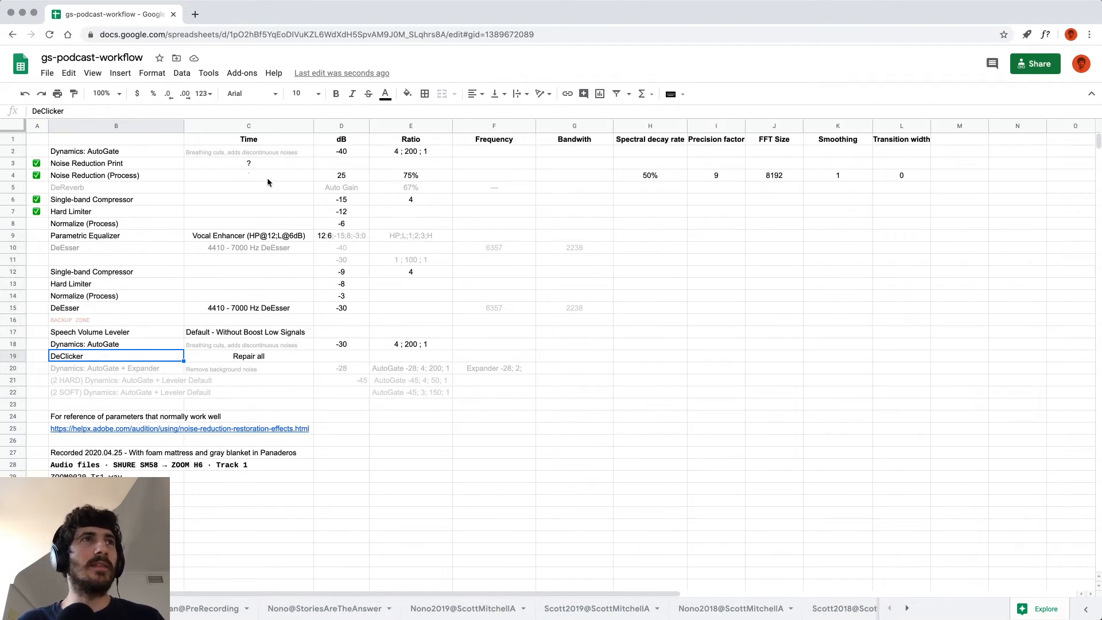
pyautogui.click(129, 178)
pyautogui.click(113, 225)
pyautogui.click(95, 295)
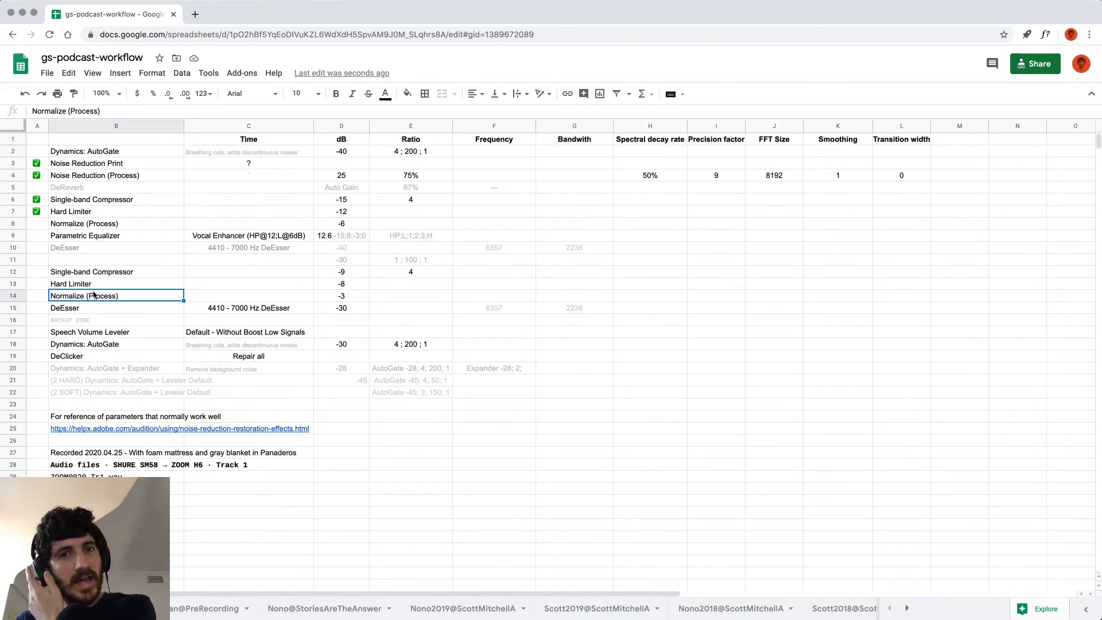
# Return to Audition's multitrack session, restore the full panel layout and open the selected ZOOM0004_Tr1.WAV clip in the waveform editor.
pyautogui.moveTo(2, 292)
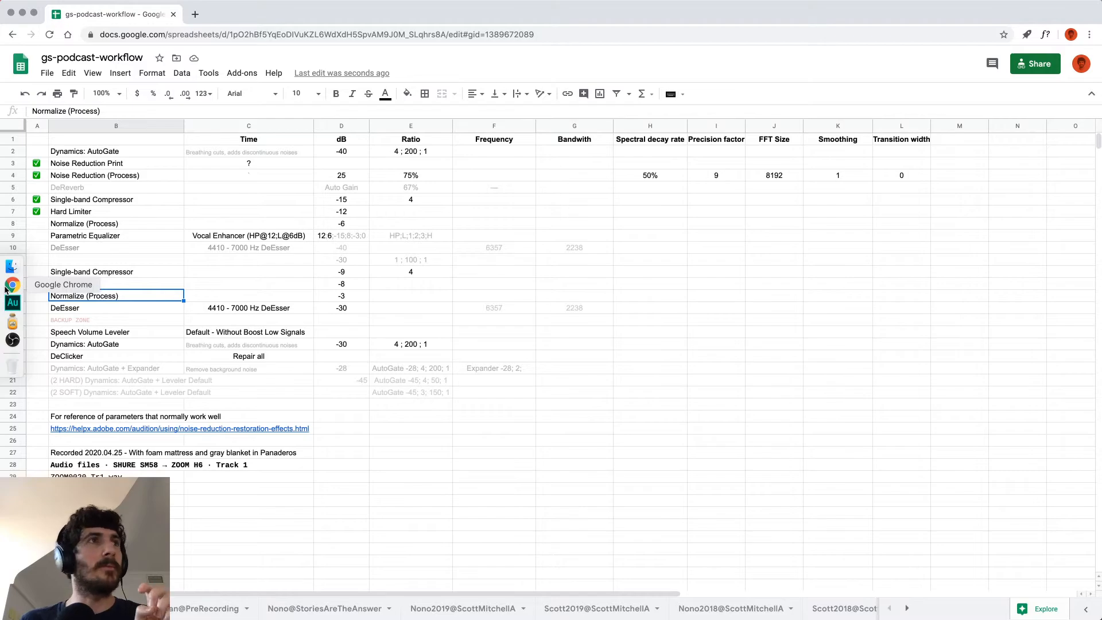
pyautogui.click(11, 302)
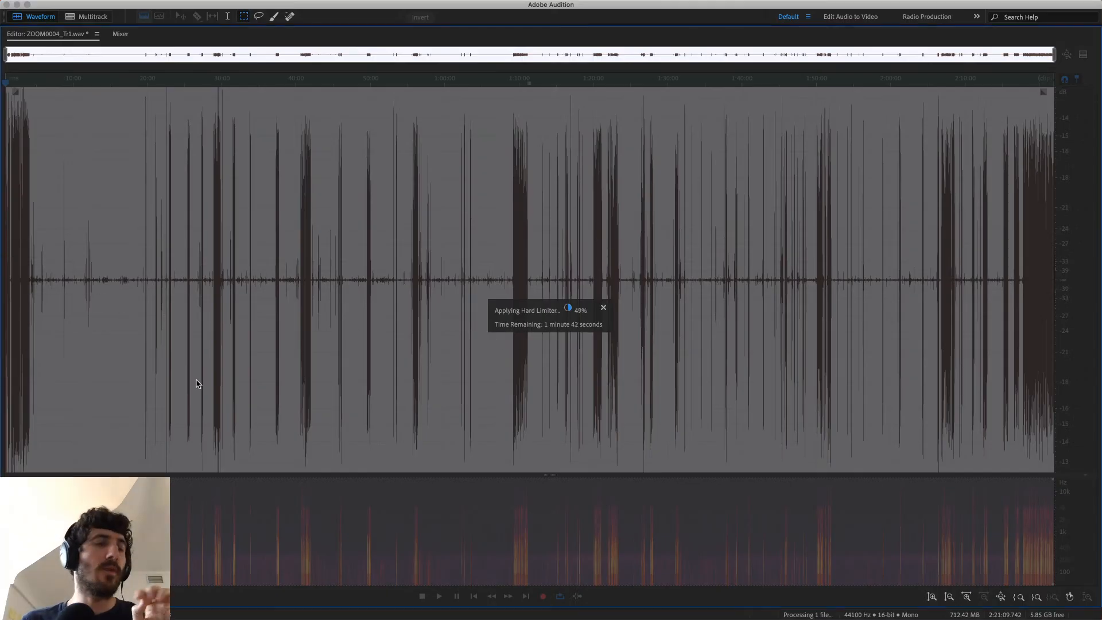
pyautogui.press('0')
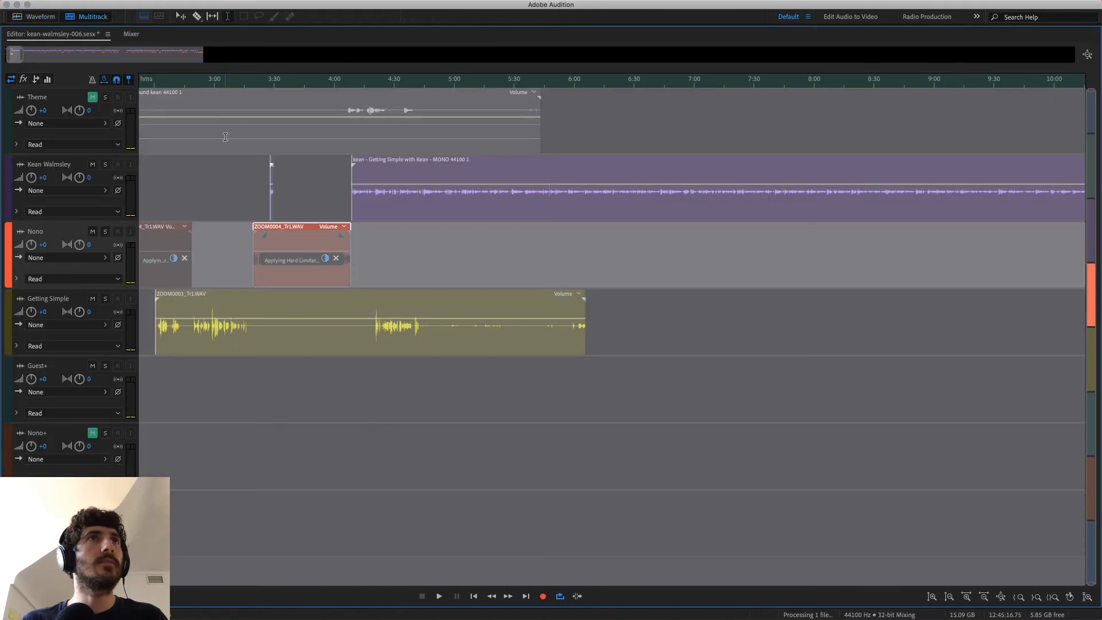
pyautogui.press('`')
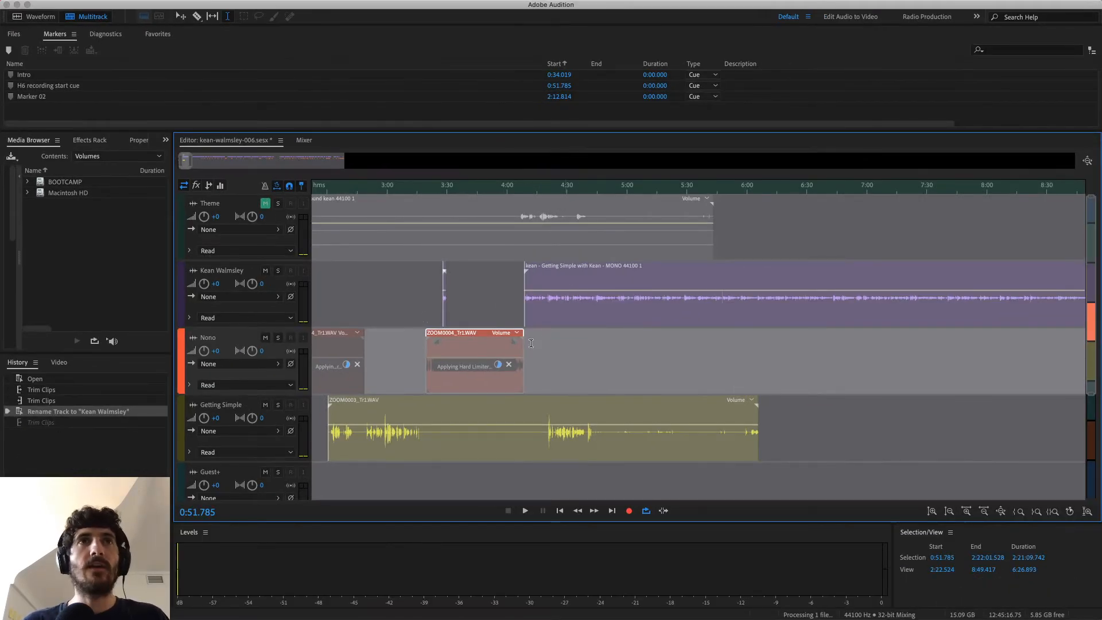
pyautogui.doubleClick(478, 353)
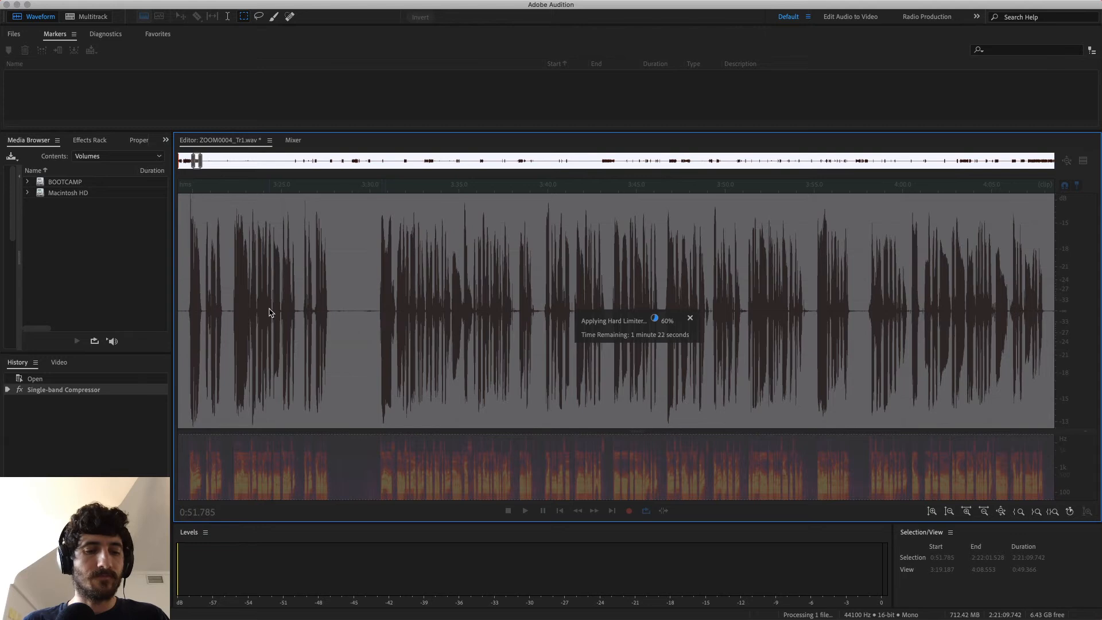
# Try toggling individual panels, including the editor and History, between full-window and normal size.
pyautogui.press('`')
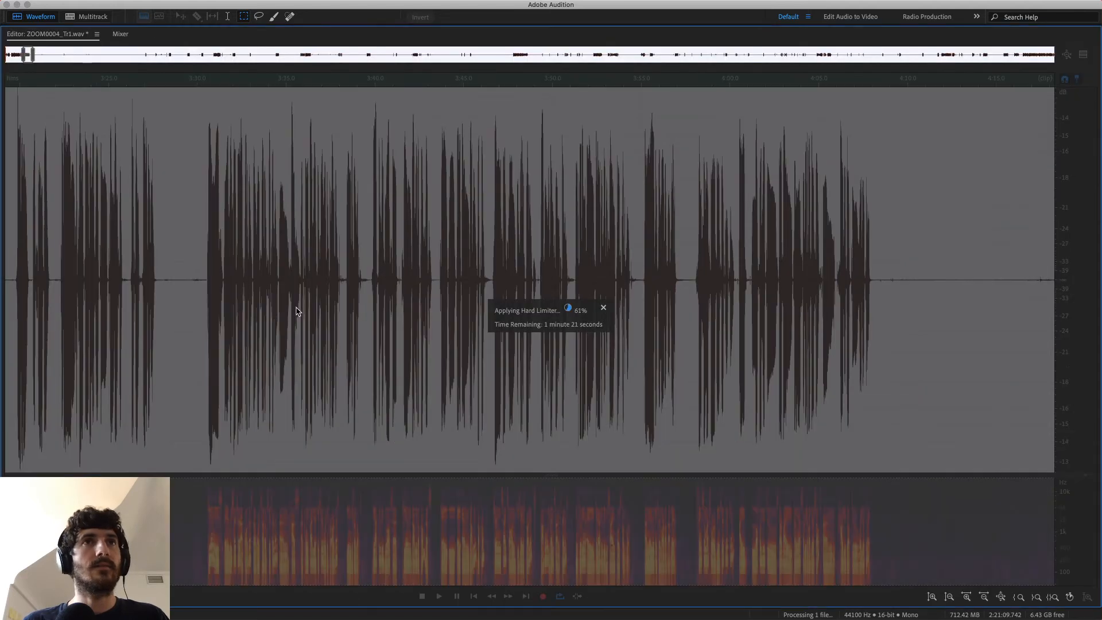
pyautogui.press('`')
pyautogui.press('`')
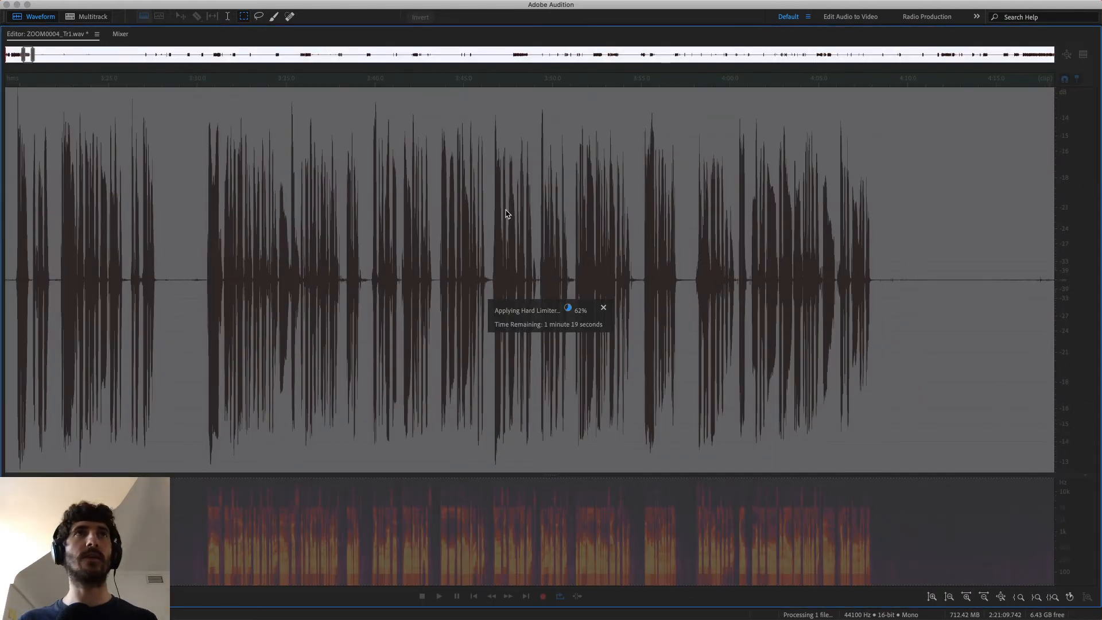
pyautogui.press('`')
pyautogui.press('`')
pyautogui.press('`')
pyautogui.press('`')
pyautogui.press('`')
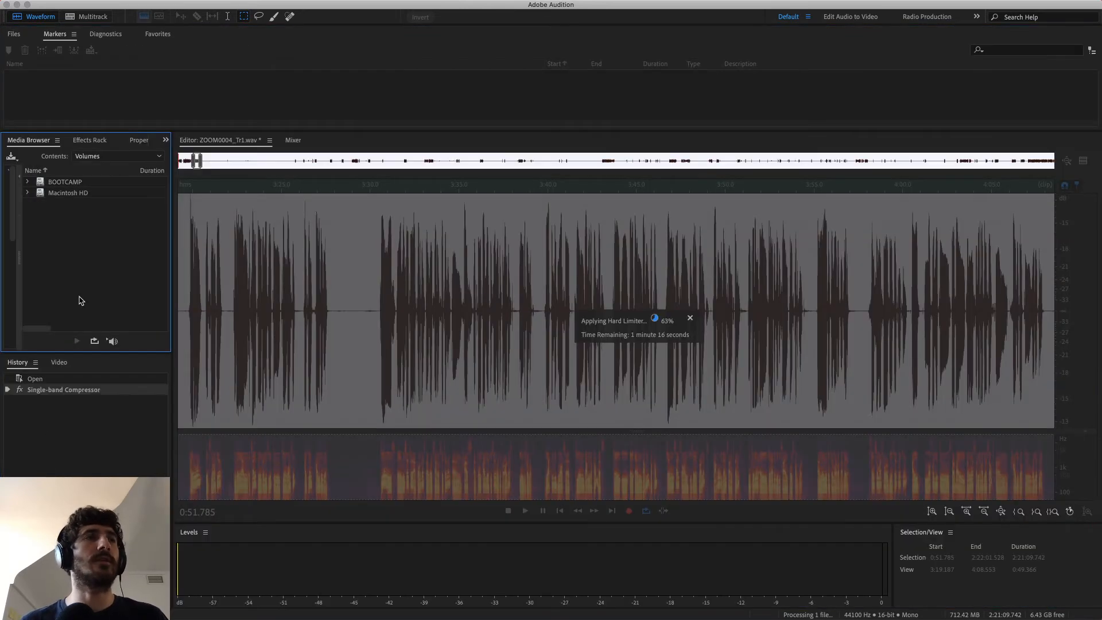
pyautogui.press('`')
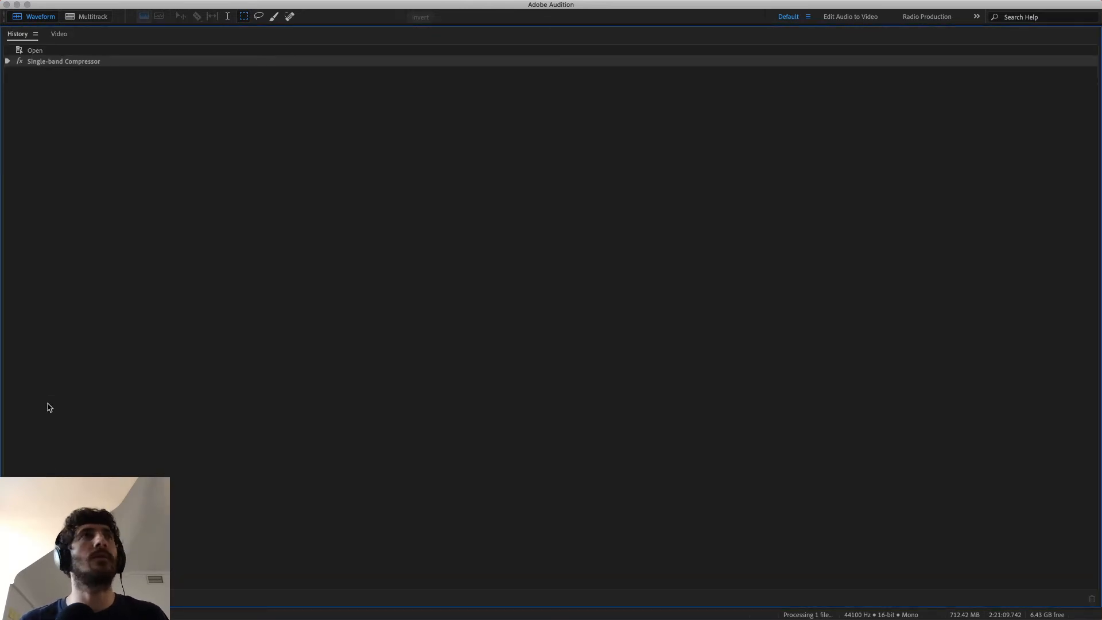
pyautogui.press('`')
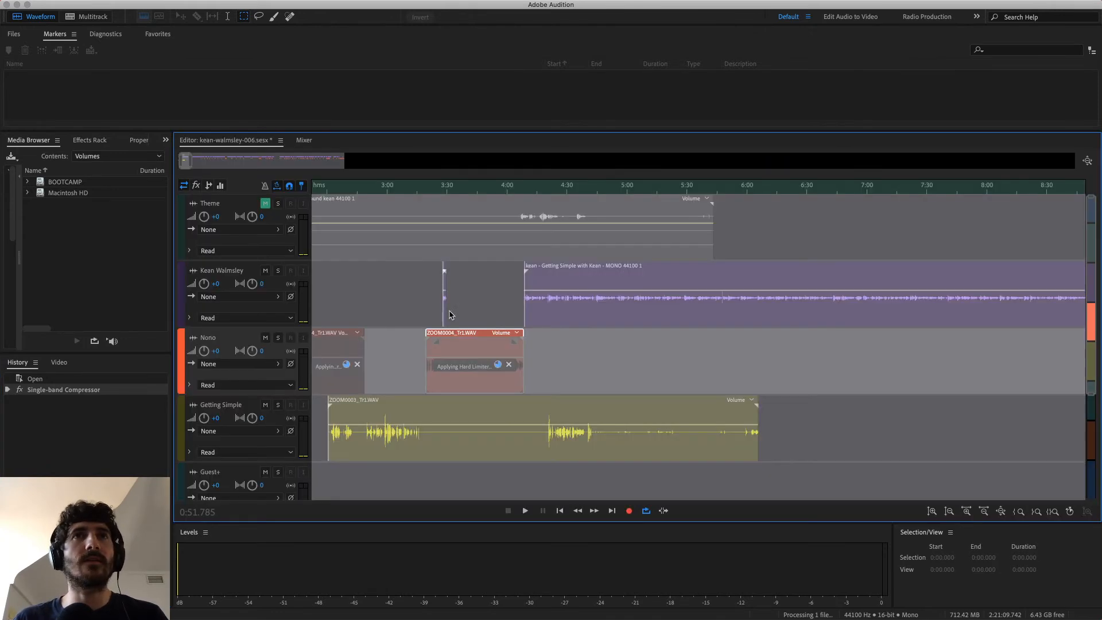
# Return to the multitrack session, reopen the ZOOM0004_Tr1.WAV clip and examine its hard-limited waveform.
pyautogui.press('0')
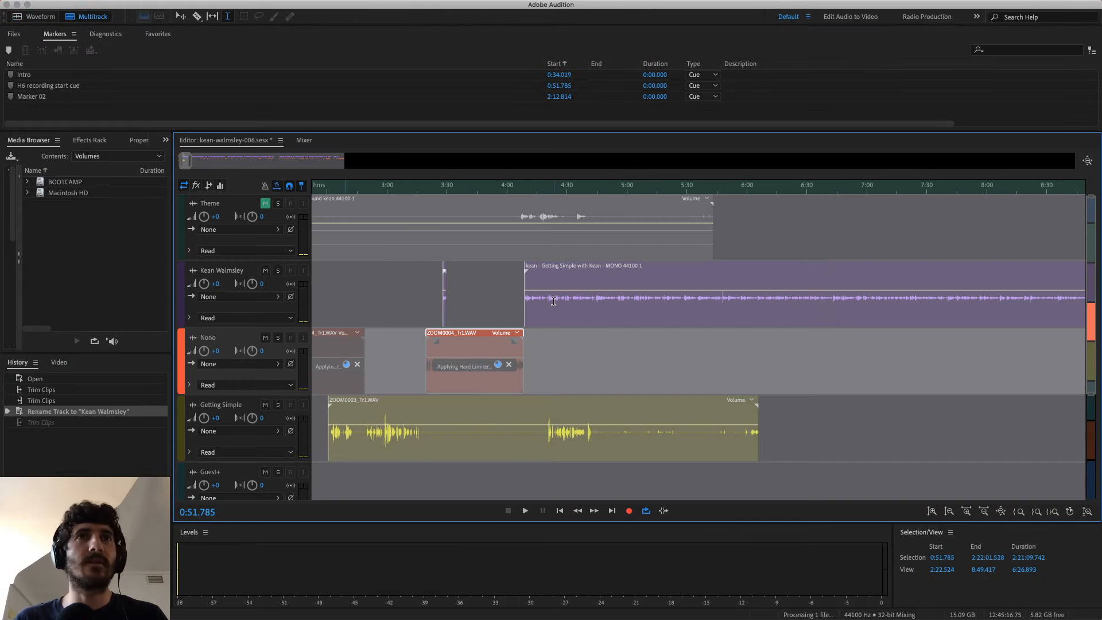
pyautogui.doubleClick(476, 354)
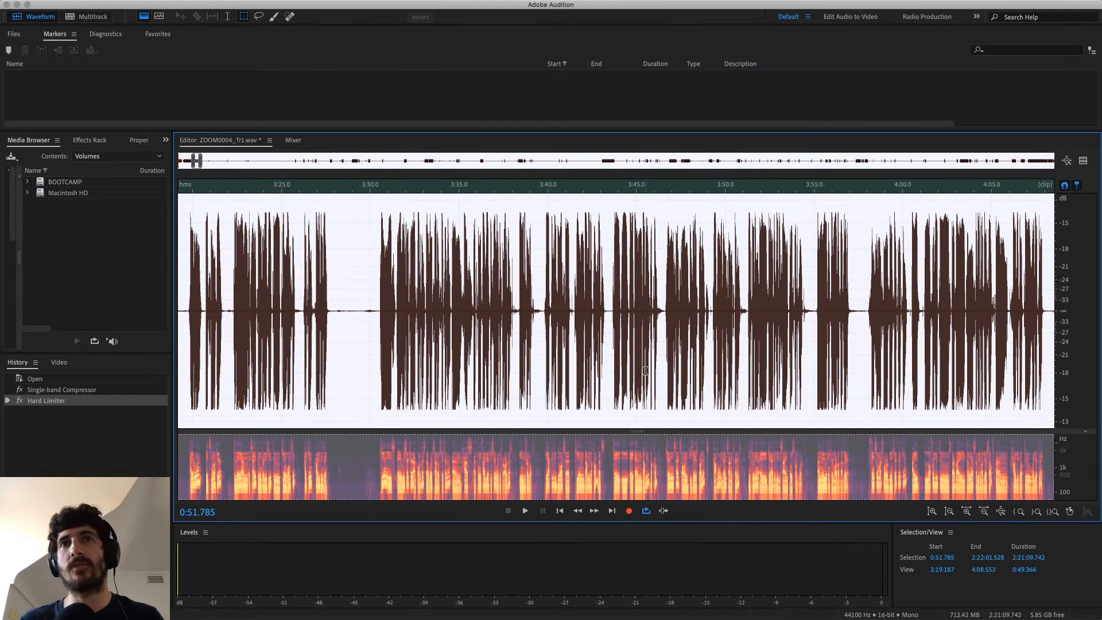
pyautogui.scroll(-4, 646, 371)
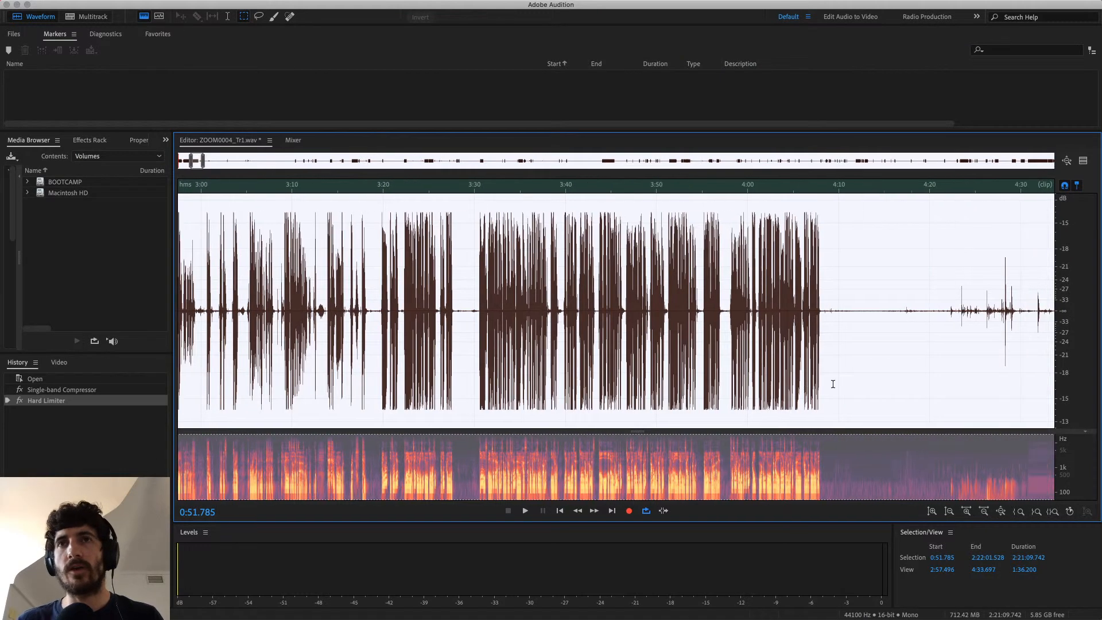
pyautogui.hscroll(10, 833, 384)
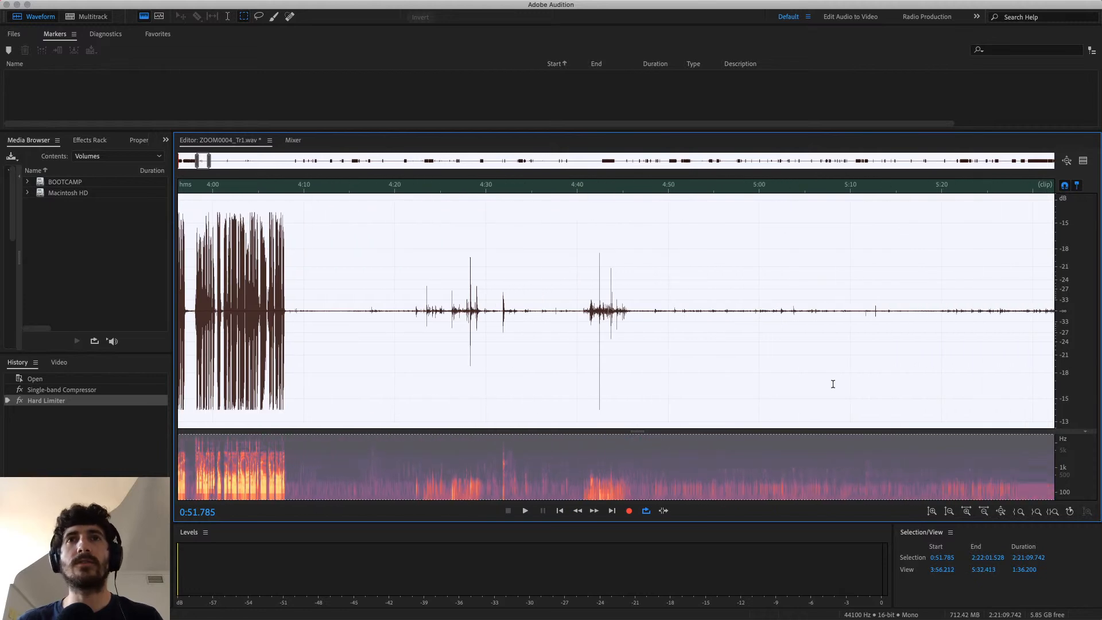
pyautogui.hscroll(5, 833, 384)
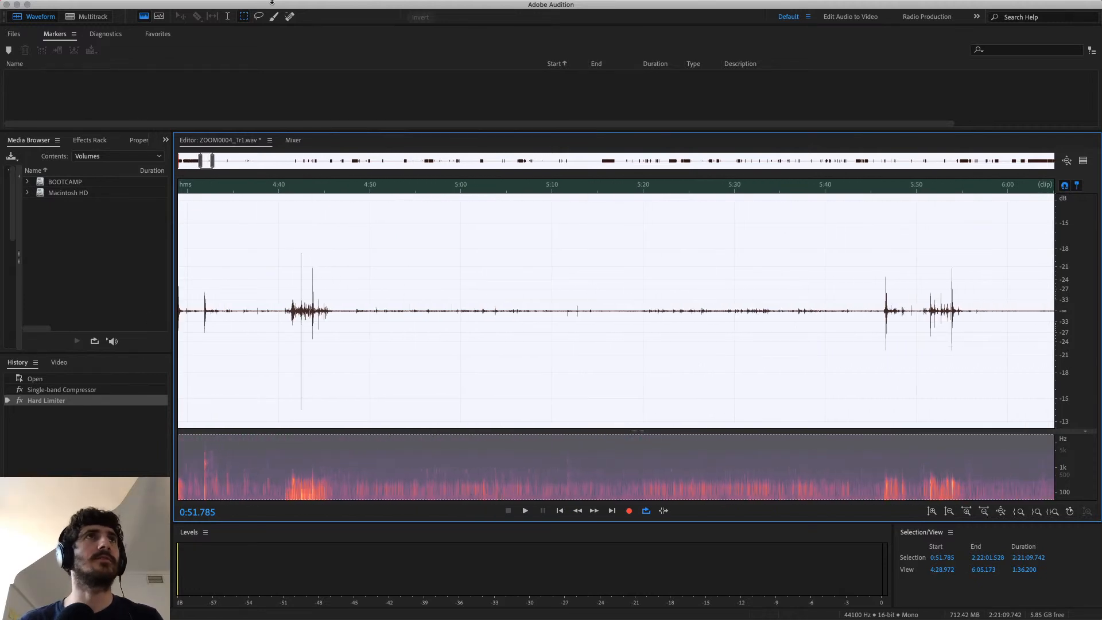
# Find the Normalize process and apply it to the voice track with a level of -3 dB.
pyautogui.click(386, 6)
pyautogui.write('normalize')
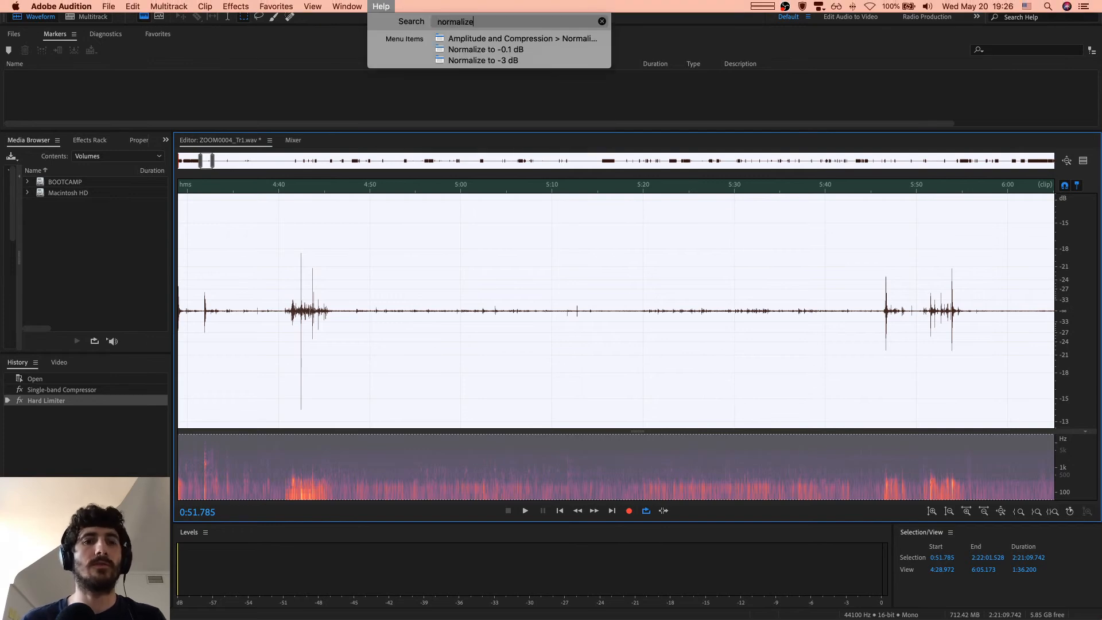
pyautogui.press('Down')
pyautogui.press('Down')
pyautogui.press('Down')
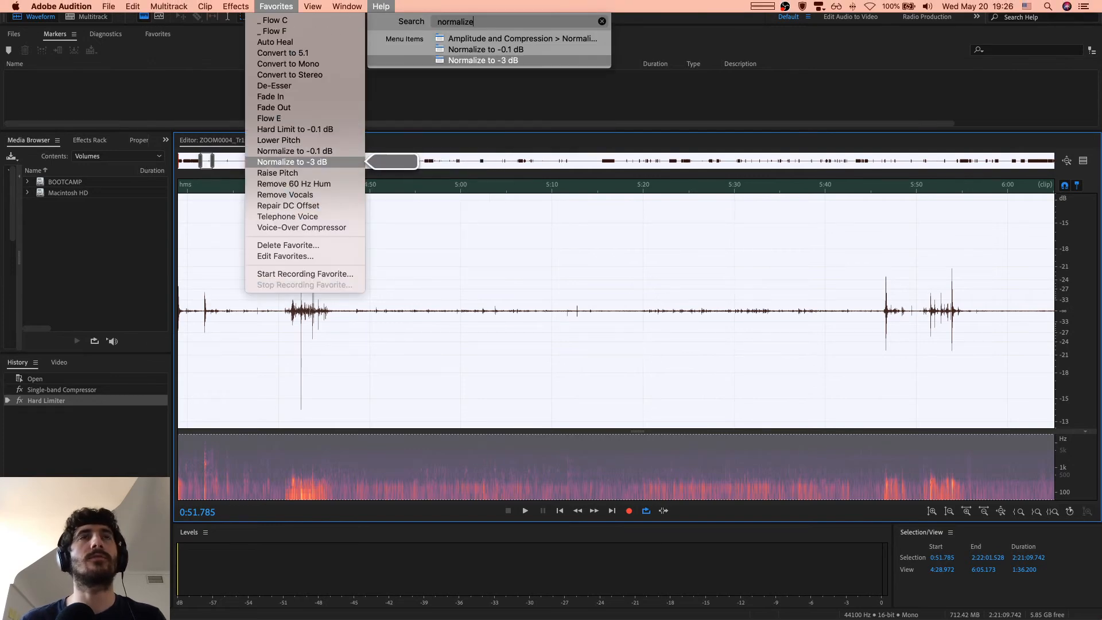
pyautogui.press('Up')
pyautogui.press('Up')
pyautogui.press('Return')
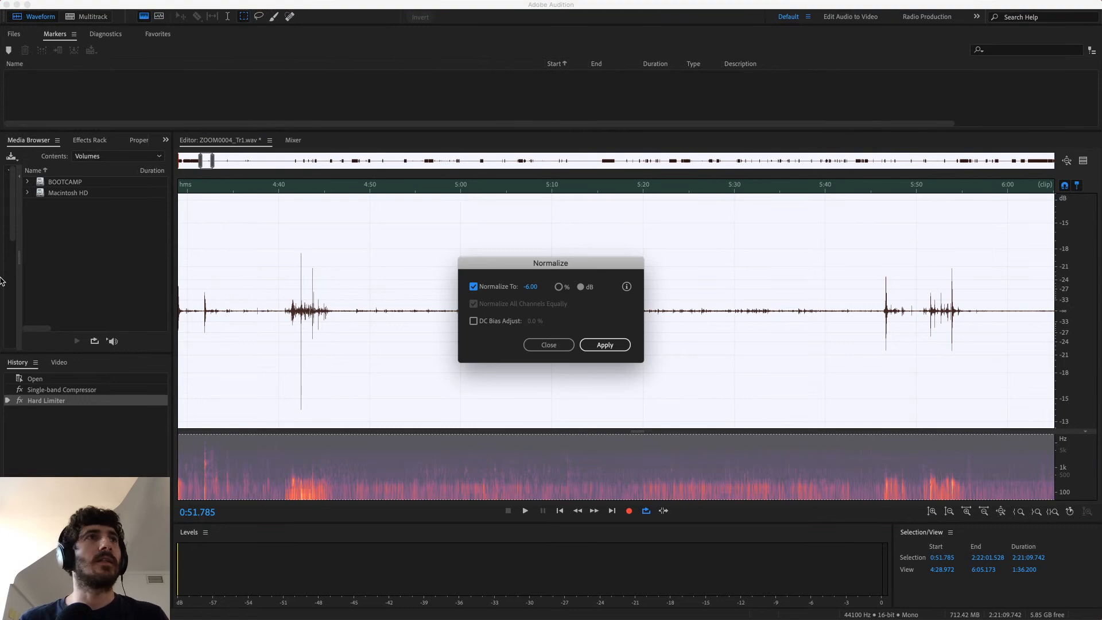
pyautogui.moveTo(1, 281)
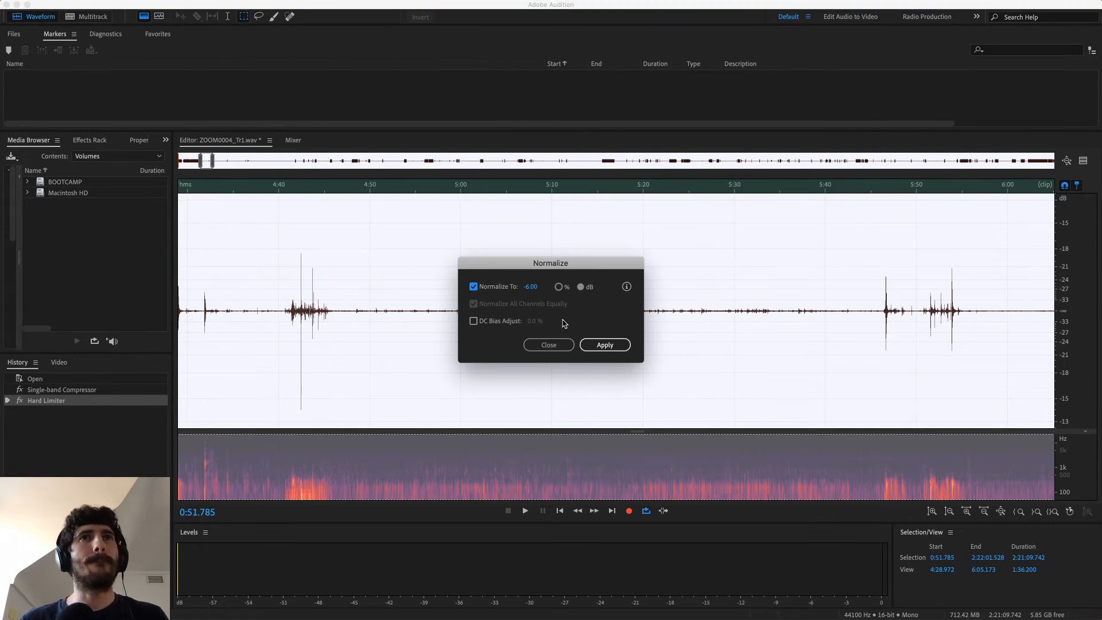
pyautogui.click(531, 288)
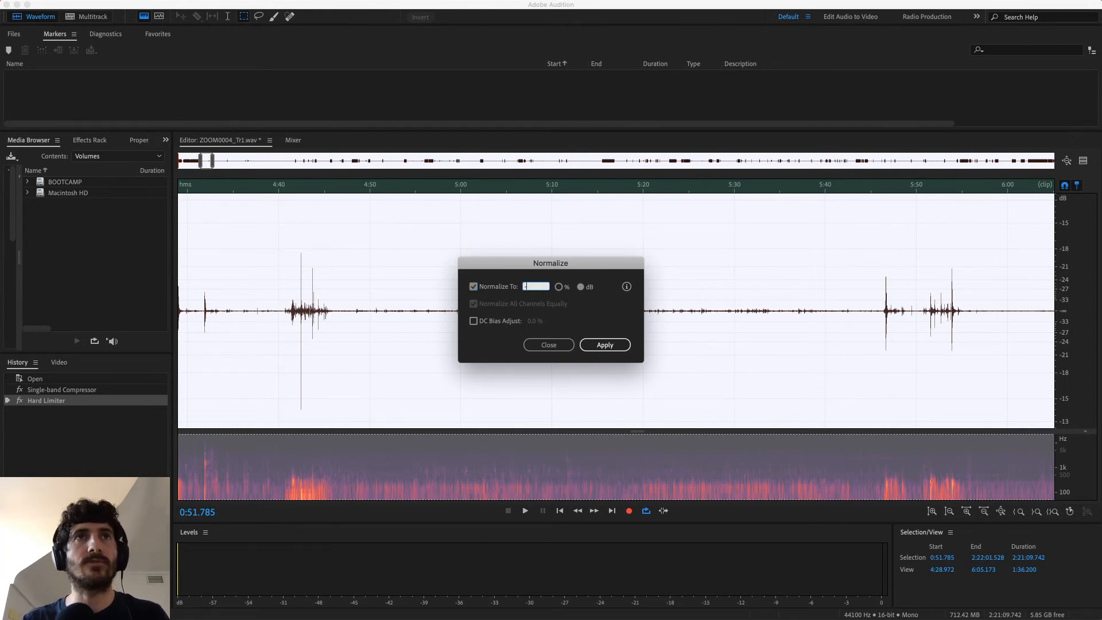
pyautogui.press('Tab')
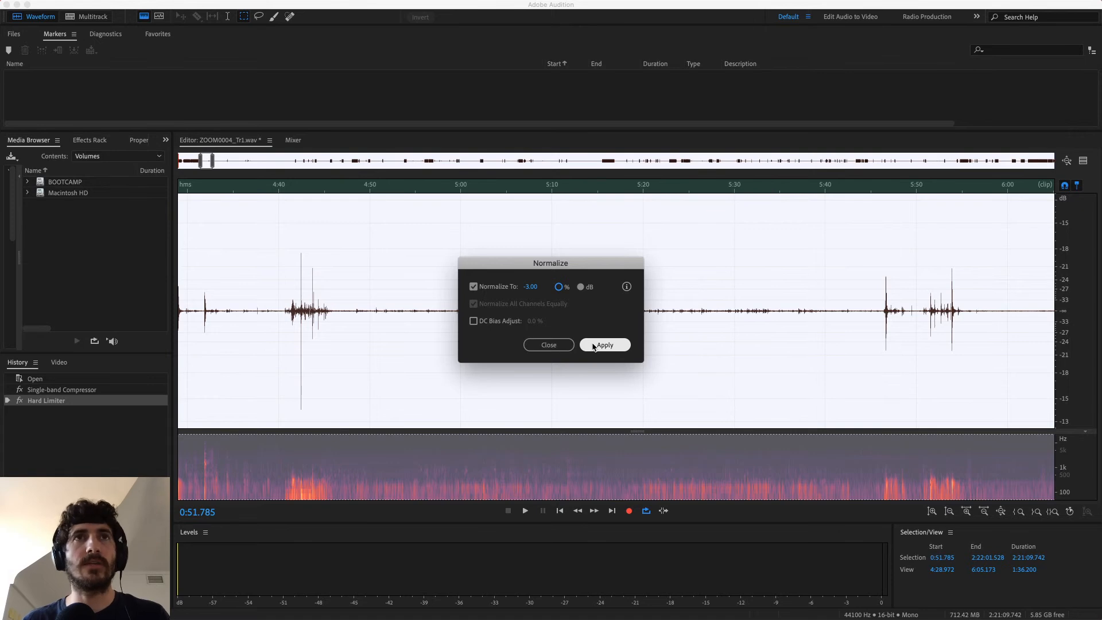
pyautogui.click(594, 347)
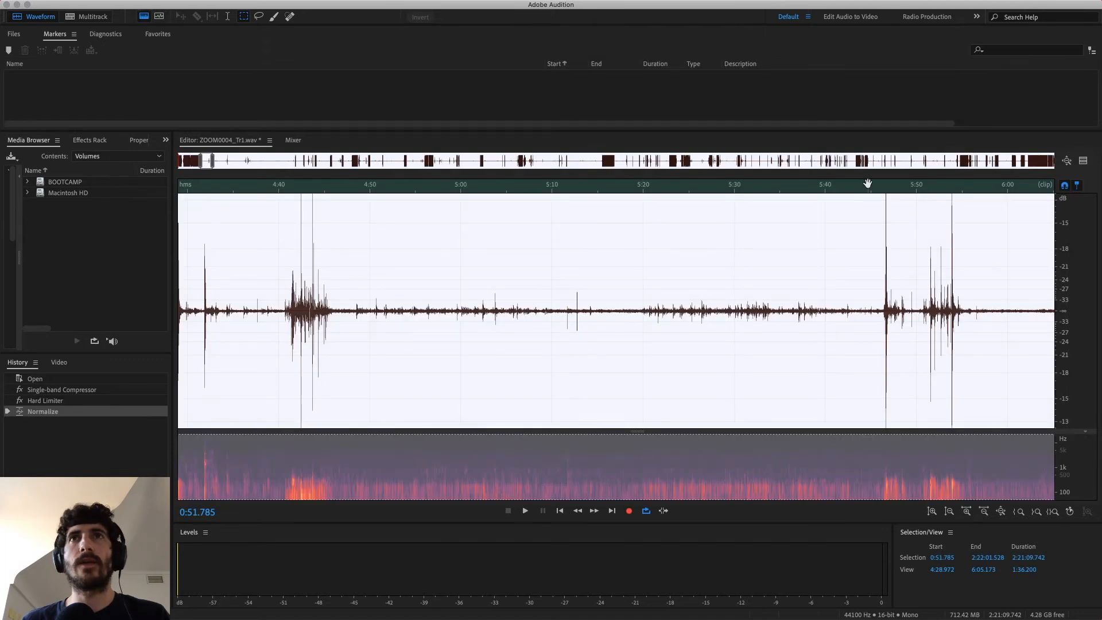
# Examine the normalized waveform against the full amplitude scale, in the quiet passages and across most of the recording.
pyautogui.hscroll(5, 742, 255)
pyautogui.scroll(-2, 621, 346)
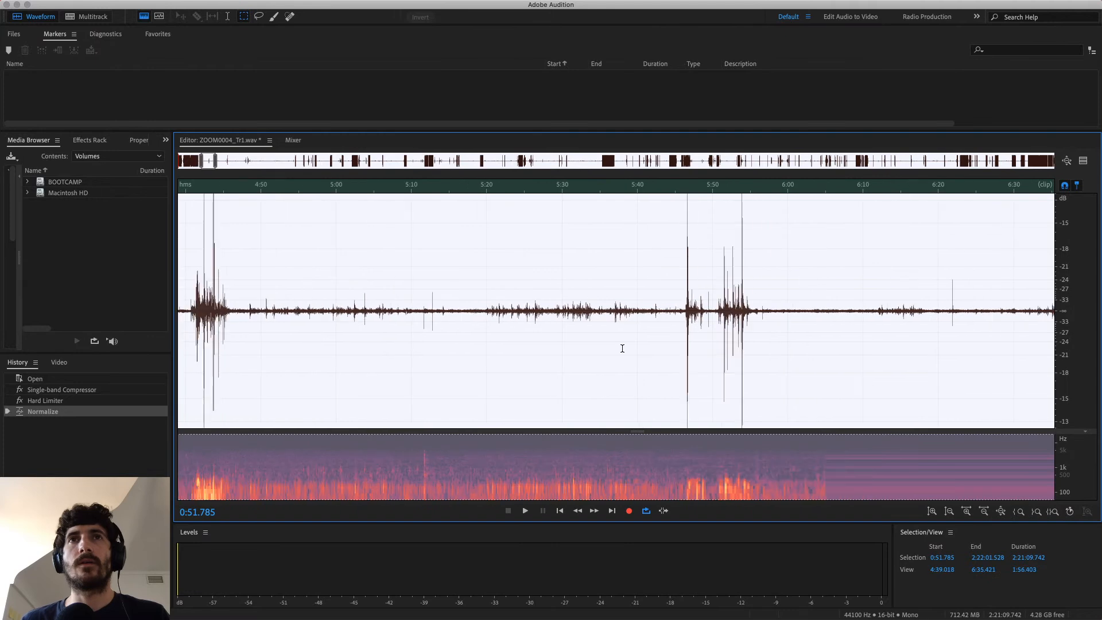
pyautogui.scroll(-3, 1058, 317)
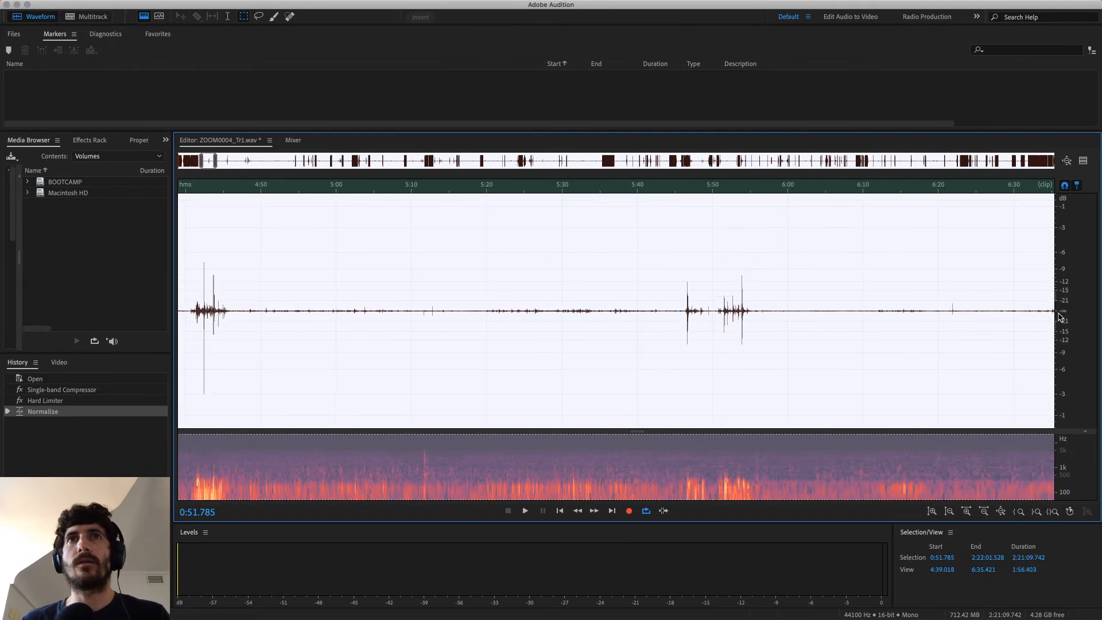
pyautogui.hscroll(12, 844, 183)
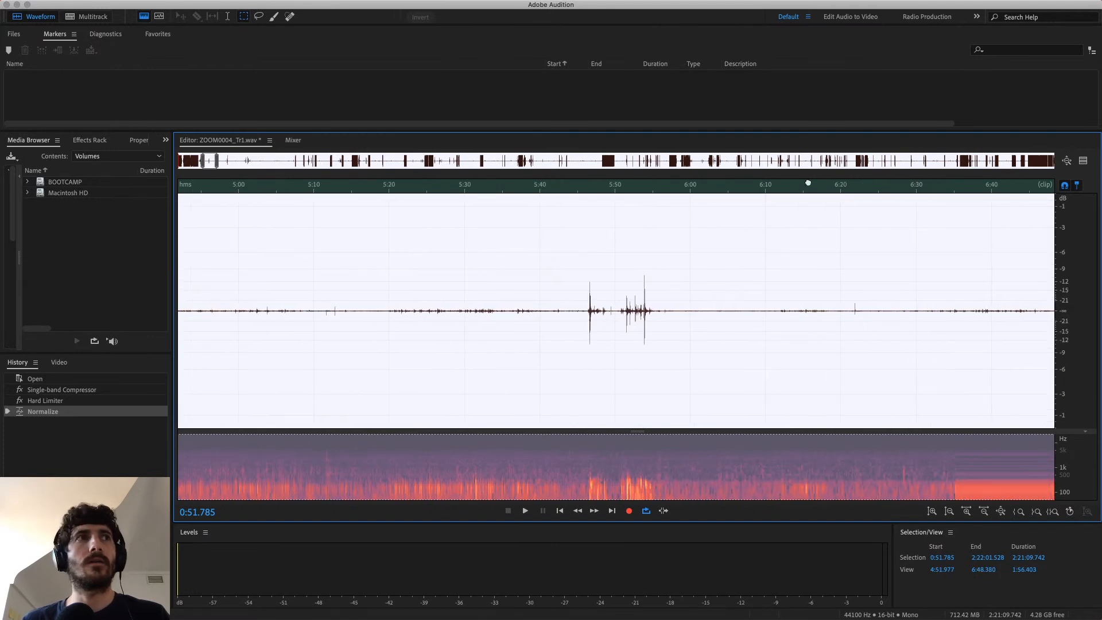
pyautogui.hscroll(13, 388, 191)
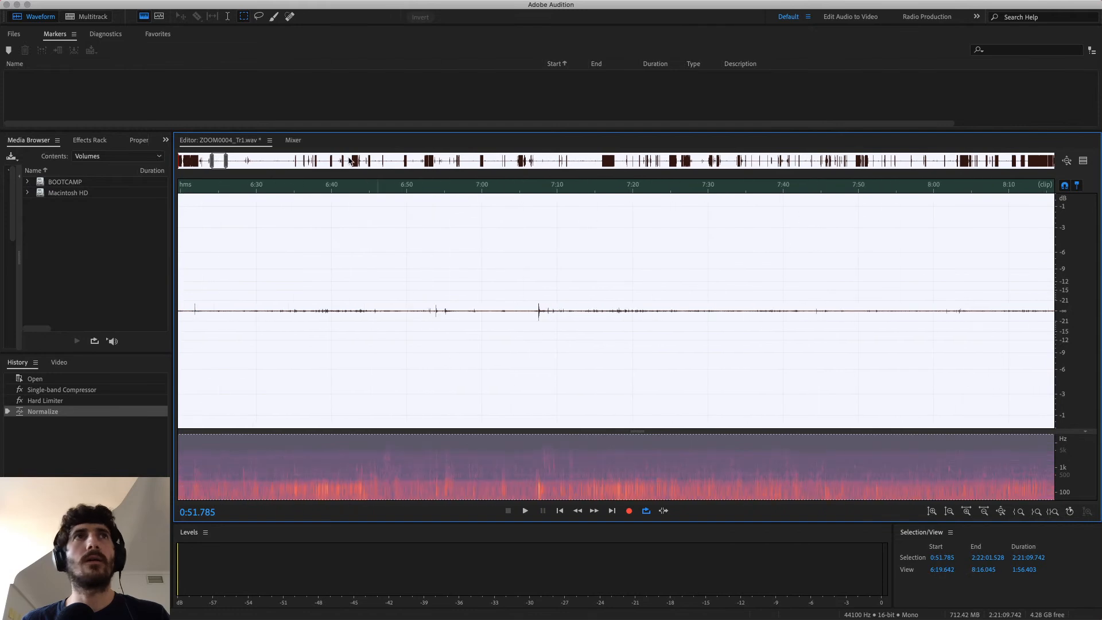
pyautogui.moveTo(226, 161); pyautogui.dragTo(1043, 185)
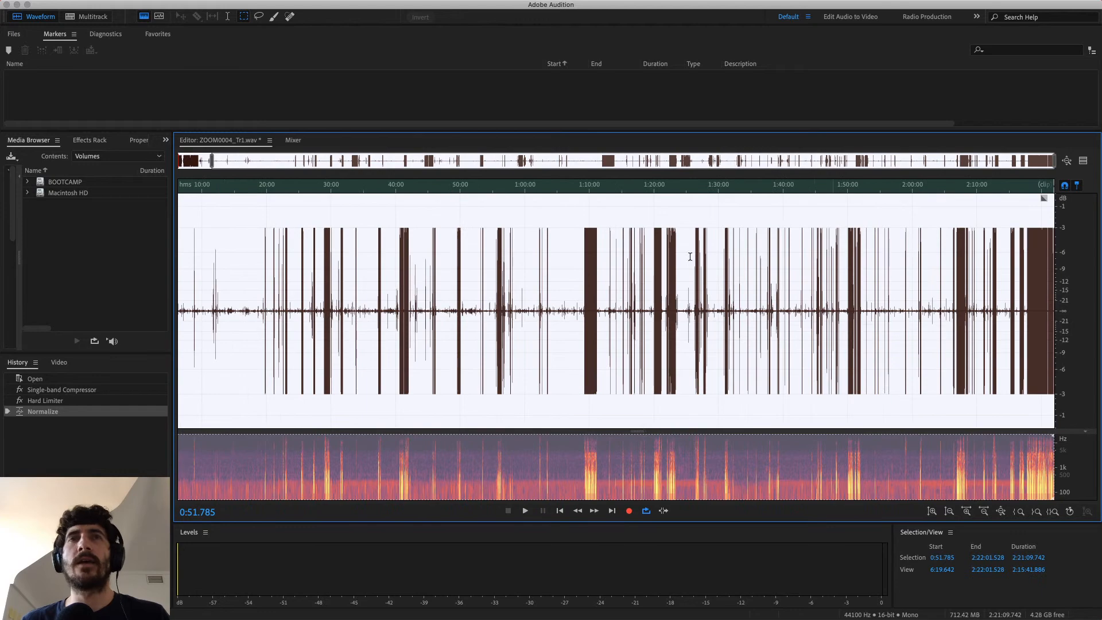
pyautogui.scroll(10, 615, 275)
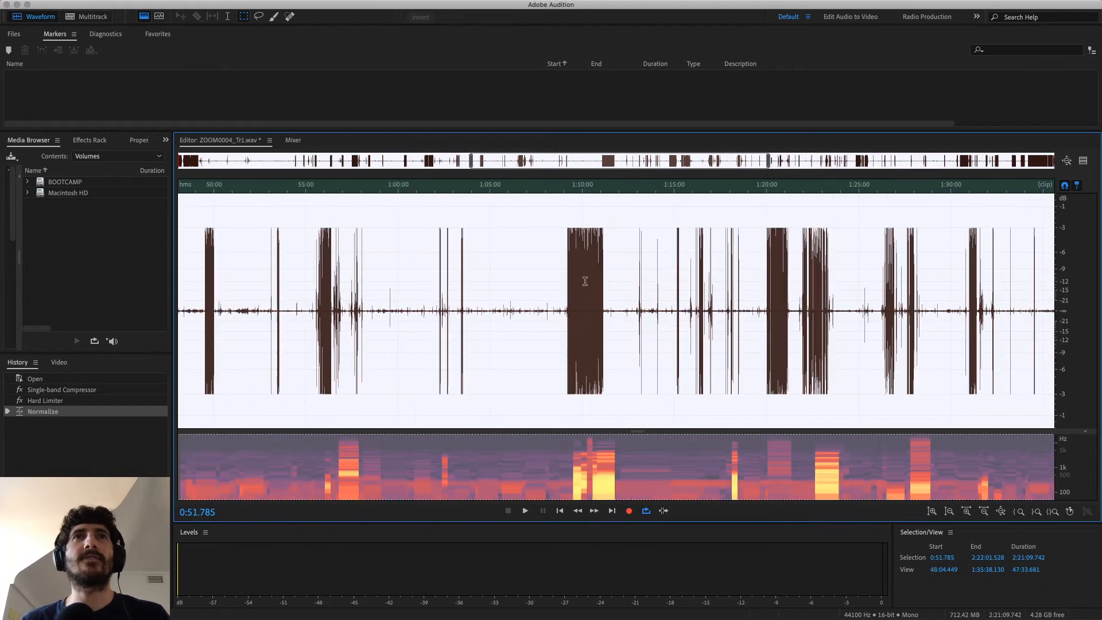
# Play the normalized speech passage starting at about 1:09:12 and look over the waveform to its end.
pyautogui.scroll(8, 585, 281)
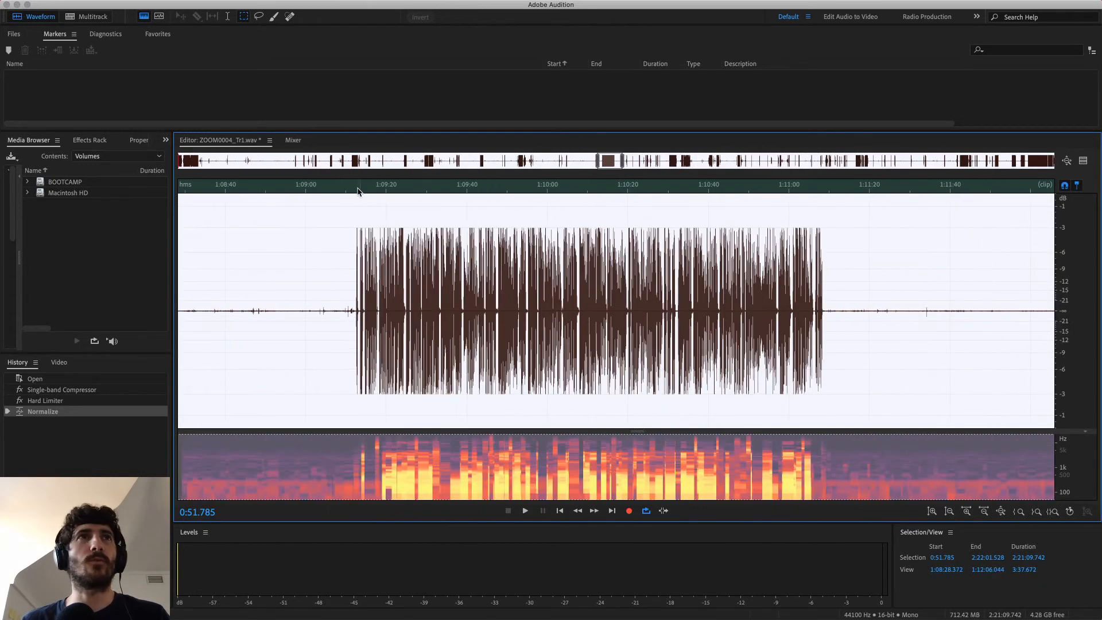
pyautogui.click(356, 190)
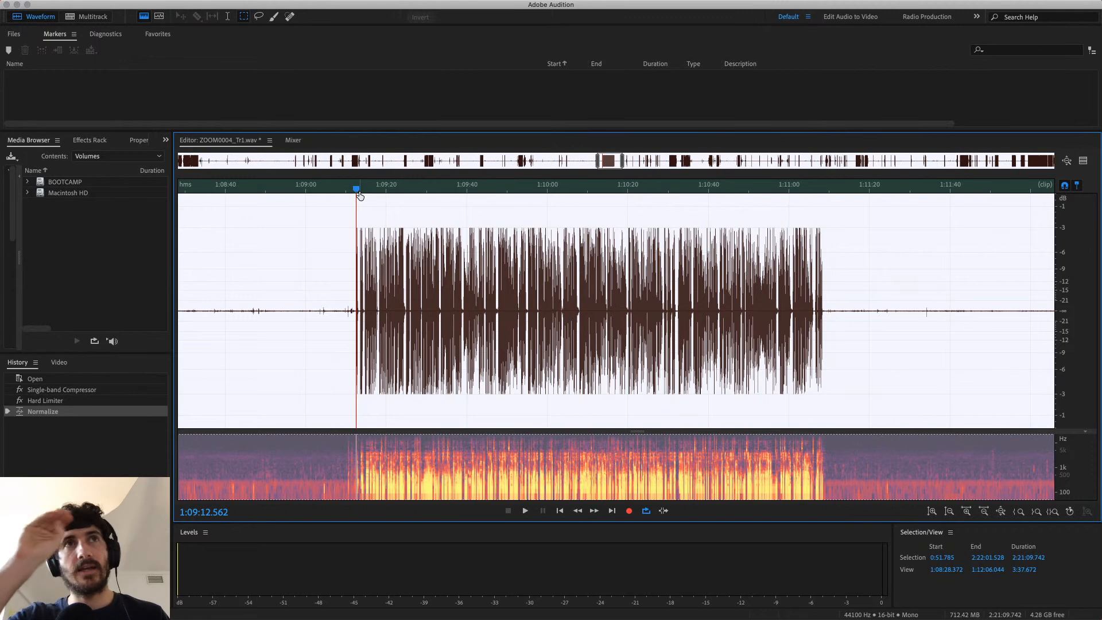
pyautogui.press('space')
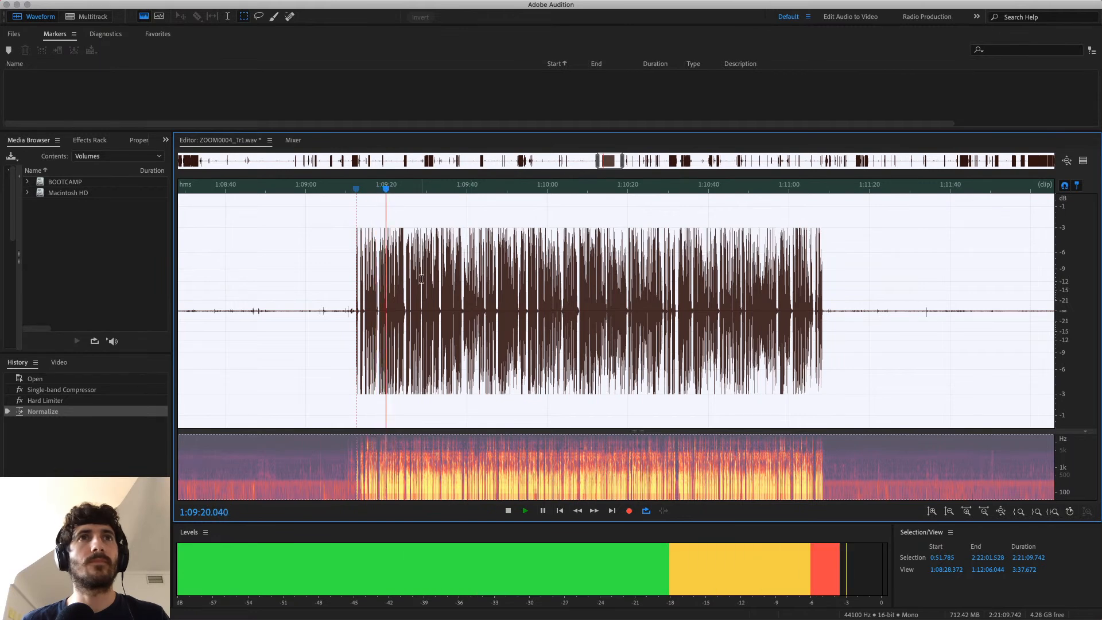
pyautogui.hscroll(5, 877, 270)
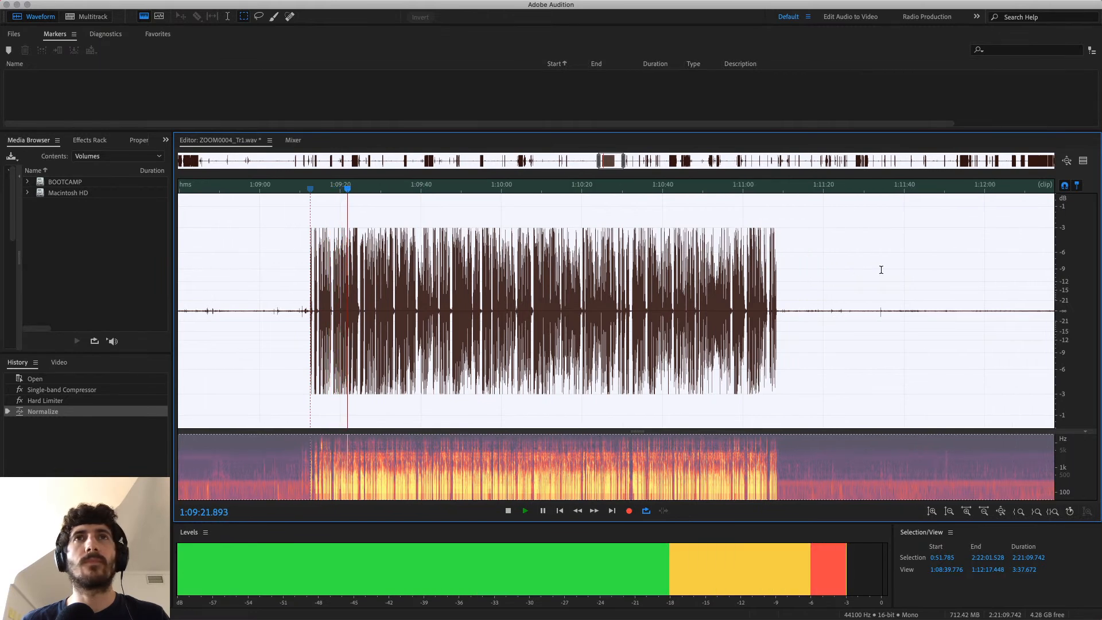
pyautogui.hscroll(7, 881, 269)
pyautogui.scroll(-1, 881, 271)
pyautogui.hscroll(5, 685, 299)
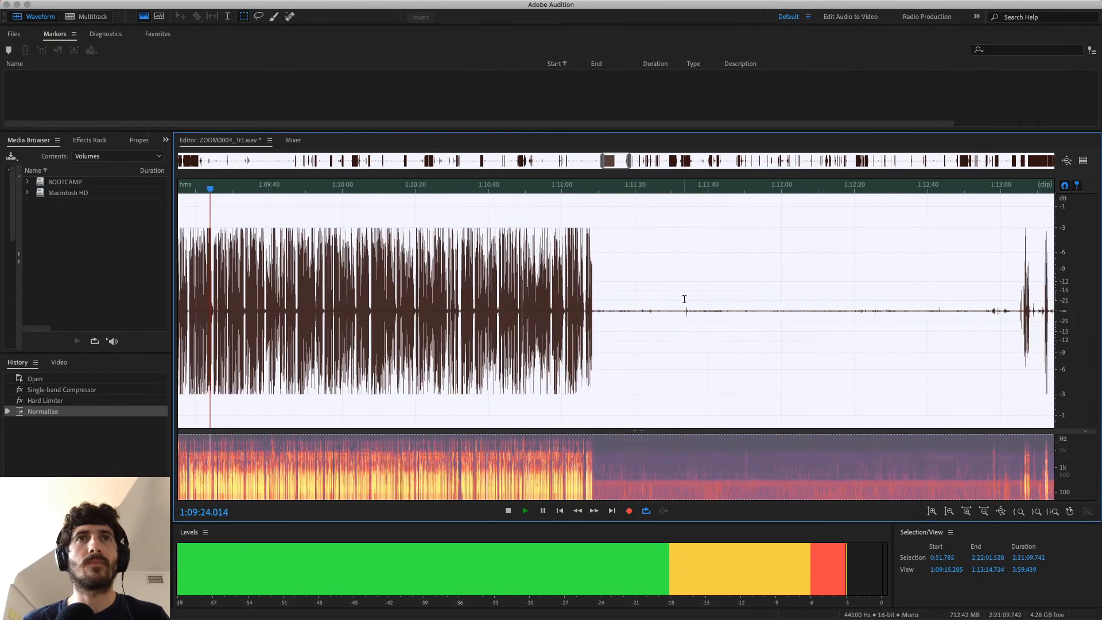
pyautogui.press('space')
# Select about 1.5 seconds at the end of the speech passage, covering the last words and the following silence.
pyautogui.scroll(4, 593, 295)
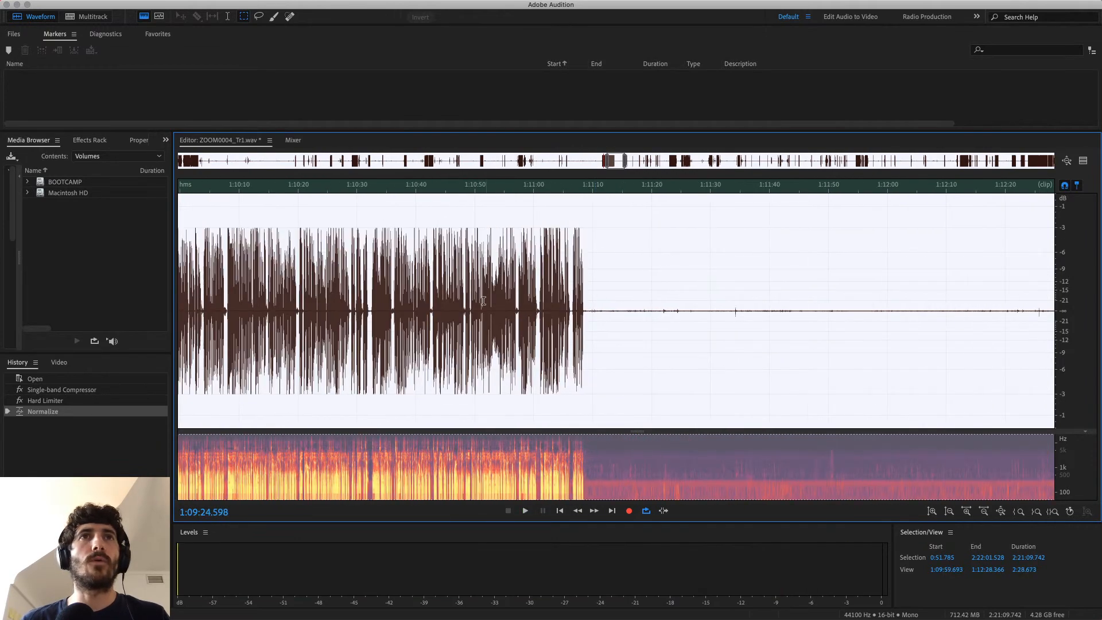
pyautogui.scroll(2, 483, 300)
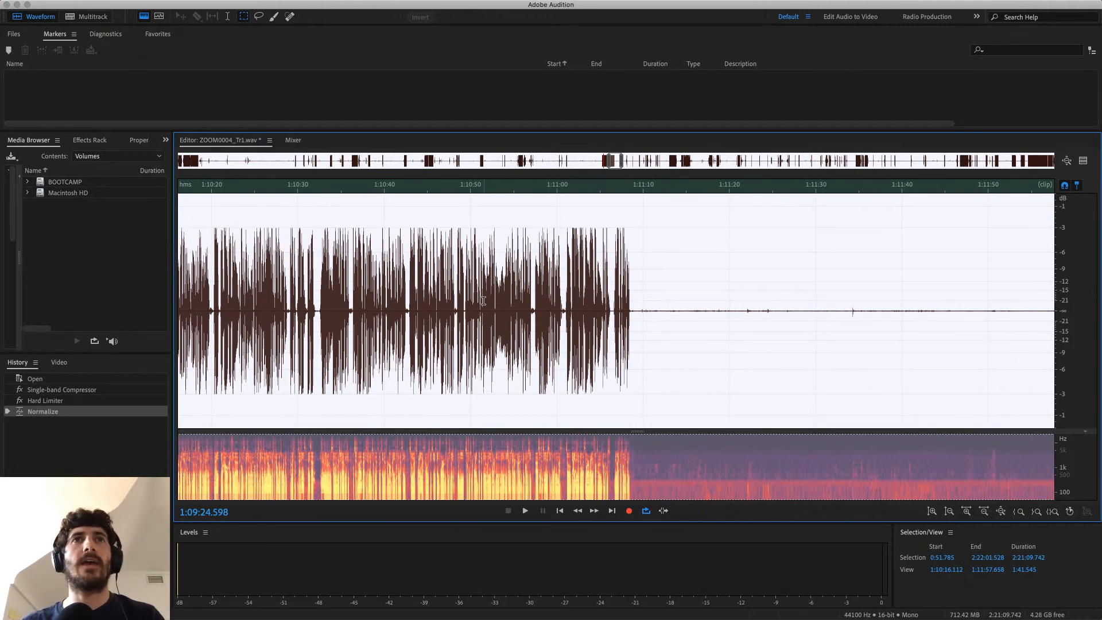
pyautogui.scroll(10, 622, 304)
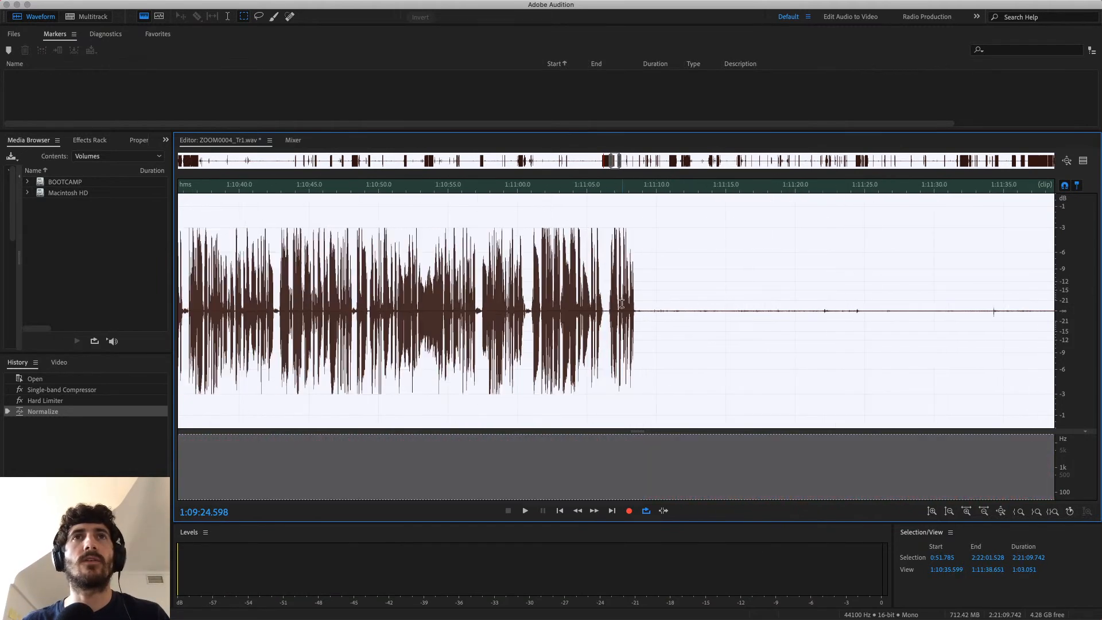
pyautogui.scroll(6, 622, 303)
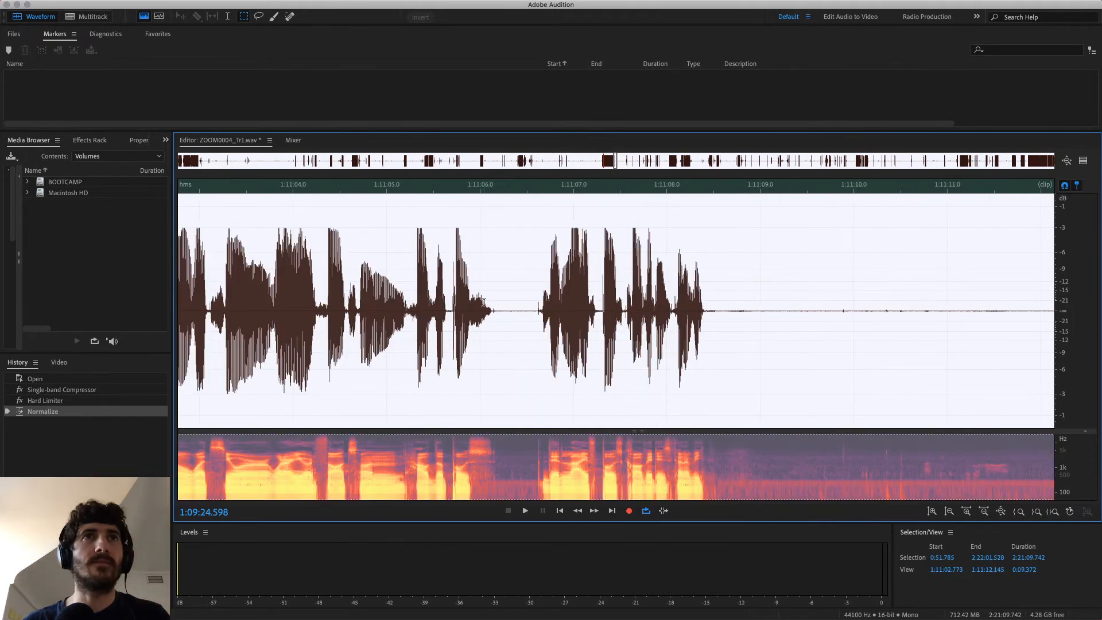
pyautogui.moveTo(787, 301); pyautogui.dragTo(646, 306)
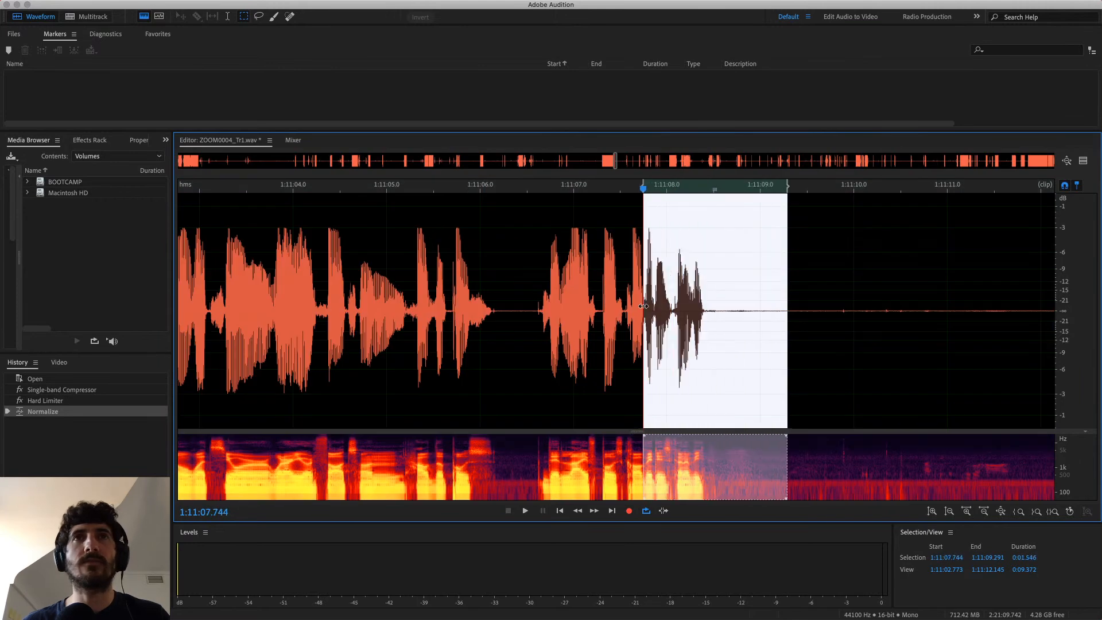
# Search the commands for "dynamic" and open the Dynamics effect from Amplitude and Compression.
pyautogui.click(381, 6)
pyautogui.write('dy')
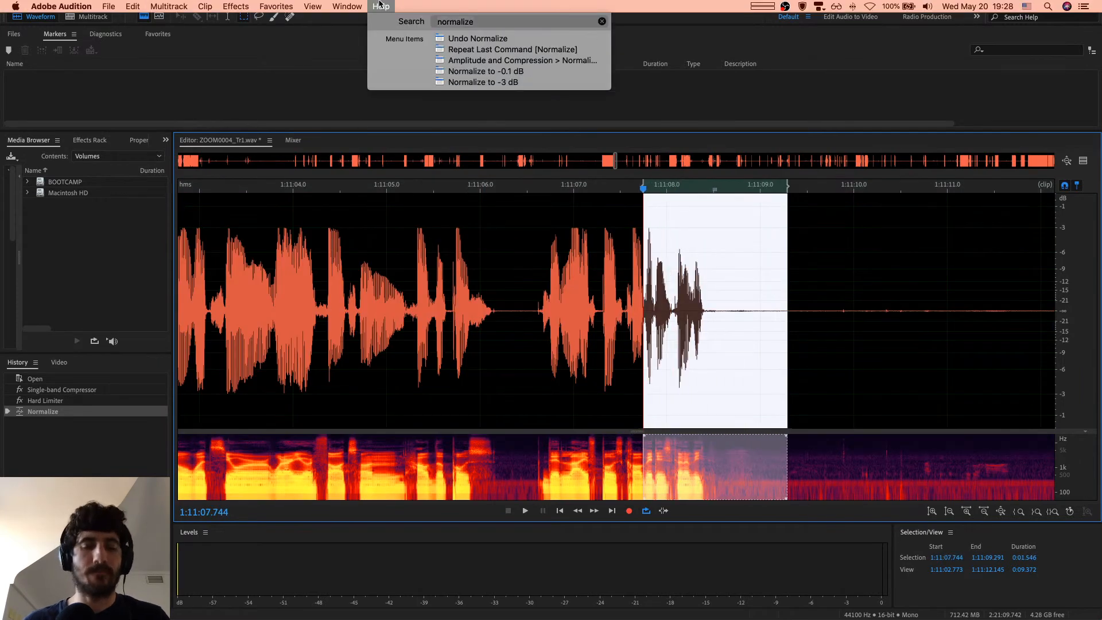
pyautogui.write('namic')
pyautogui.press('Down')
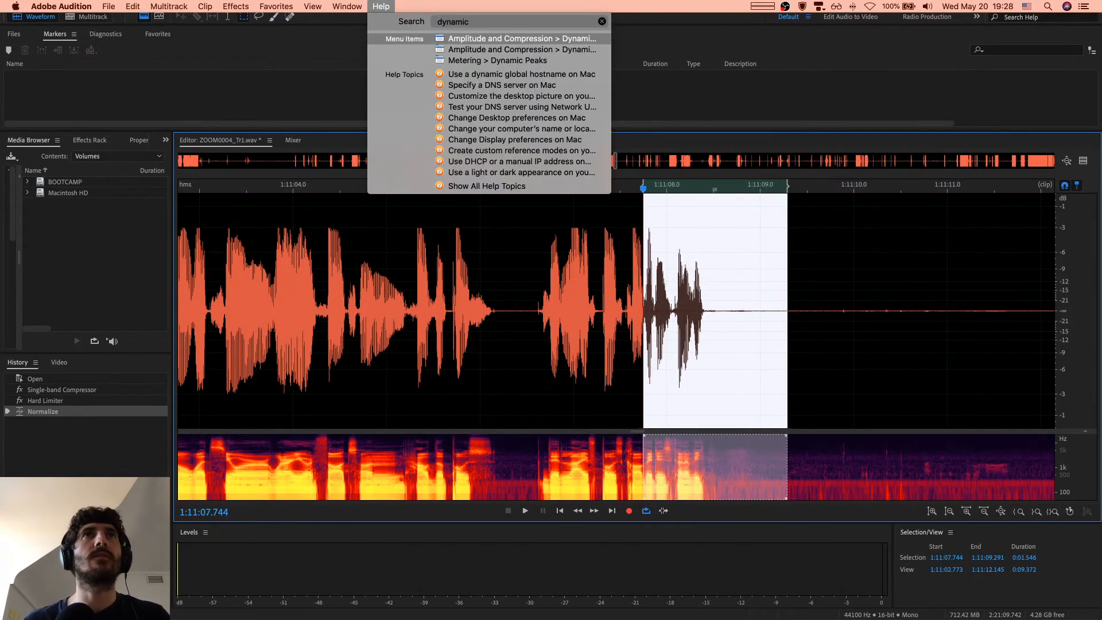
pyautogui.press('Return')
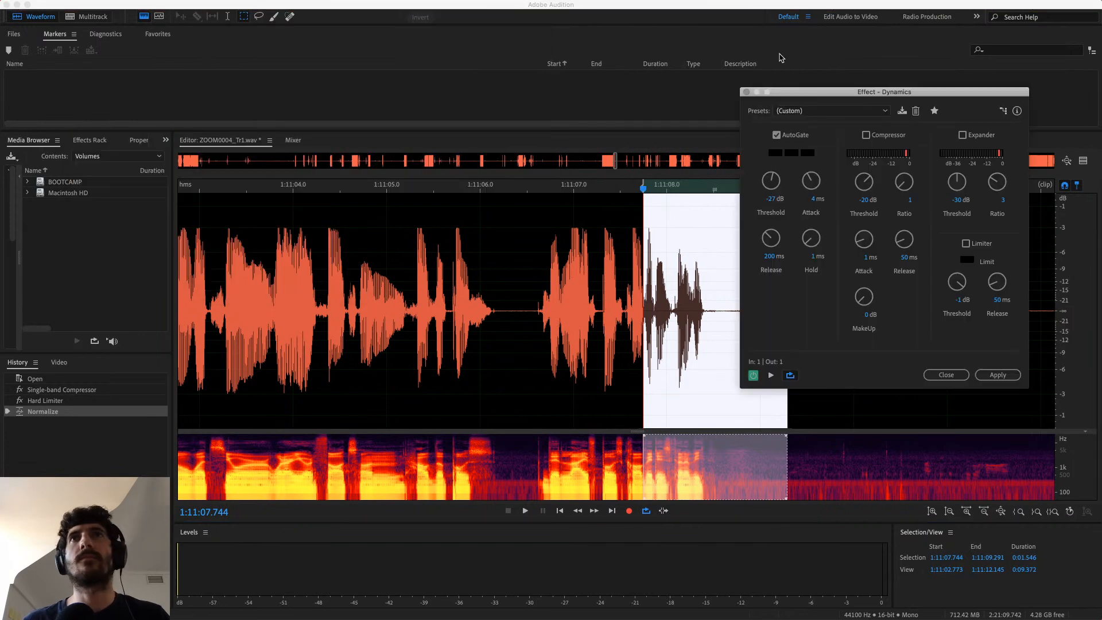
# Move the Dynamics window clear of the selected audio and audition the AutoGate on the selection.
pyautogui.moveTo(794, 94); pyautogui.dragTo(393, 110)
pyautogui.press('space')
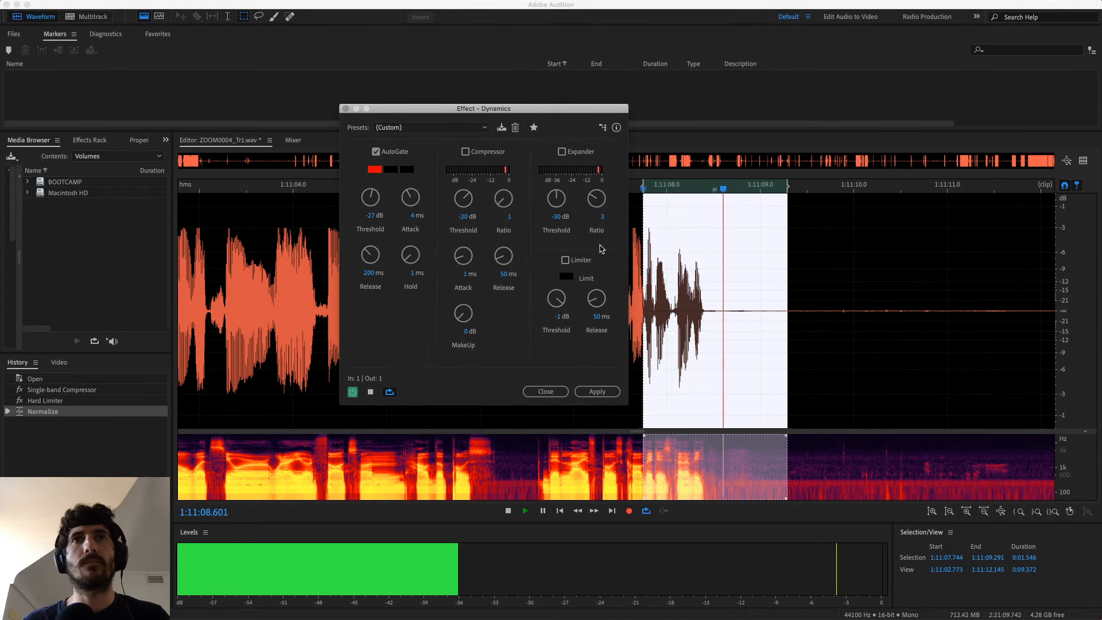
pyautogui.moveTo(554, 112); pyautogui.dragTo(331, 111)
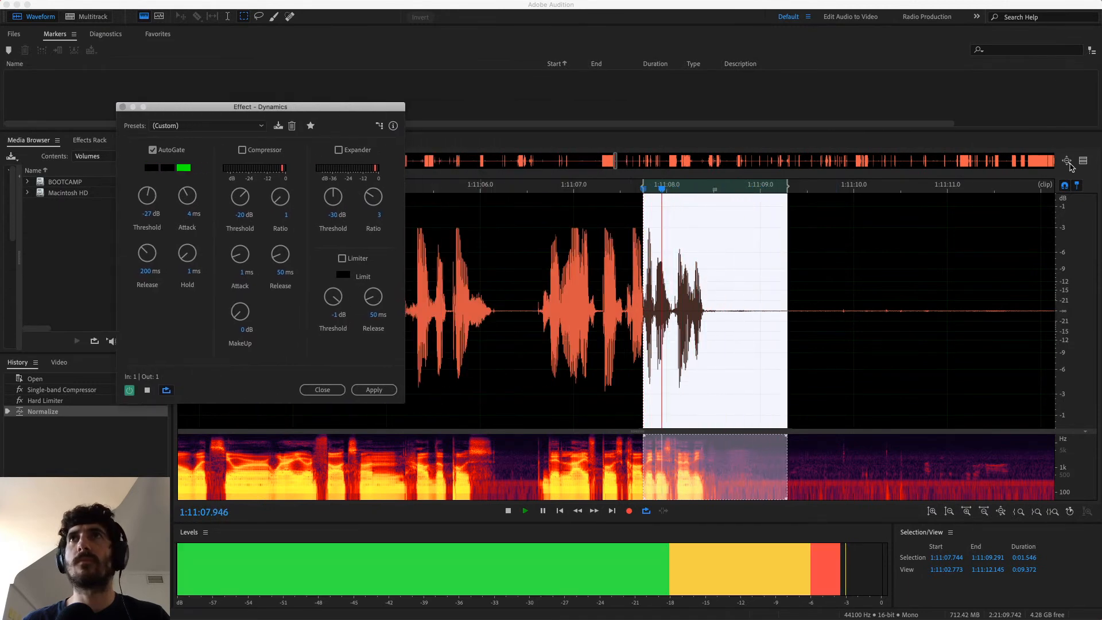
pyautogui.press('space')
# Reselect the last words of the passage, show the preview editor, and audition them and about 1 second of the following silence.
pyautogui.click(586, 274)
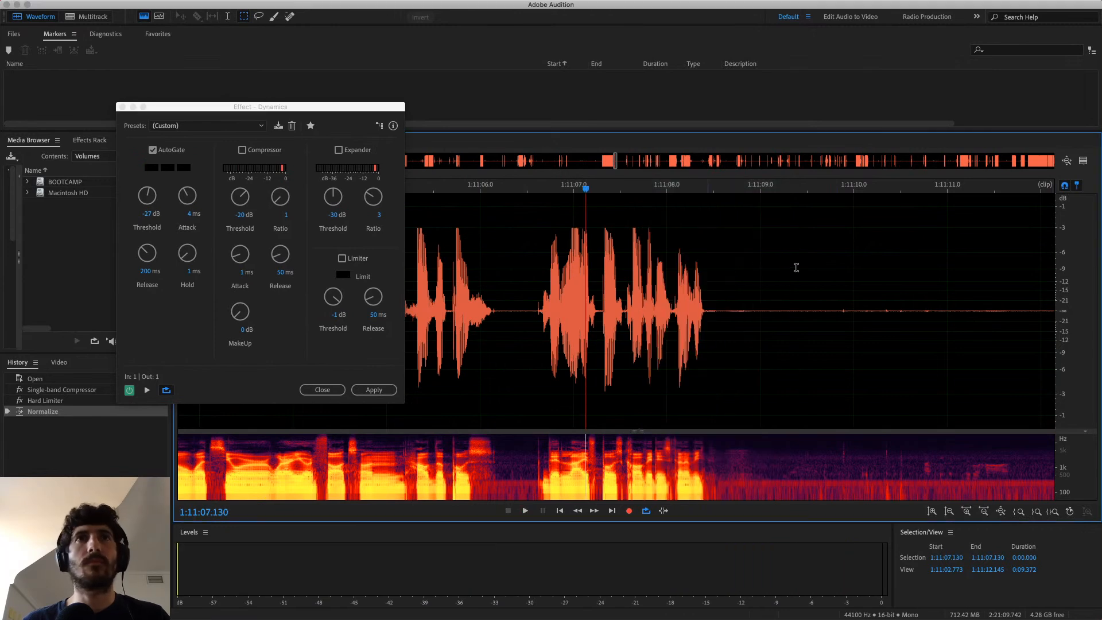
pyautogui.moveTo(807, 336); pyautogui.dragTo(647, 335)
pyautogui.click(1084, 160)
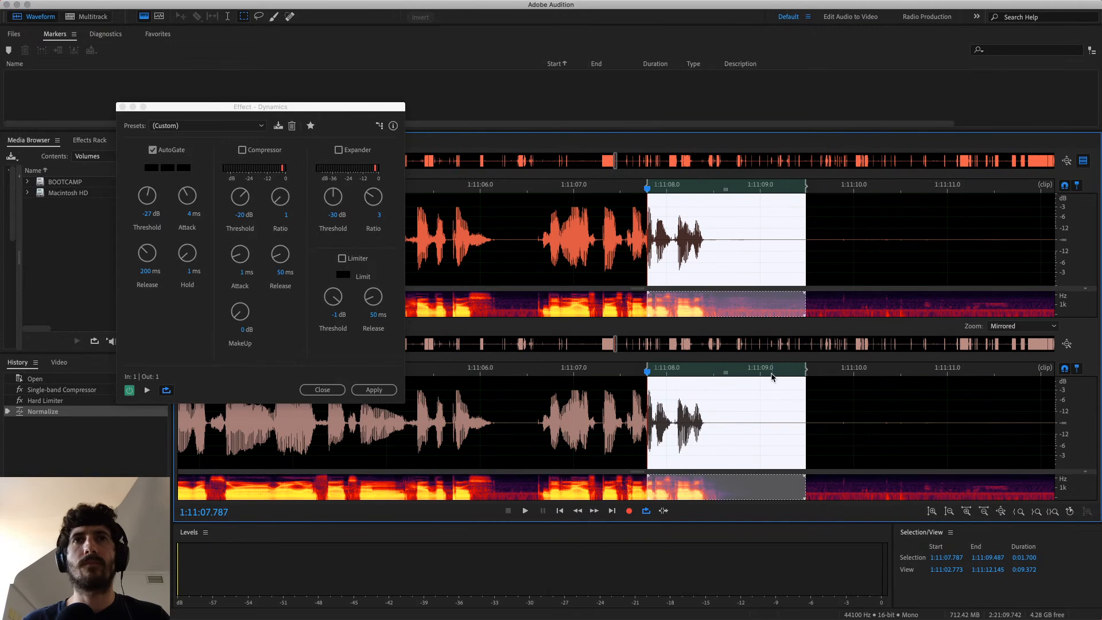
pyautogui.press('space')
pyautogui.moveTo(850, 445); pyautogui.dragTo(762, 446)
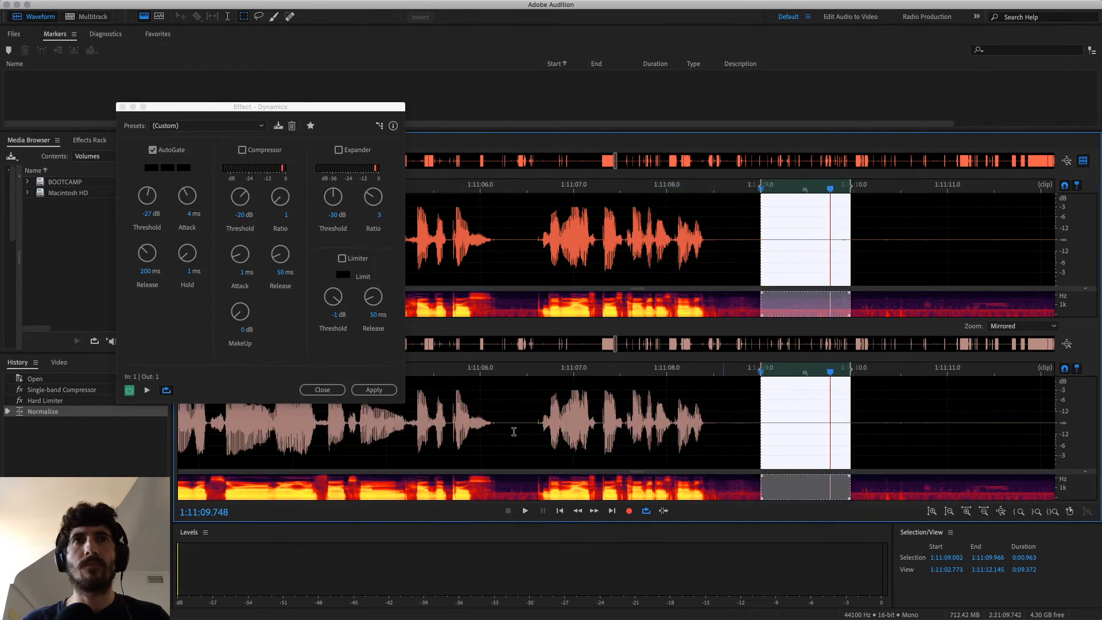
pyautogui.press('space')
# Select about 1.6 seconds around the pause near 1:11:06 and audition the gated result.
pyautogui.click(444, 429)
pyautogui.keyDown('shift'); pyautogui.click(592, 424); pyautogui.keyUp('shift')
pyautogui.press('space')
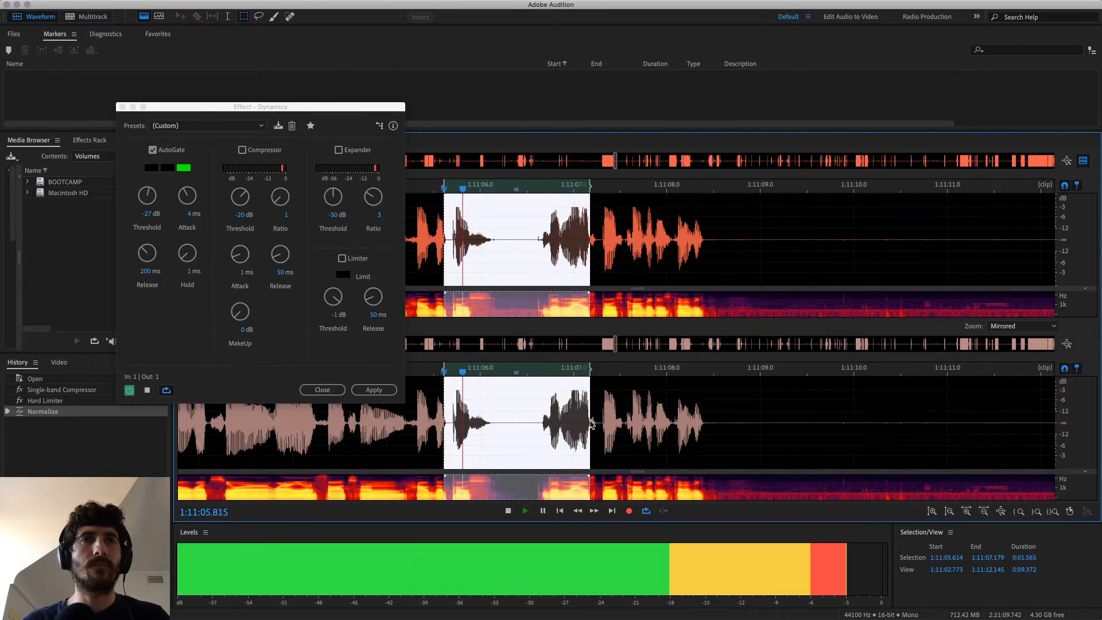
pyautogui.press('space')
# Clear the selection, audition the silence from about 1:11:10, and hide the preview editor.
pyautogui.scroll(-3, 591, 424)
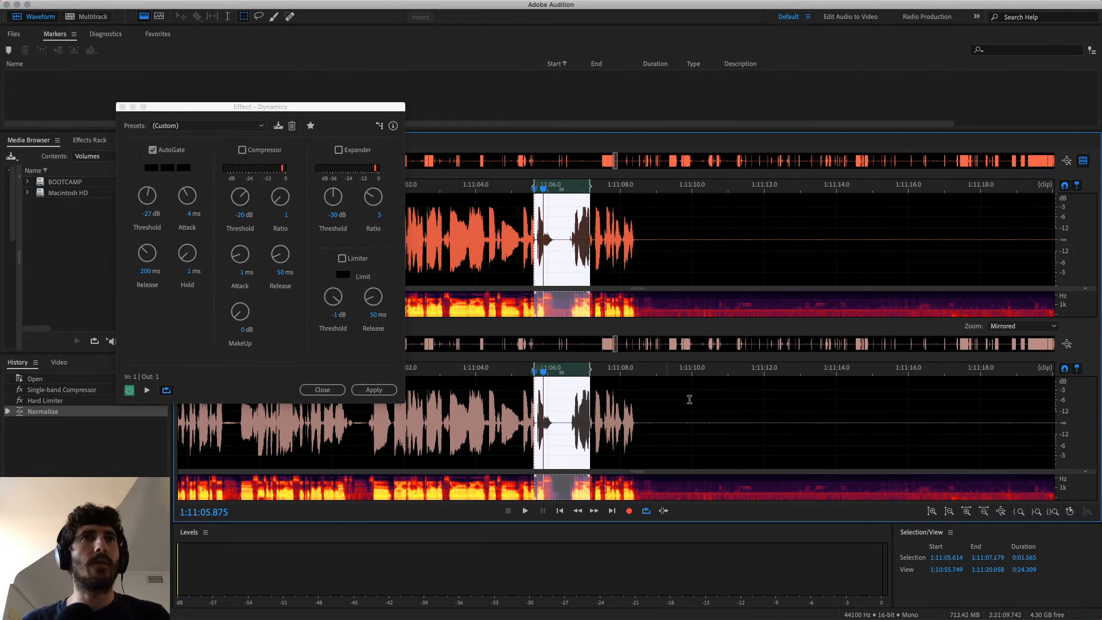
pyautogui.click(700, 270)
pyautogui.press('space')
pyautogui.scroll(-2, 700, 270)
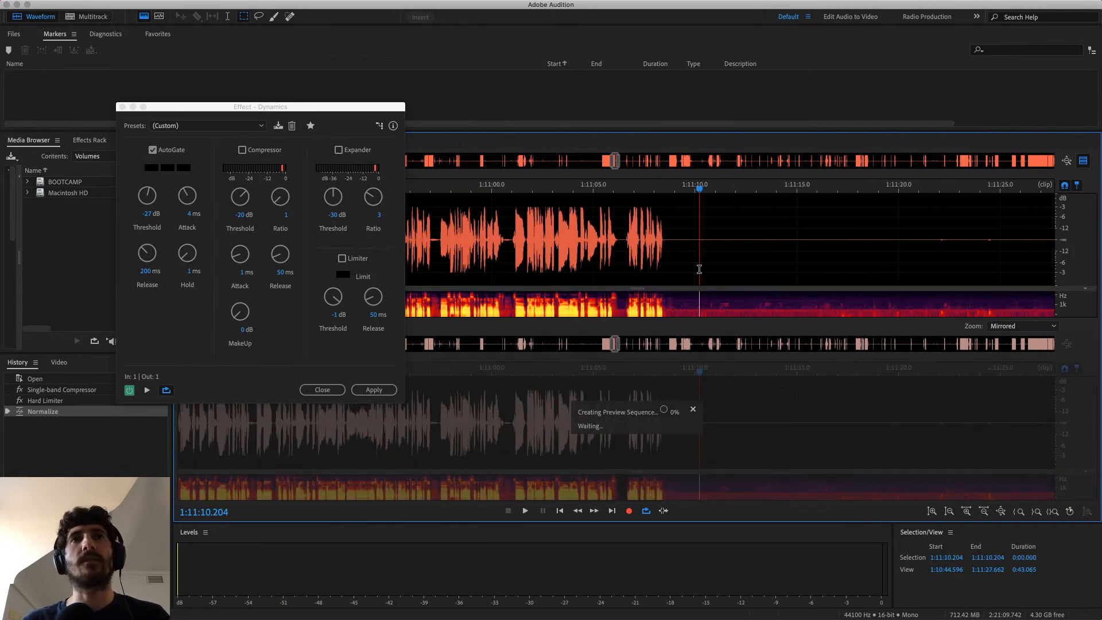
pyautogui.press('space')
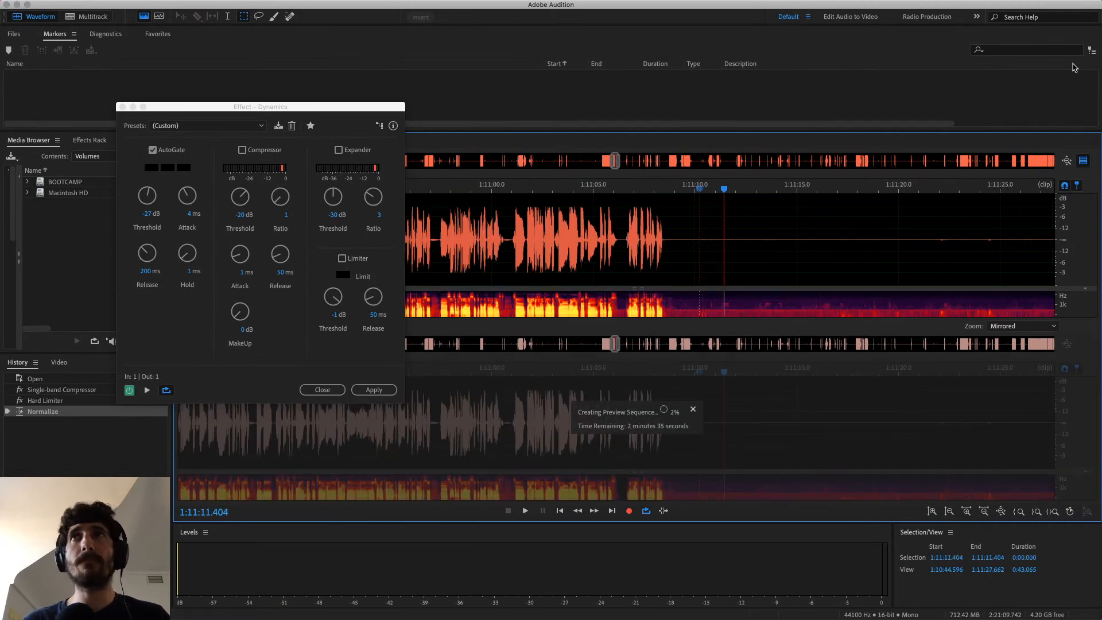
pyautogui.click(1083, 162)
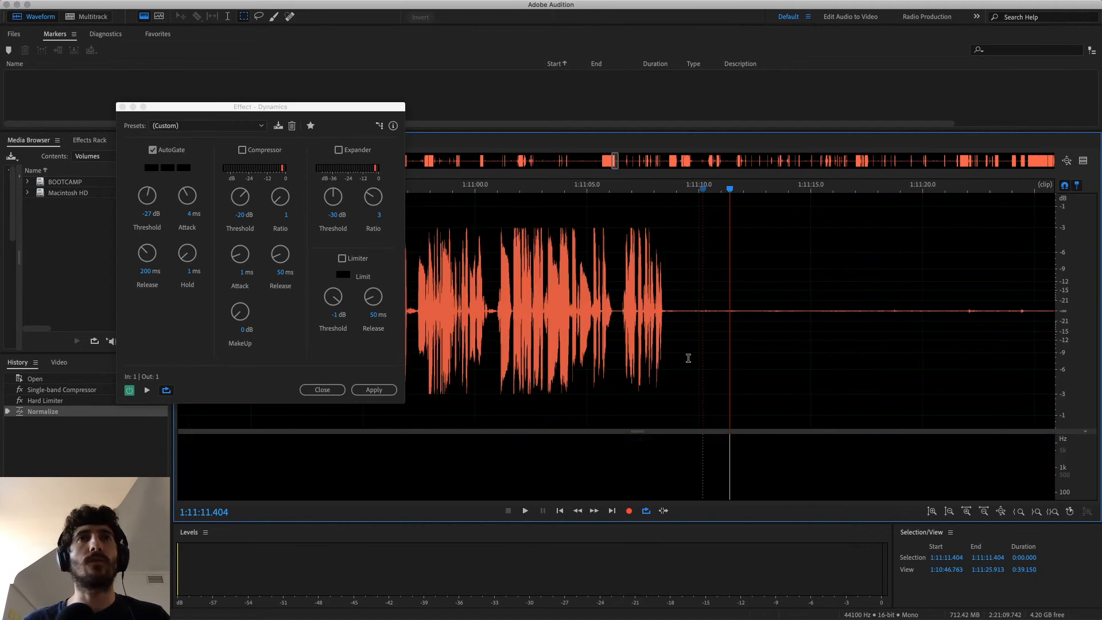
# Select about 1.1 seconds around the pause near 1:10:20, show the preview editor and audition the gated audio.
pyautogui.scroll(1, 688, 358)
pyautogui.hscroll(-5, 689, 358)
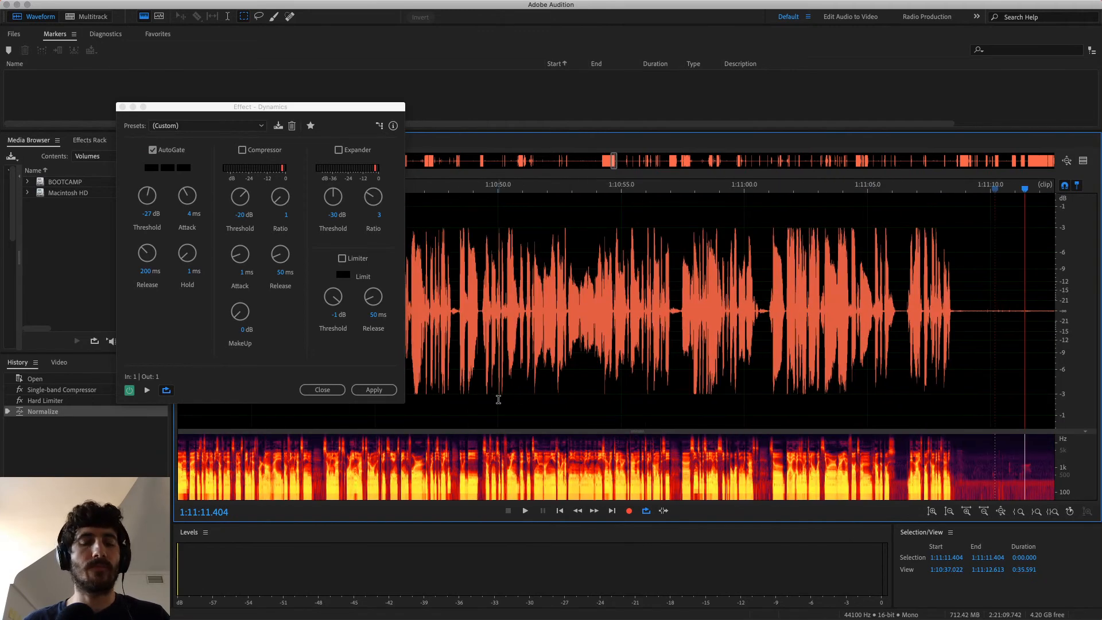
pyautogui.scroll(1, 567, 304)
pyautogui.hscroll(-15, 568, 304)
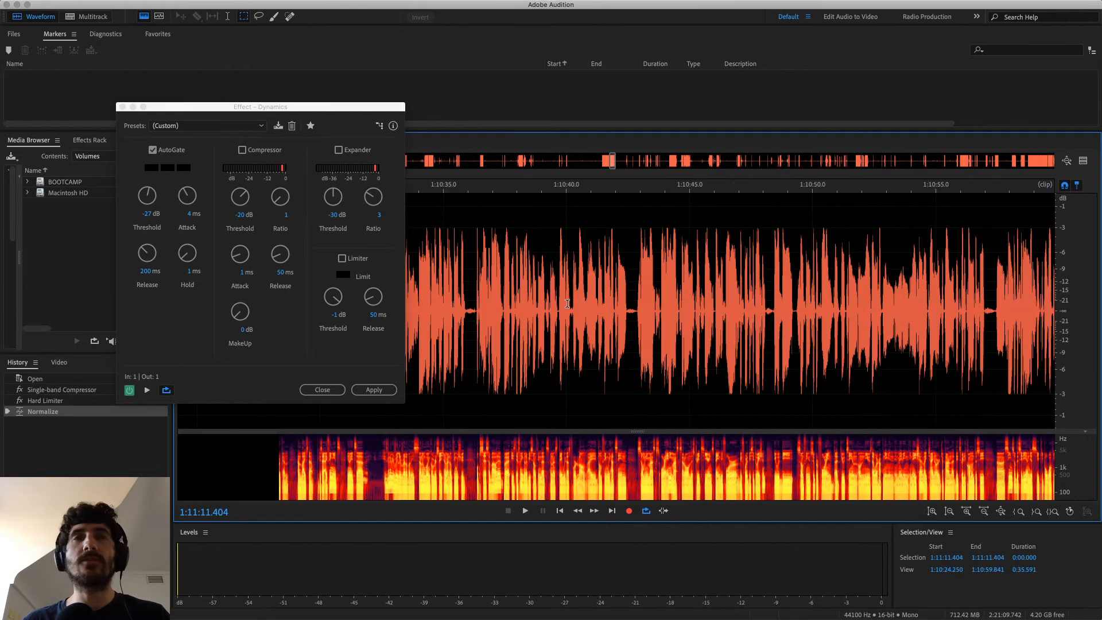
pyautogui.hscroll(-2, 568, 304)
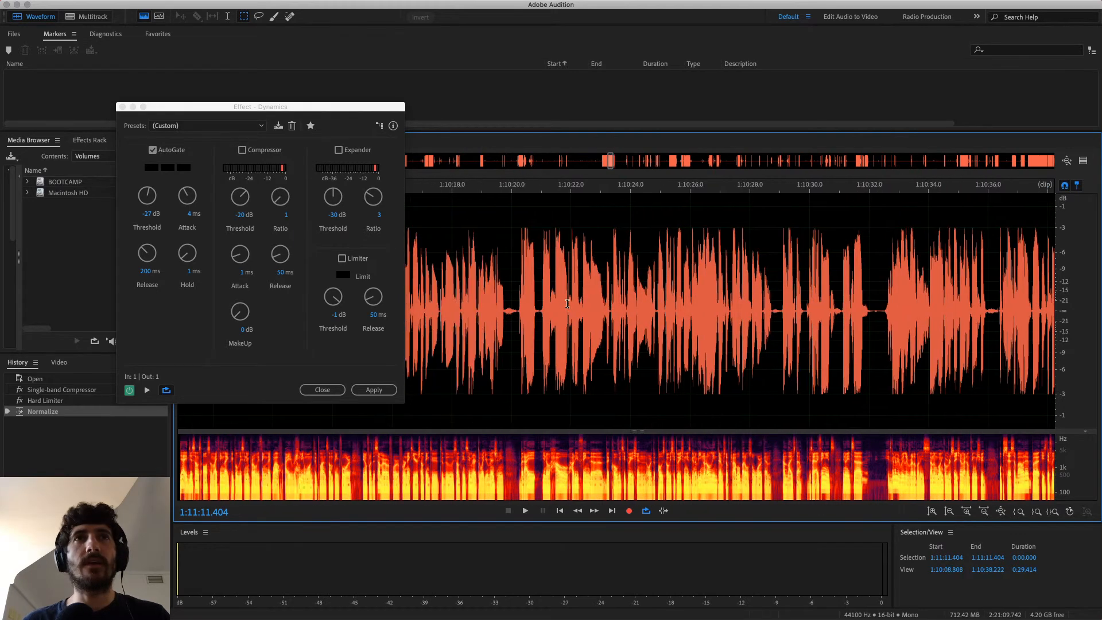
pyautogui.scroll(9, 533, 308)
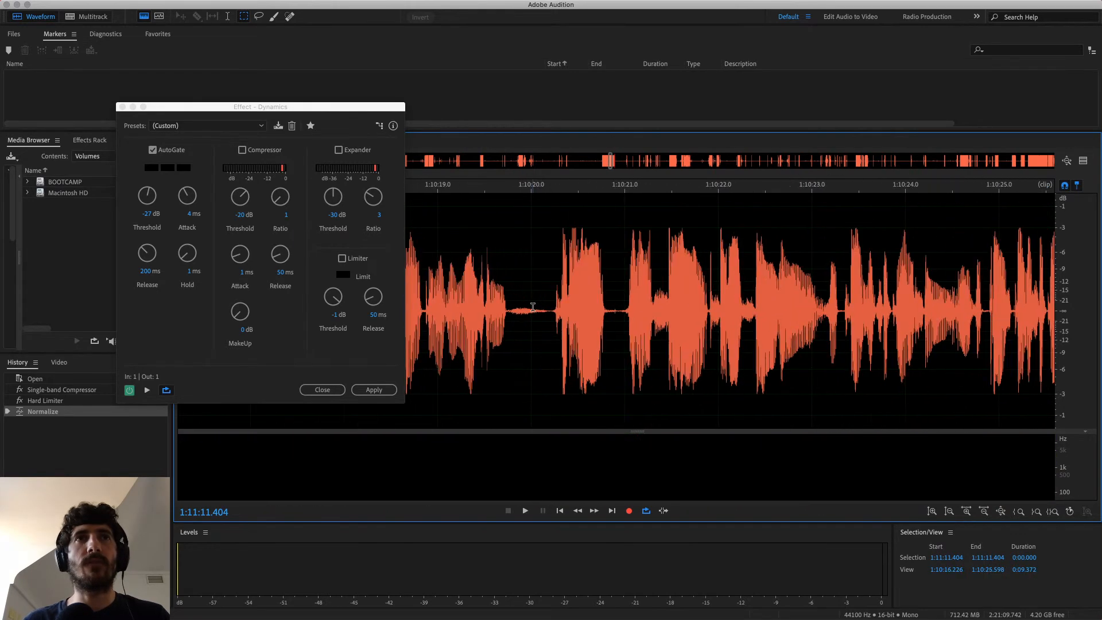
pyautogui.moveTo(432, 296); pyautogui.dragTo(611, 303)
pyautogui.click(1083, 161)
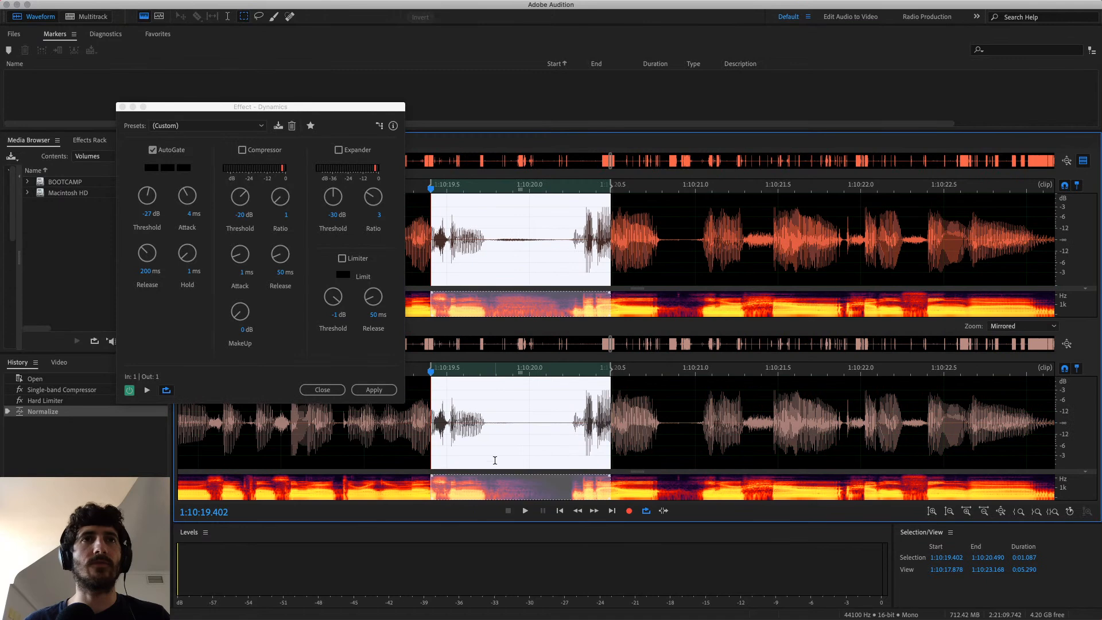
pyautogui.press('space')
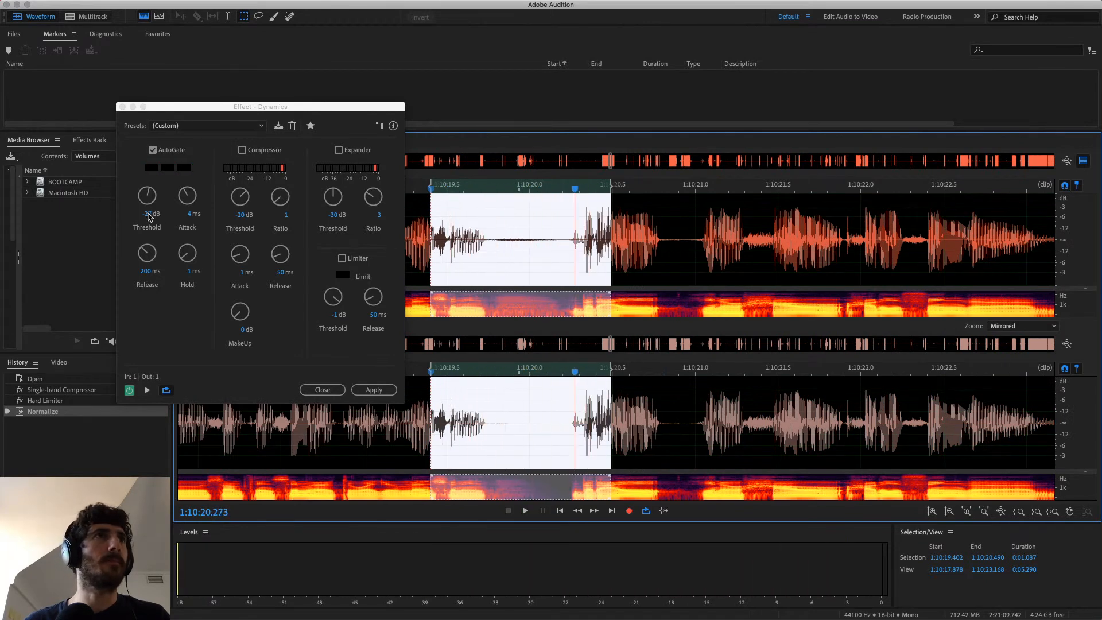
# Set the AutoGate threshold to -35 dB and audition it on the selected pause.
pyautogui.click(148, 213)
pyautogui.write('-35')
pyautogui.press('Return')
pyautogui.press('space')
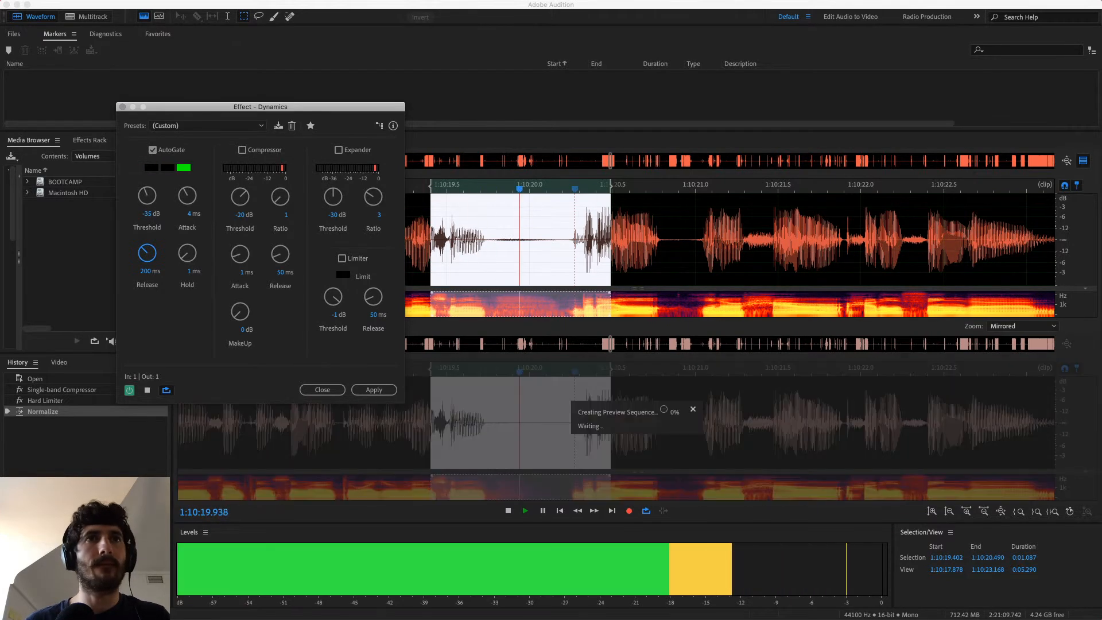
pyautogui.press('space')
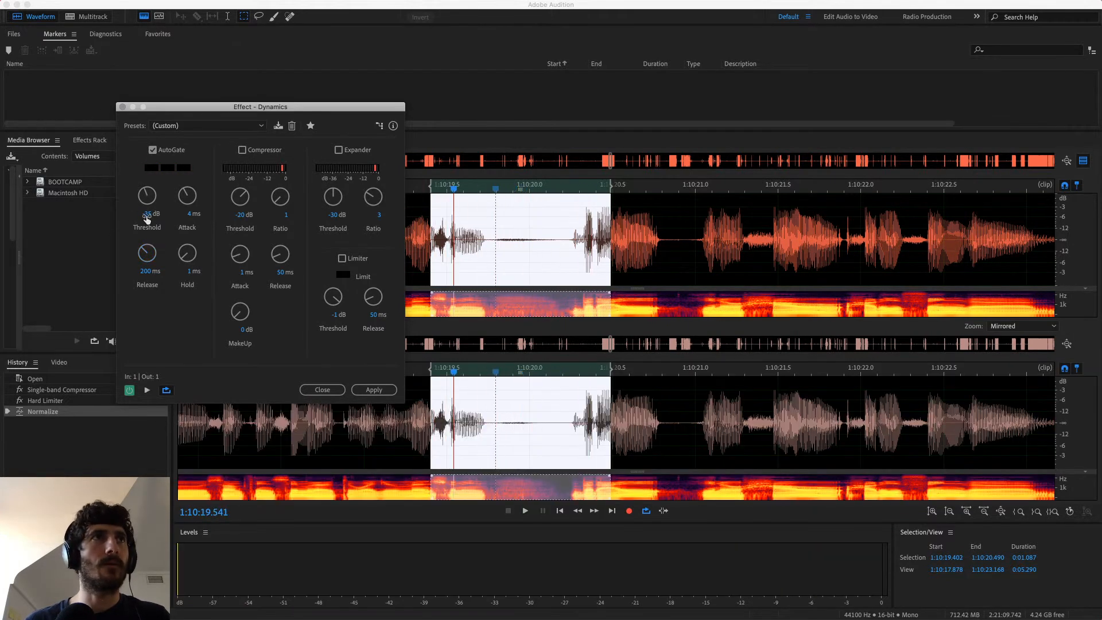
# Set the AutoGate threshold to -25 dB and audition the selected pause with it.
pyautogui.click(146, 215)
pyautogui.write('-25')
pyautogui.press('Return')
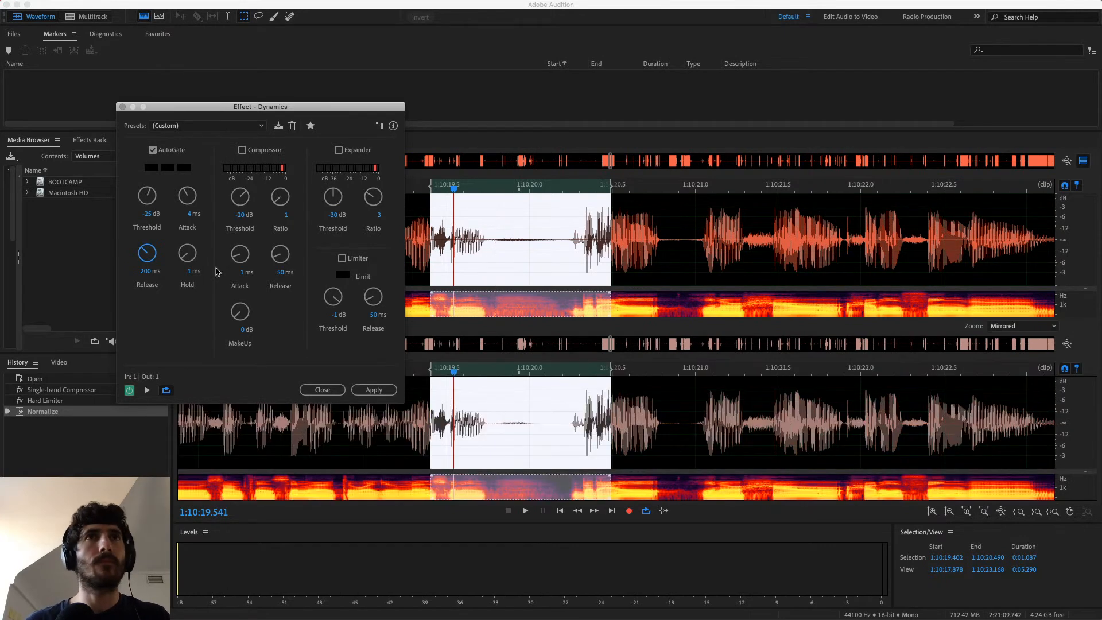
pyautogui.press('space')
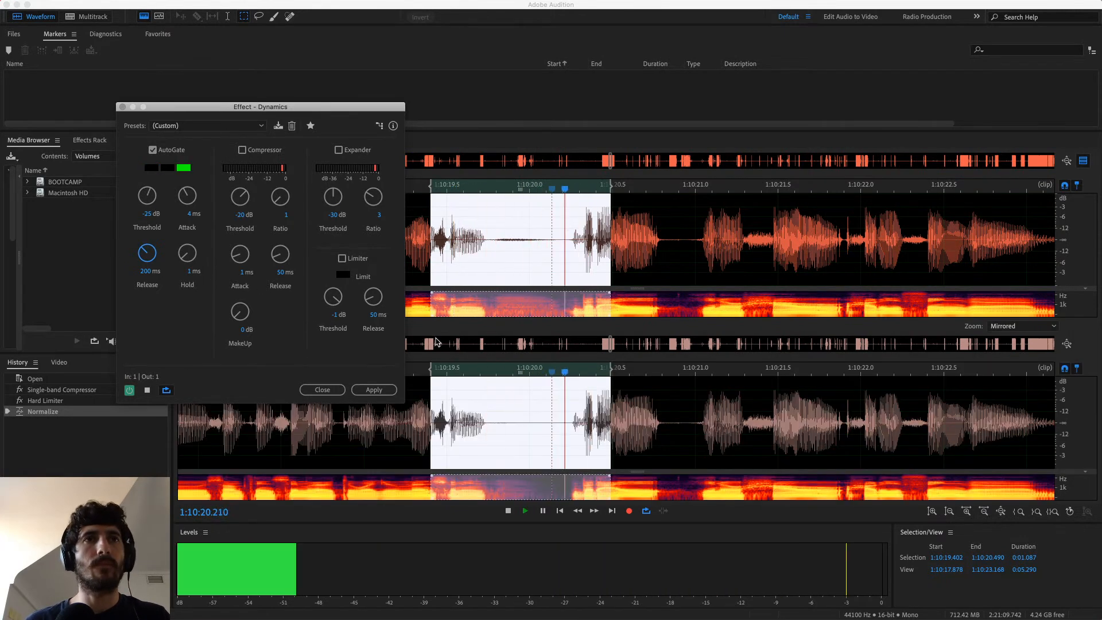
# Select about 1 second around the pause near 1:10:21, audition the gate there, and view the wider speech passage.
pyautogui.moveTo(779, 422); pyautogui.dragTo(608, 422)
pyautogui.press('space')
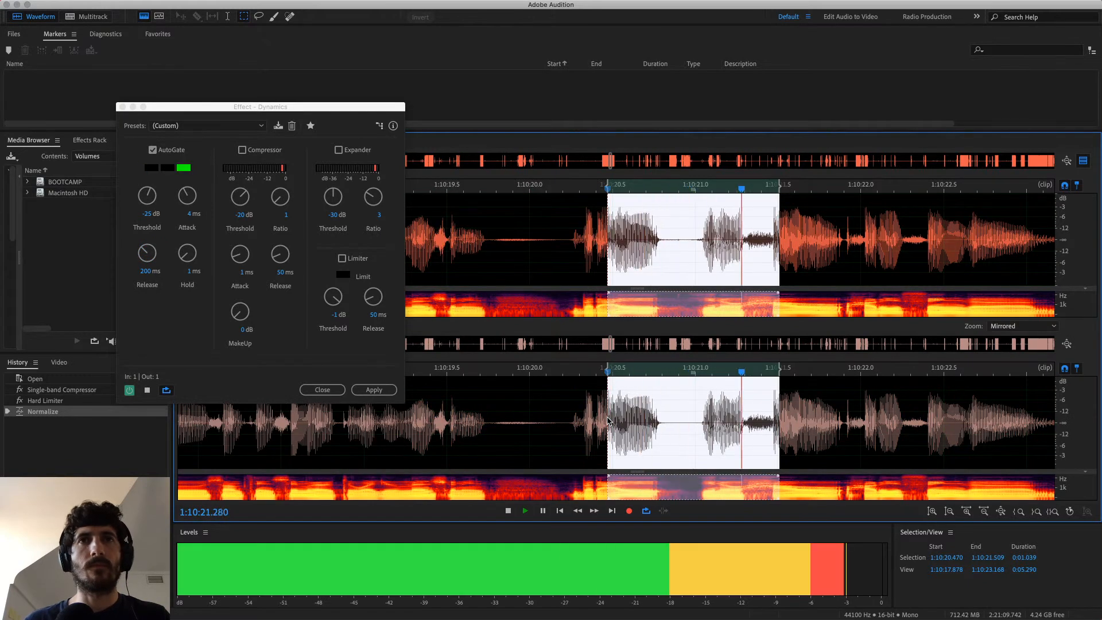
pyautogui.scroll(-3, 609, 422)
pyautogui.scroll(-5, 609, 422)
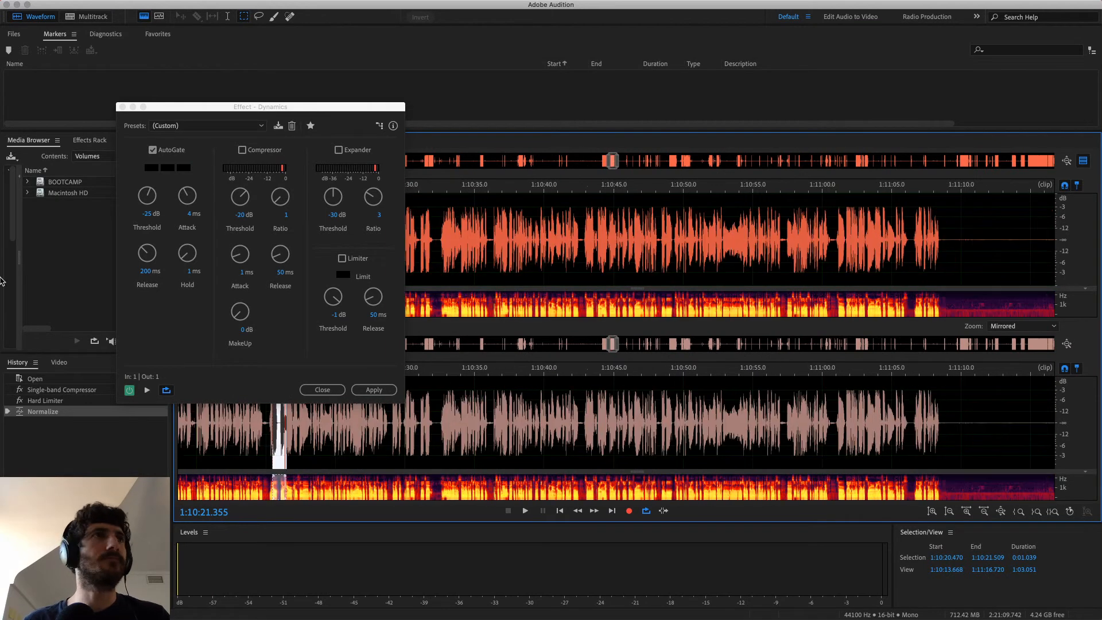
# Check the processing steps in the podcast workflow spreadsheet and return to Adobe Audition.
pyautogui.click(11, 283)
pyautogui.click(37, 213)
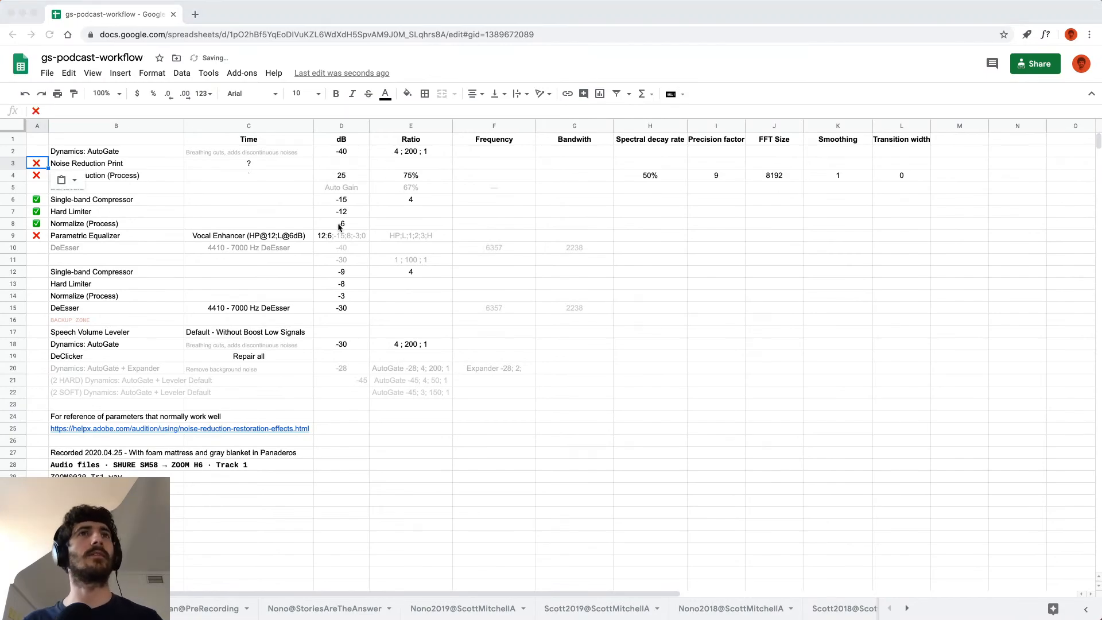
pyautogui.click(4, 416)
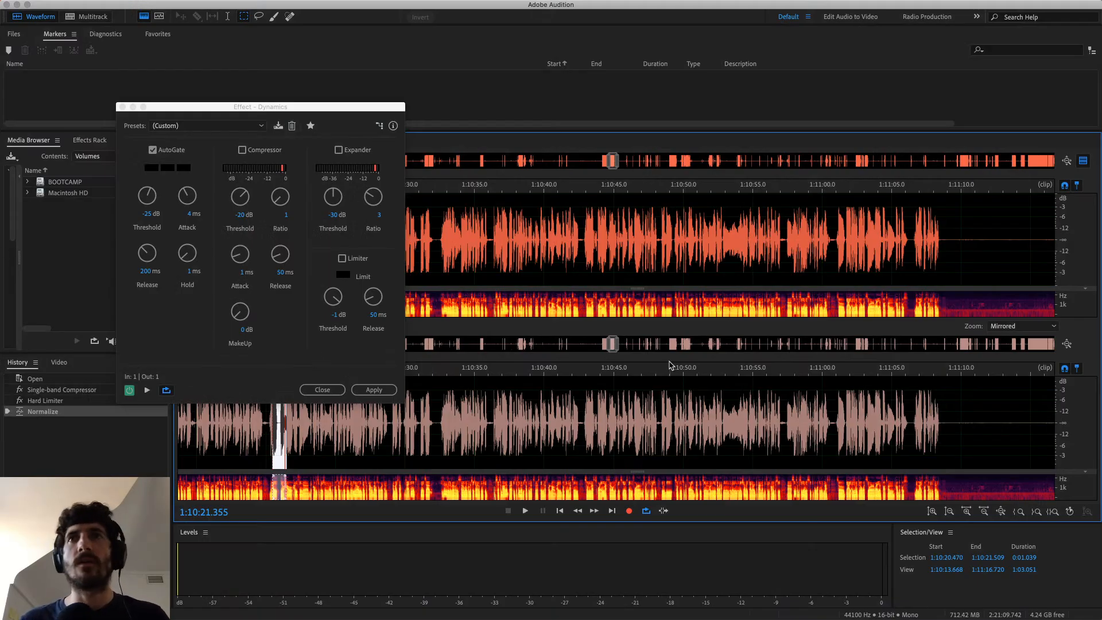
# Select about 8.2 seconds of the track from 1:16:19.6 to 1:16:27.7 and audition it with the AutoGate.
pyautogui.scroll(-2, 667, 376)
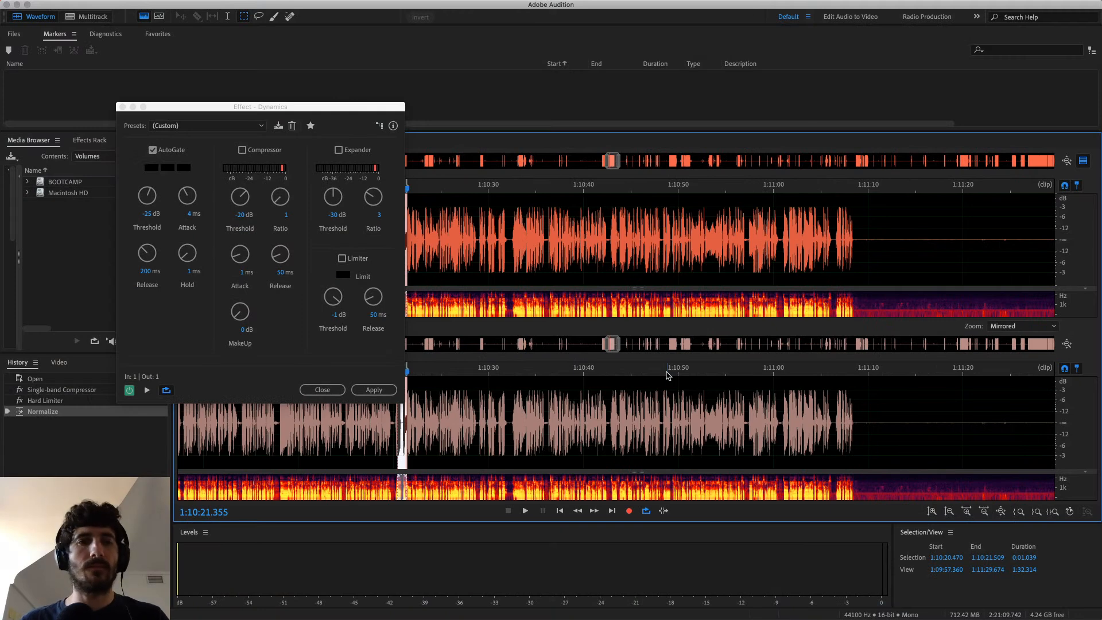
pyautogui.hscroll(5, 853, 310)
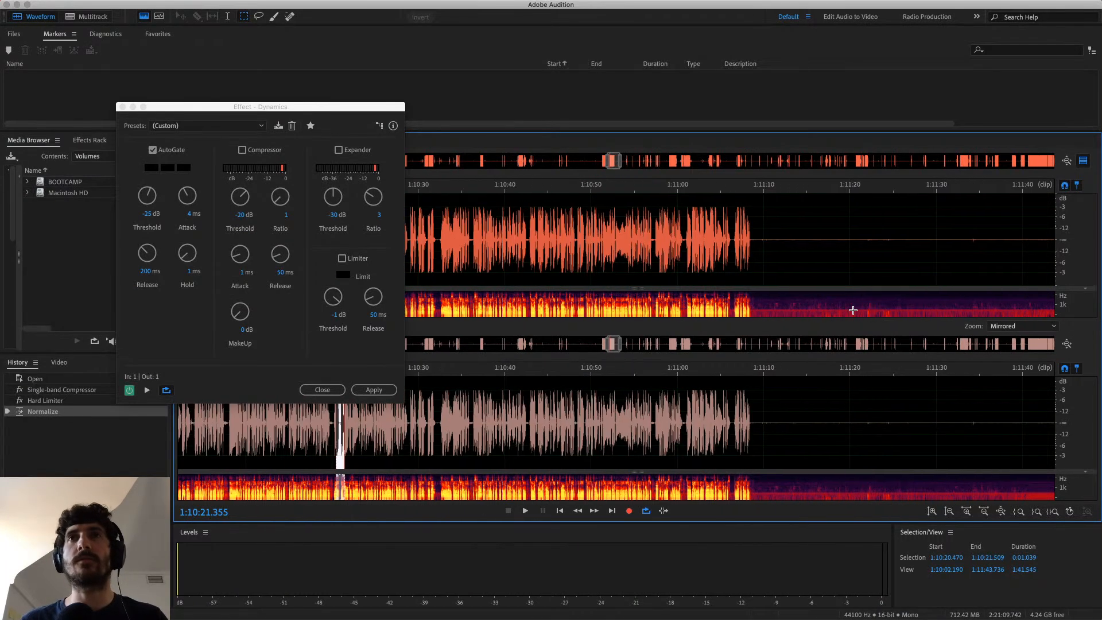
pyautogui.hscroll(10, 651, 259)
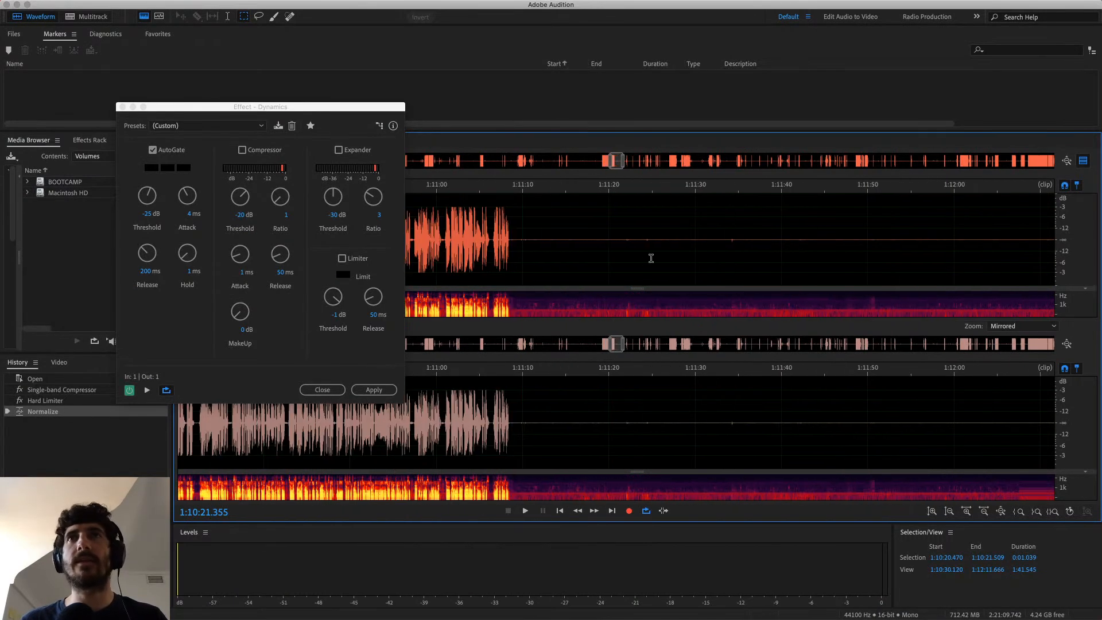
pyautogui.hscroll(15, 651, 259)
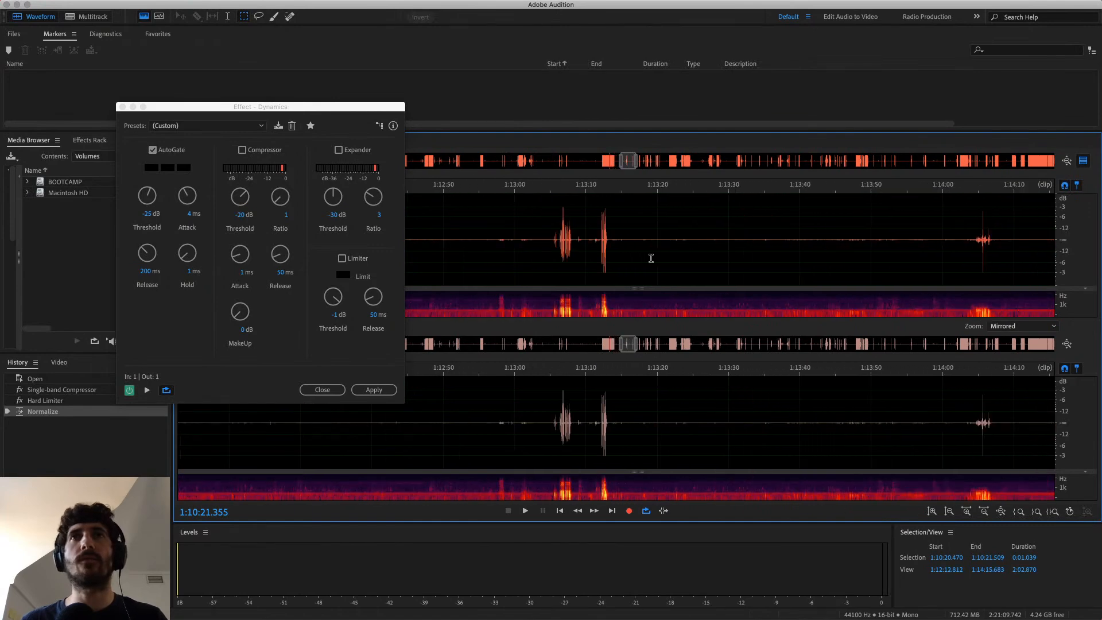
pyautogui.hscroll(10, 651, 258)
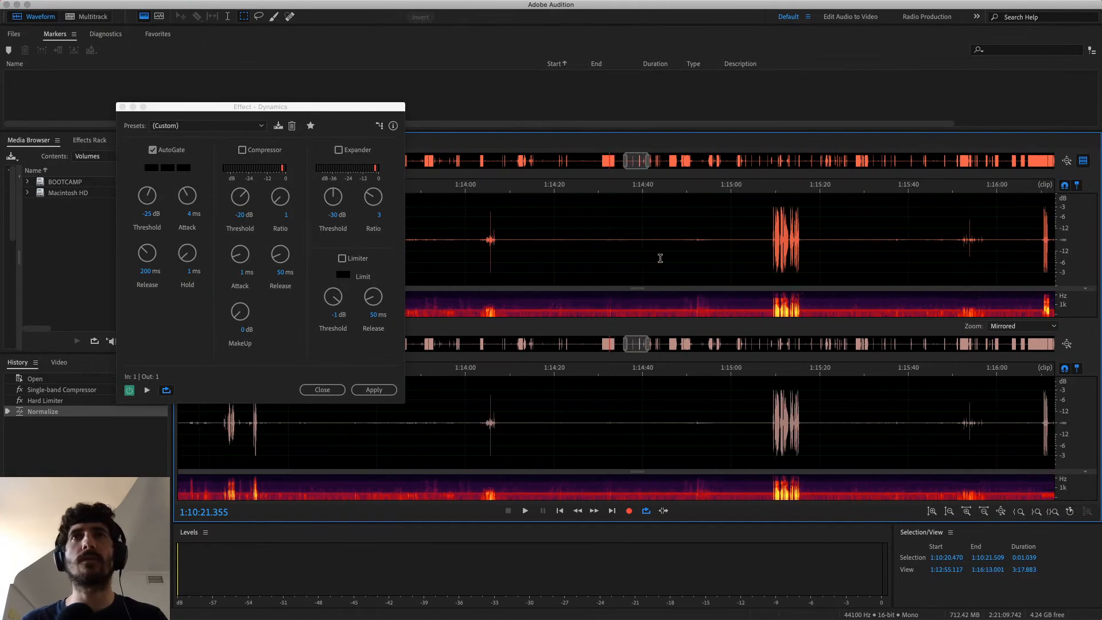
pyautogui.scroll(8, 598, 237)
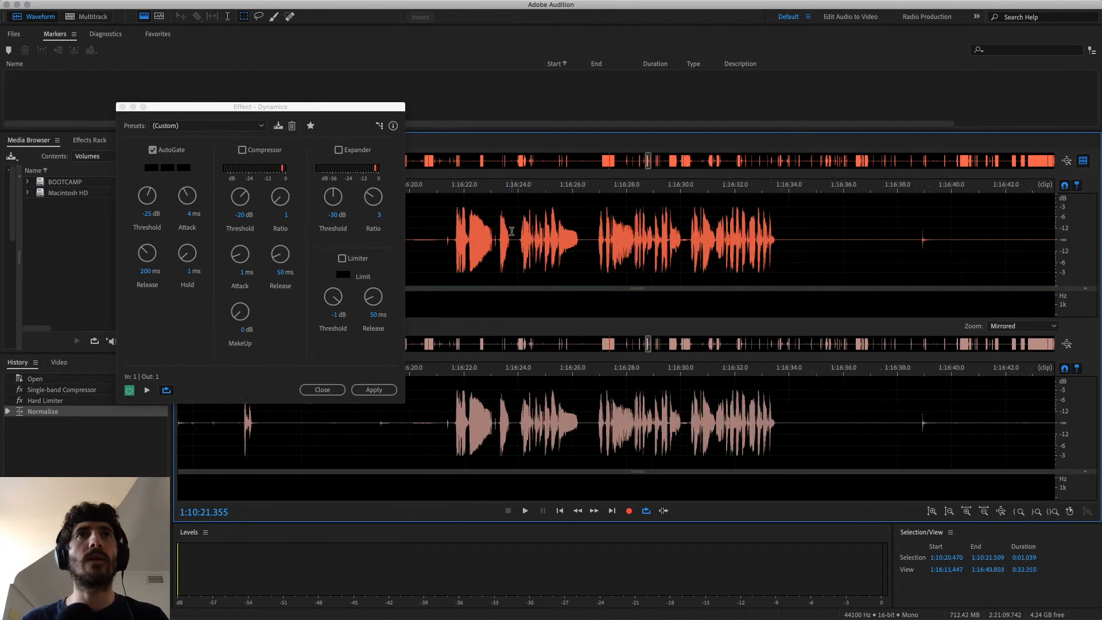
pyautogui.scroll(5, 512, 231)
pyautogui.scroll(2, 476, 247)
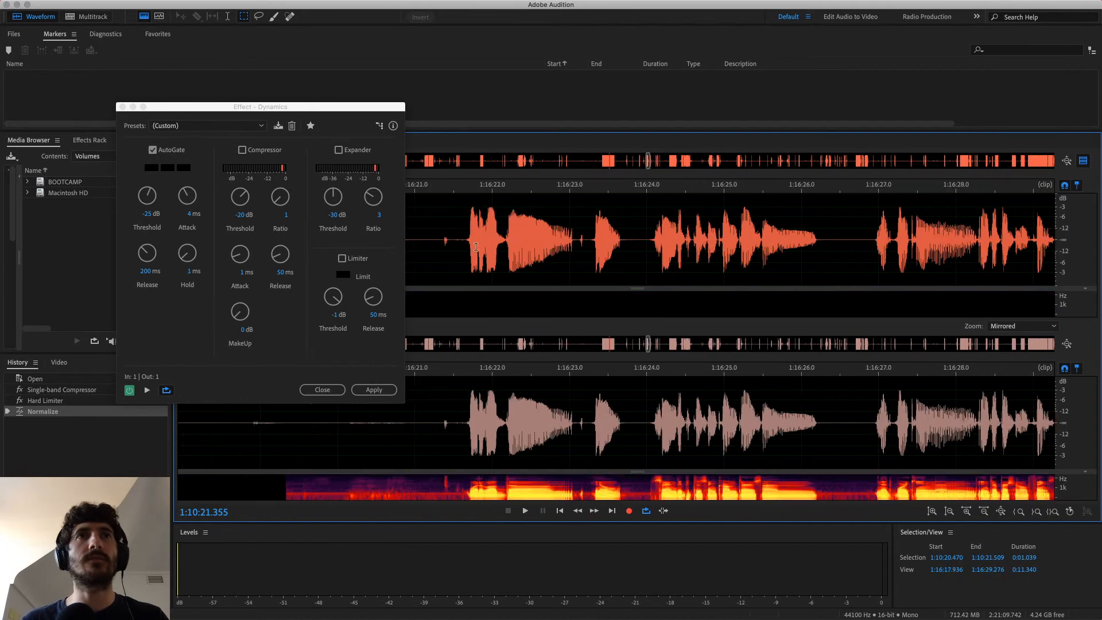
pyautogui.moveTo(445, 241); pyautogui.dragTo(959, 244)
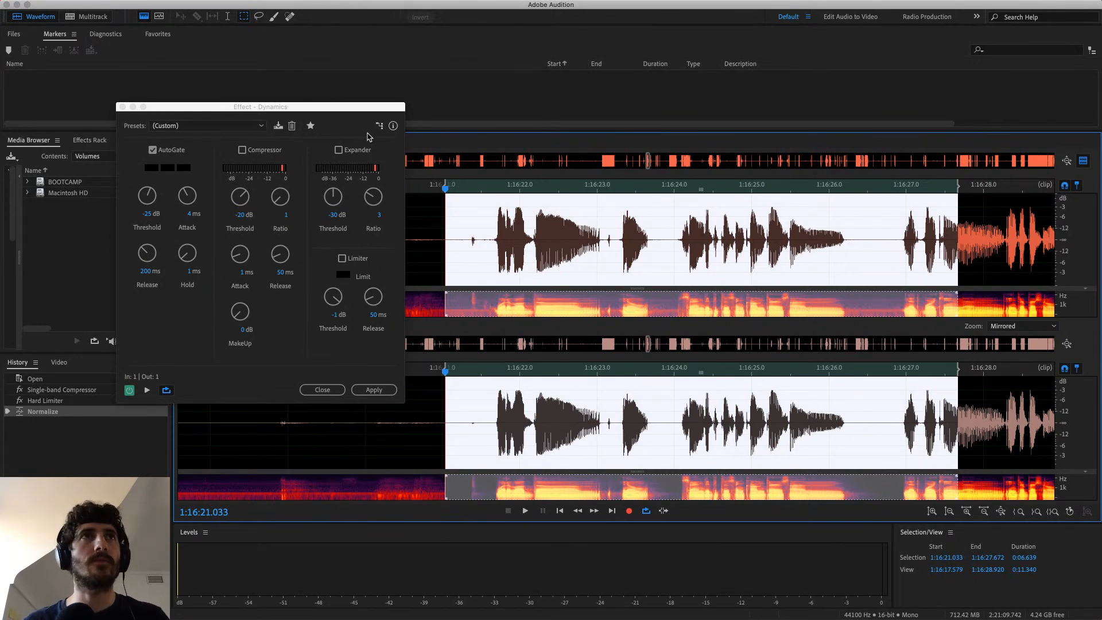
pyautogui.moveTo(383, 109); pyautogui.dragTo(272, 156)
pyautogui.moveTo(331, 241); pyautogui.dragTo(961, 260)
pyautogui.press('space')
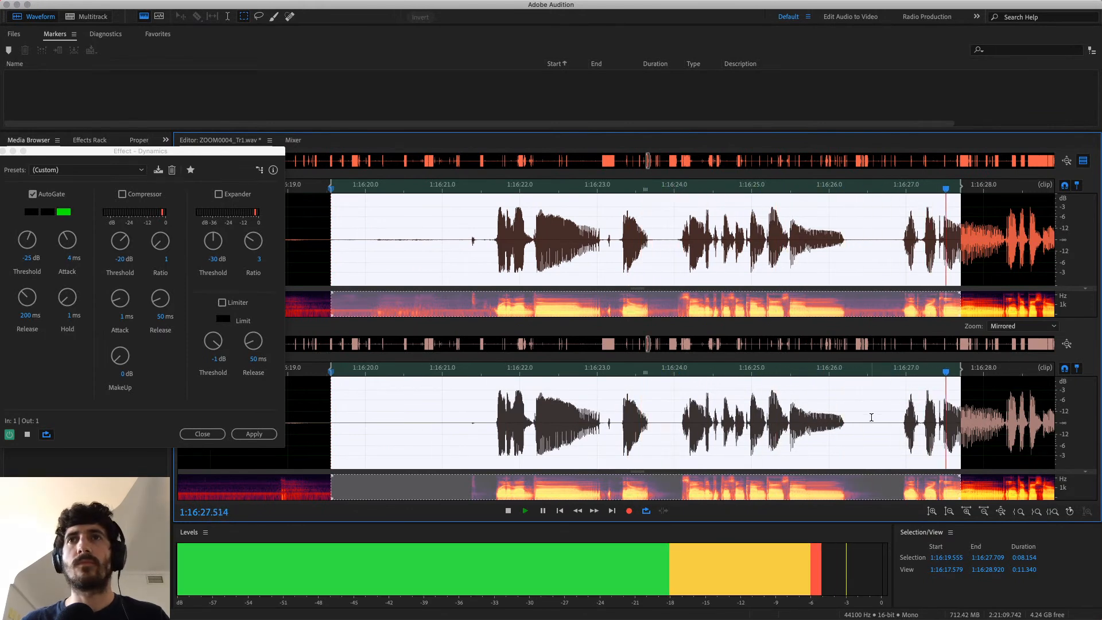
# Select about 13.6 seconds of speech and silence starting near 2:08:26 and audition the gated audio.
pyautogui.scroll(-1, 872, 418)
pyautogui.hscroll(5, 871, 418)
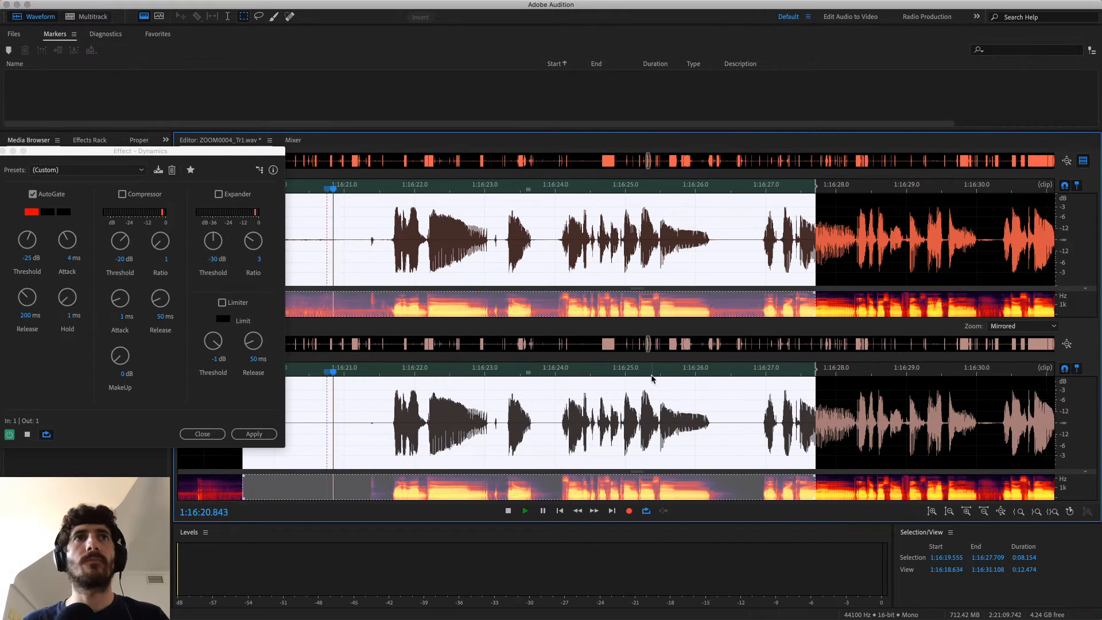
pyautogui.scroll(1, 733, 246)
pyautogui.moveTo(635, 186); pyautogui.dragTo(344, 182)
pyautogui.scroll(-8, 343, 182)
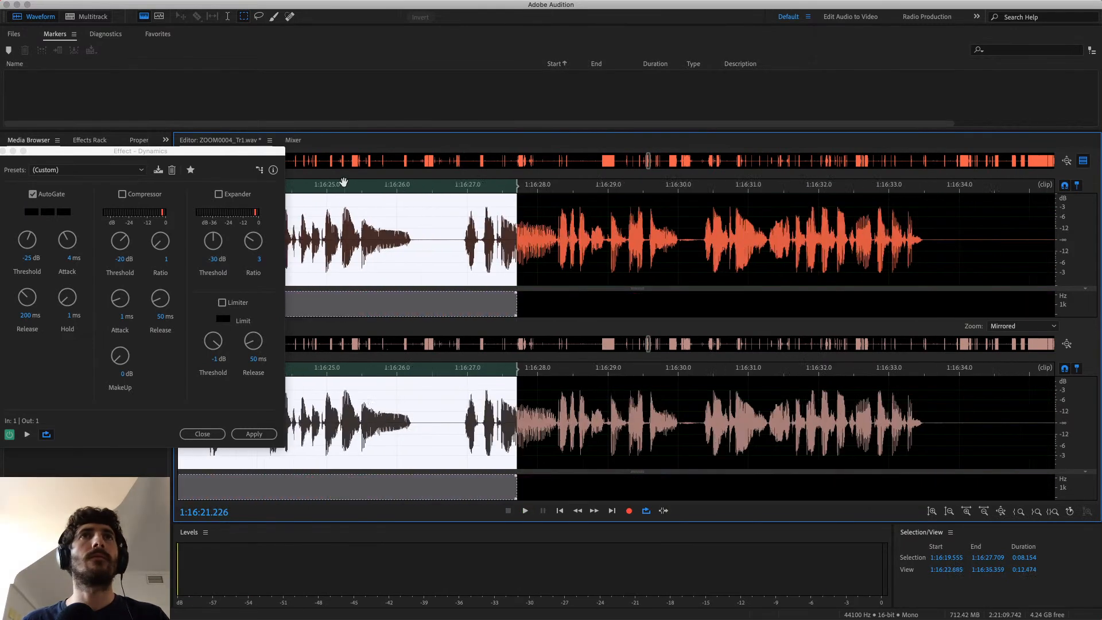
pyautogui.scroll(-2, 343, 182)
pyautogui.moveTo(652, 161); pyautogui.dragTo(983, 167)
pyautogui.scroll(10, 701, 252)
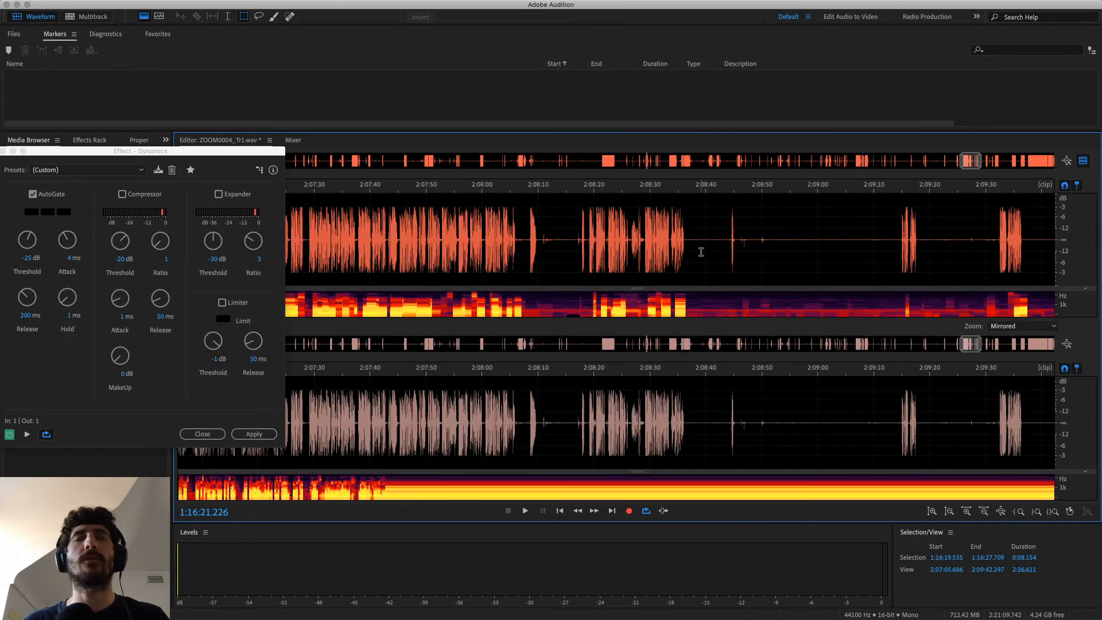
pyautogui.scroll(3, 651, 236)
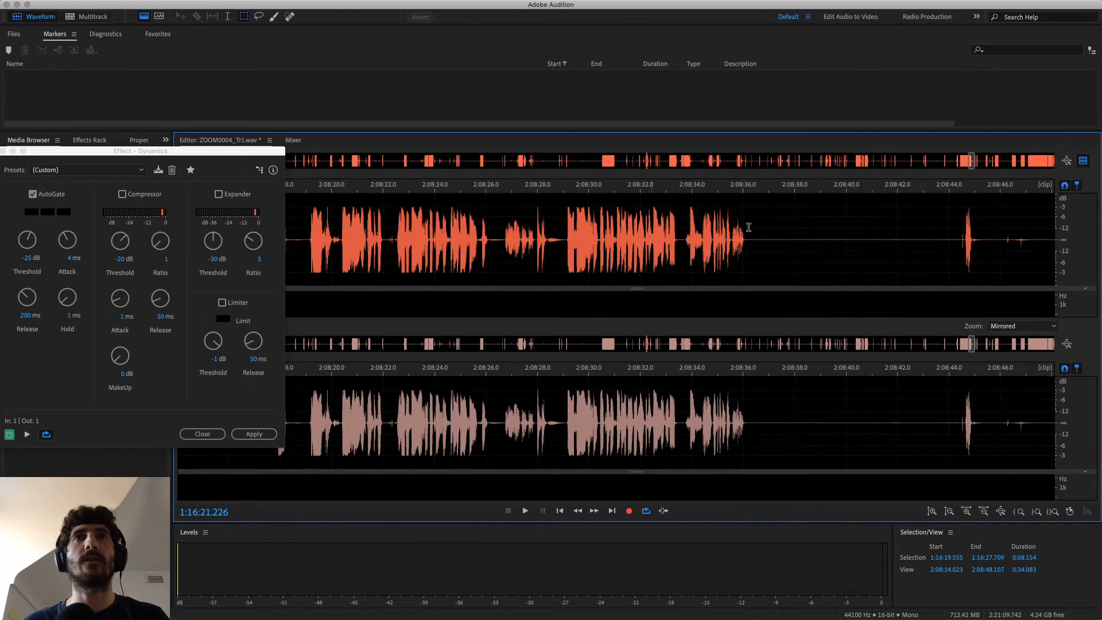
pyautogui.moveTo(836, 228); pyautogui.dragTo(487, 228)
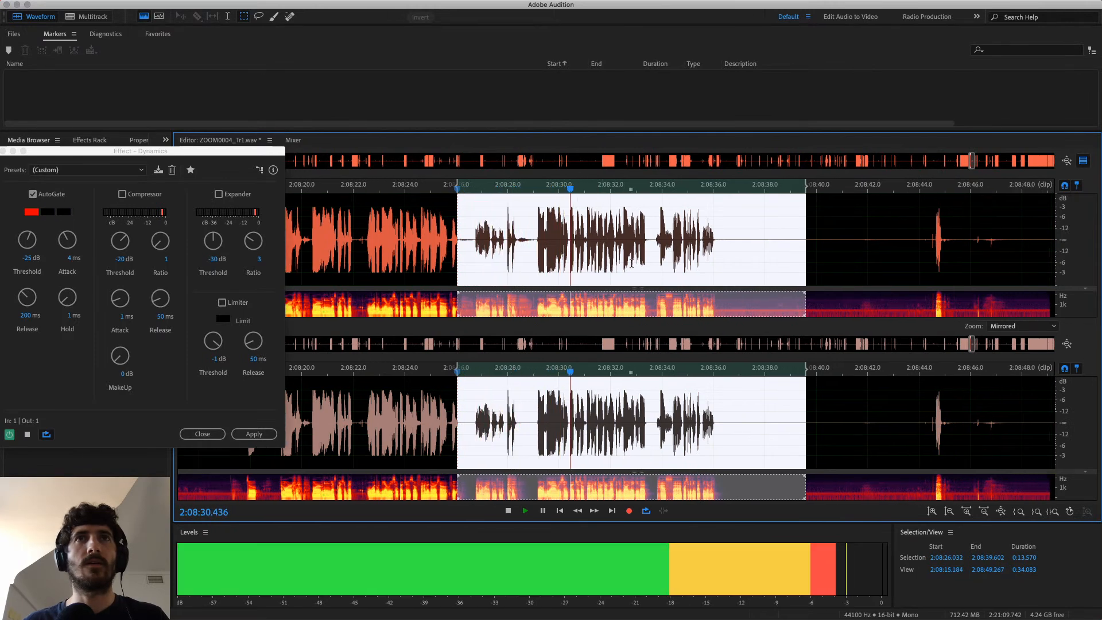
pyautogui.press('space')
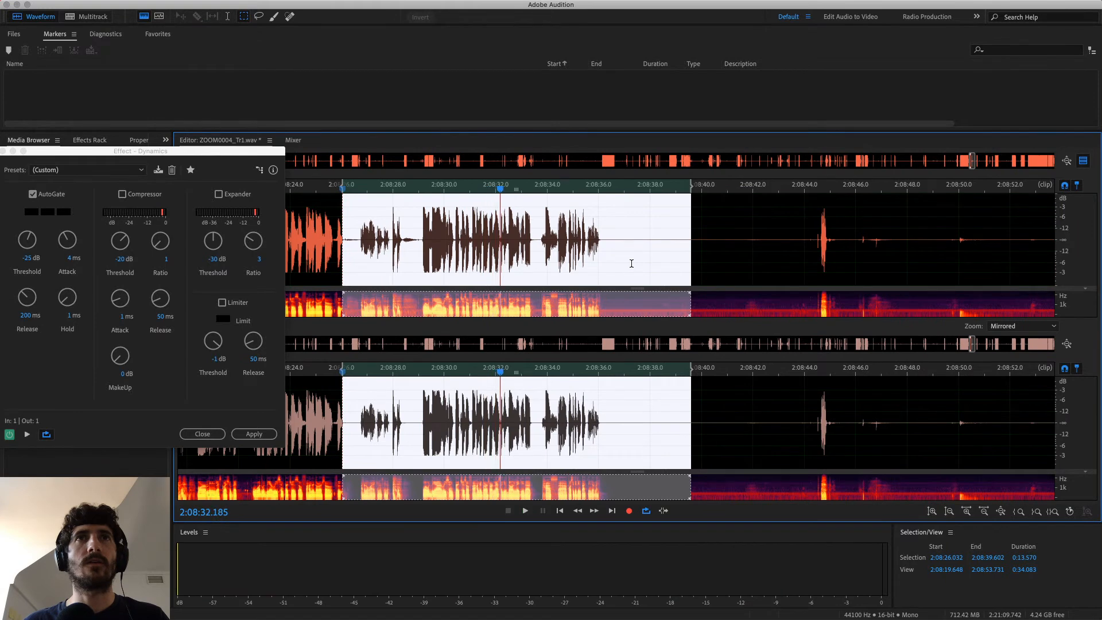
# Clear the selection near 2:08:41, bypass the Dynamics effect and hide the preview editor.
pyautogui.click(737, 264)
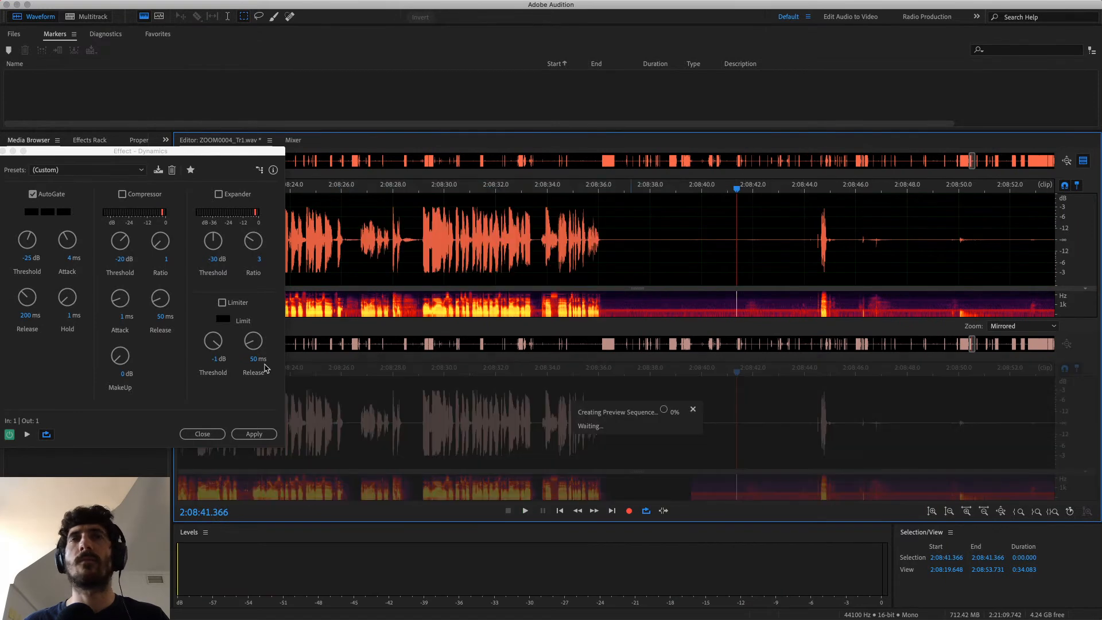
pyautogui.click(9, 436)
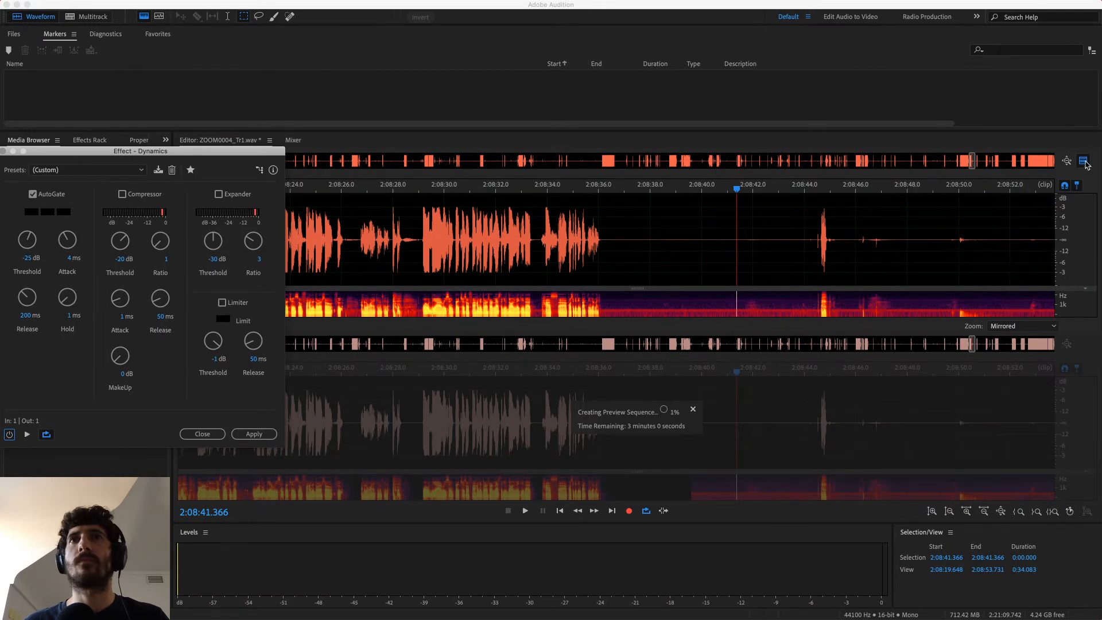
pyautogui.click(1085, 163)
# Re-enable the Dynamics effect and audition a selection of about 4.5 seconds starting near 2:19:35.4.
pyautogui.moveTo(971, 161); pyautogui.dragTo(1031, 162)
pyautogui.moveTo(591, 308); pyautogui.dragTo(687, 310)
pyautogui.scroll(4, 645, 387)
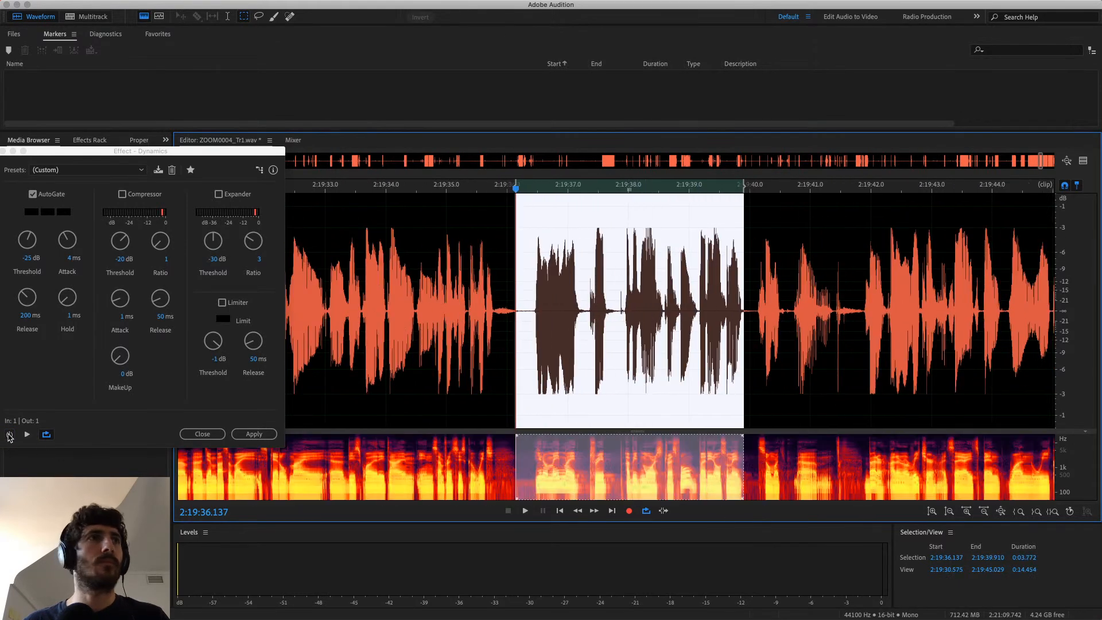
pyautogui.click(9, 435)
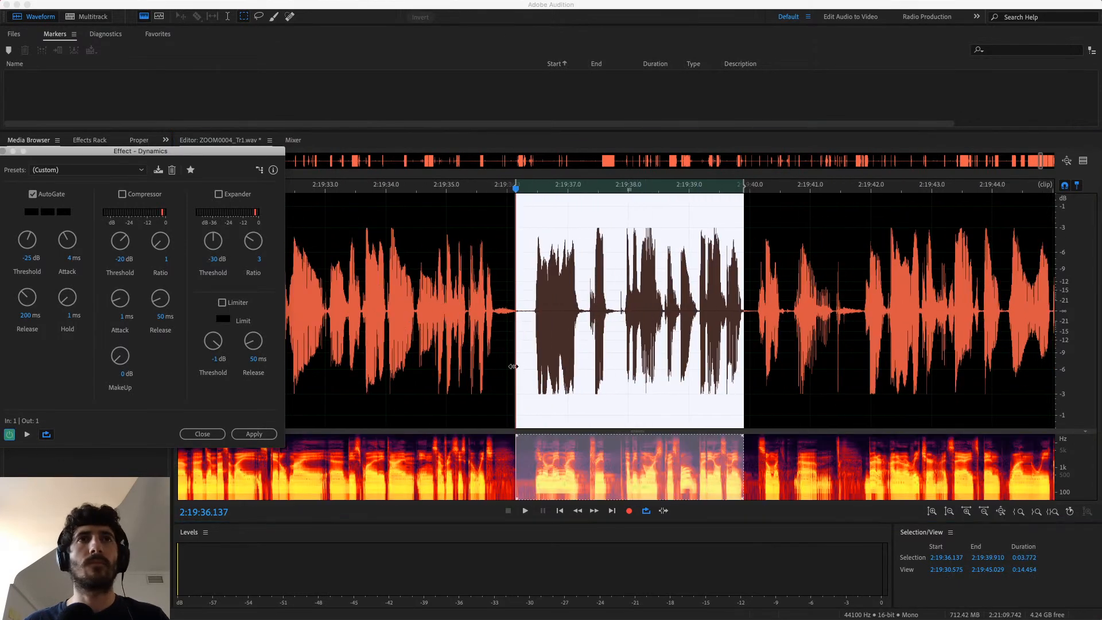
pyautogui.moveTo(514, 365); pyautogui.dragTo(470, 366)
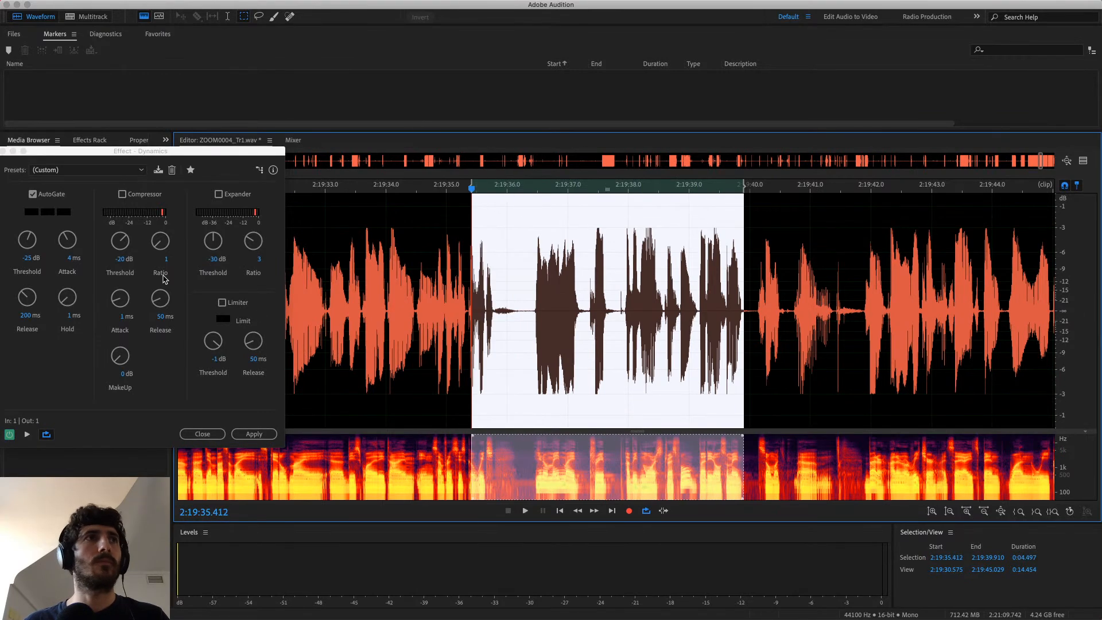
pyautogui.moveTo(167, 154); pyautogui.dragTo(274, 135)
pyautogui.press('space')
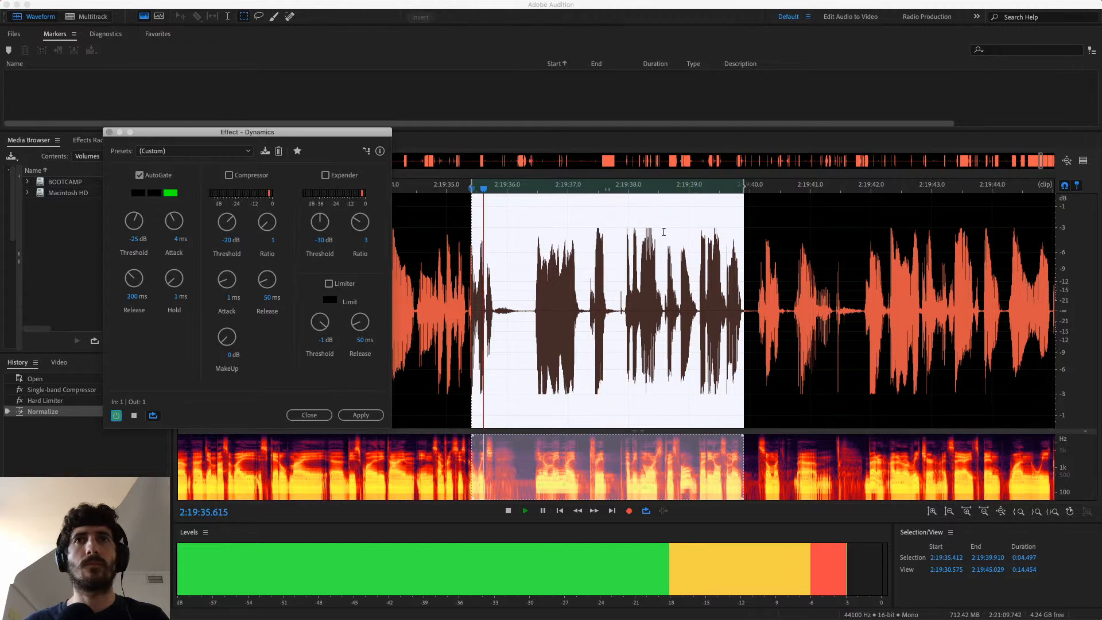
# Select about 4.1 seconds of speech from 2:19:39.5 to 2:19:43.6 and audition the gate on it.
pyautogui.moveTo(720, 346); pyautogui.dragTo(969, 339)
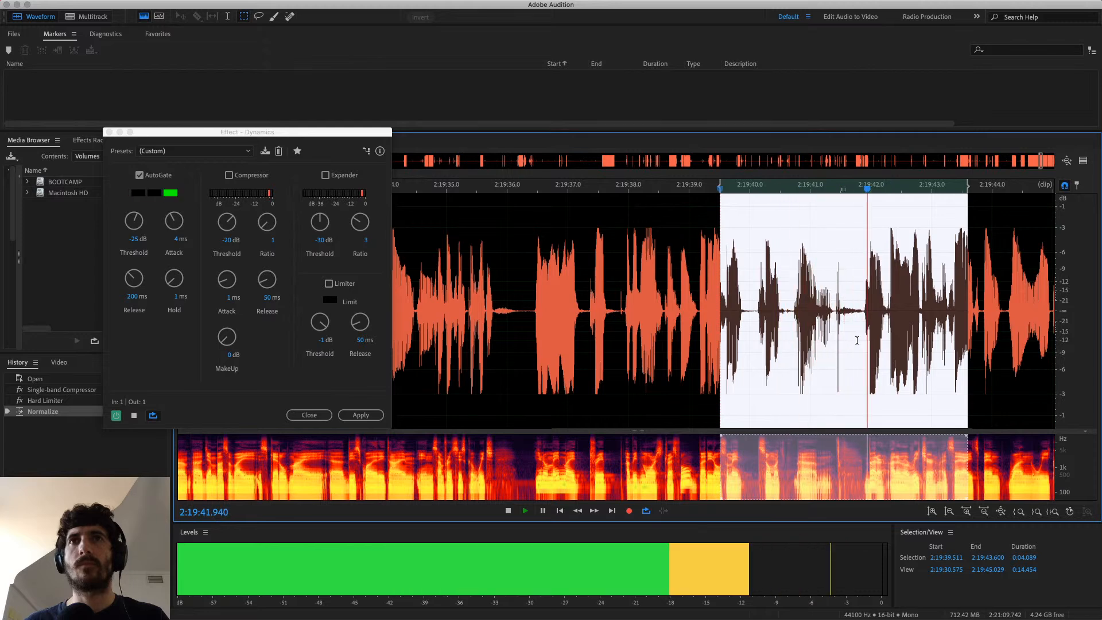
pyautogui.press('space')
pyautogui.scroll(-2, 862, 337)
pyautogui.press('space')
pyautogui.scroll(-2, 852, 339)
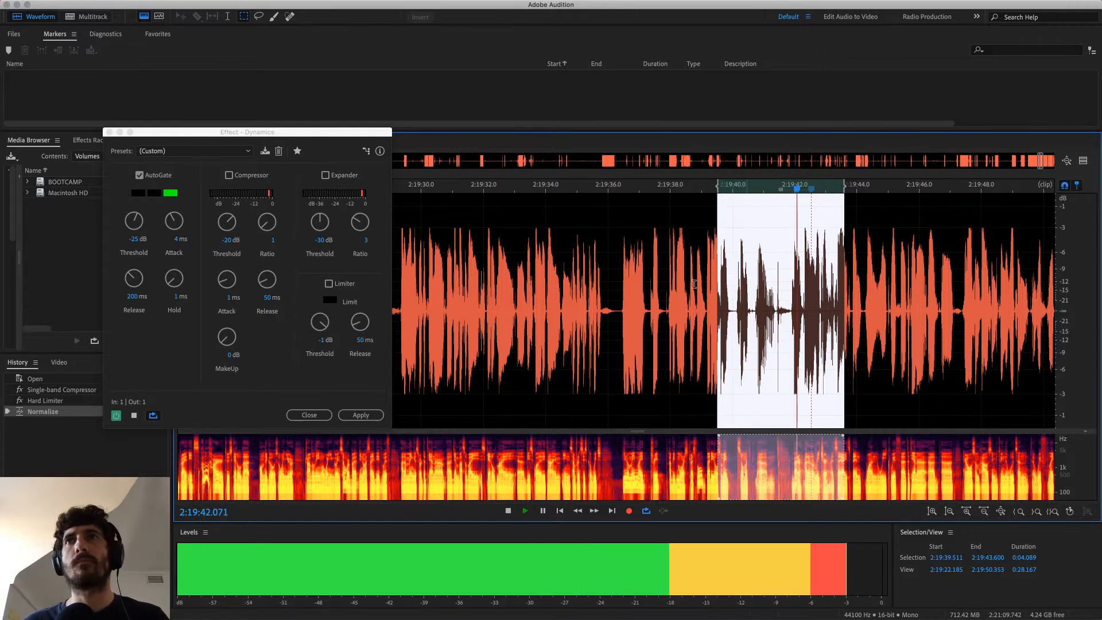
# Set the AutoGate threshold to -38 dB while the selected speech plays.
pyautogui.click(135, 241)
pyautogui.write('-38')
pyautogui.press('Tab')
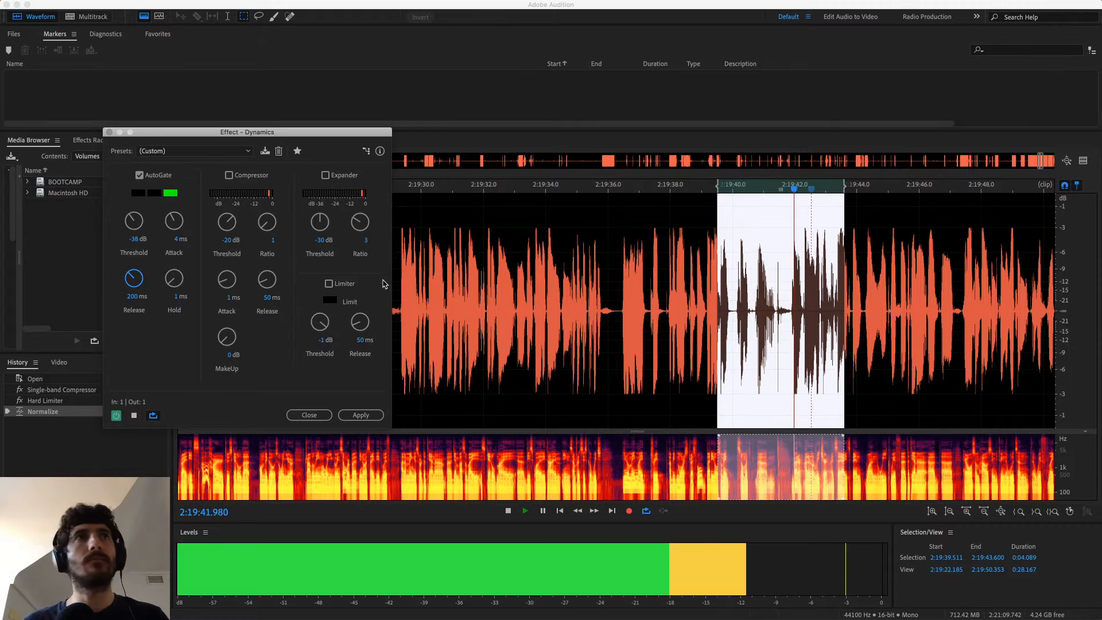
# Set the AutoGate threshold to -28 dB and audition the selected speech with it.
pyautogui.click(133, 239)
pyautogui.write('-28')
pyautogui.press('Tab')
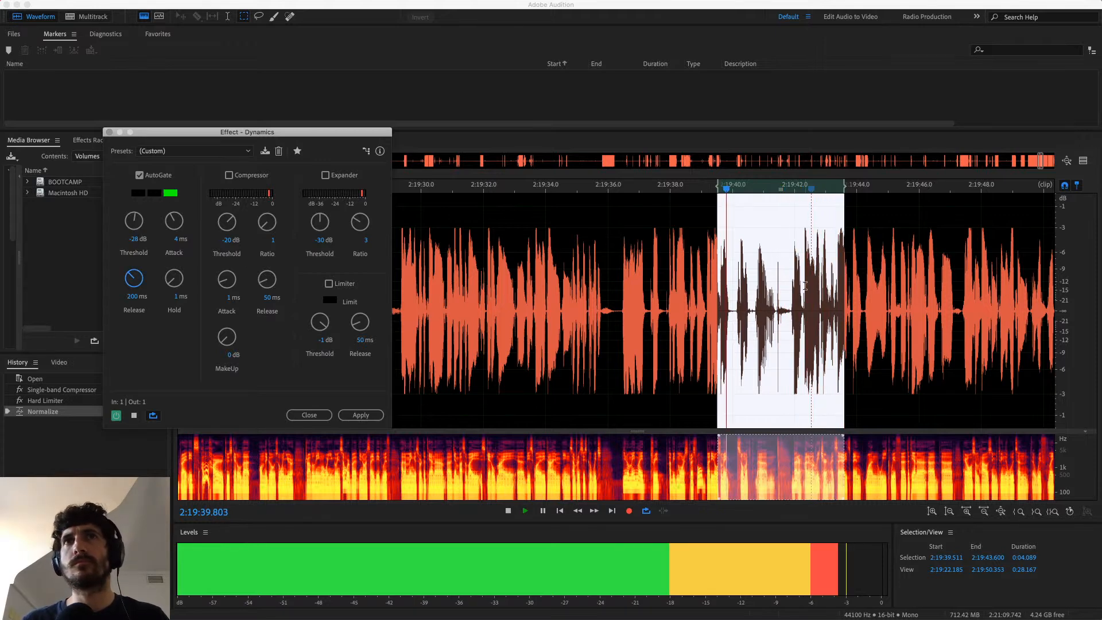
pyautogui.press('space')
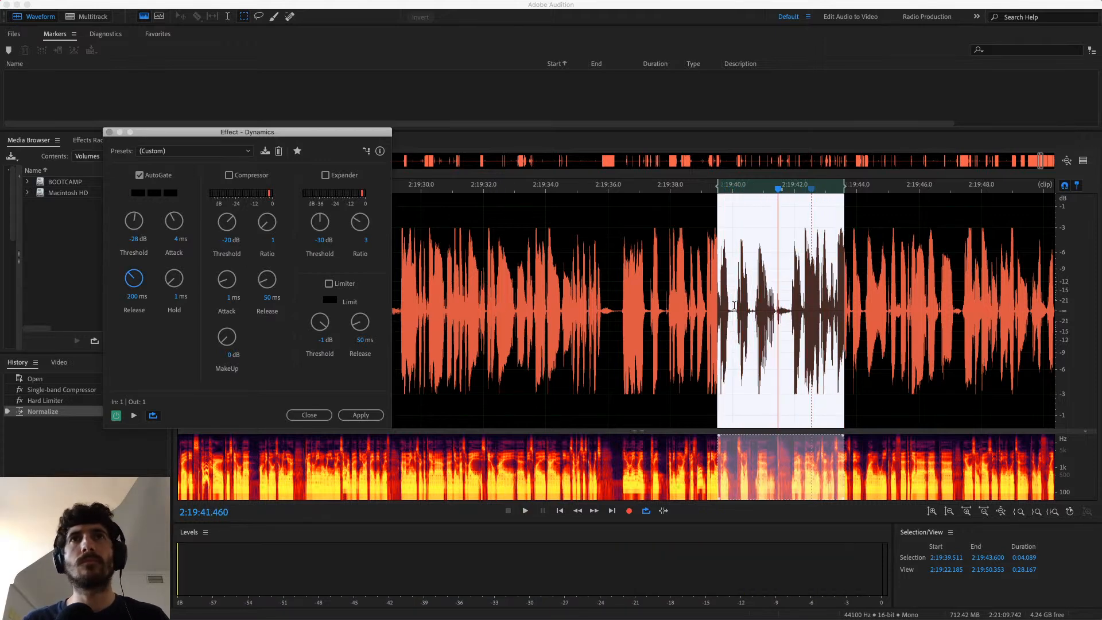
# Select about 2.1 seconds of speech from 2:19:46.1 to 2:19:48.3.
pyautogui.hscroll(3, 737, 306)
pyautogui.scroll(1, 737, 306)
pyautogui.moveTo(944, 313); pyautogui.dragTo(871, 313)
pyautogui.scroll(1, 932, 336)
pyautogui.hscroll(4, 932, 335)
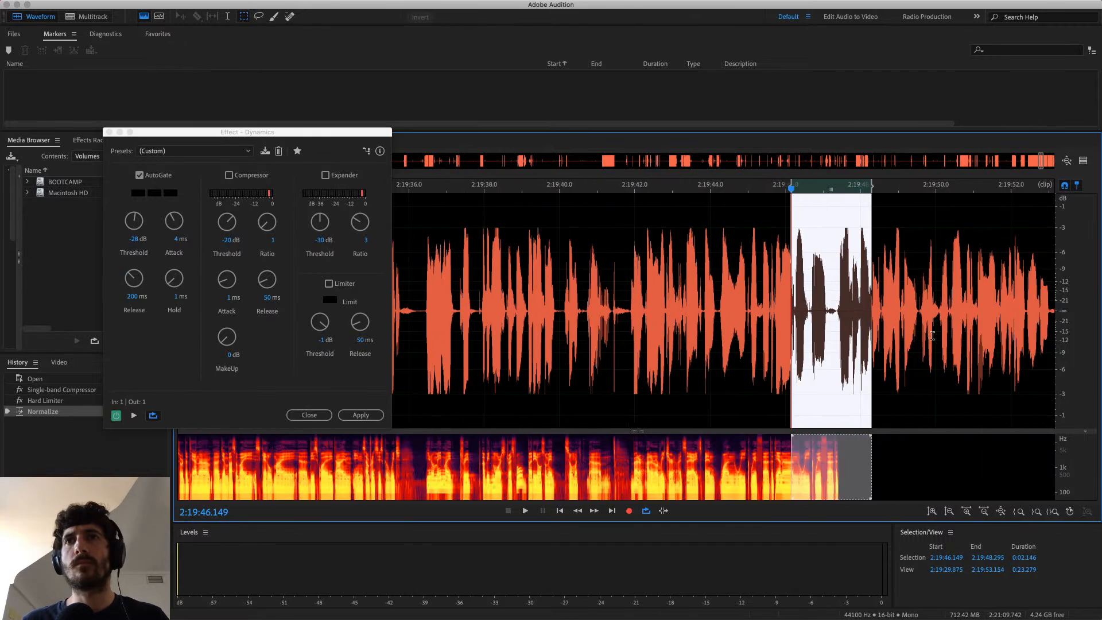
# Set the AutoGate threshold to -25 dB and audition the track briefly from about 2:19:44.4.
pyautogui.click(131, 238)
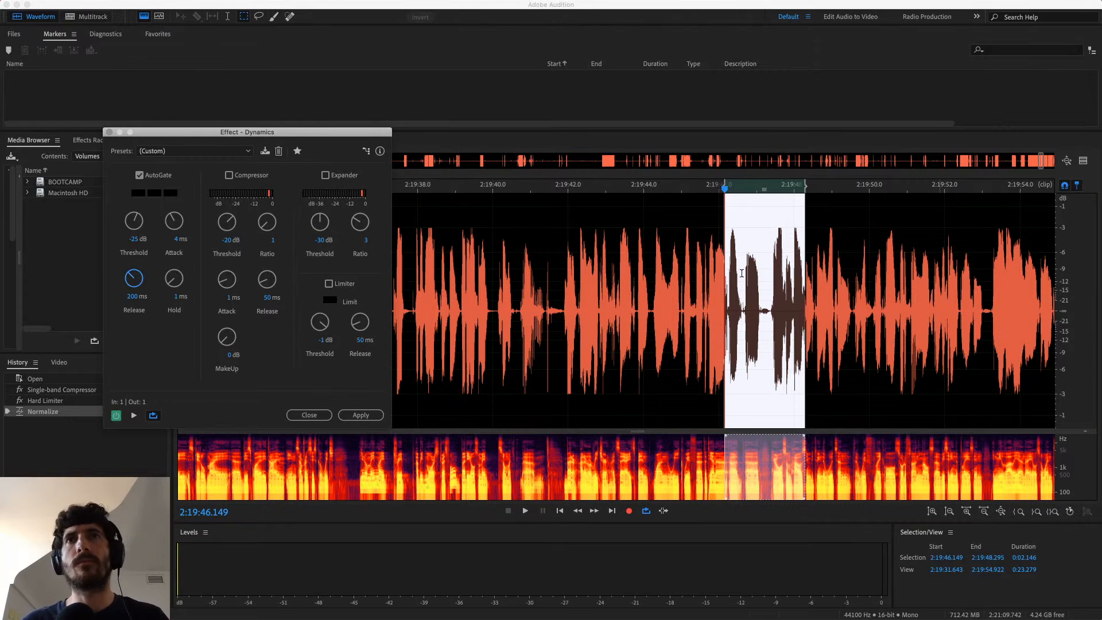
pyautogui.click(658, 298)
pyautogui.press('space')
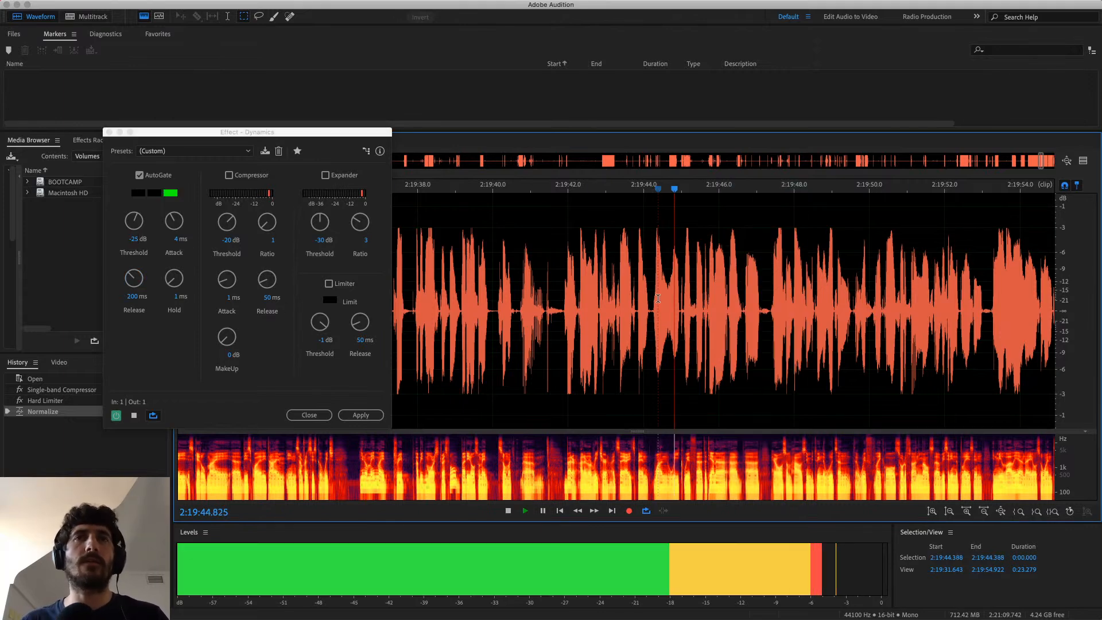
pyautogui.press('space')
# Audition the quiet pause near 2:21:46 and select about 3.9 seconds of it, from 2:21:47.2 to 2:21:51.0.
pyautogui.scroll(-10, 635, 305)
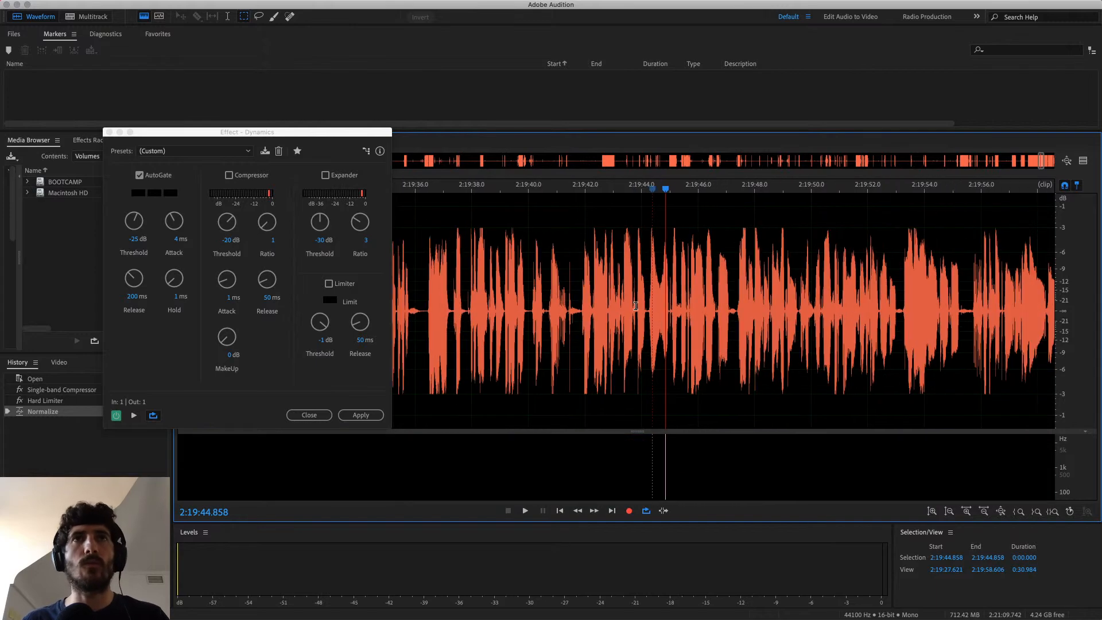
pyautogui.scroll(-1, 645, 219)
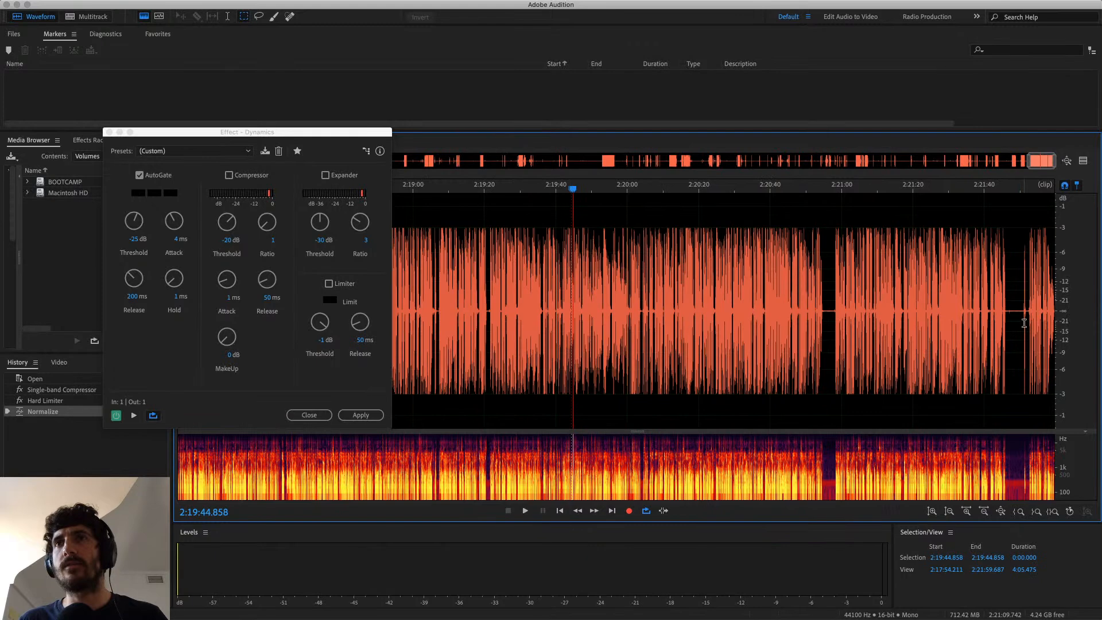
pyautogui.scroll(15, 1023, 315)
pyautogui.scroll(-4, 893, 446)
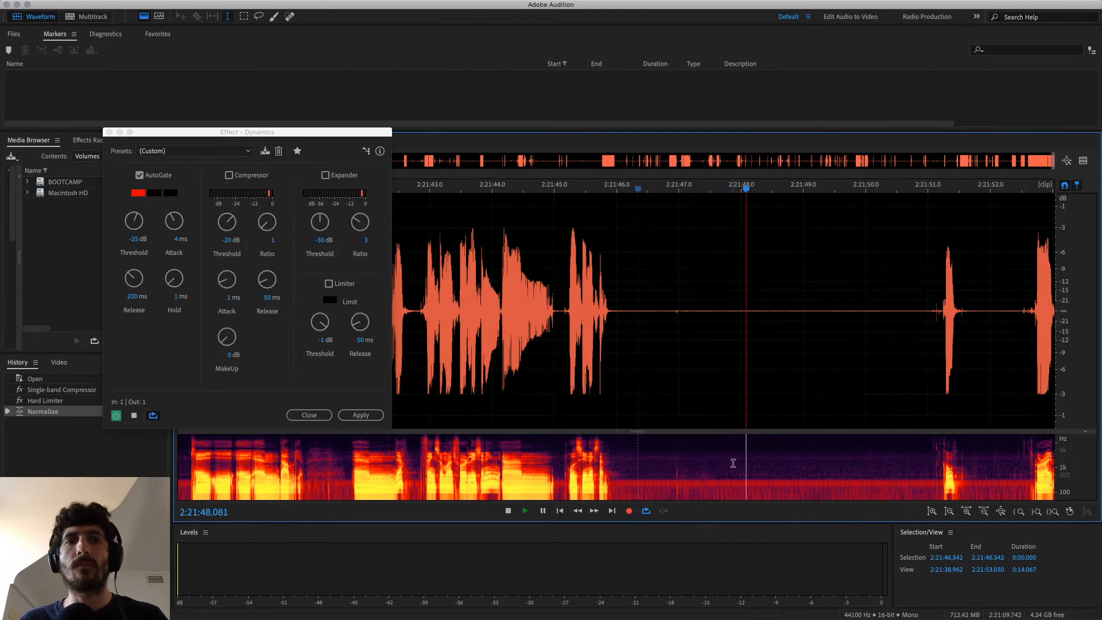
pyautogui.moveTo(928, 459); pyautogui.dragTo(689, 465)
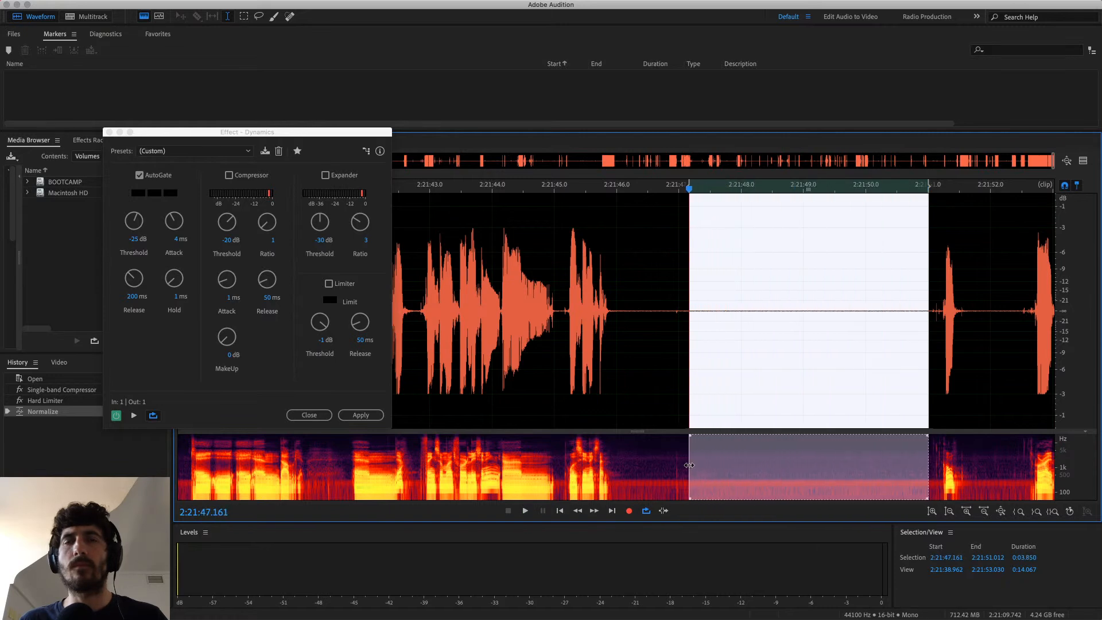
# Audition the quiet pause from about 2:21:46 with the AutoGate active and with Dynamics bypassed for comparison.
pyautogui.click(671, 287)
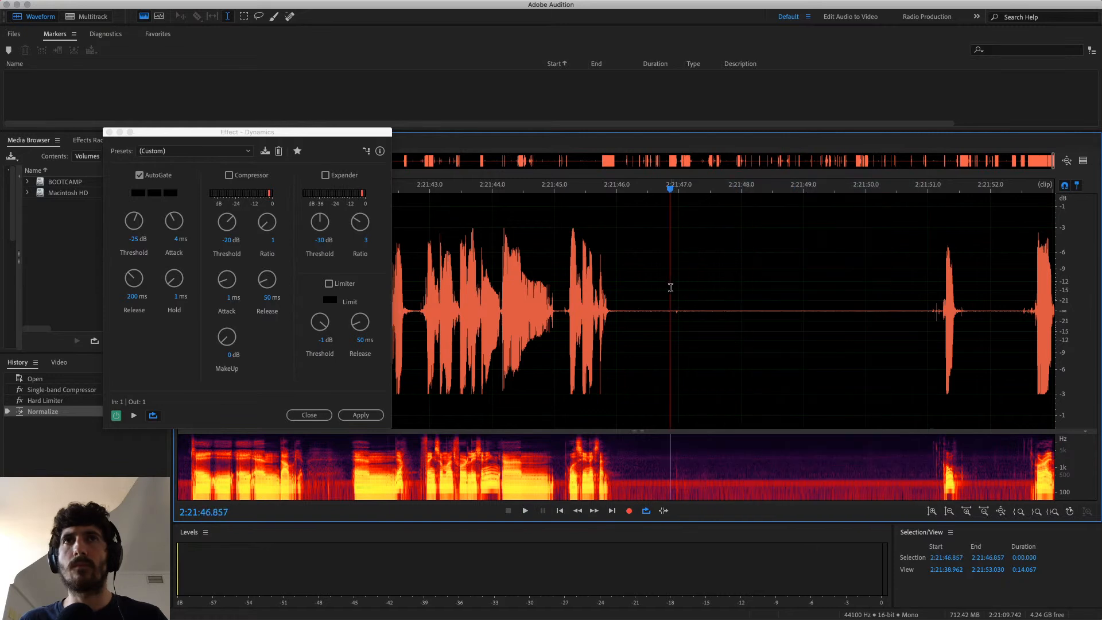
pyautogui.press('space')
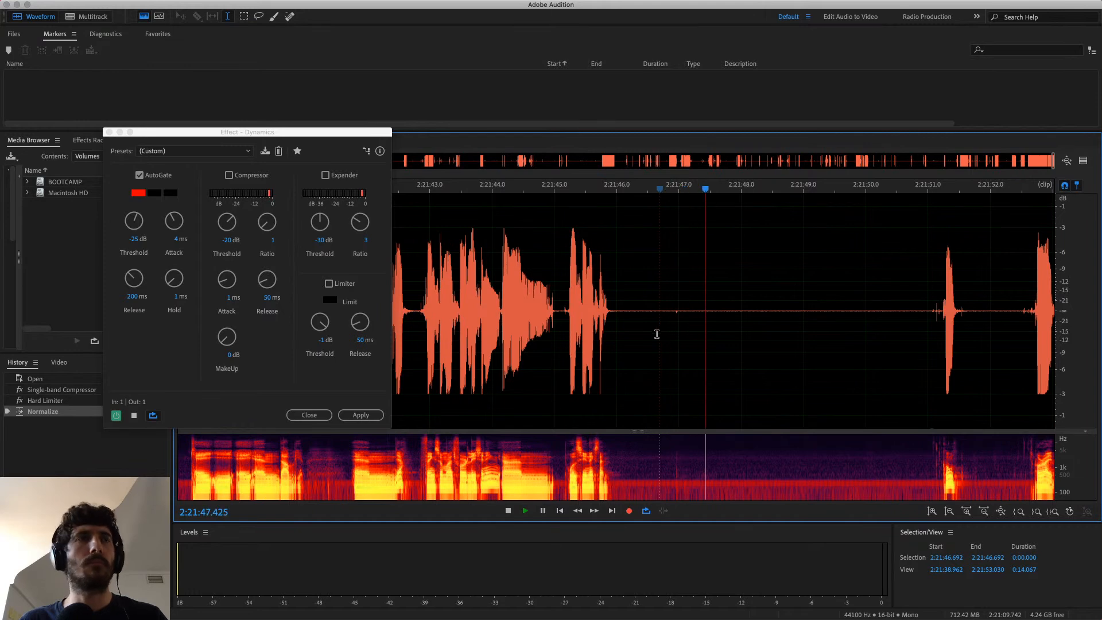
pyautogui.click(116, 415)
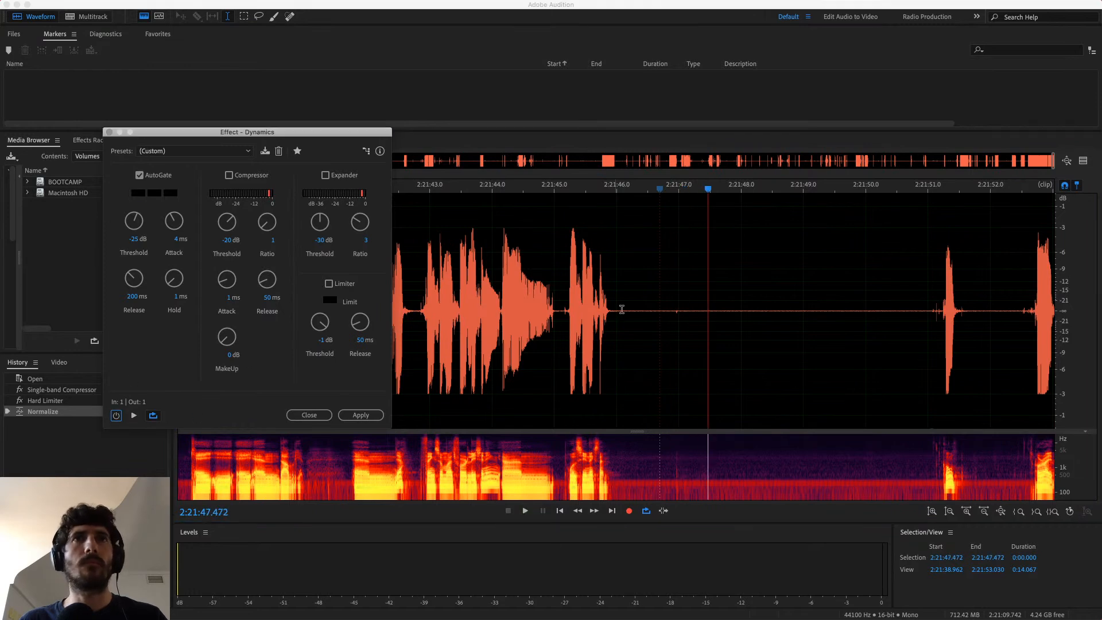
pyautogui.click(623, 313)
pyautogui.press('space')
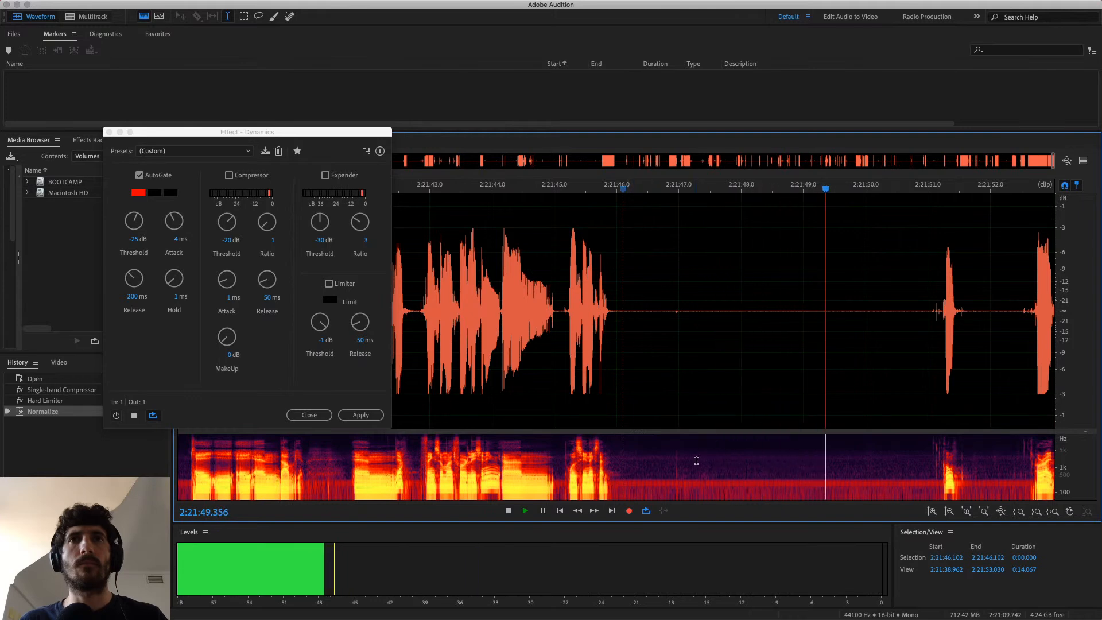
# Capture a noise print in Noise Reduction from about 3.6 seconds of the pause, 2:21:47.2 to 2:21:50.8, with the preview editor shown.
pyautogui.moveTo(692, 456); pyautogui.dragTo(918, 456)
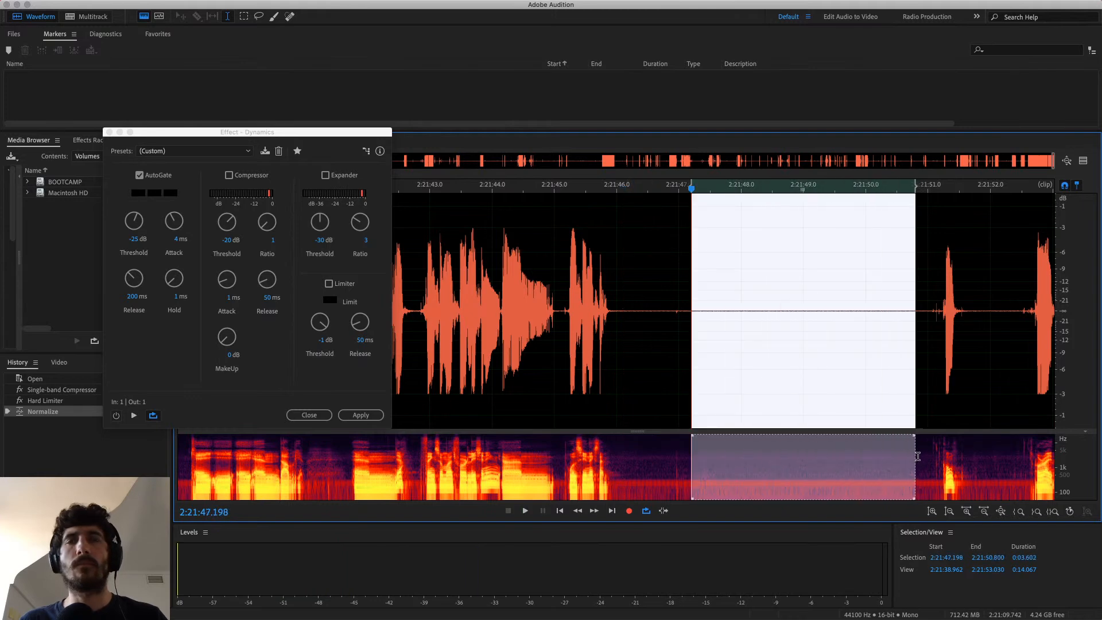
pyautogui.press('super+shift+p')
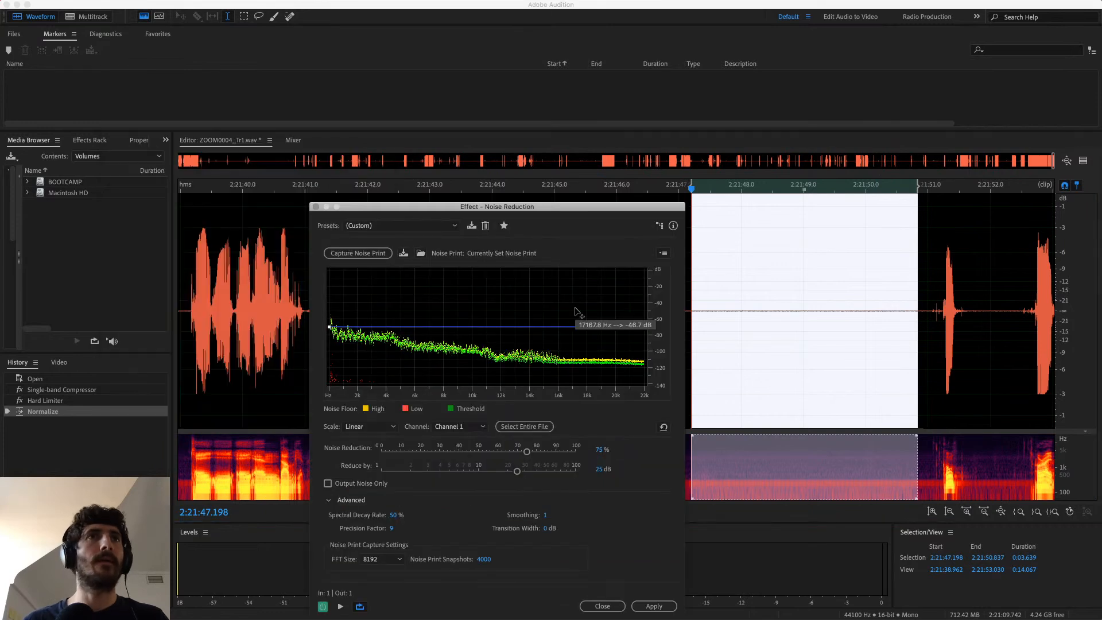
pyautogui.click(1084, 162)
pyautogui.moveTo(648, 205); pyautogui.dragTo(505, 120)
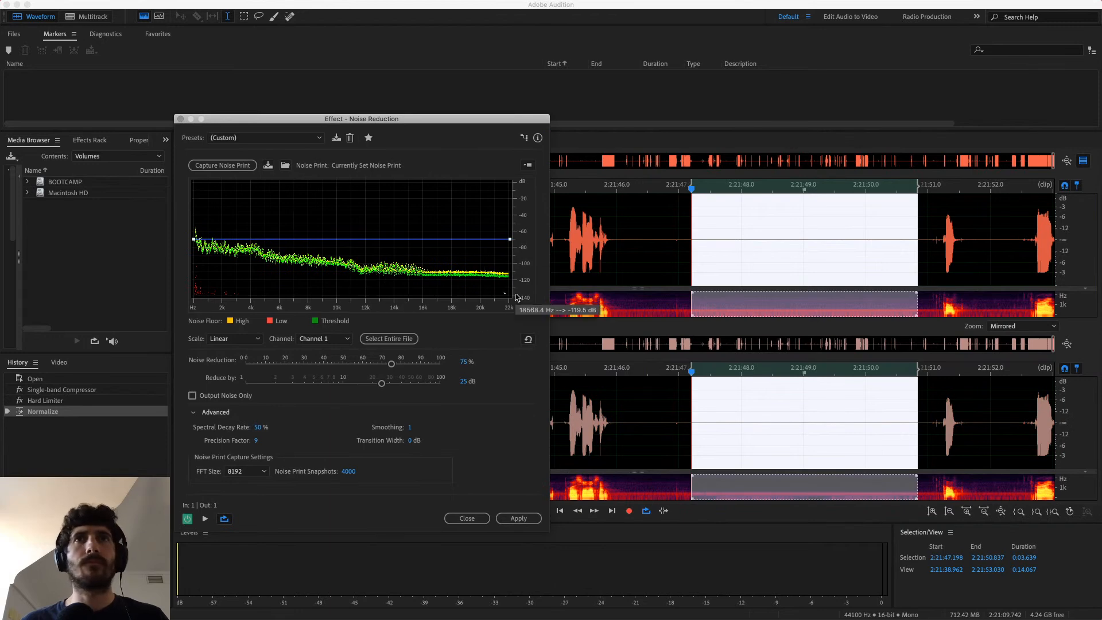
pyautogui.click(241, 166)
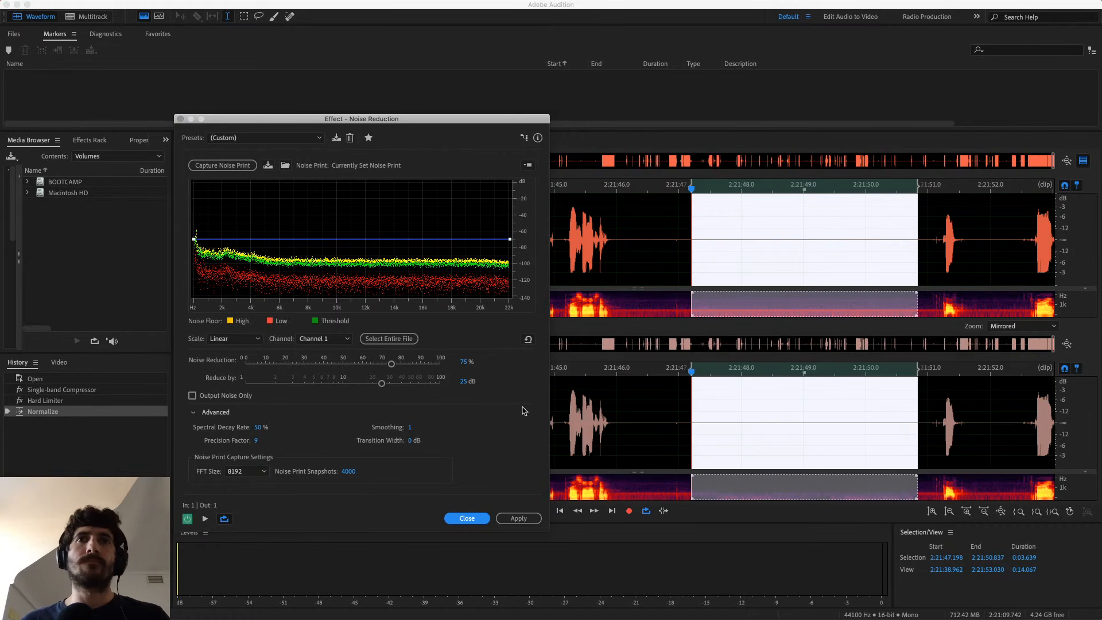
# Audition the noise reduction on the pause, comparing it bypassed and active, and hide the preview editor.
pyautogui.press('space')
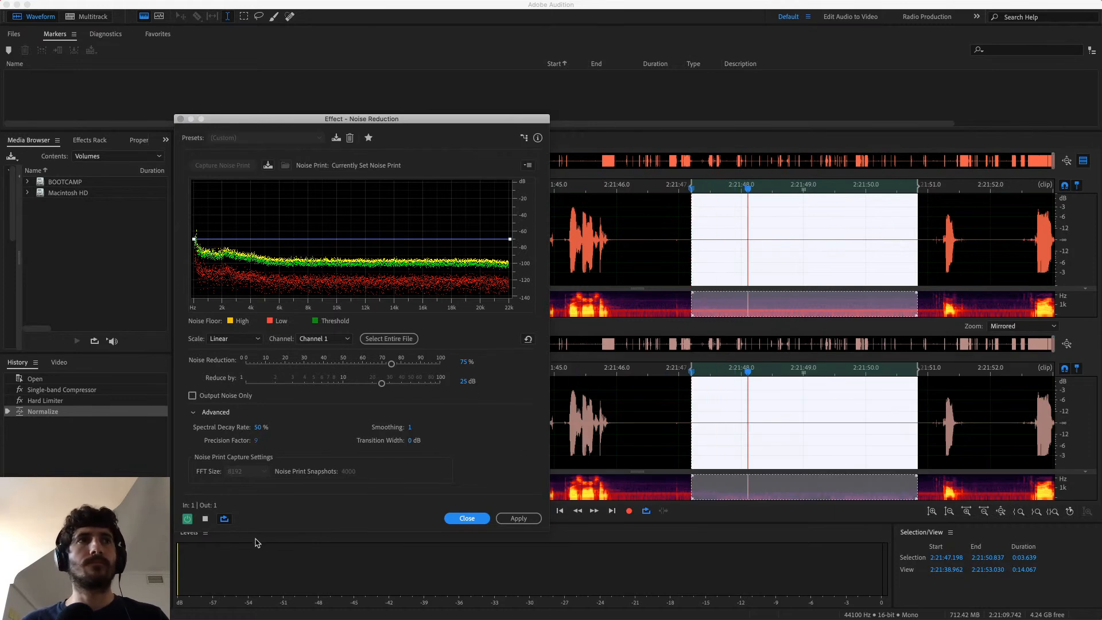
pyautogui.click(186, 520)
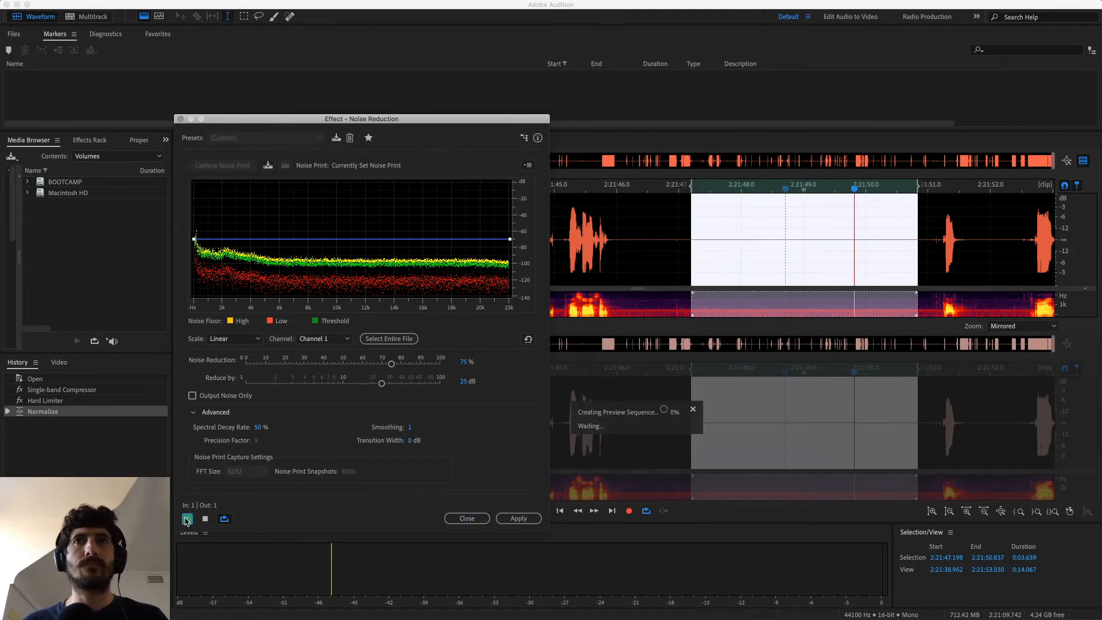
pyautogui.click(187, 520)
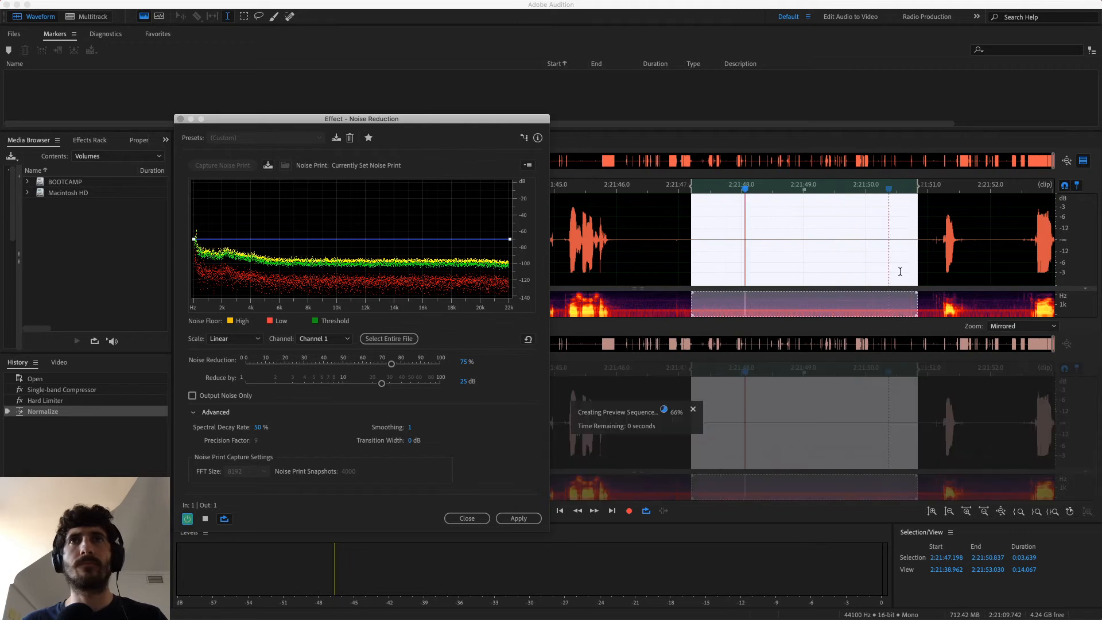
pyautogui.scroll(-1, 900, 271)
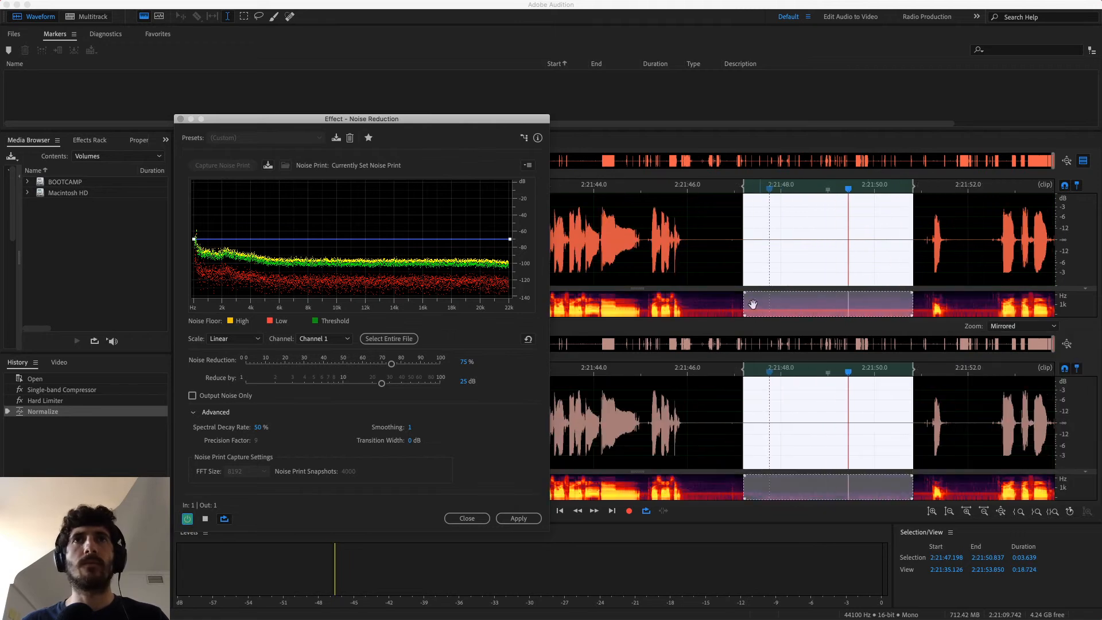
pyautogui.click(732, 266)
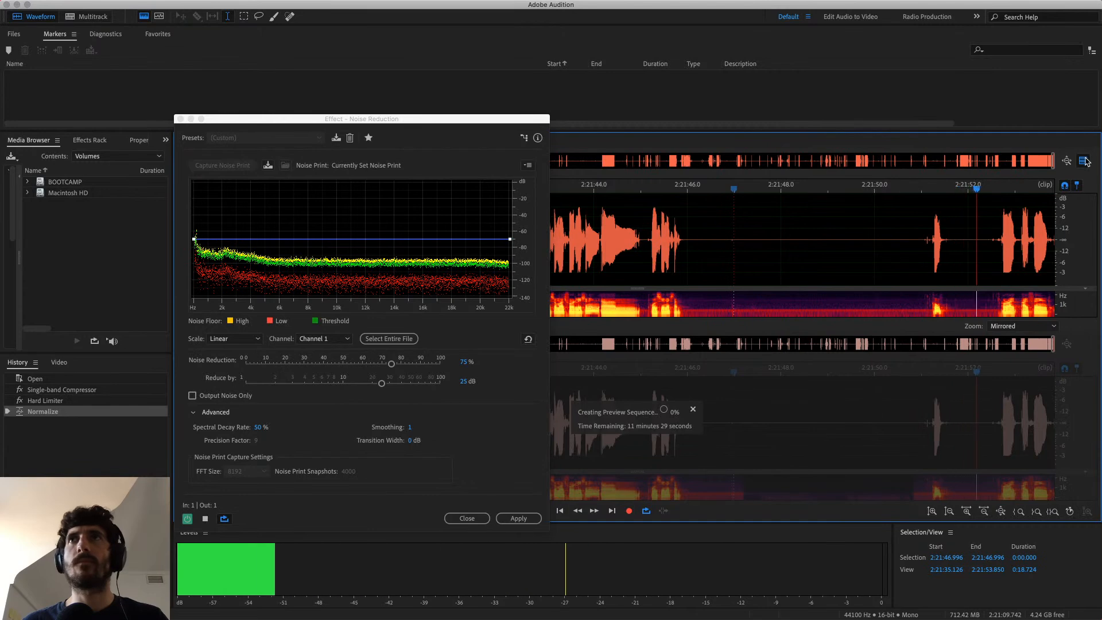
pyautogui.click(1085, 161)
# Select about 13.5 seconds of the earlier quiet pause, from 2:17:18.6 to 2:17:32.1.
pyautogui.scroll(-5, 851, 277)
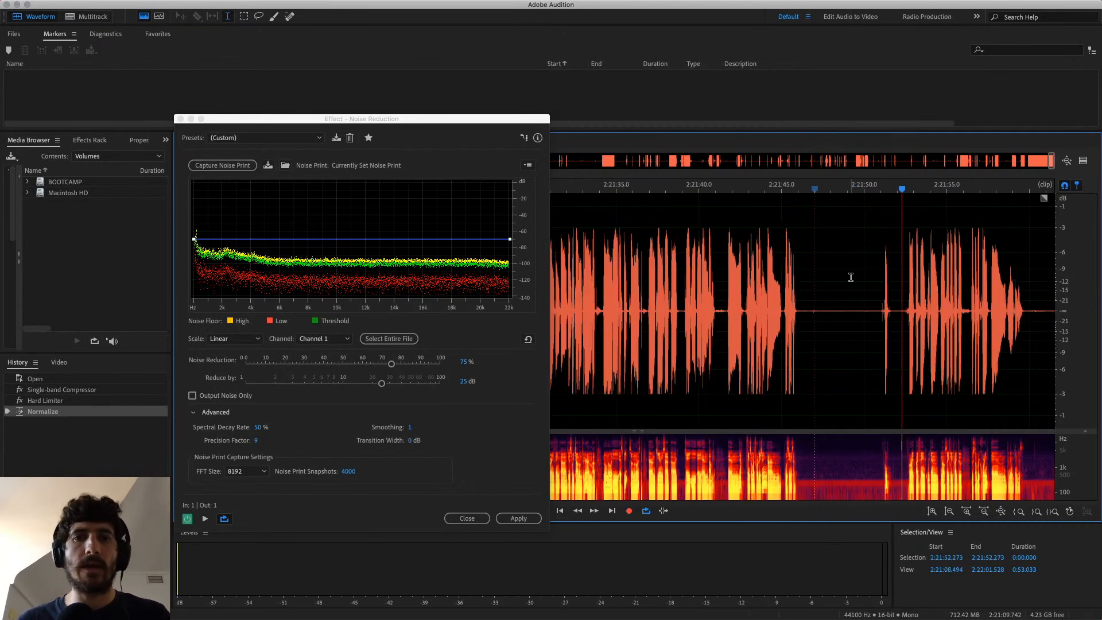
pyautogui.scroll(-3, 851, 277)
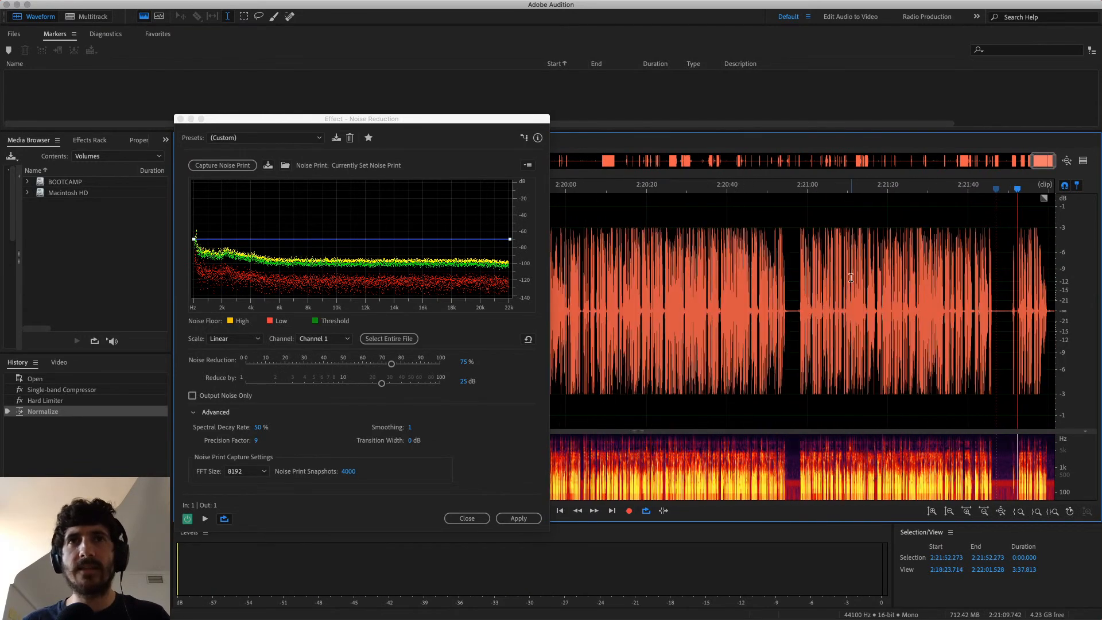
pyautogui.scroll(-2, 842, 440)
pyautogui.moveTo(517, 119); pyautogui.dragTo(404, 118)
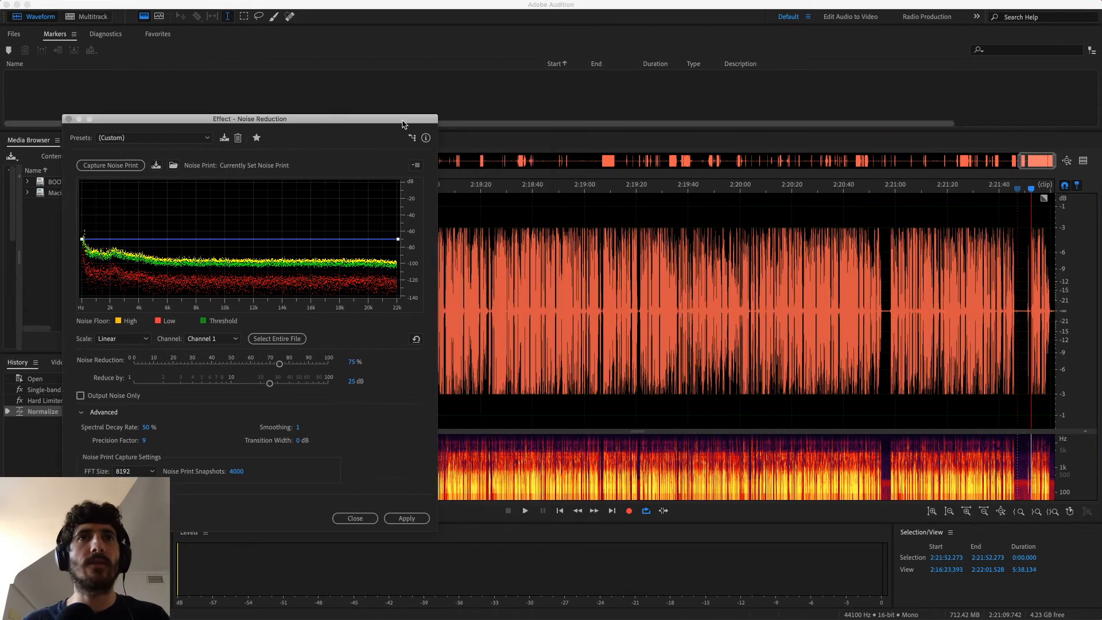
pyautogui.scroll(-2, 756, 346)
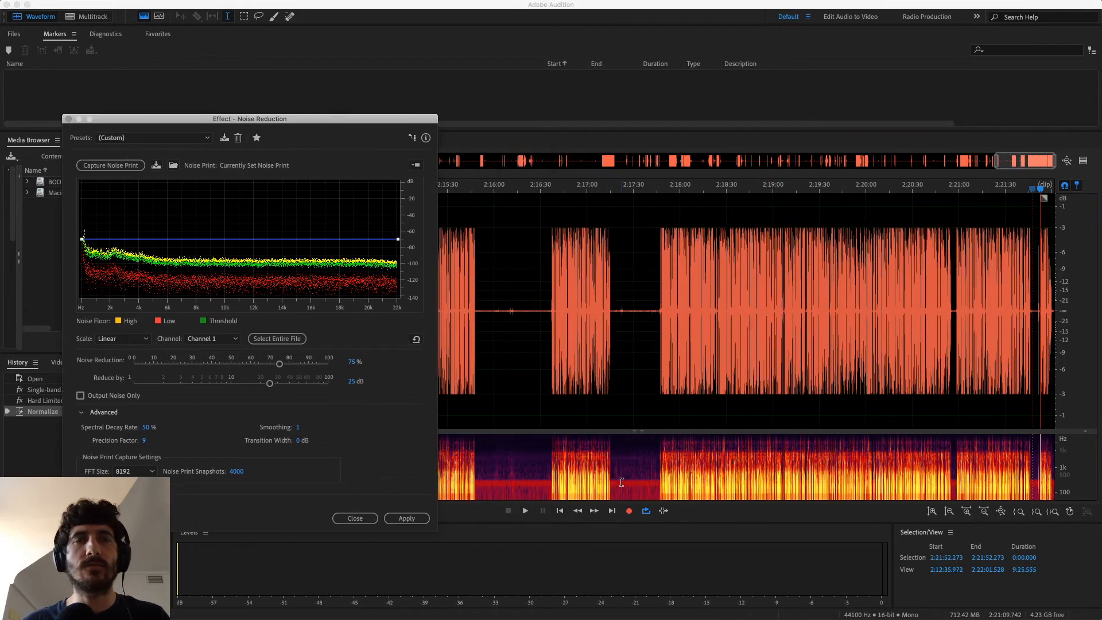
pyautogui.scroll(3, 622, 482)
pyautogui.click(617, 473)
pyautogui.press('space')
pyautogui.press('space')
pyautogui.moveTo(611, 473); pyautogui.dragTo(656, 472)
pyautogui.scroll(3, 655, 472)
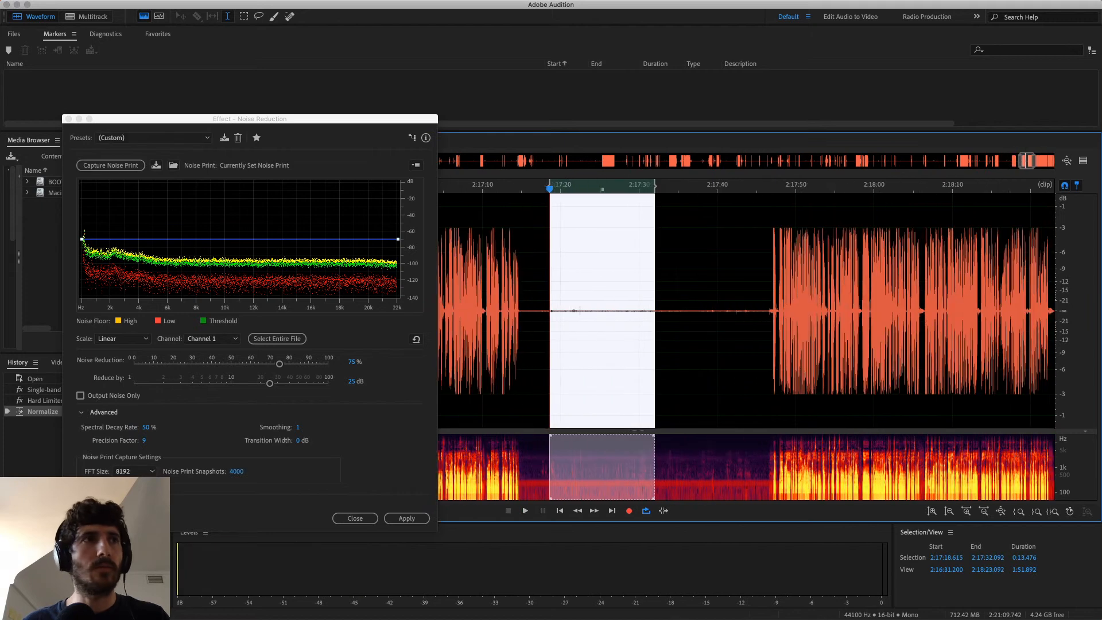
# Audition the start of the selected pause through the Noise Reduction effect.
pyautogui.click(98, 519)
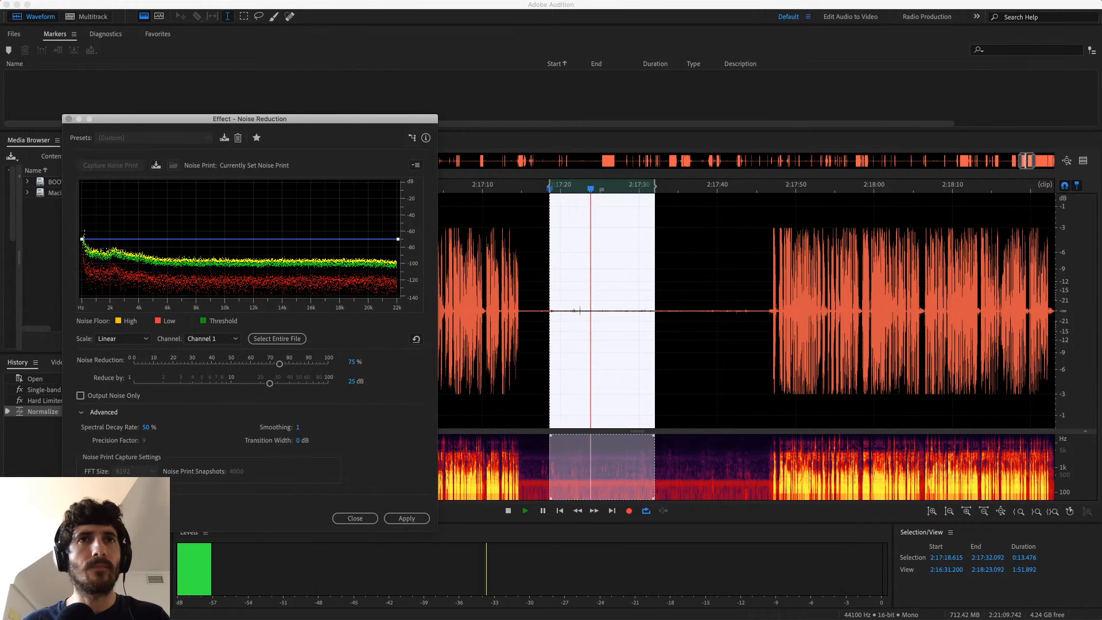
pyautogui.click(381, 5)
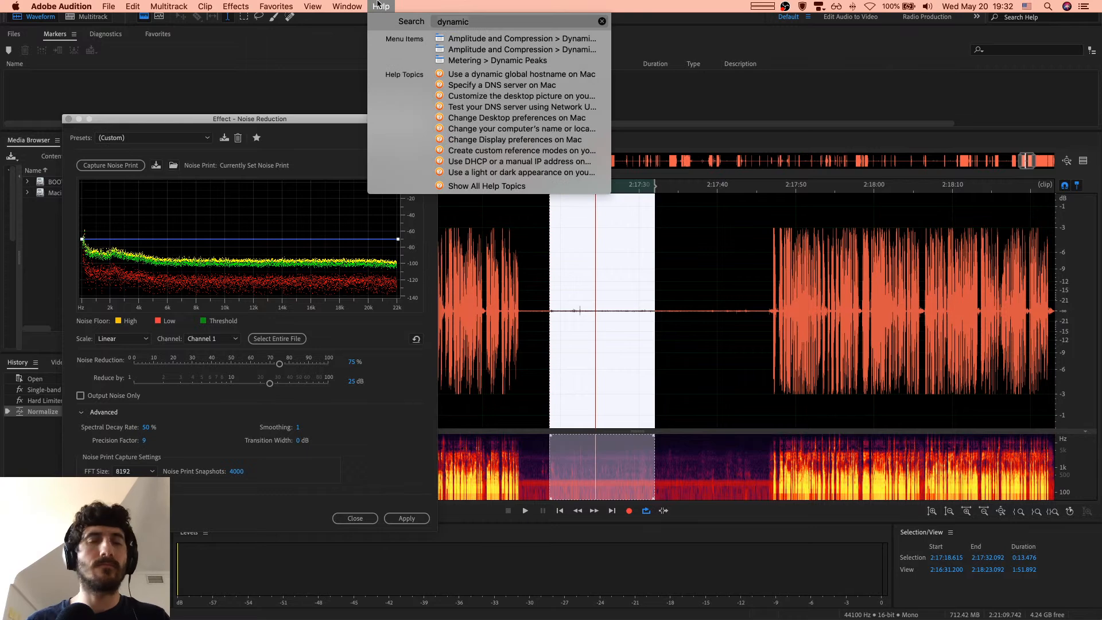
pyautogui.click(531, 349)
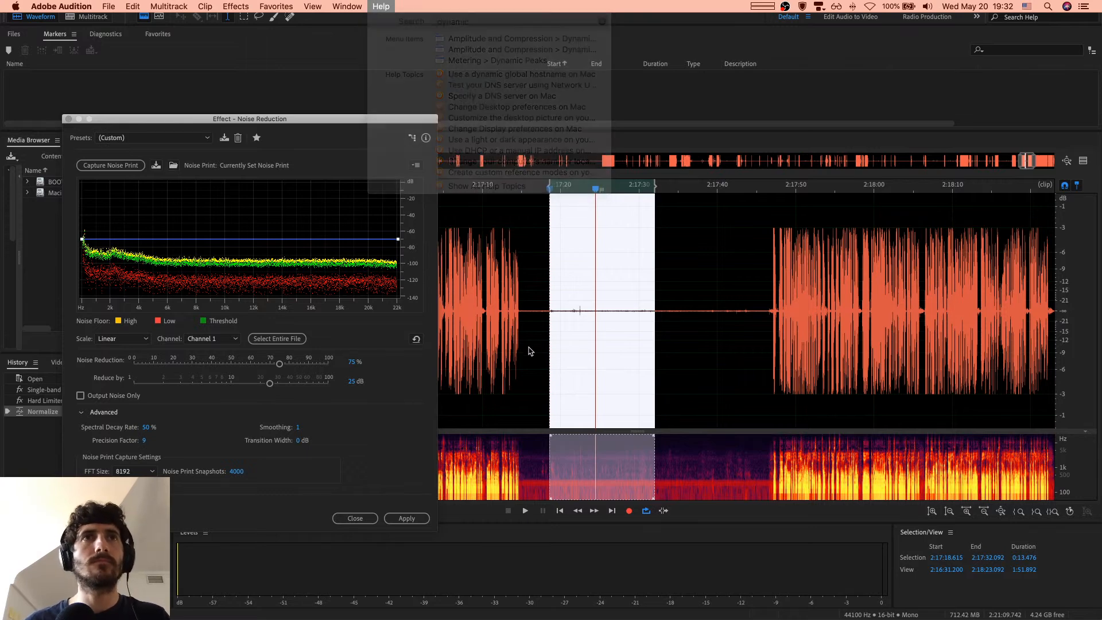
# Select about 5.3 seconds of speech, from 2:17:09.8 to 2:17:15.1, and audition it with the noise reduction.
pyautogui.scroll(3, 487, 353)
pyautogui.click(479, 340)
pyautogui.scroll(3, 479, 339)
pyautogui.press('space')
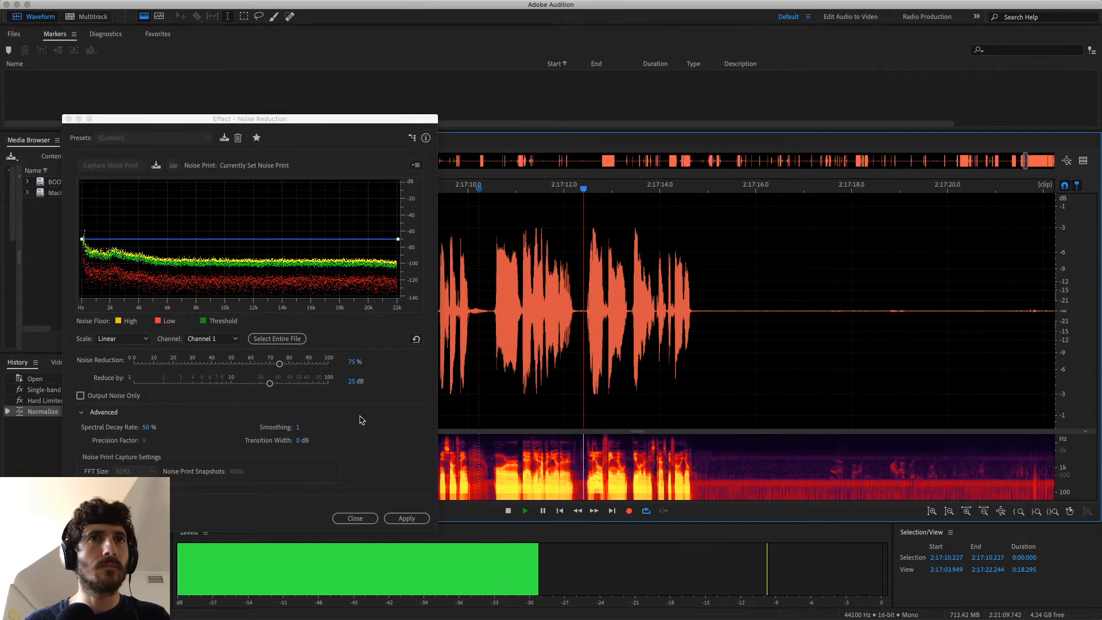
pyautogui.moveTo(712, 381); pyautogui.dragTo(460, 378)
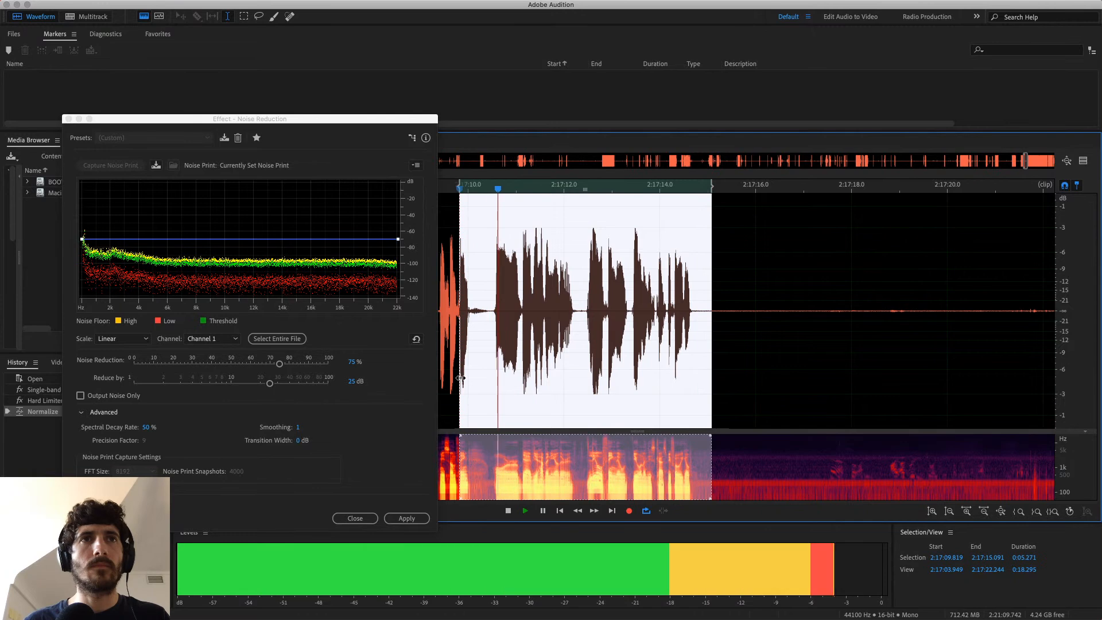
pyautogui.press('space')
pyautogui.press('space')
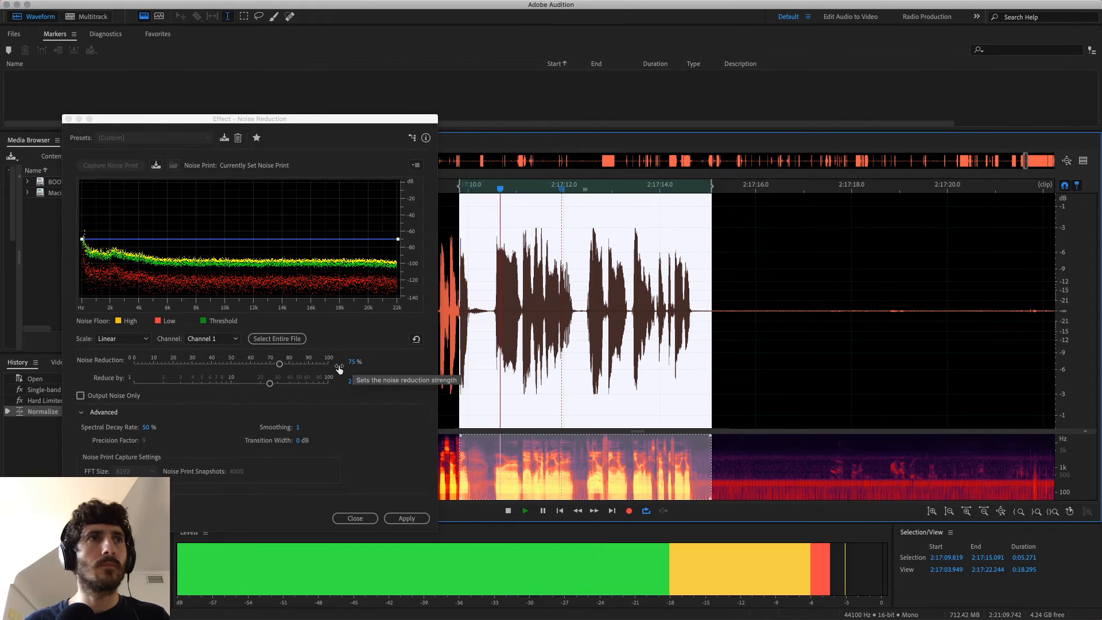
pyautogui.press('space')
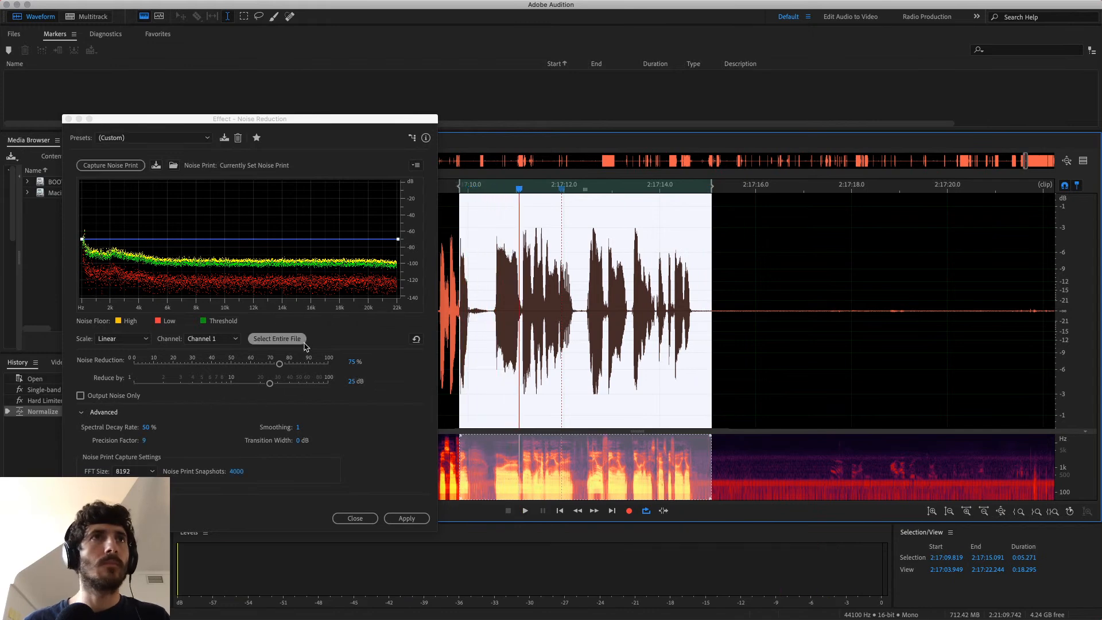
# Set the noise reduction strength to 90% and audition the selected speech with it.
pyautogui.click(353, 361)
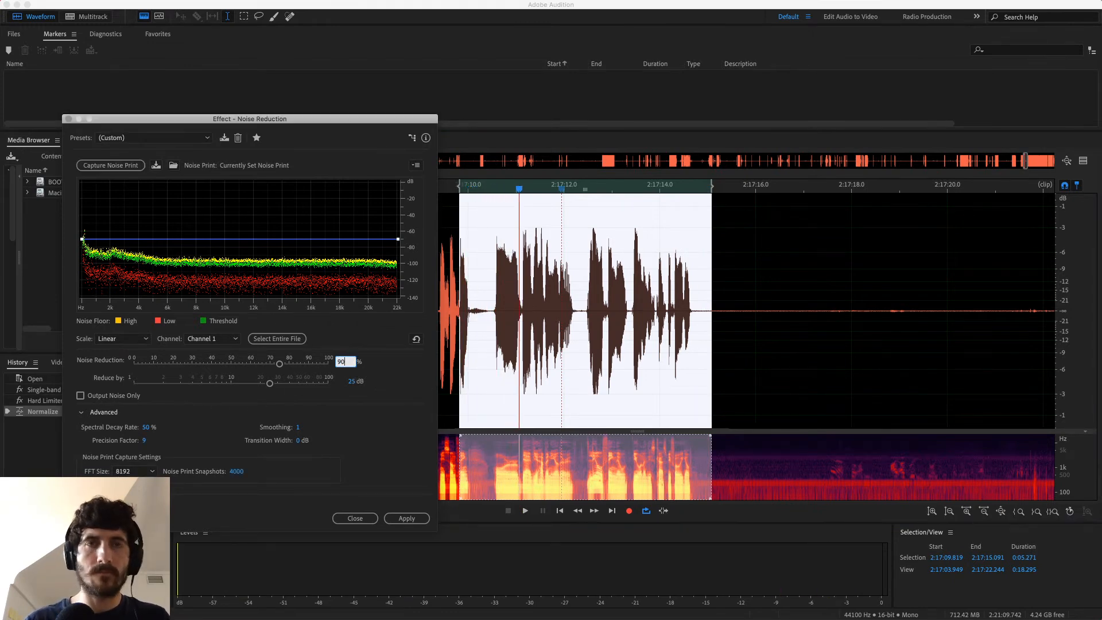
pyautogui.write('90')
pyautogui.press('Return')
pyautogui.press('space')
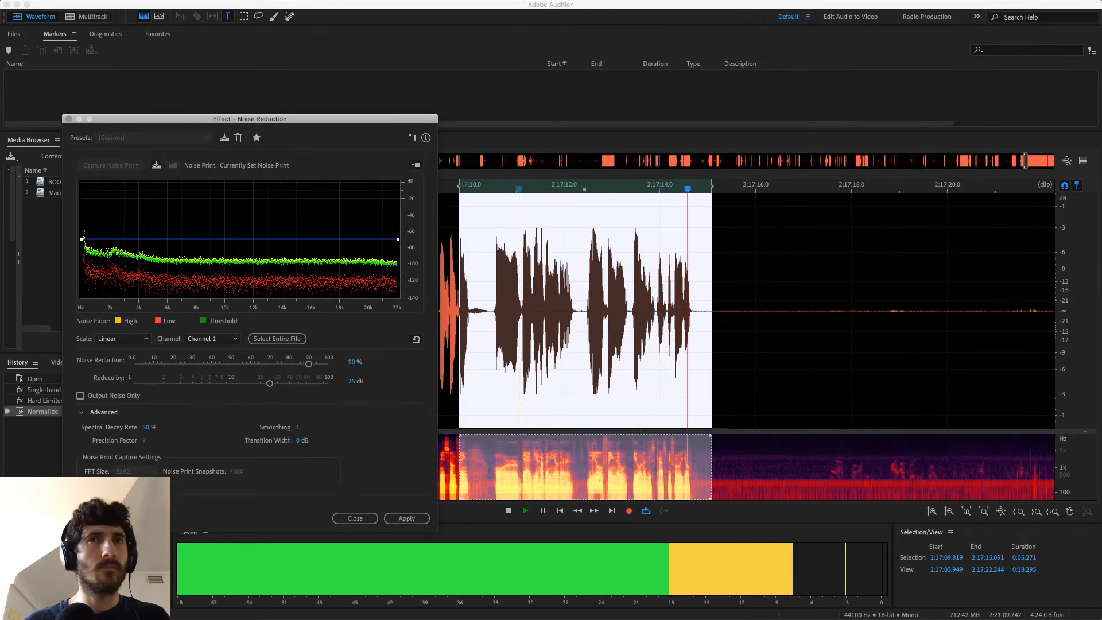
# Set the noise reduction strength back to 75% and stop the preview.
pyautogui.click(352, 361)
pyautogui.write('75')
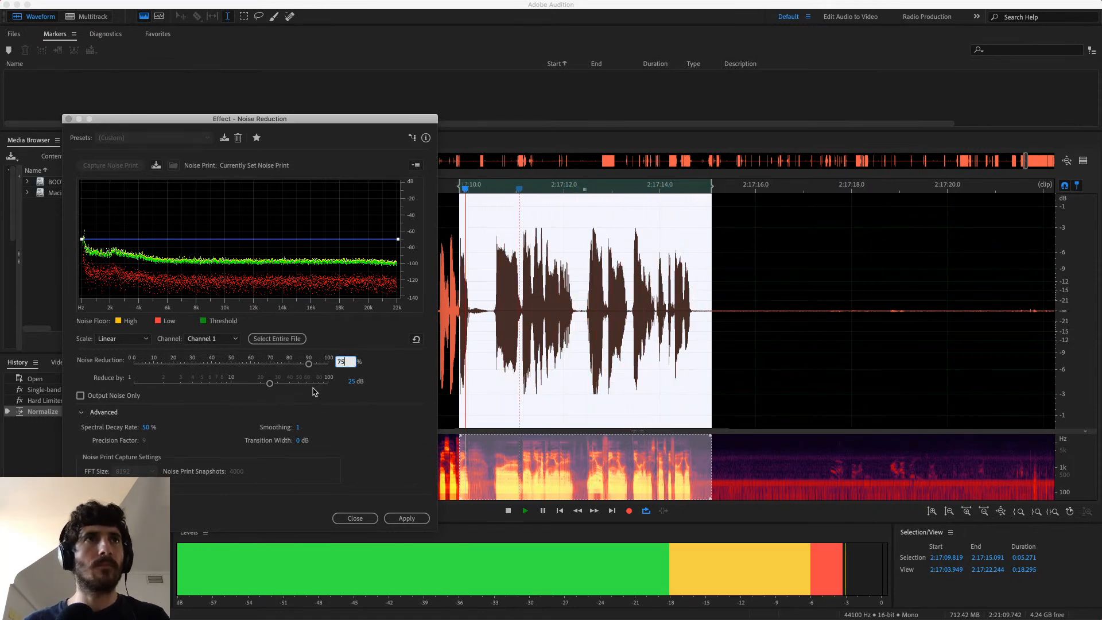
pyautogui.press('Return')
pyautogui.press('space')
# Audition the background noise in earlier pauses, near 2:11:40 and from about 2:05:02.
pyautogui.scroll(-10, 798, 319)
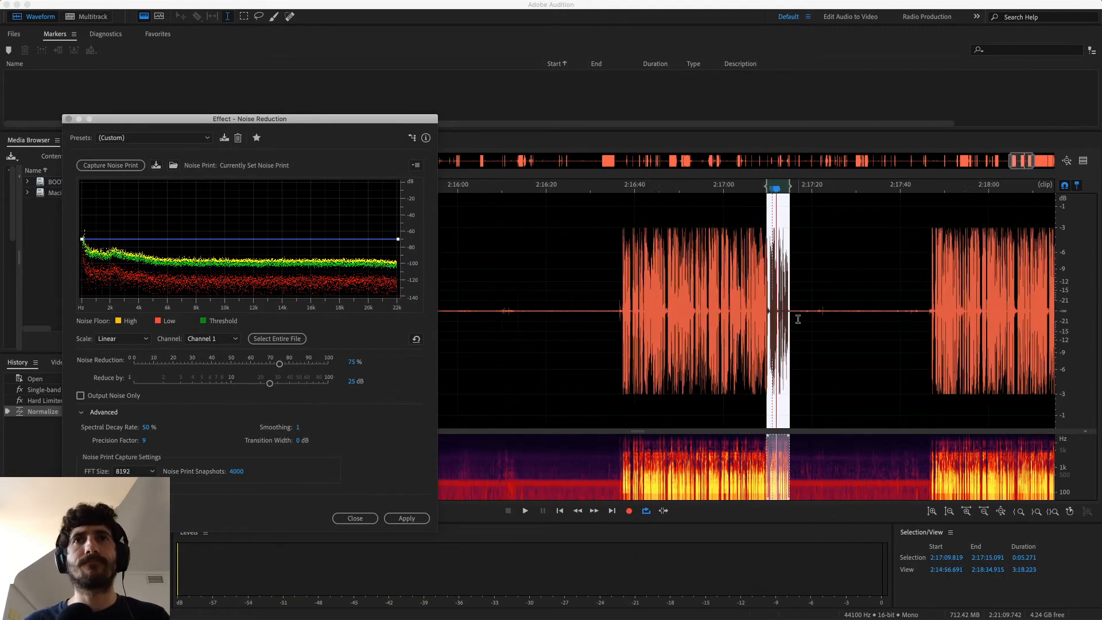
pyautogui.scroll(-7, 798, 319)
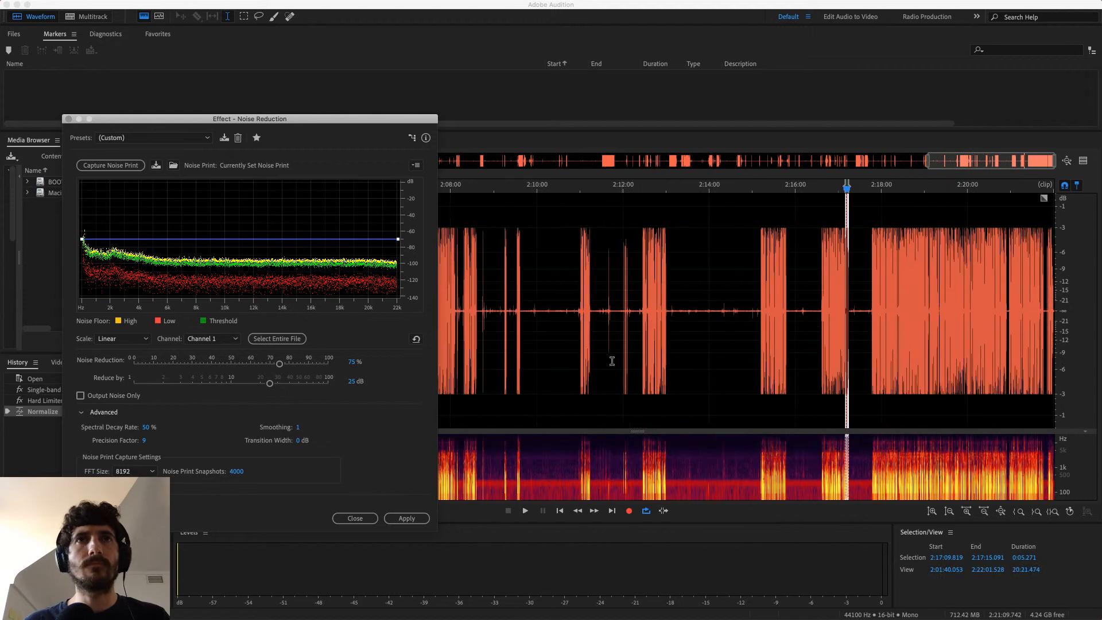
pyautogui.click(611, 362)
pyautogui.press('space')
pyautogui.scroll(-2, 610, 360)
pyautogui.hscroll(-3, 611, 361)
pyautogui.click(527, 371)
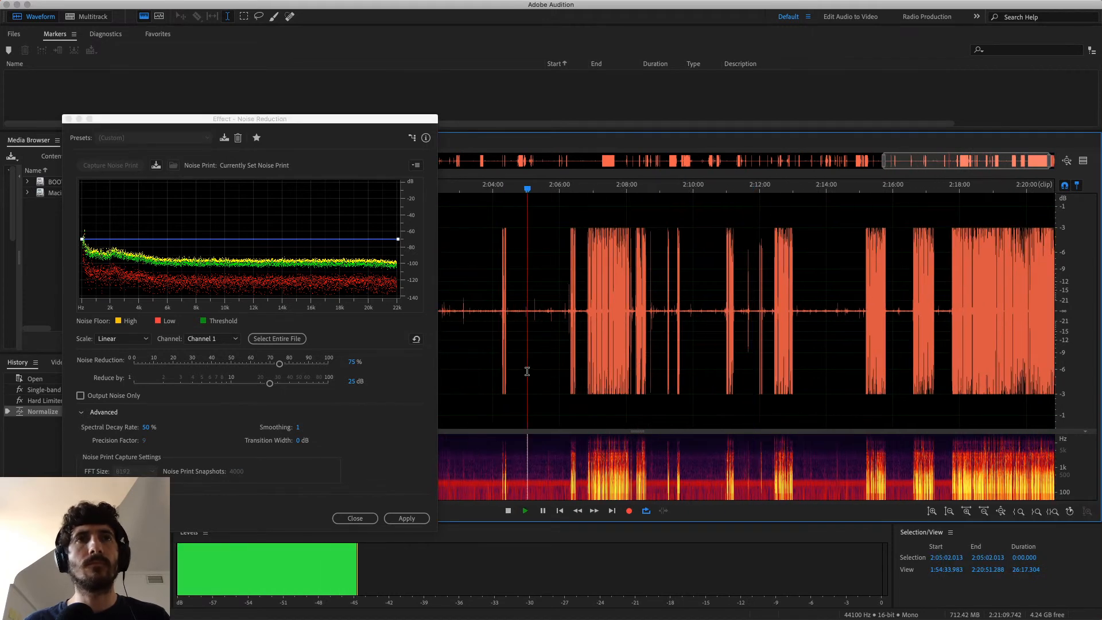
pyautogui.press('space')
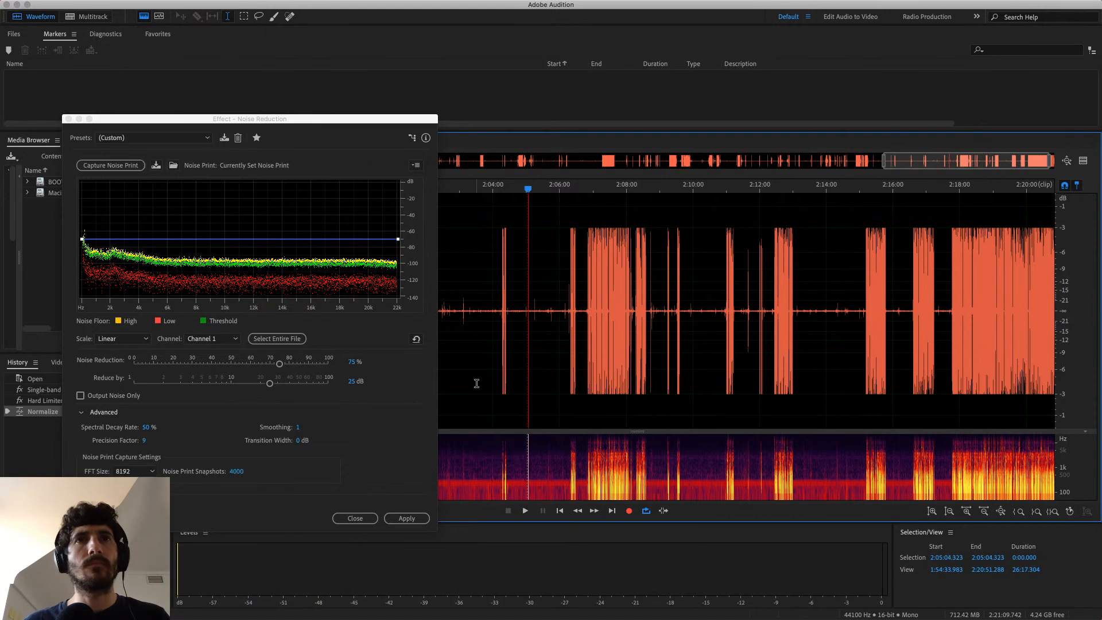
# Audition the background noise in earlier pauses, from about 1:04:49 and about 33:01.
pyautogui.hscroll(-8, 477, 384)
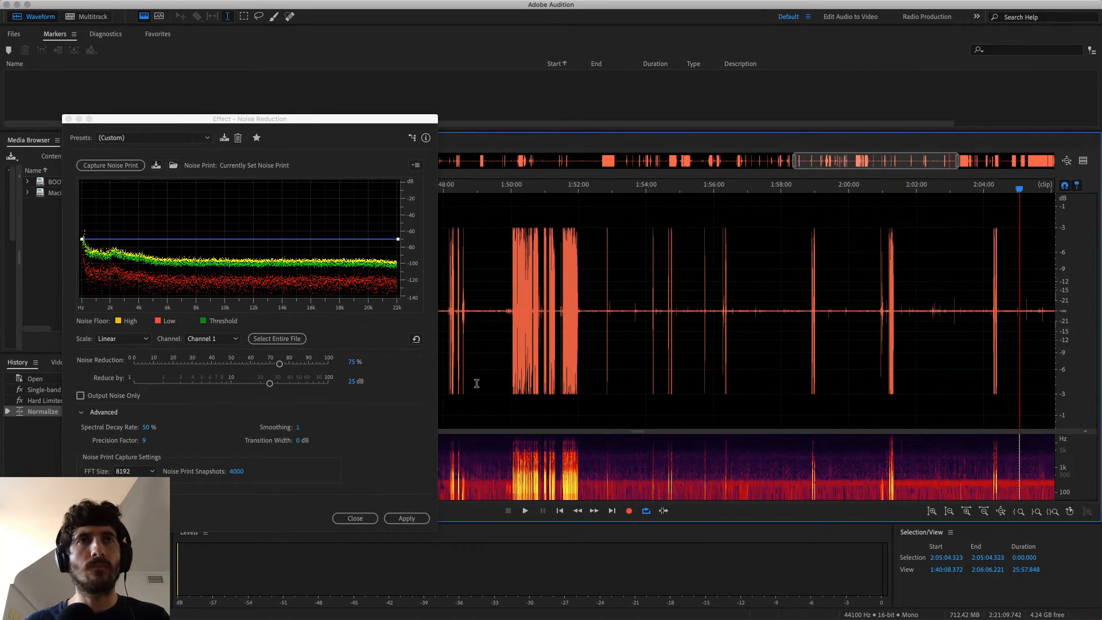
pyautogui.hscroll(-5, 477, 383)
pyautogui.moveTo(811, 161); pyautogui.dragTo(562, 163)
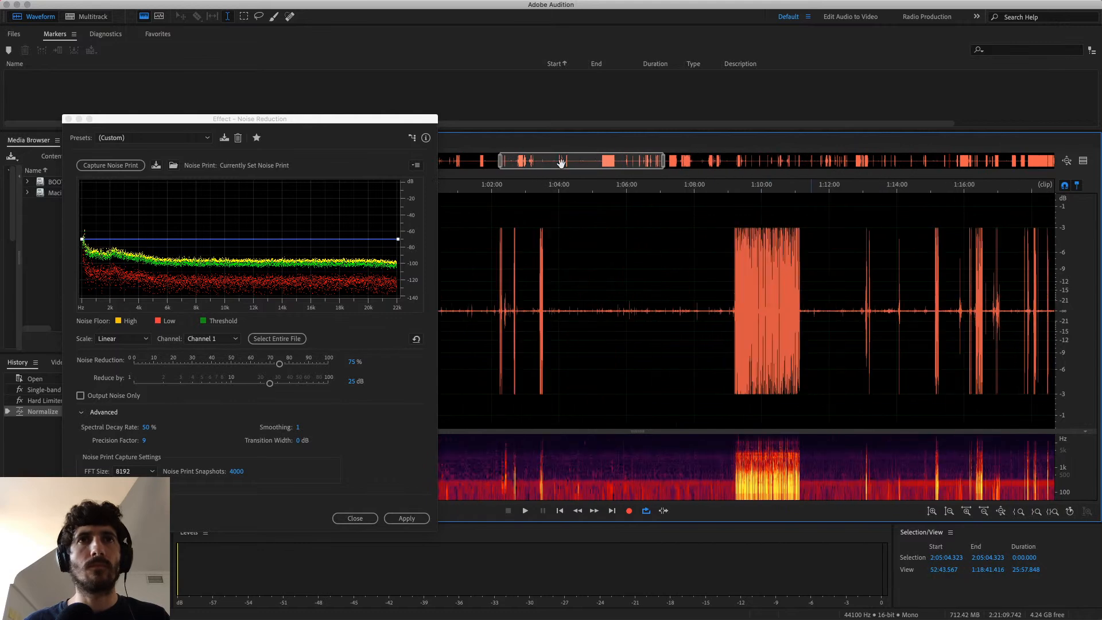
pyautogui.click(586, 459)
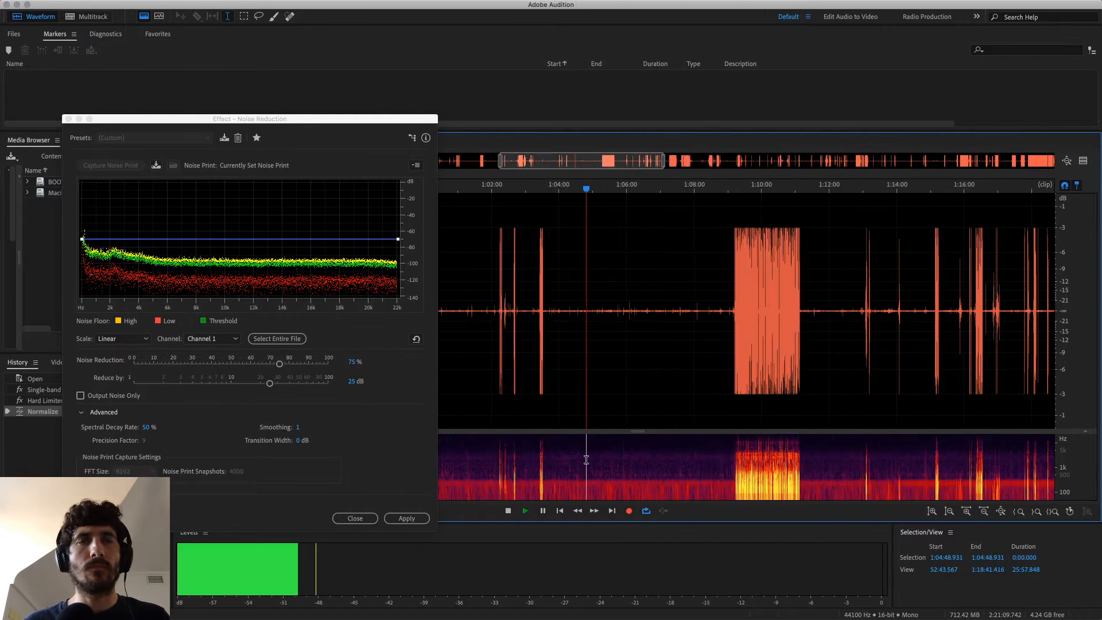
pyautogui.moveTo(640, 157); pyautogui.dragTo(465, 161)
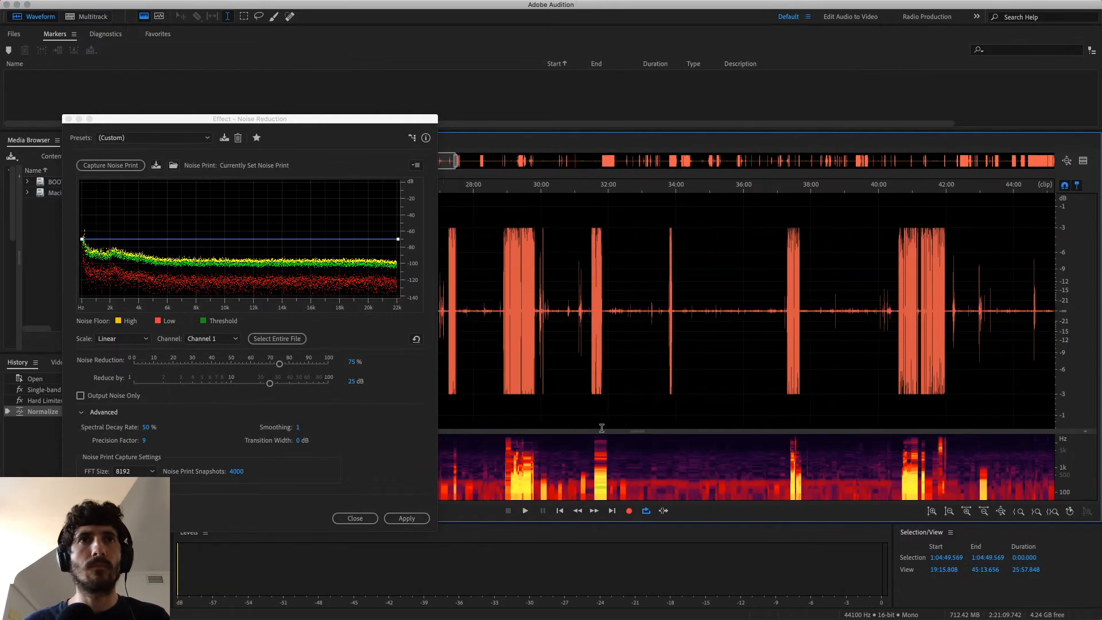
pyautogui.click(643, 459)
pyautogui.press('space')
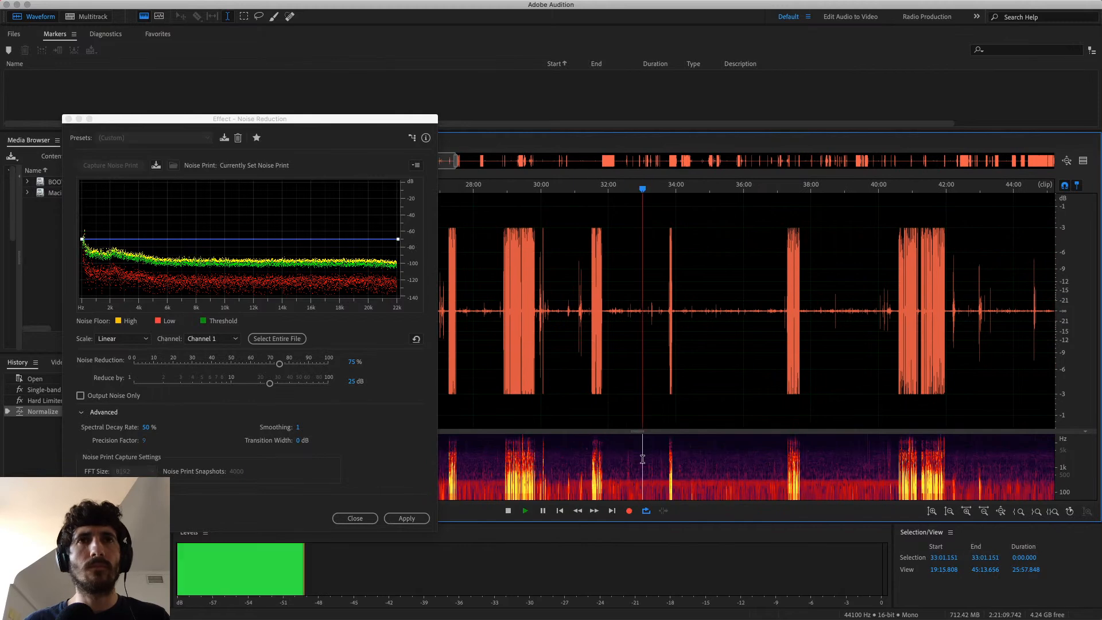
pyautogui.press('space')
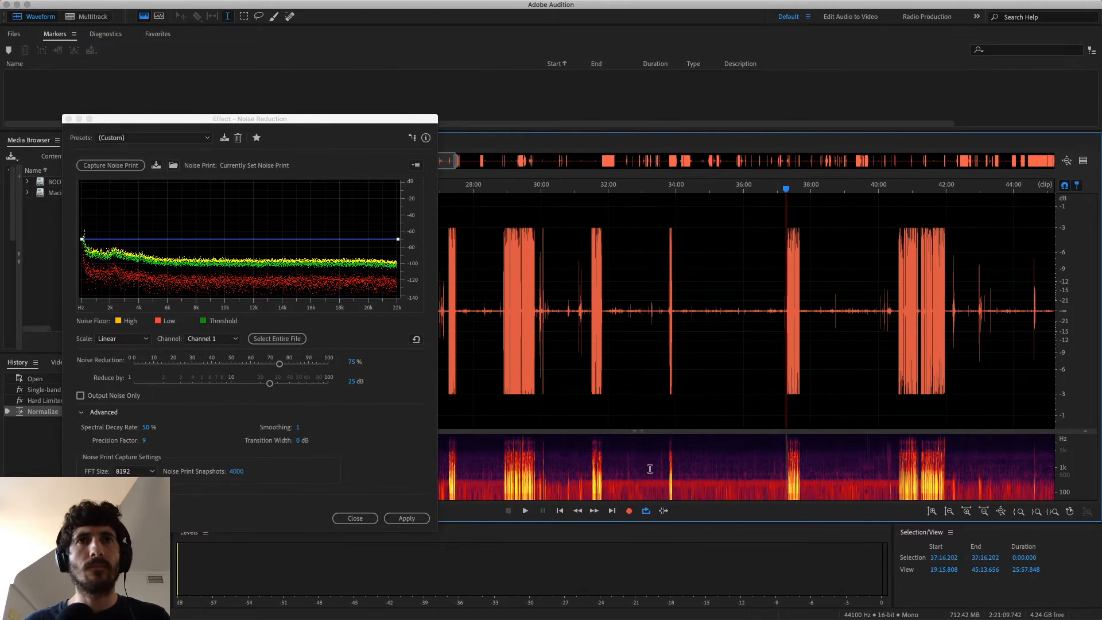
# Select about four minutes, from 33:14.4 to 37:16.2, and audition the pause near 34:40 in the preview editor.
pyautogui.moveTo(785, 310); pyautogui.dragTo(651, 310)
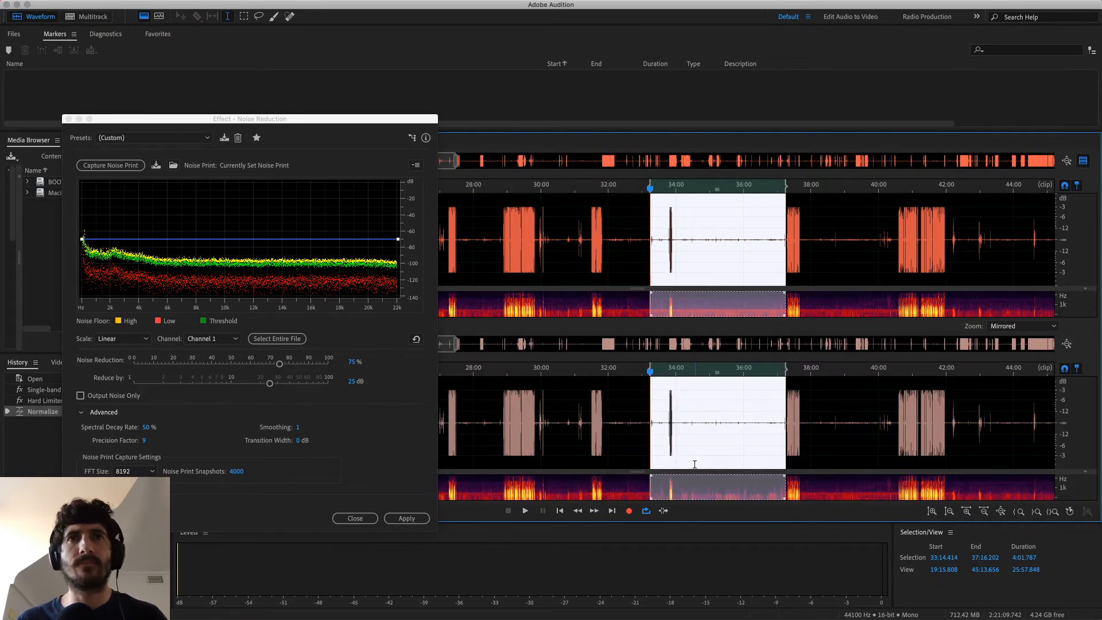
pyautogui.click(699, 189)
pyautogui.press('space')
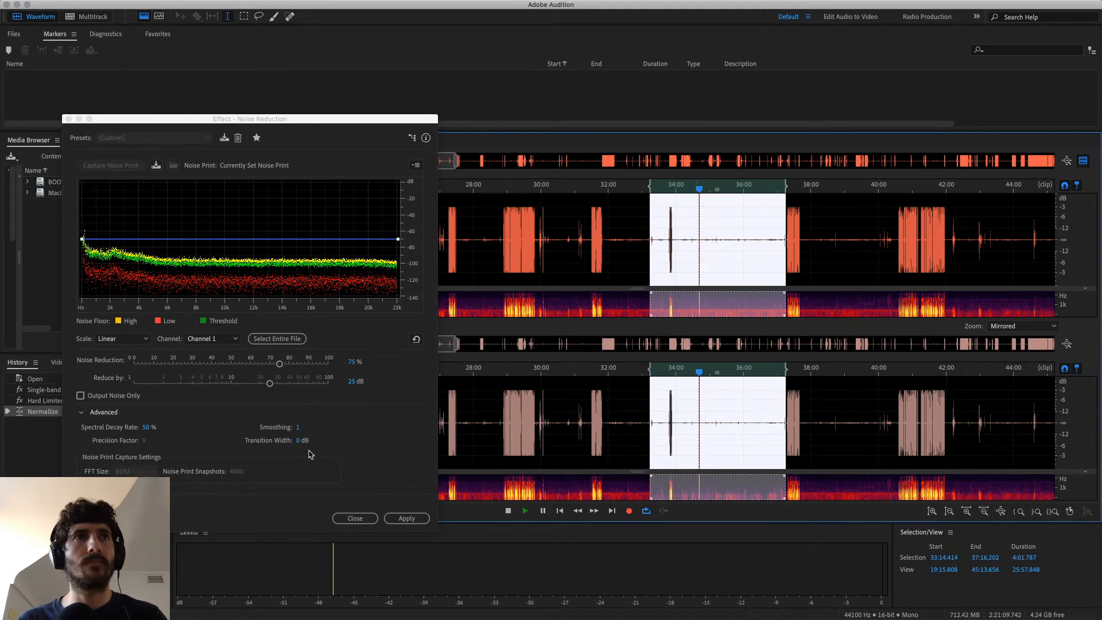
pyautogui.press('space')
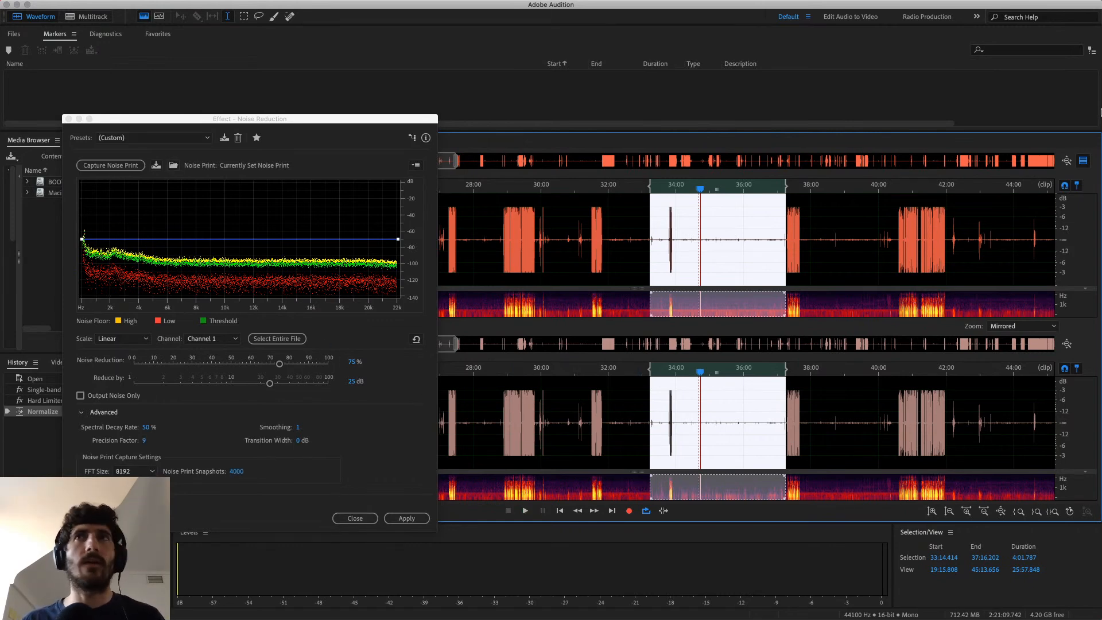
# Close the preview editor and apply the noise reduction to the entire file.
pyautogui.click(1065, 163)
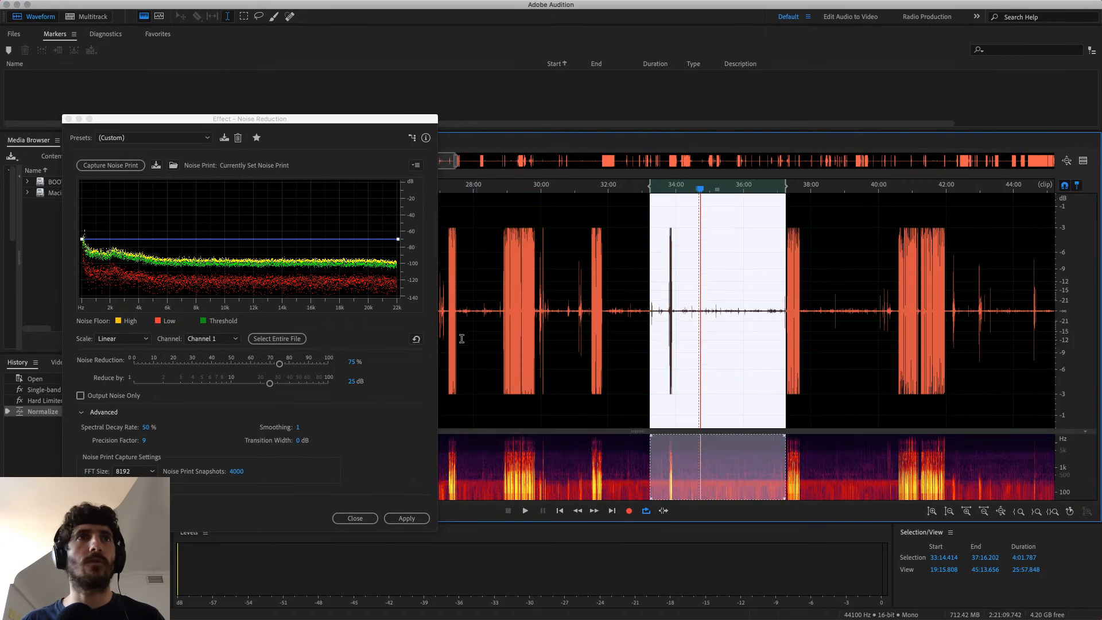
pyautogui.click(287, 339)
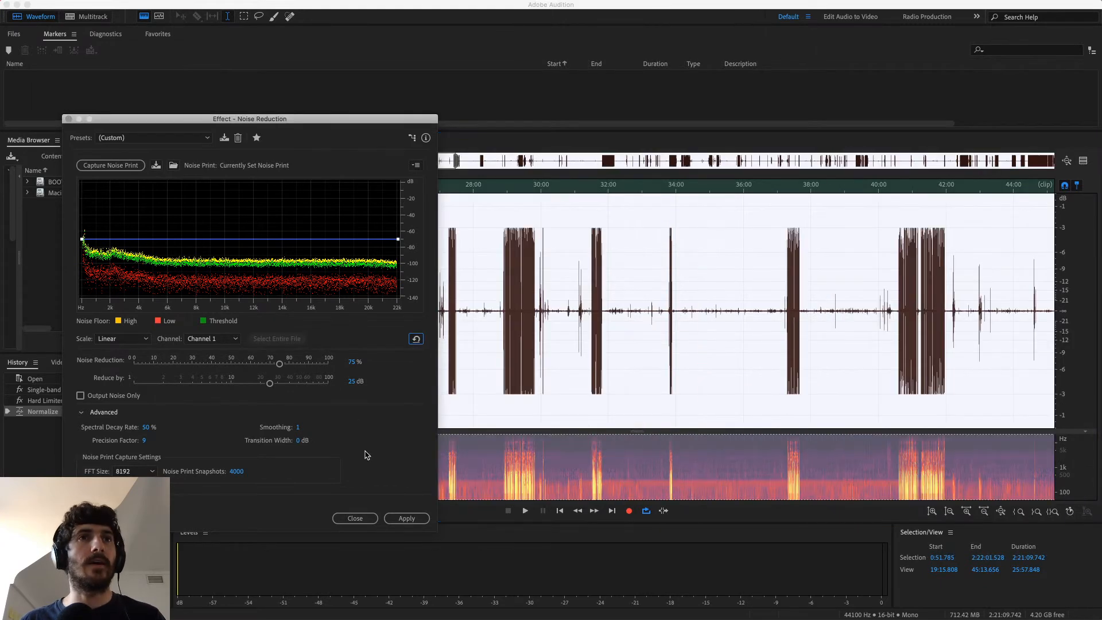
pyautogui.click(407, 518)
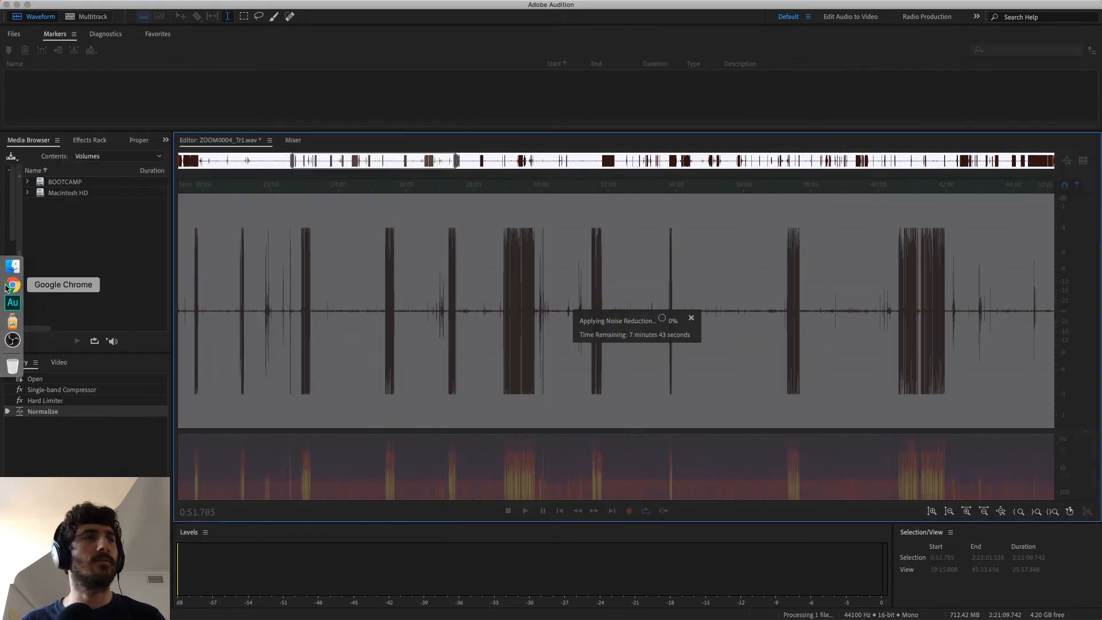
# In Chrome's workflow spreadsheet, mark Noise Reduction Print and Noise Reduction (Process) as done and move the Process row below Parametric Equalizer.
pyautogui.click(7, 288)
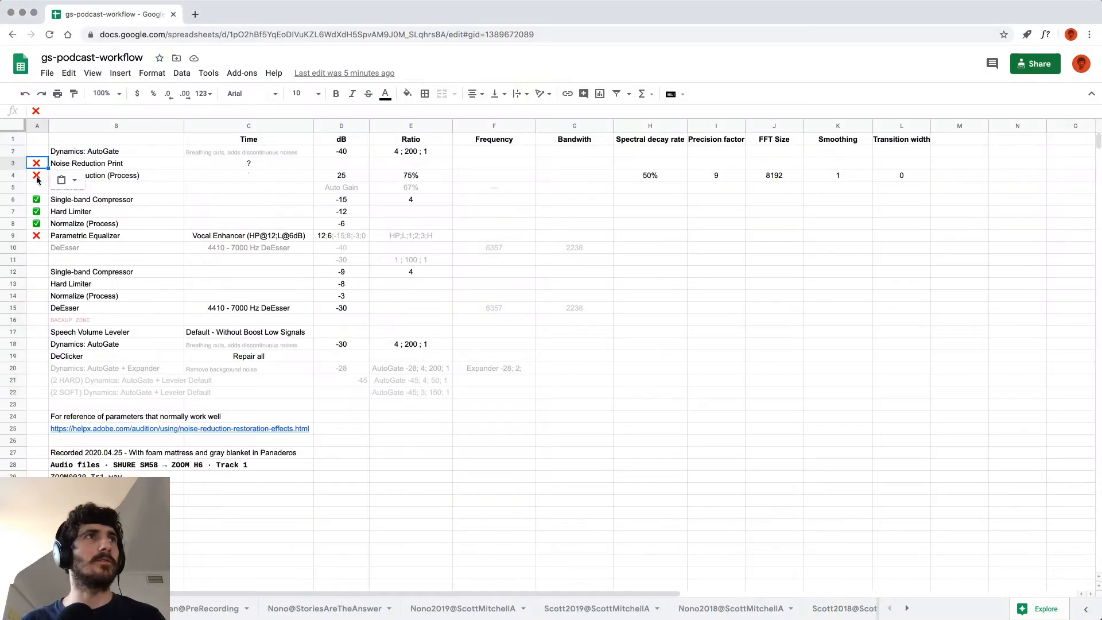
pyautogui.press('super+z')
pyautogui.press('super+z')
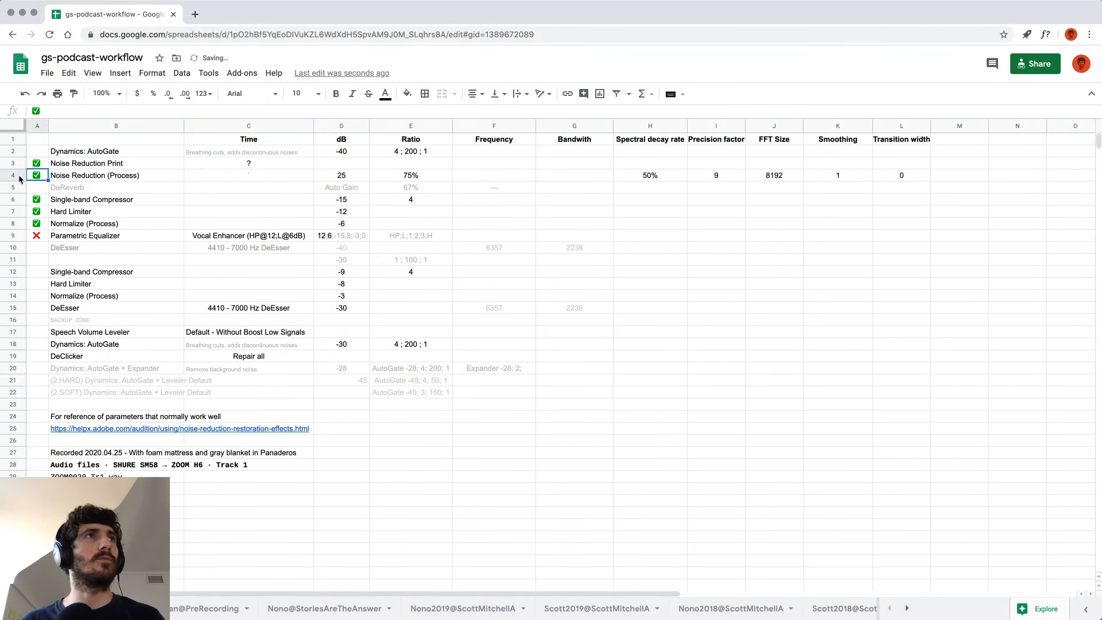
pyautogui.click(12, 175)
pyautogui.moveTo(12, 177); pyautogui.dragTo(11, 238)
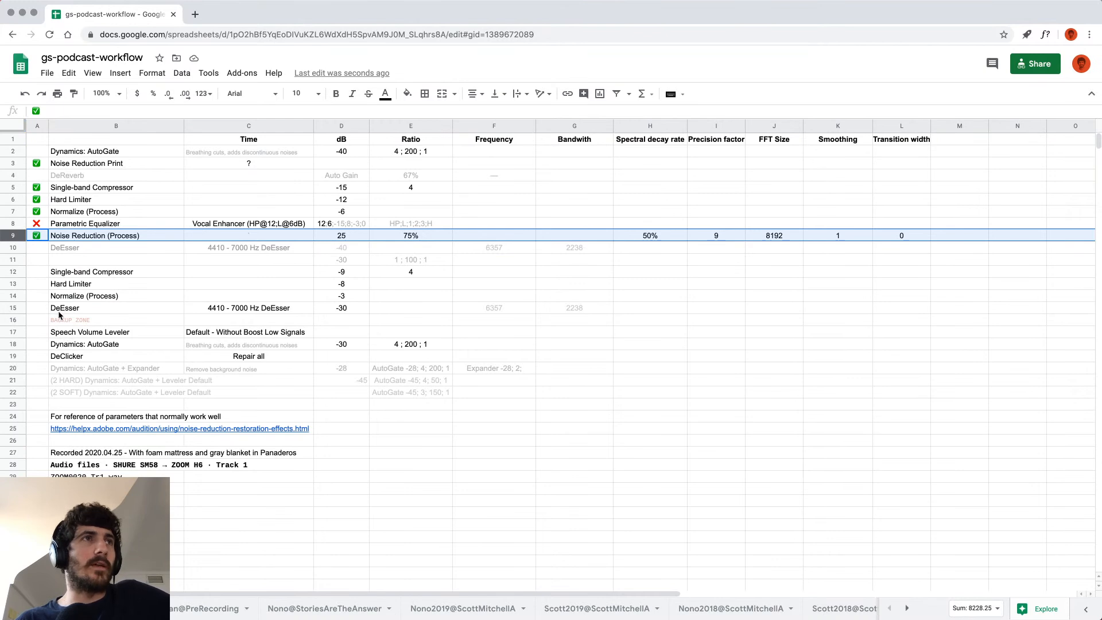
# Check the noise reduction progress in Audition, consulting the workflow spreadsheet in between.
pyautogui.click(7, 312)
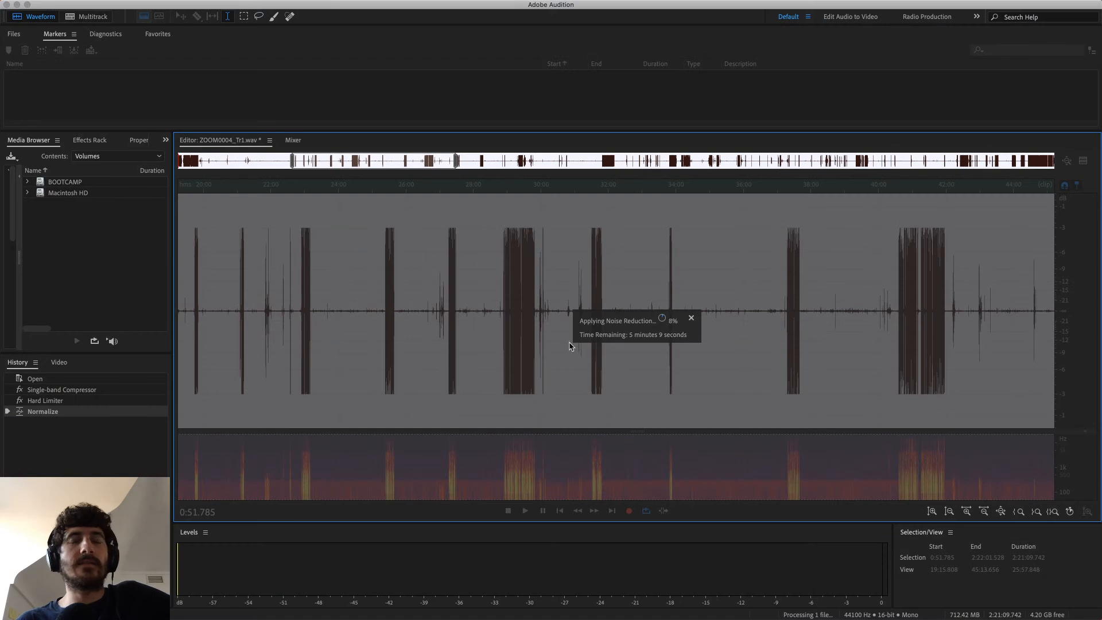
pyautogui.moveTo(0, 345)
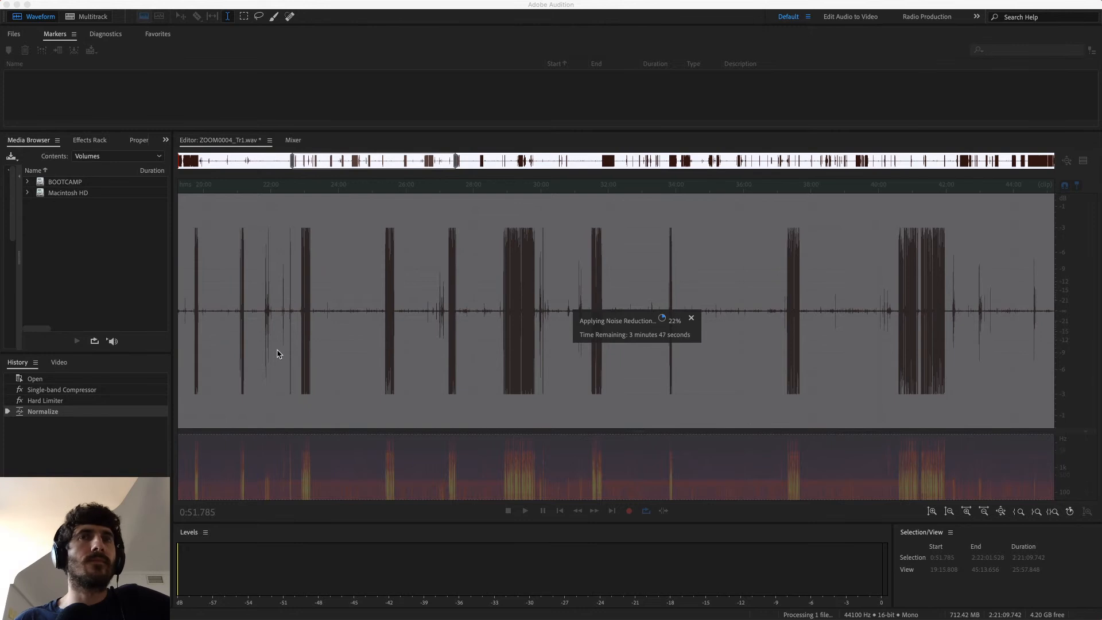
pyautogui.moveTo(2, 287)
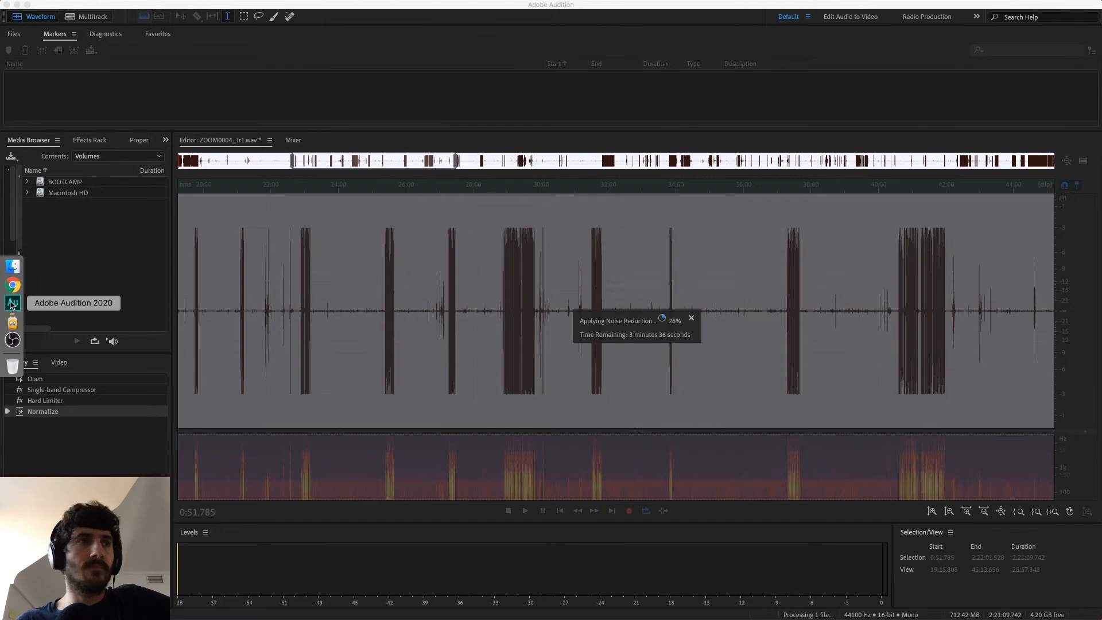
pyautogui.click(13, 285)
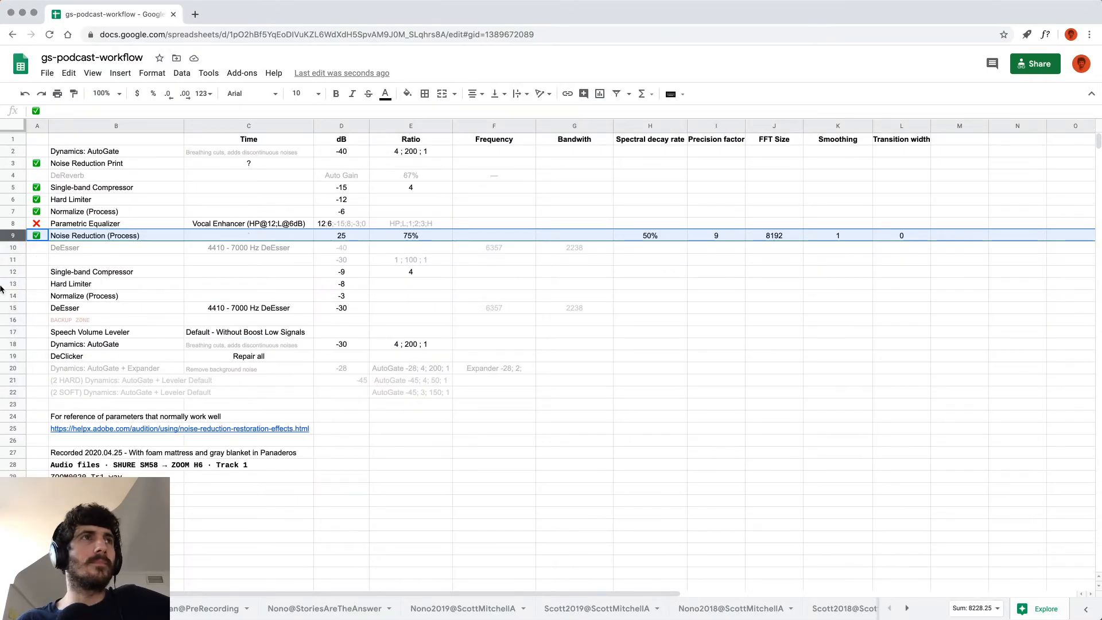
pyautogui.click(11, 304)
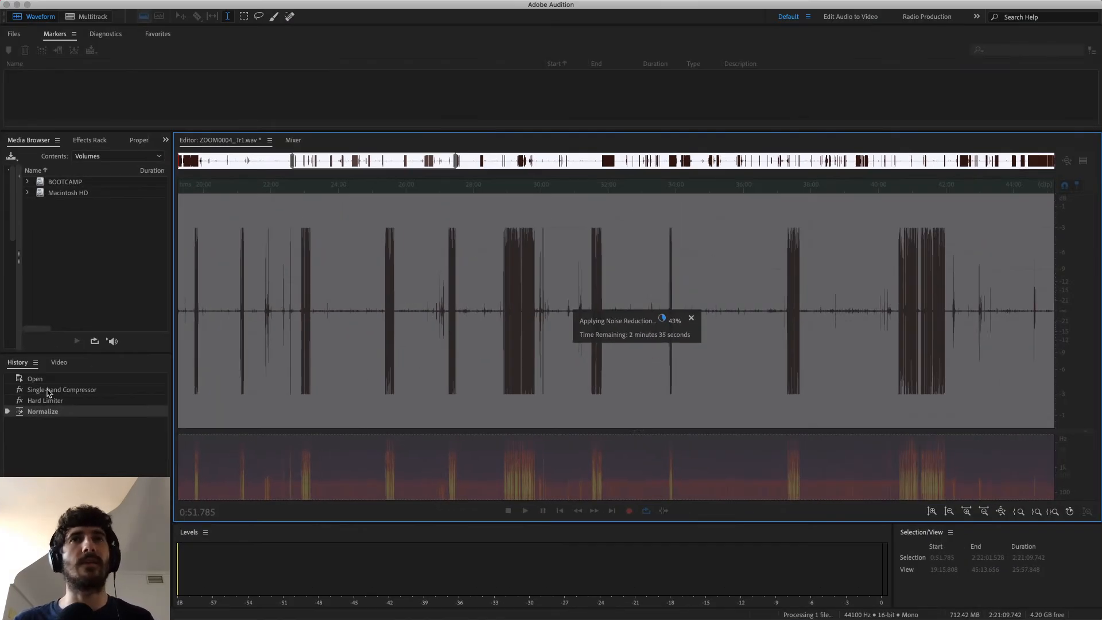
pyautogui.moveTo(5, 382)
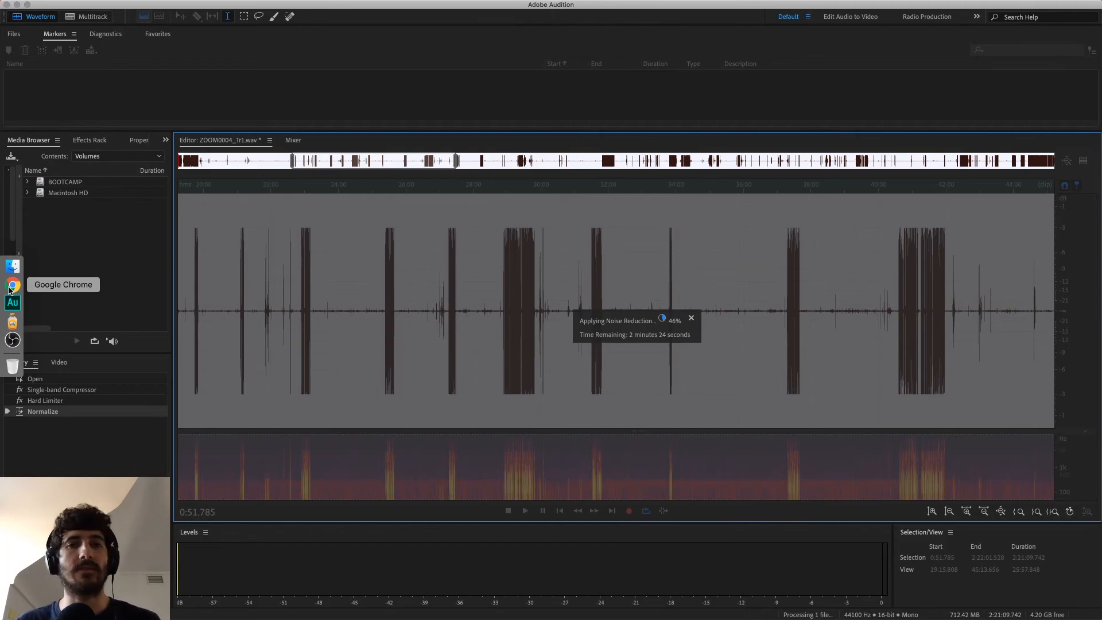
# Switch to Chrome and search Google Images for "zoom h6" in a new tab.
pyautogui.click(10, 288)
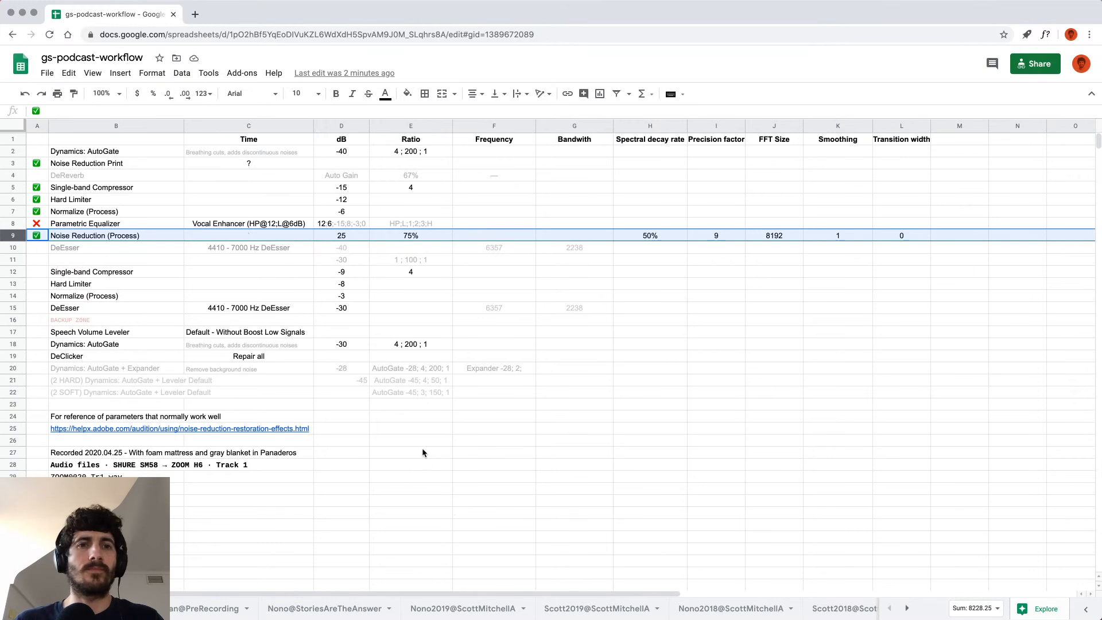
pyautogui.click(195, 14)
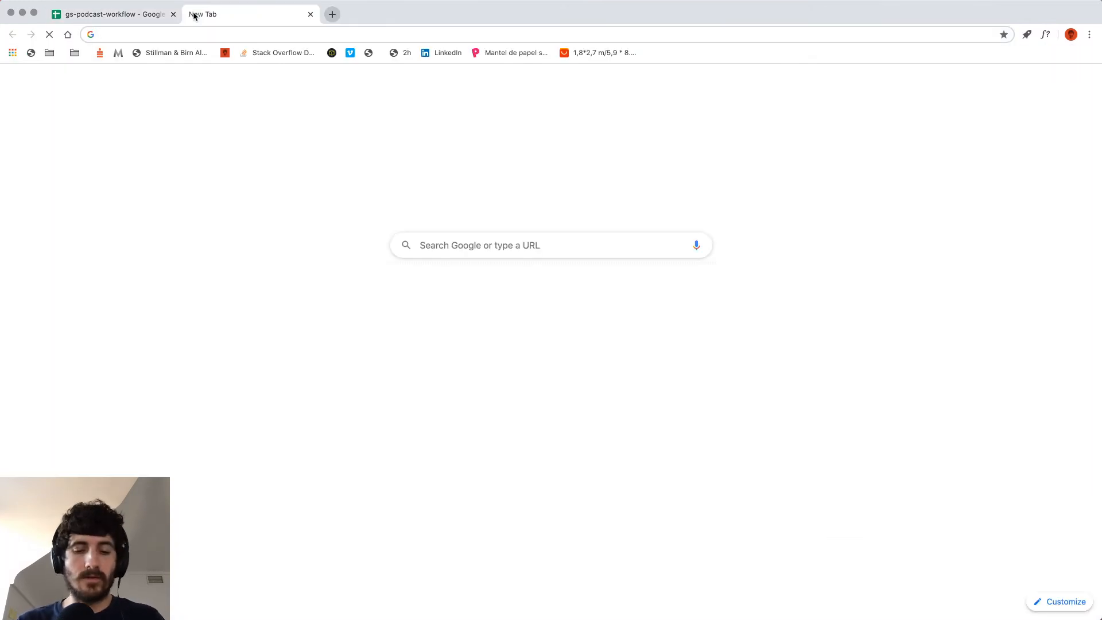
pyautogui.write('img zoom h')
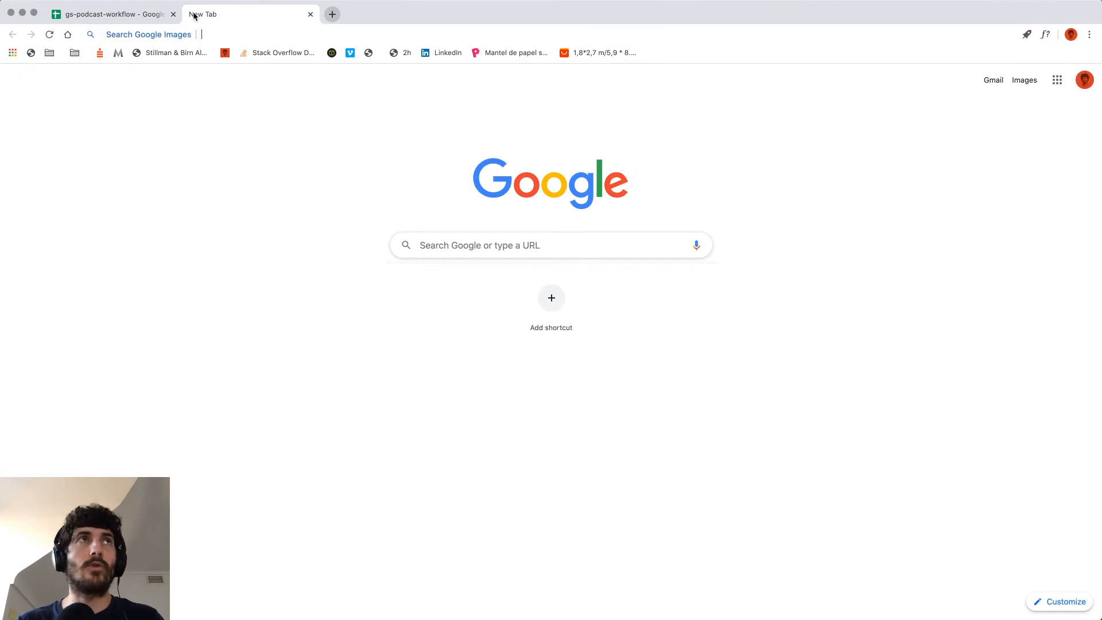
pyautogui.write('6')
pyautogui.press('Return')
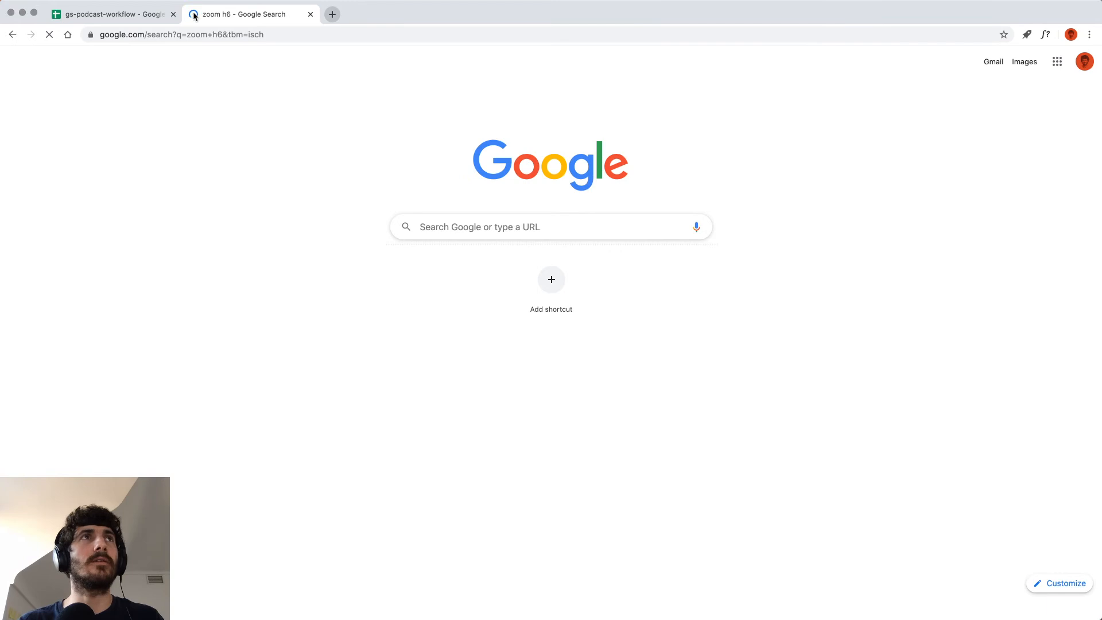
# Search Google Images for "shure sm58" in a separate tab and view the Shure SM58 and SM 7 B microphones enlarged.
pyautogui.write('img')
pyautogui.press('Tab')
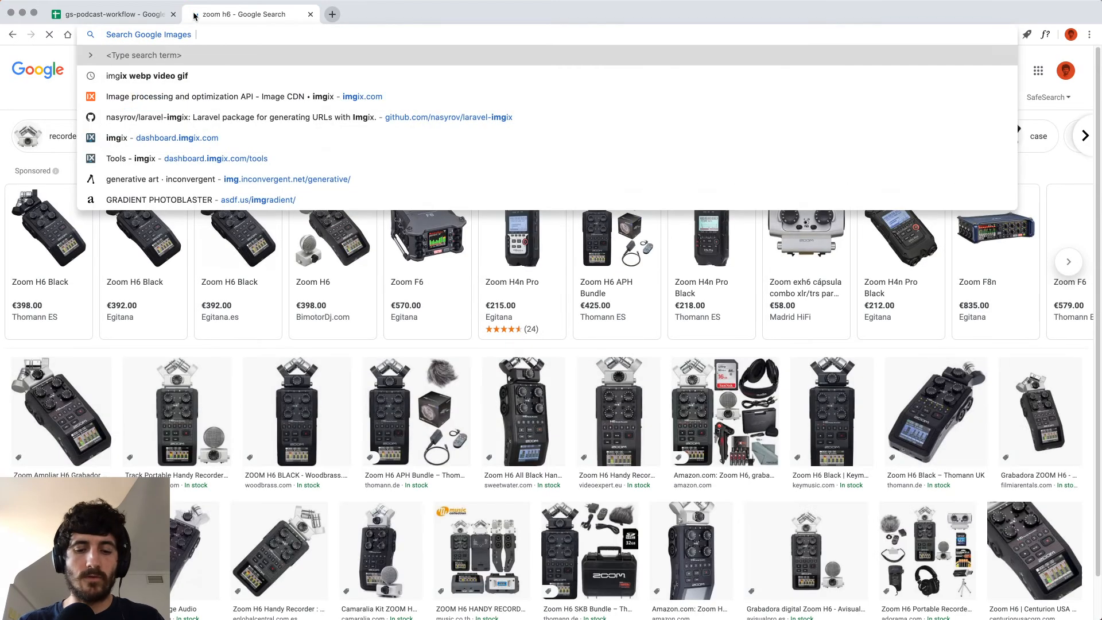
pyautogui.write('shure sm58')
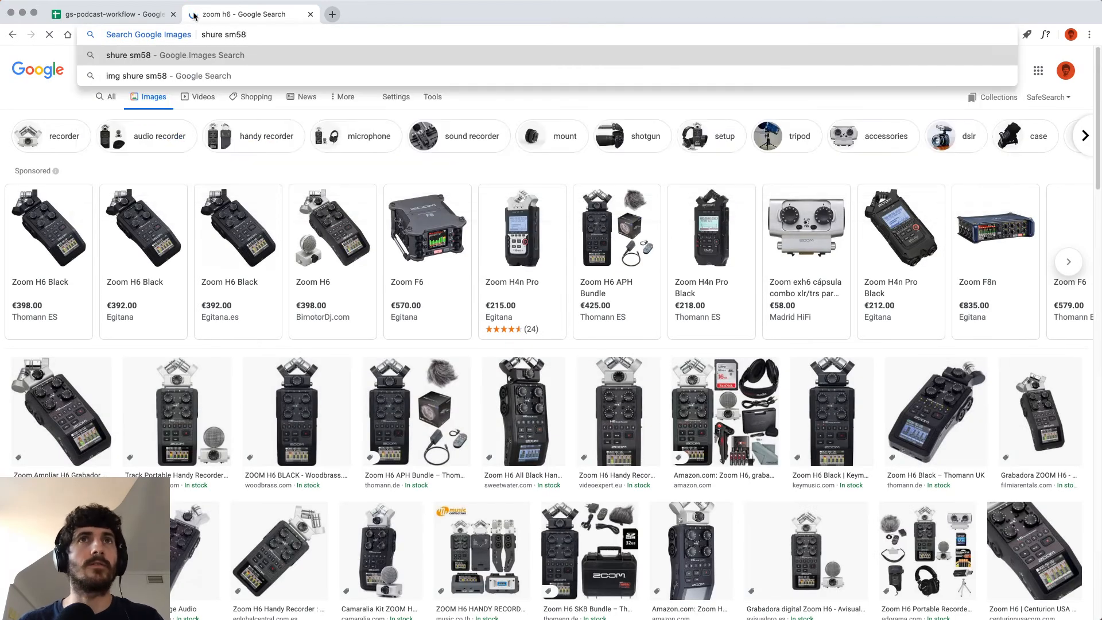
pyautogui.hotkey('alt', 'Return')
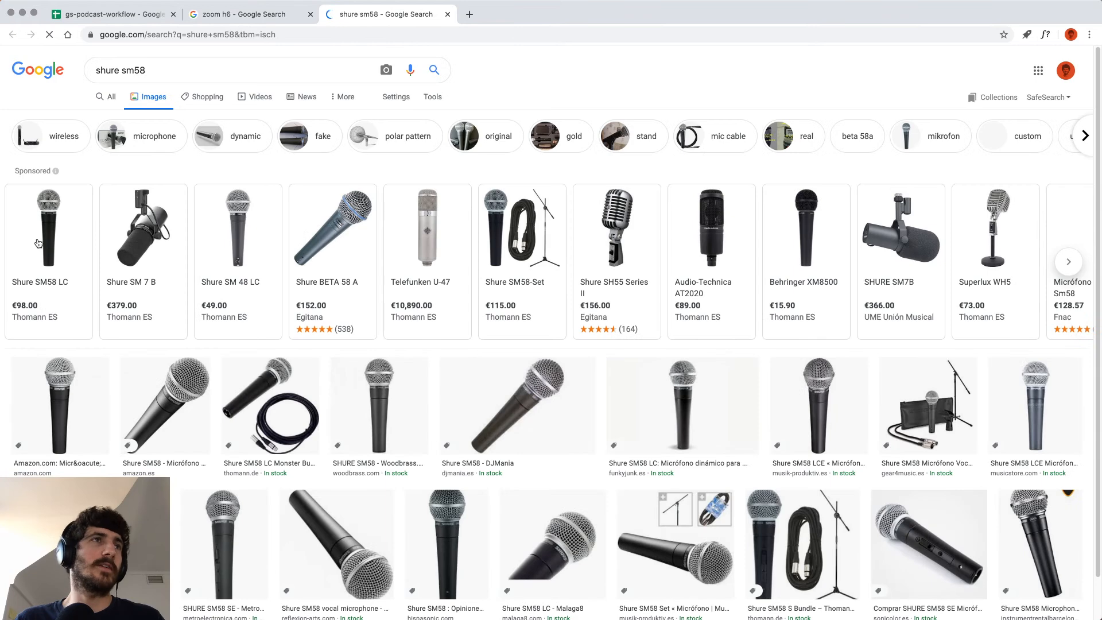
pyautogui.scroll(5, 12, 215)
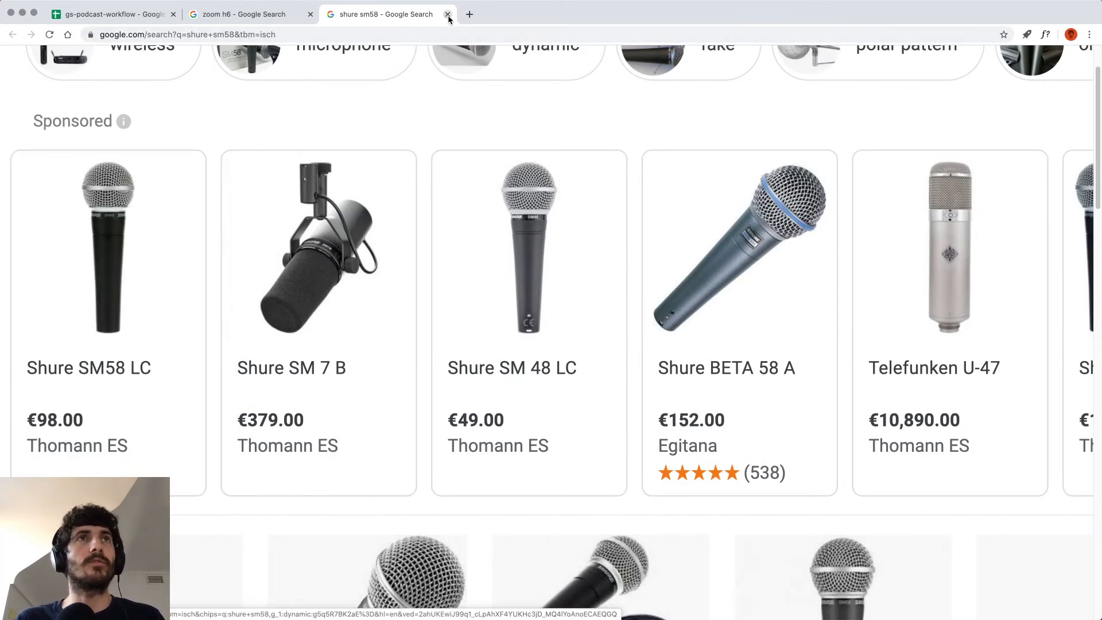
pyautogui.moveTo(288, 273)
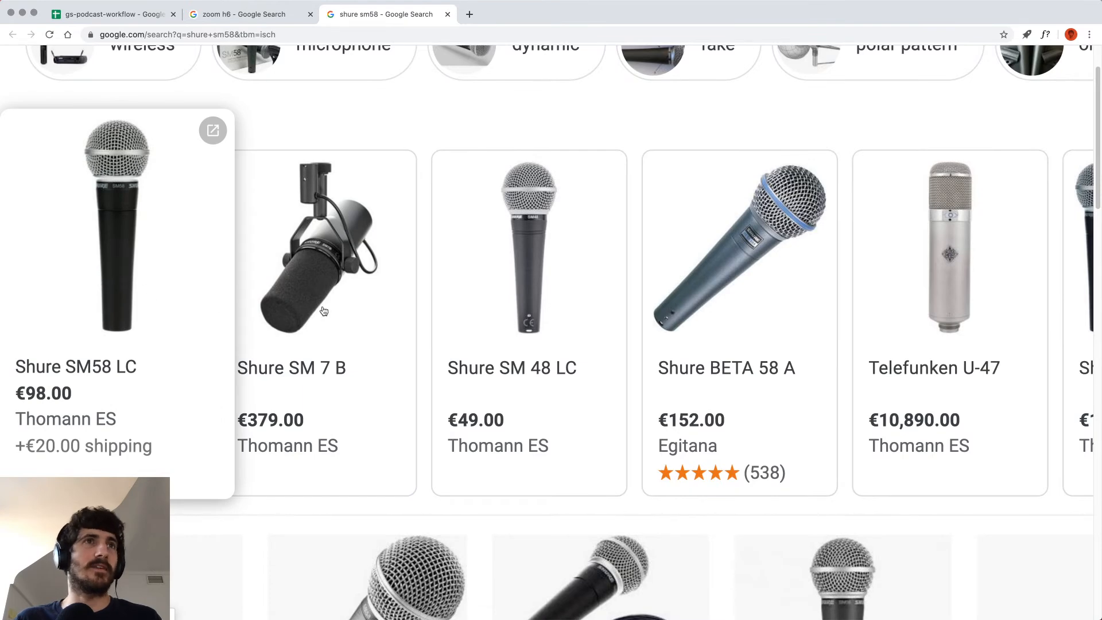
pyautogui.moveTo(310, 295)
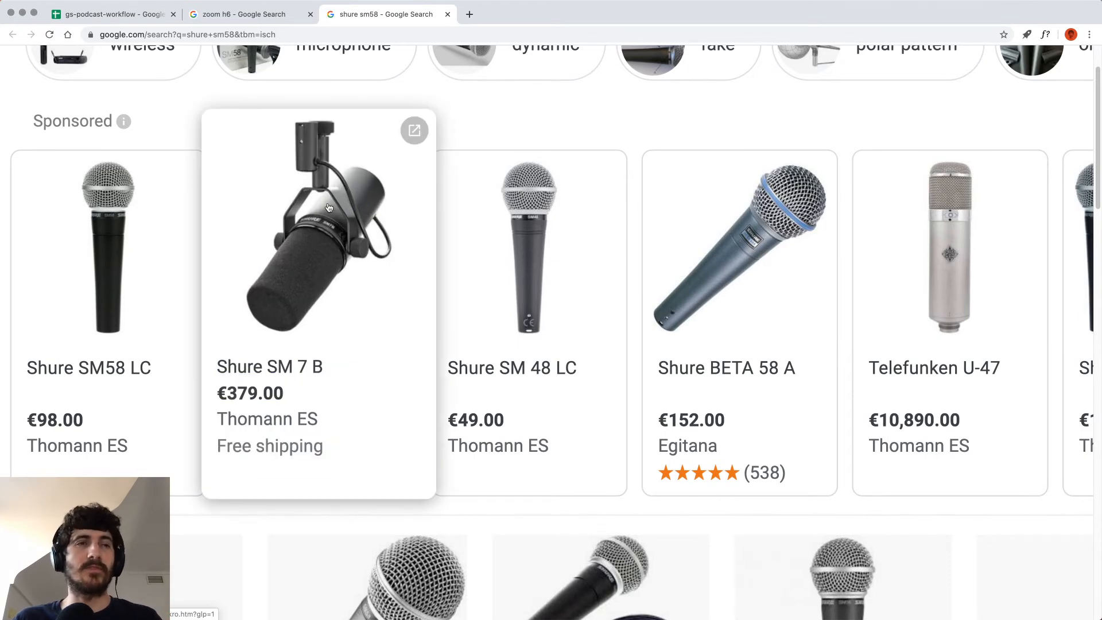
# Examine the Zoom H6 recorder images in the "zoom h6" results, first enlarged and again at normal size.
pyautogui.click(232, 16)
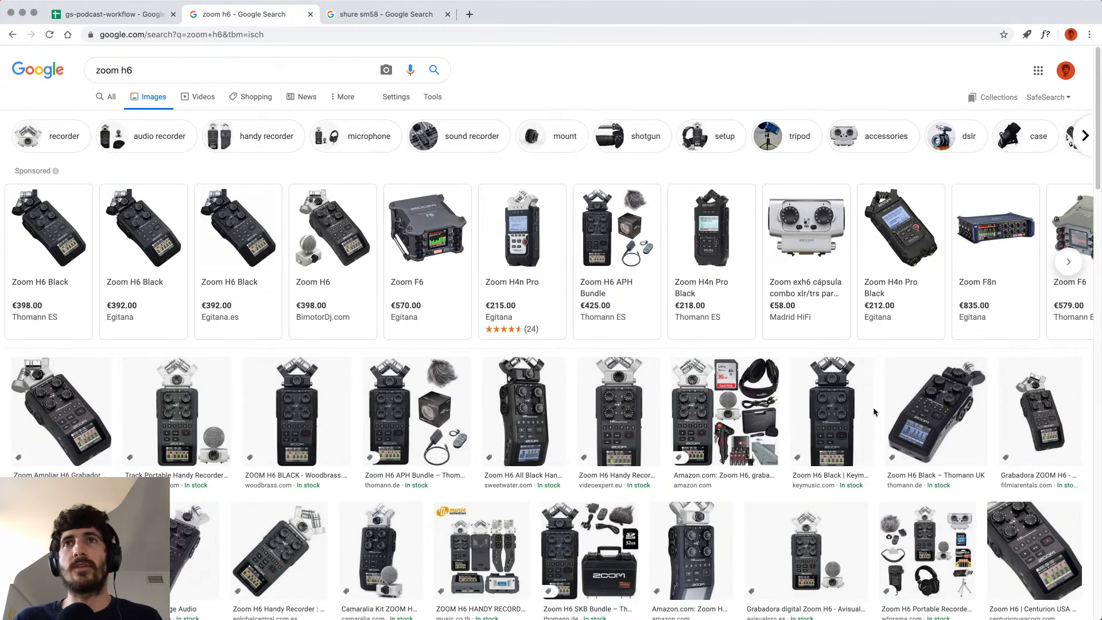
pyautogui.scroll(5, 19, 426)
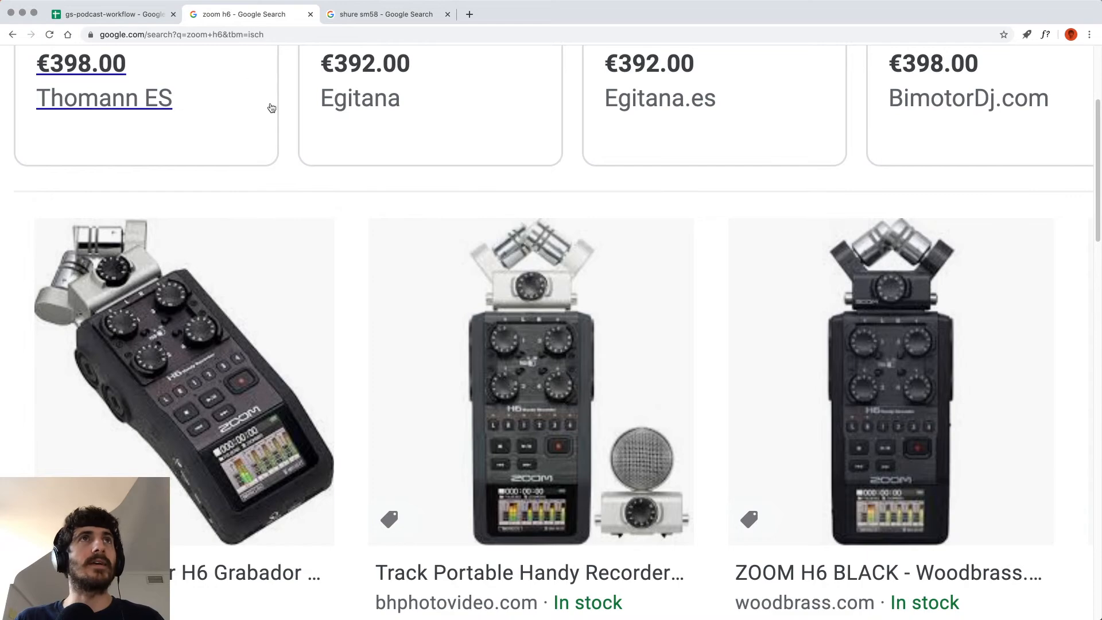
pyautogui.press('super+minus')
pyautogui.press('super+minus')
pyautogui.press('super+minus')
pyautogui.press('super+minus')
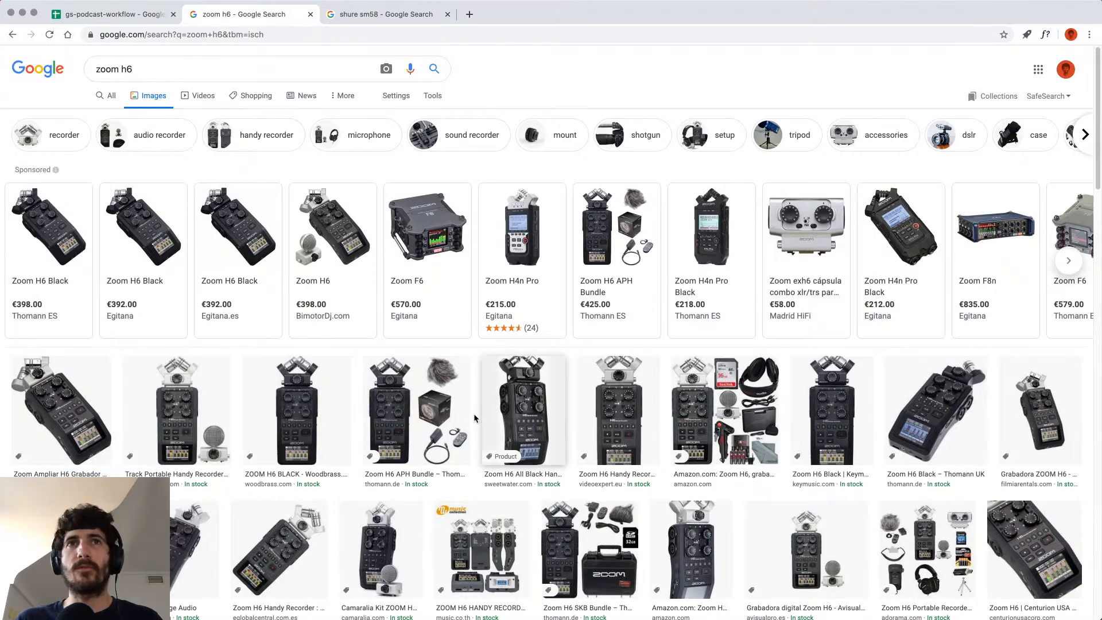
pyautogui.scroll(-3, 244, 390)
pyautogui.scroll(-2, 244, 390)
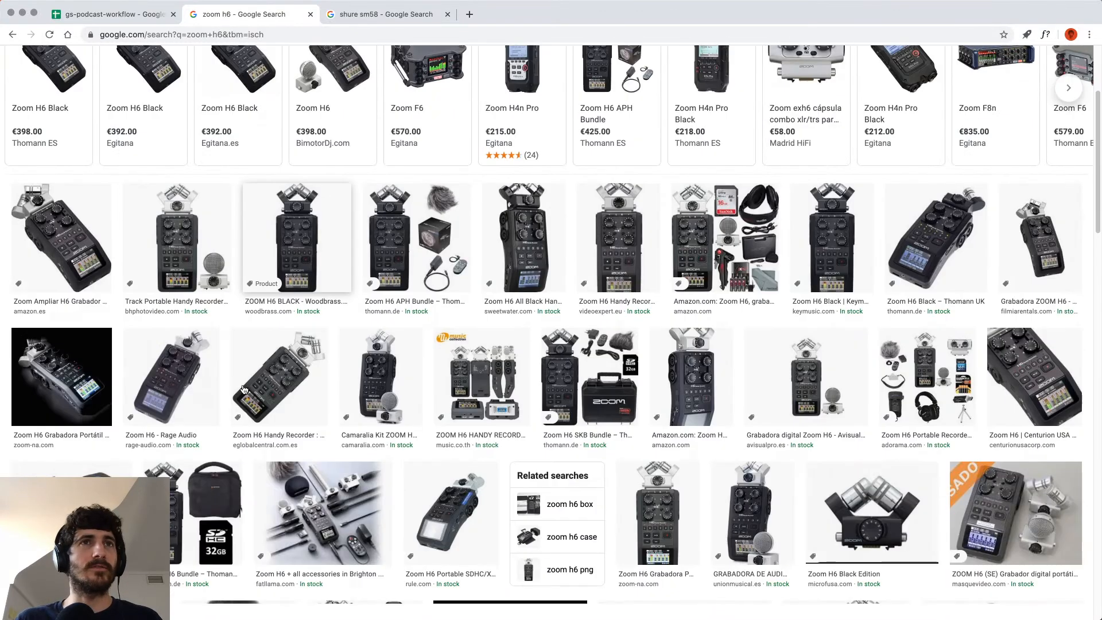
# Close the "zoom h6" and "shure sm58" image search tabs, leaving the gs-podcast-workflow spreadsheet open.
pyautogui.scroll(5, 247, 345)
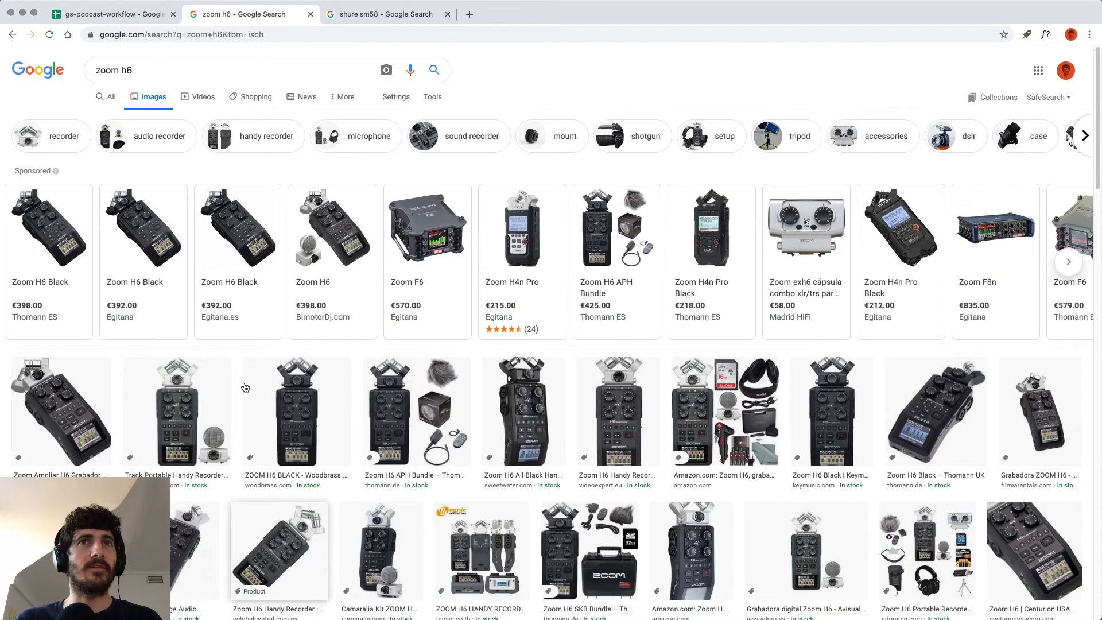
pyautogui.click(310, 14)
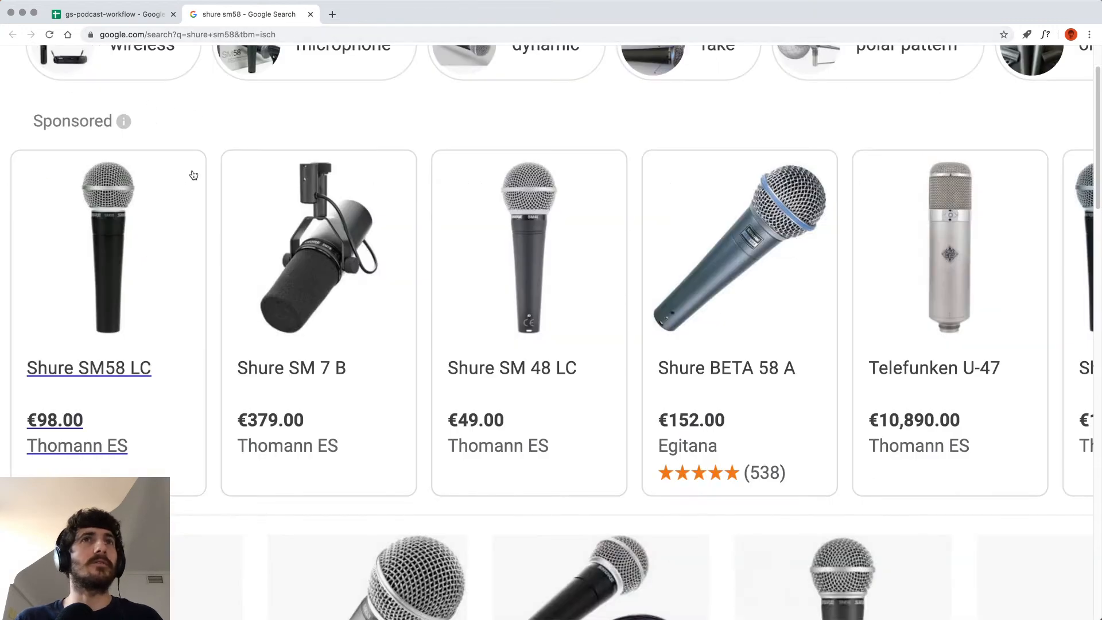
pyautogui.moveTo(192, 173)
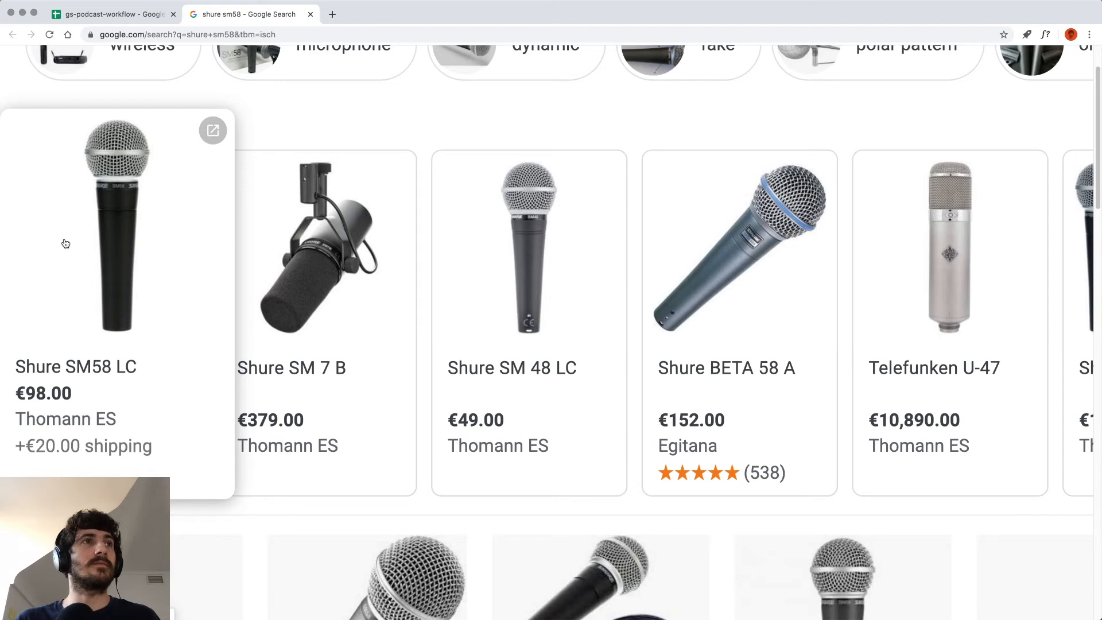
pyautogui.click(310, 15)
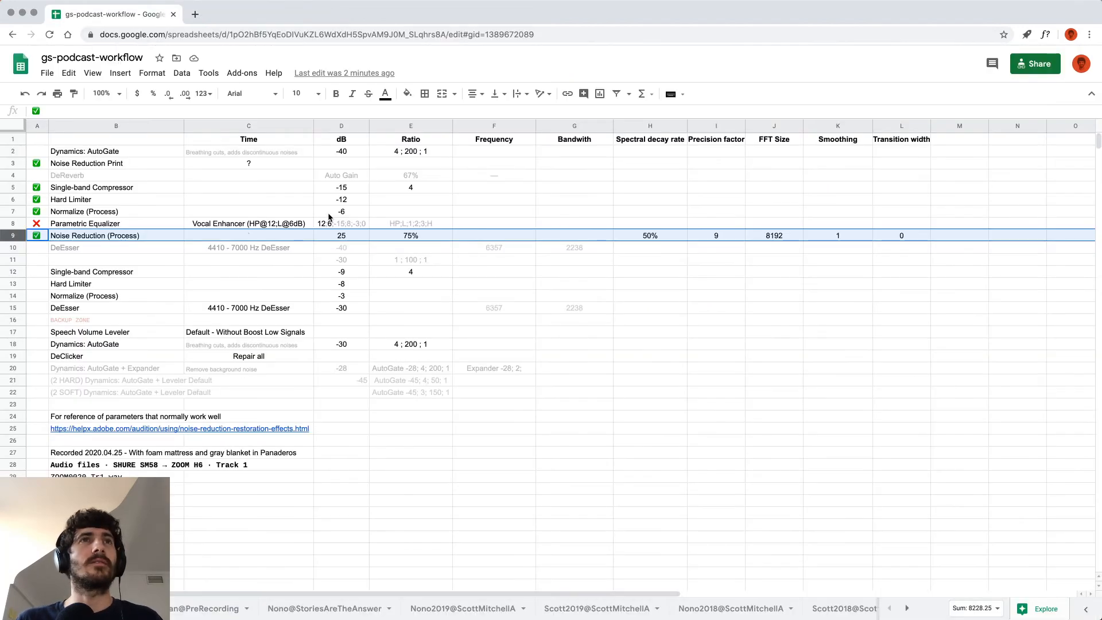
# Switch to Audition and compare the track's waveform and spectrum between the Normalize and Noise Reduction history states.
pyautogui.click(12, 306)
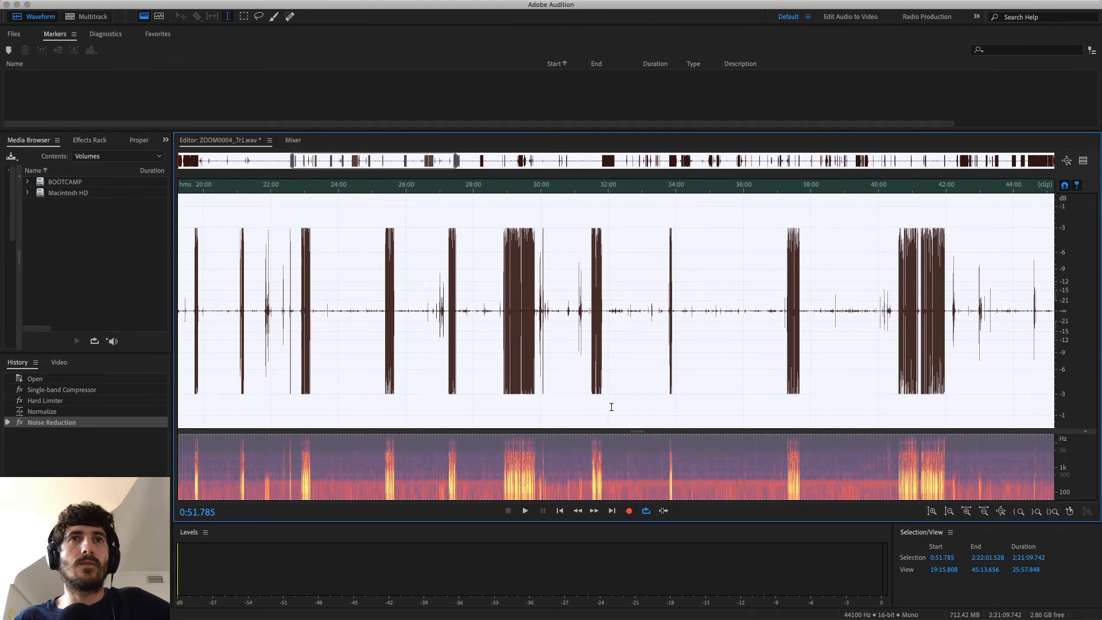
pyautogui.click(638, 396)
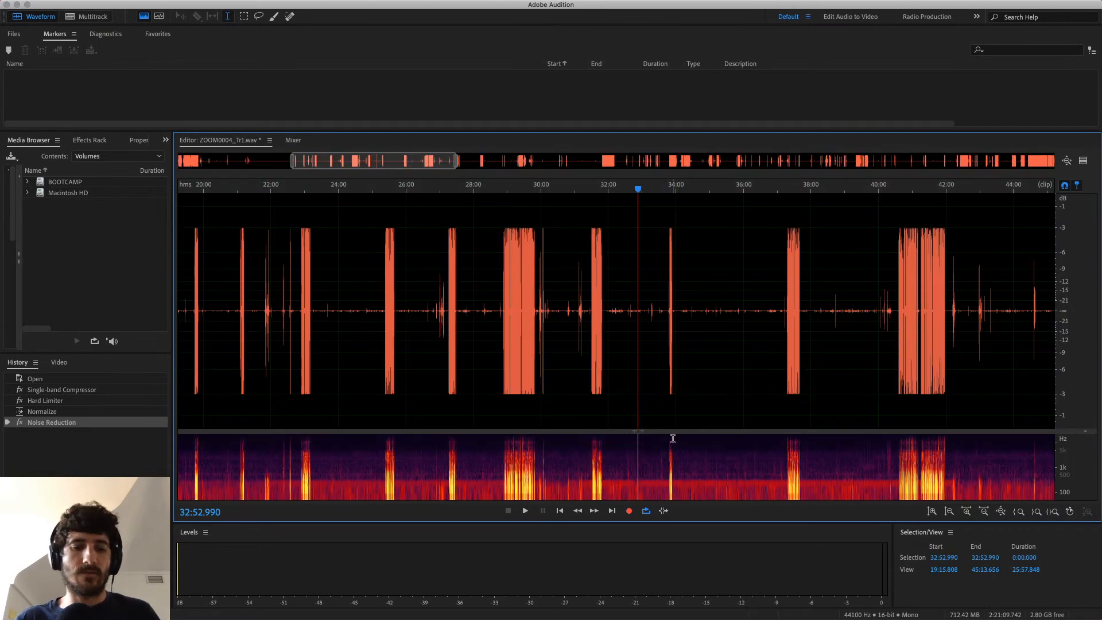
pyautogui.click(85, 414)
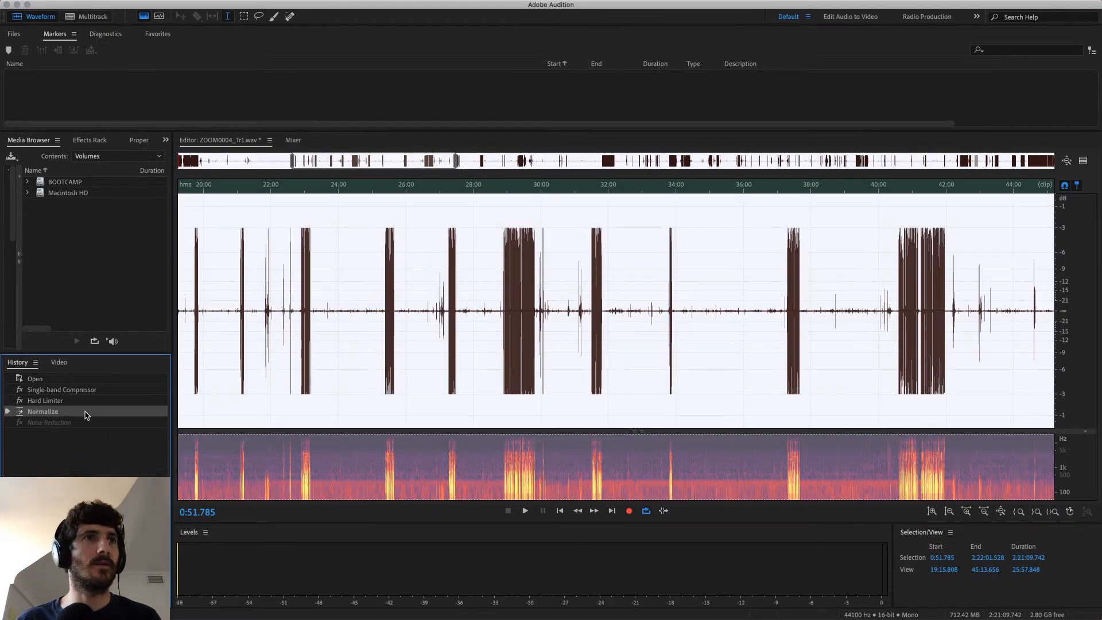
pyautogui.click(79, 423)
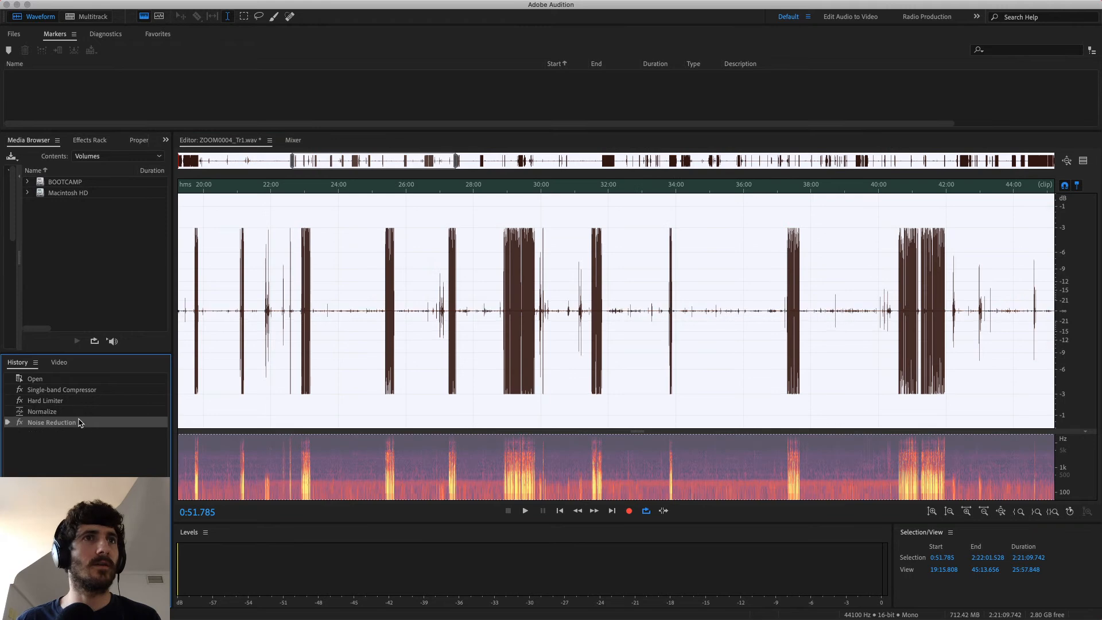
pyautogui.click(81, 413)
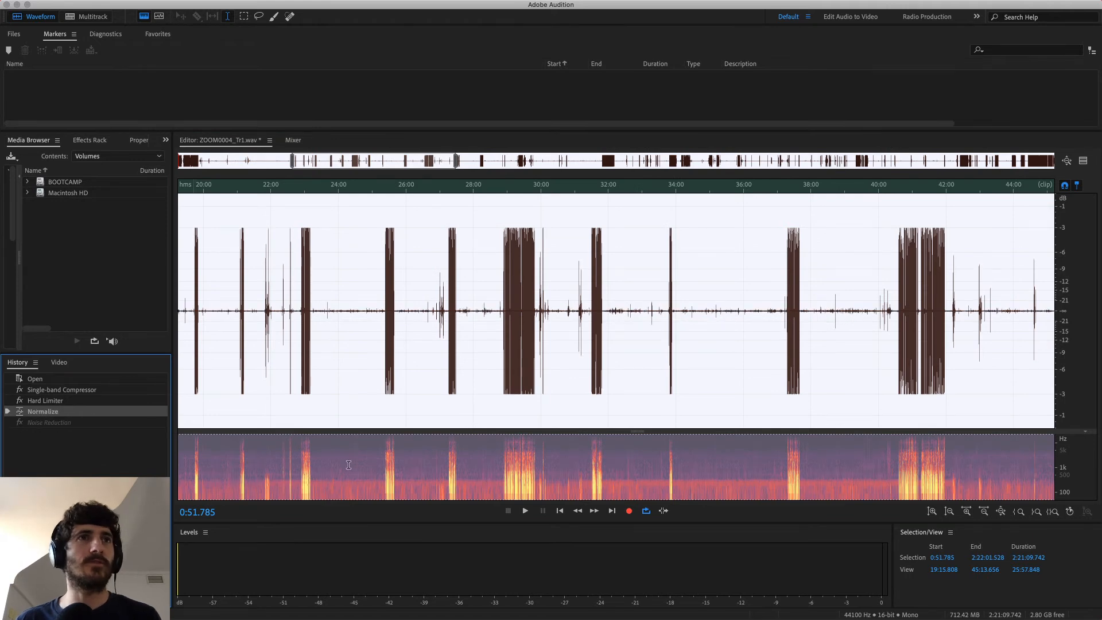
pyautogui.scroll(3, 526, 452)
pyautogui.scroll(-5, 526, 452)
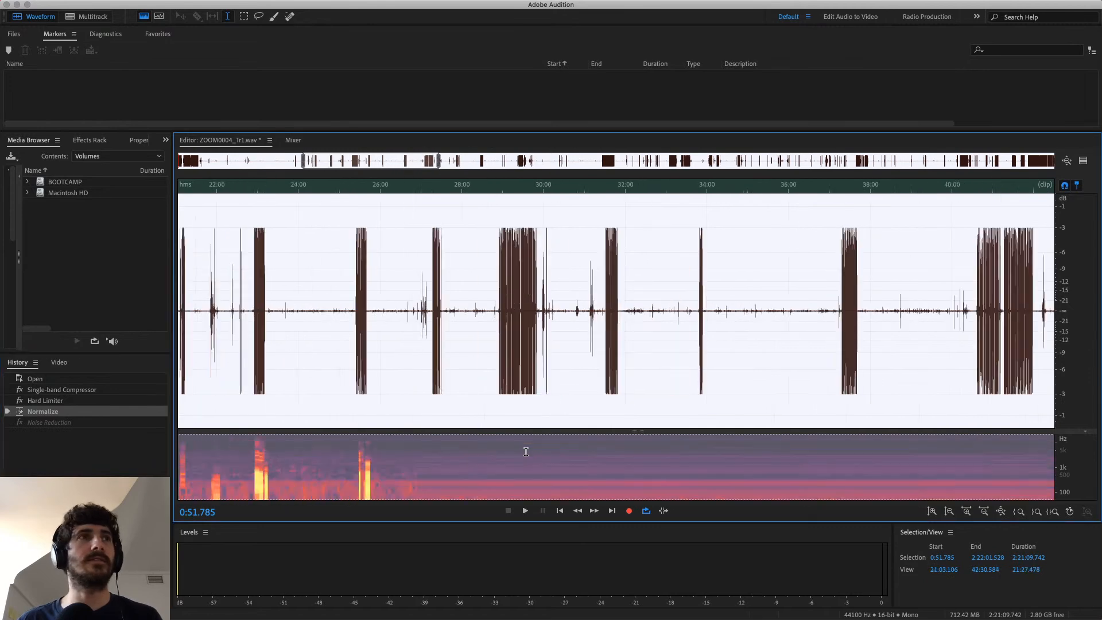
pyautogui.click(49, 423)
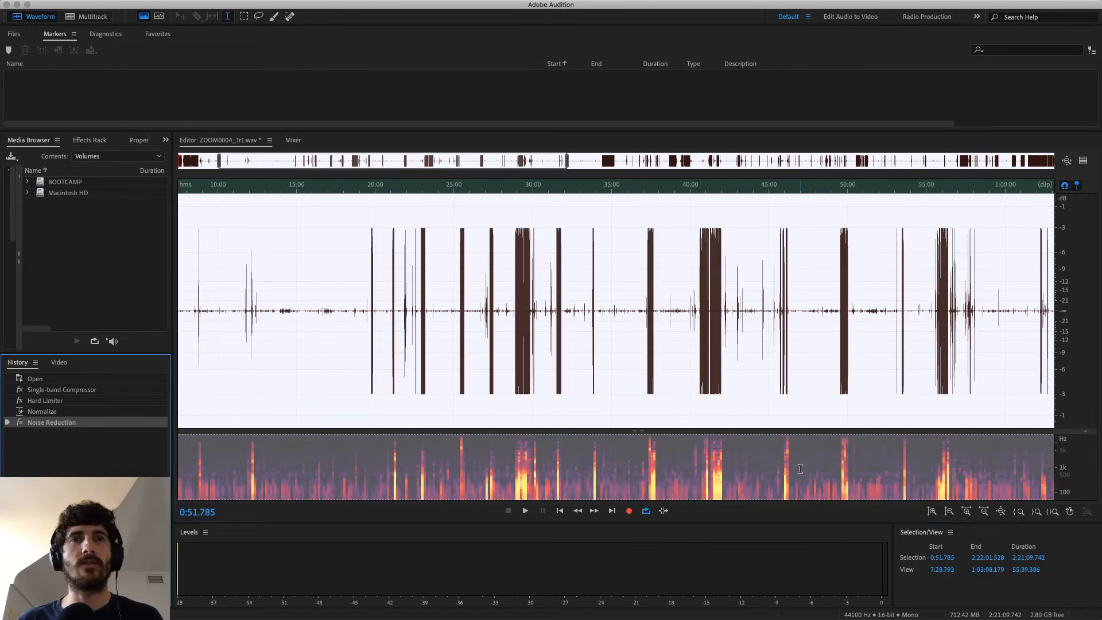
# Play the quiet passage from about 1:14:54 and compare it before and after noise reduction.
pyautogui.hscroll(2, 800, 469)
pyautogui.scroll(-3, 801, 469)
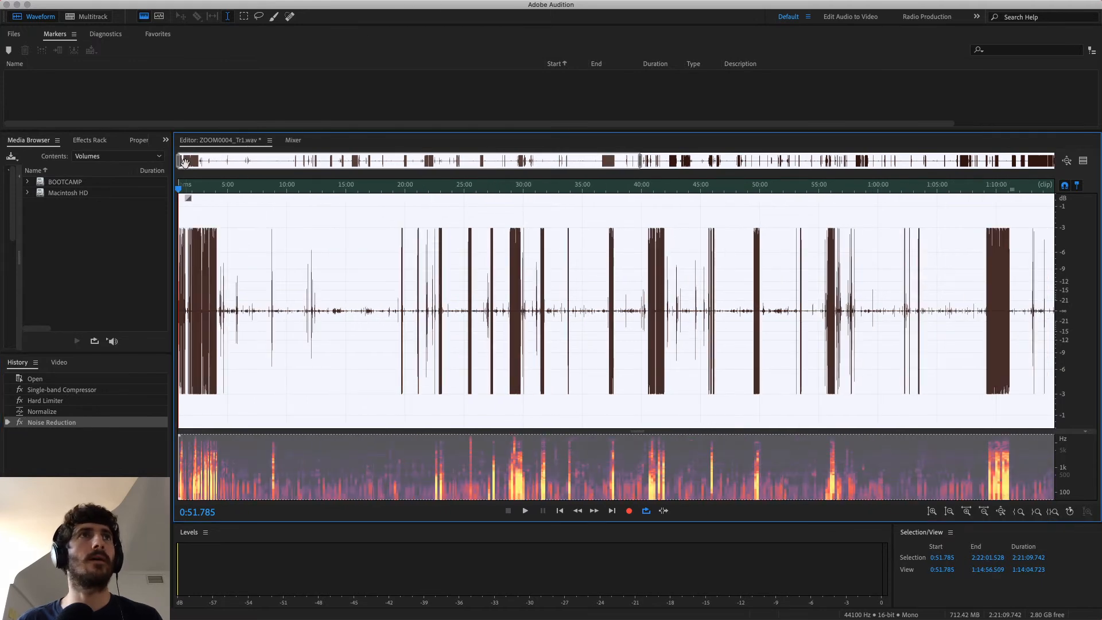
pyautogui.moveTo(179, 162); pyautogui.dragTo(782, 184)
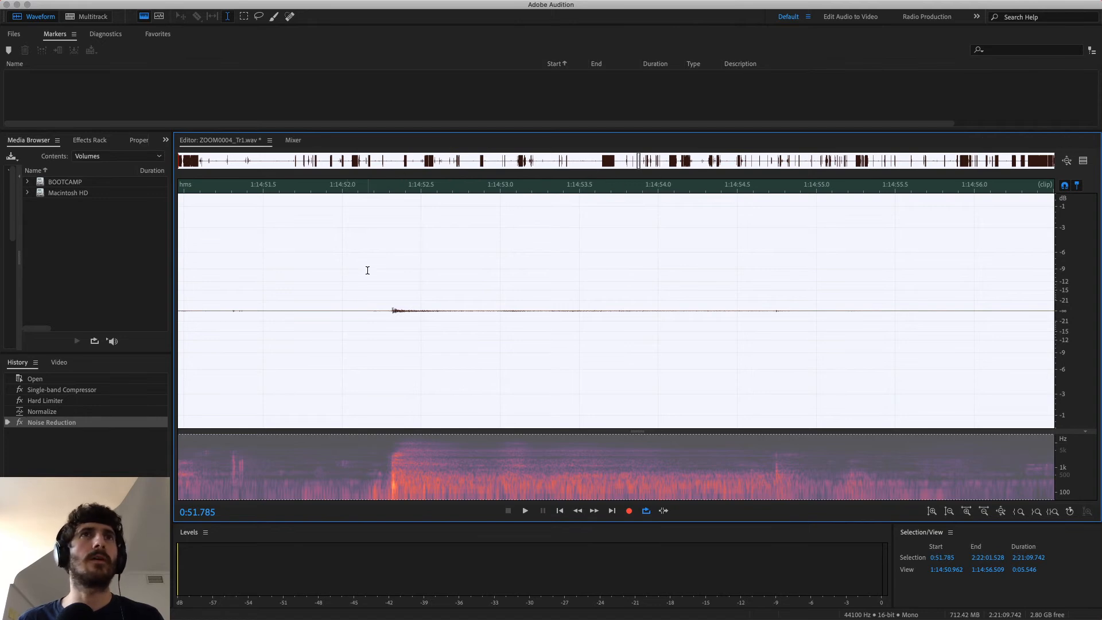
pyautogui.scroll(-5, 368, 271)
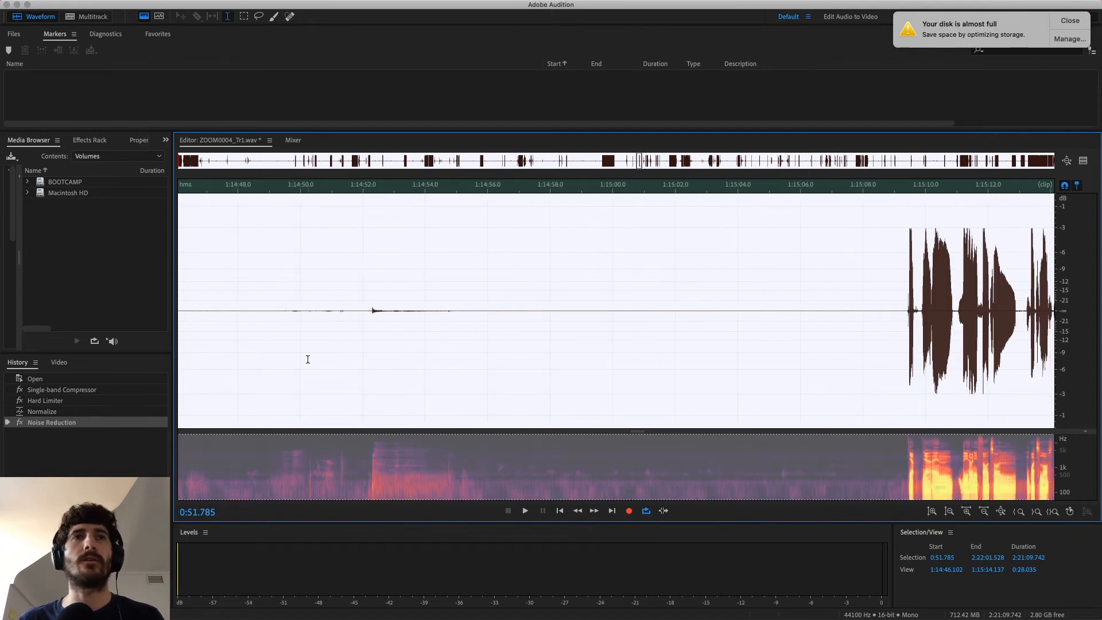
pyautogui.click(1068, 20)
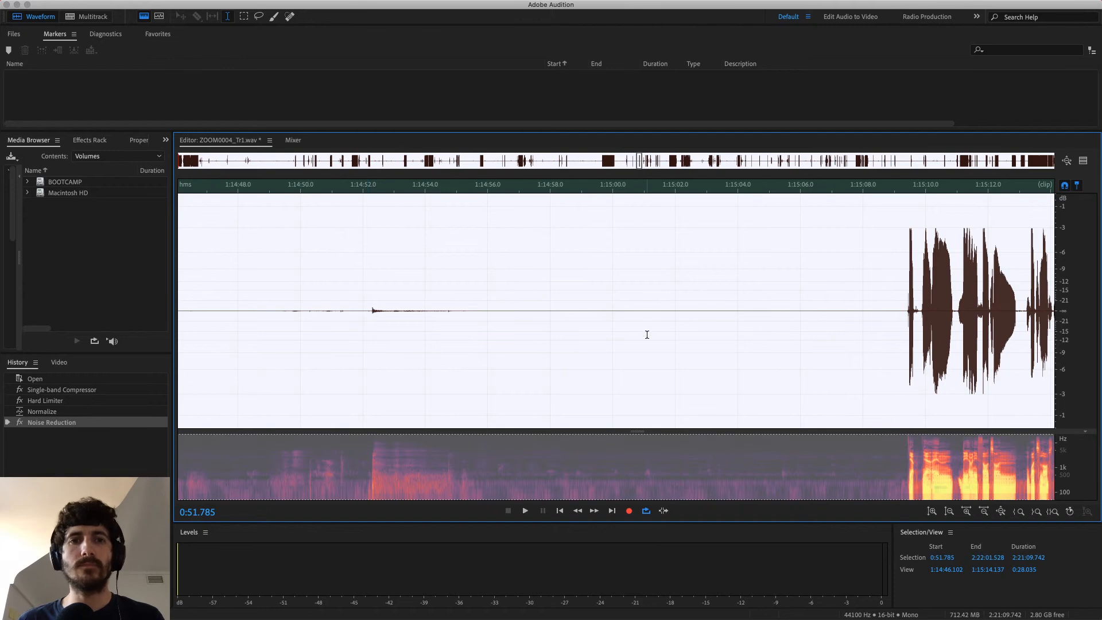
pyautogui.scroll(-2, 716, 305)
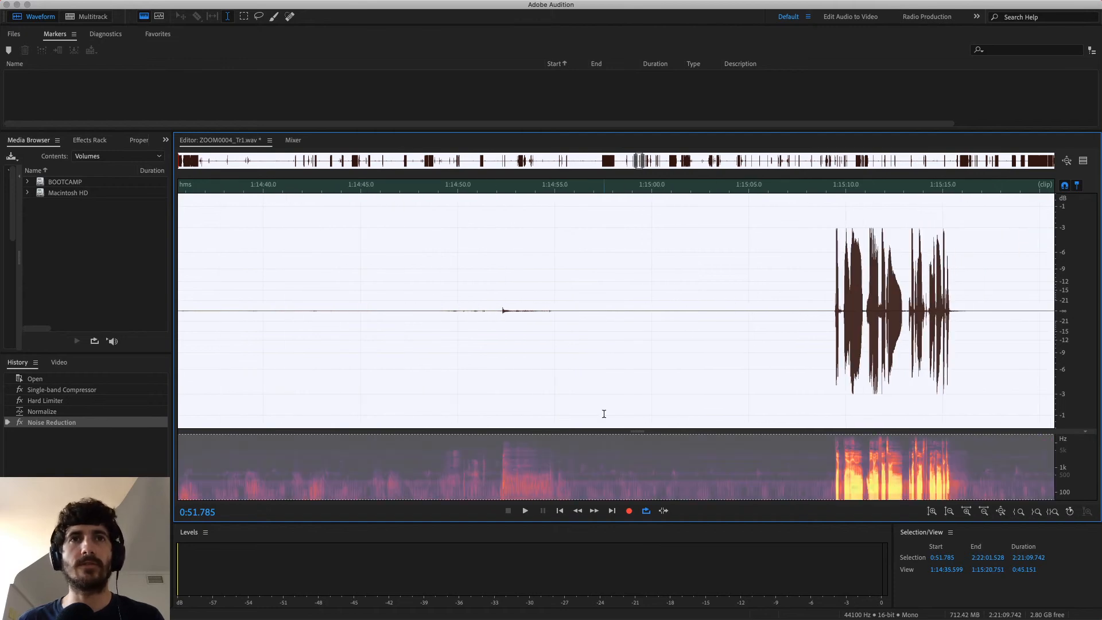
pyautogui.click(538, 190)
pyautogui.press('space')
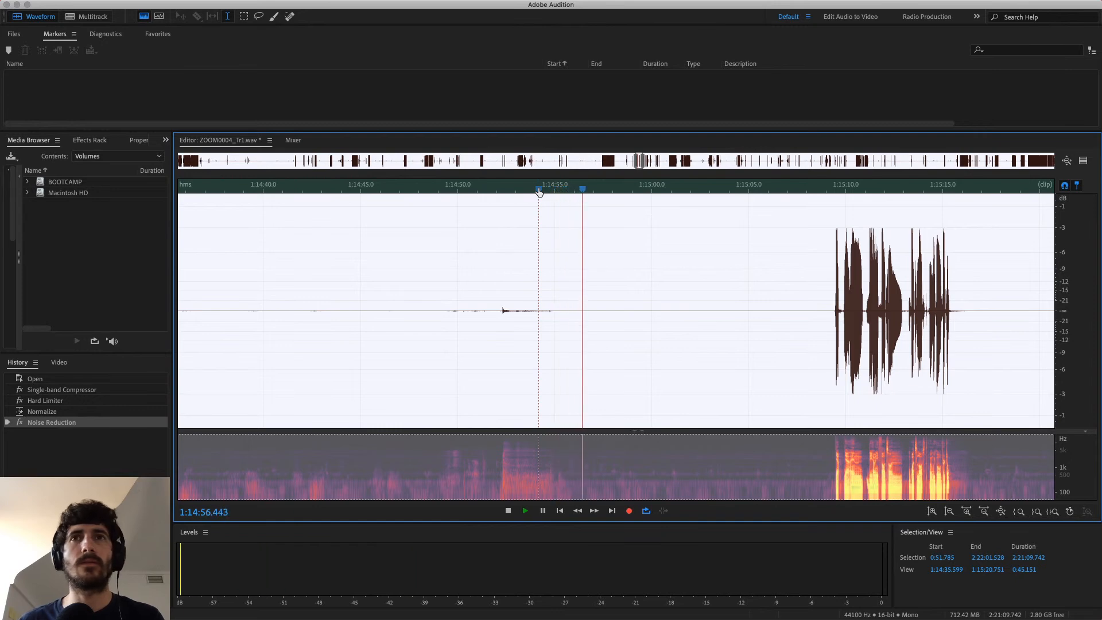
pyautogui.press('space')
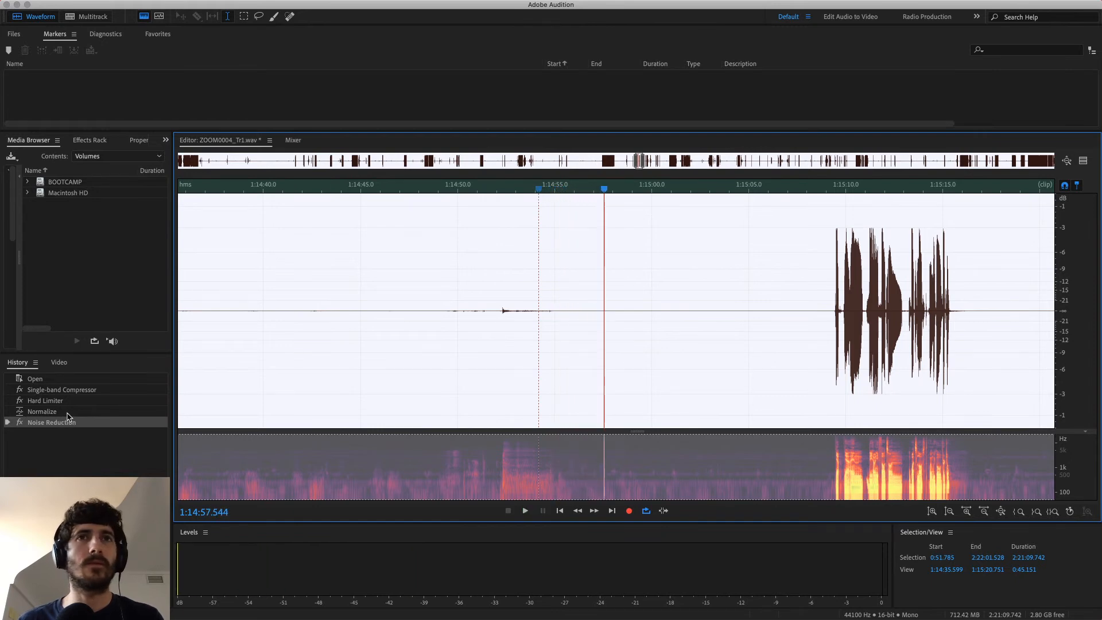
pyautogui.click(67, 414)
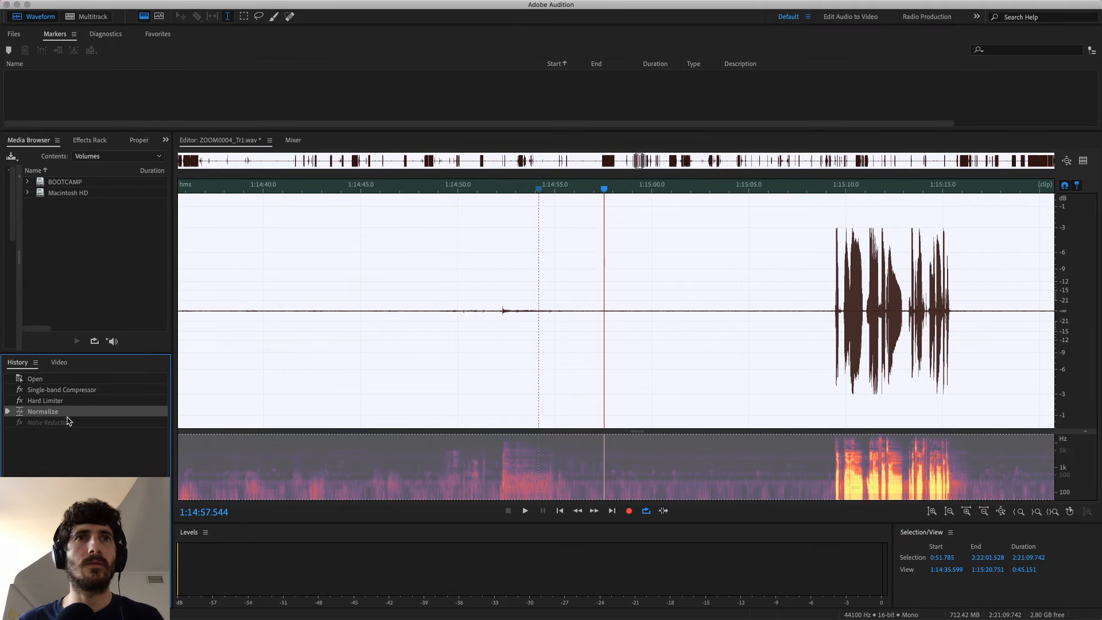
pyautogui.click(68, 423)
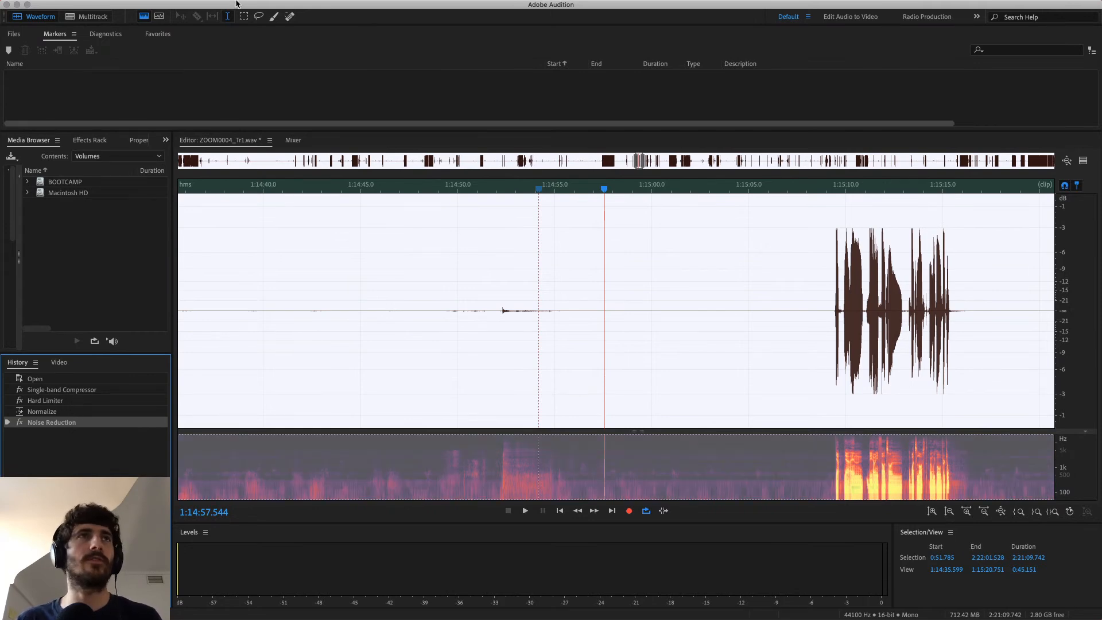
# Apply the DeEsser effect to the selected audio using the 4410 - 7000 Hz DeEsser preset.
pyautogui.moveTo(320, 2)
pyautogui.click(387, 4)
pyautogui.write('deesser')
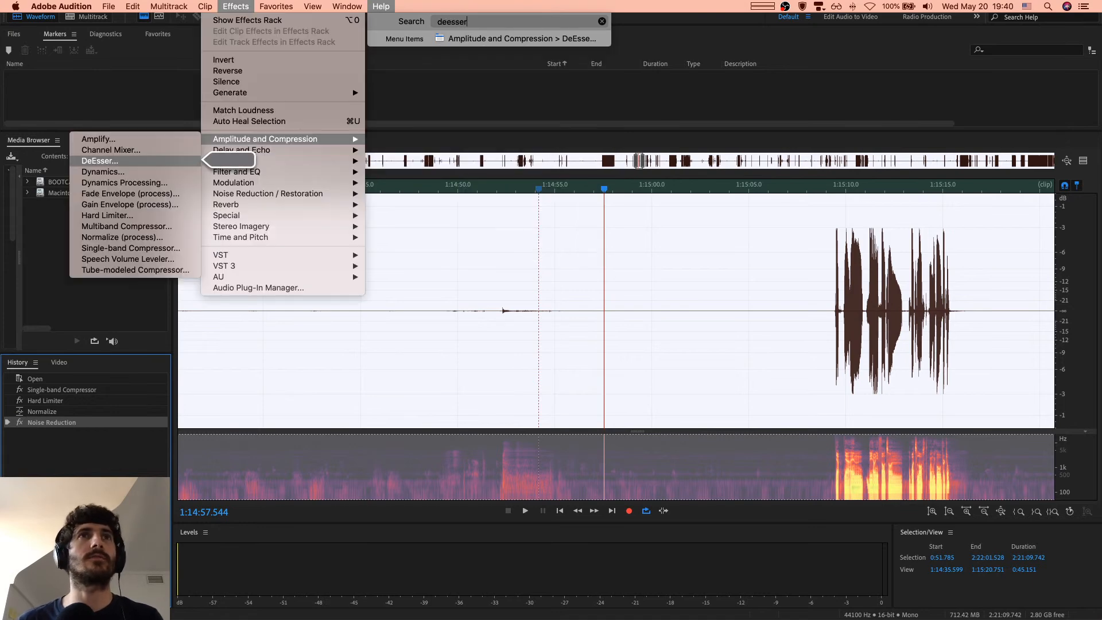
pyautogui.click(470, 38)
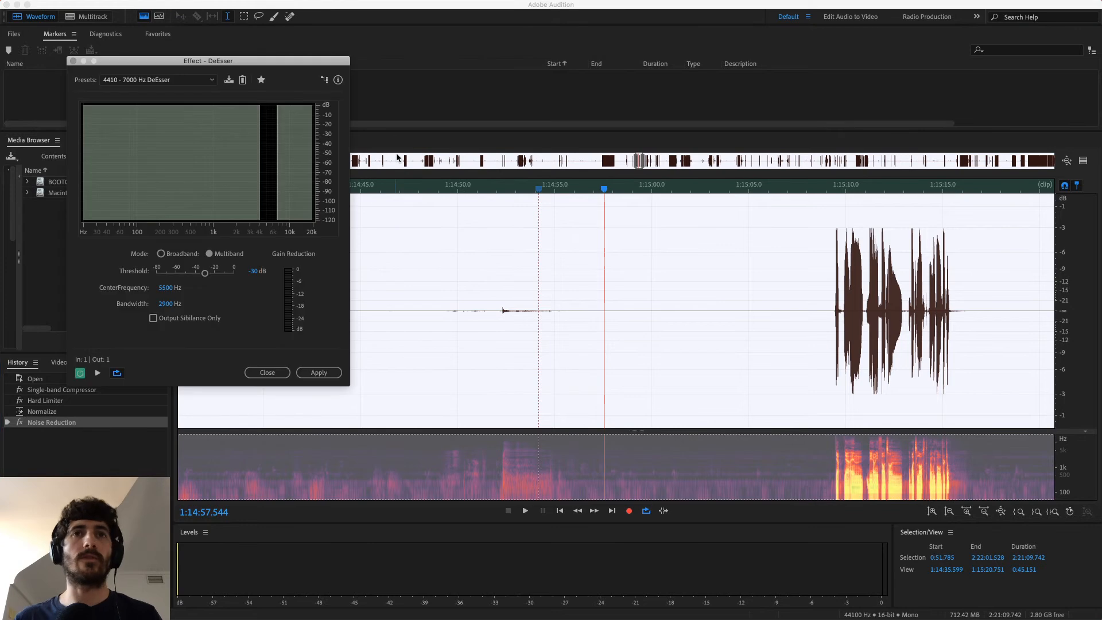
pyautogui.click(174, 80)
pyautogui.click(139, 113)
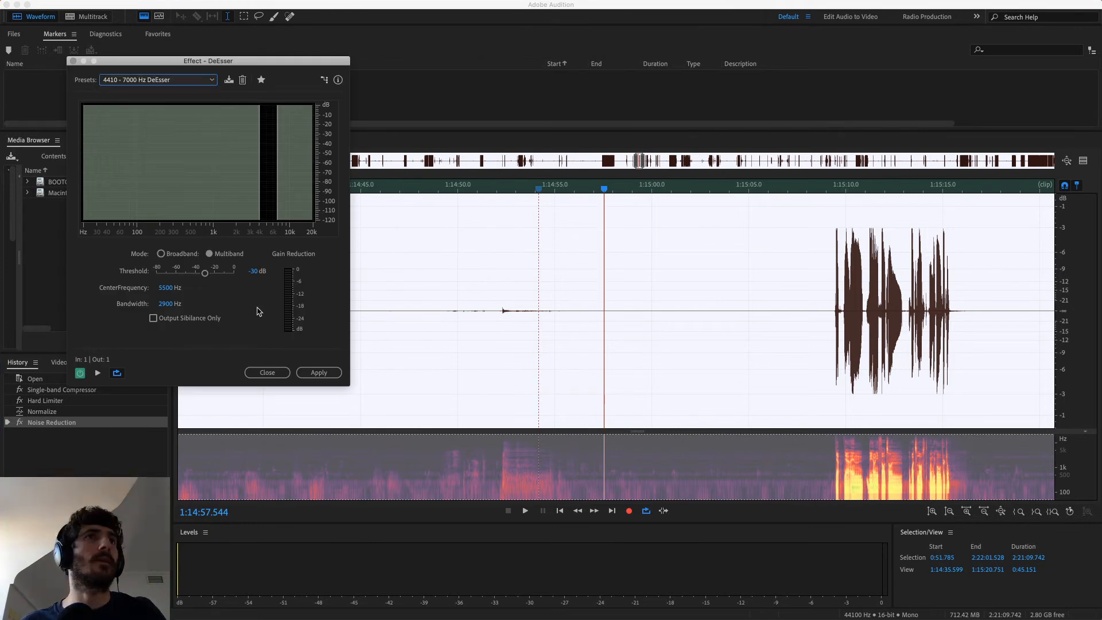
pyautogui.click(304, 374)
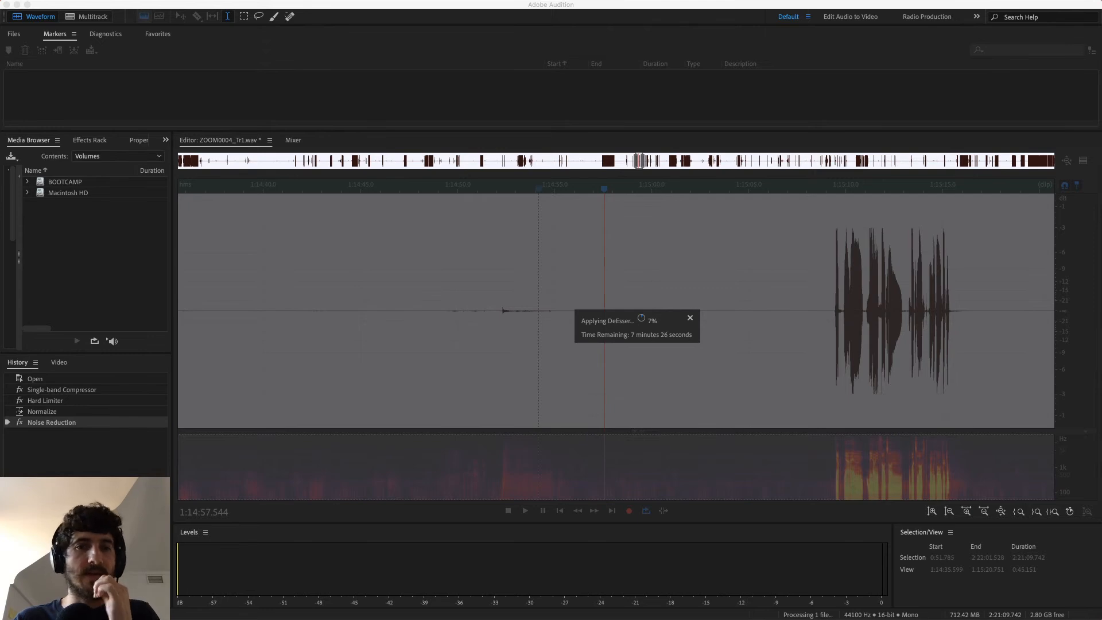
# Switch to the workflow spreadsheet in Chrome and paste the green check mark beside the row 10 DeEsser entry.
pyautogui.click(11, 284)
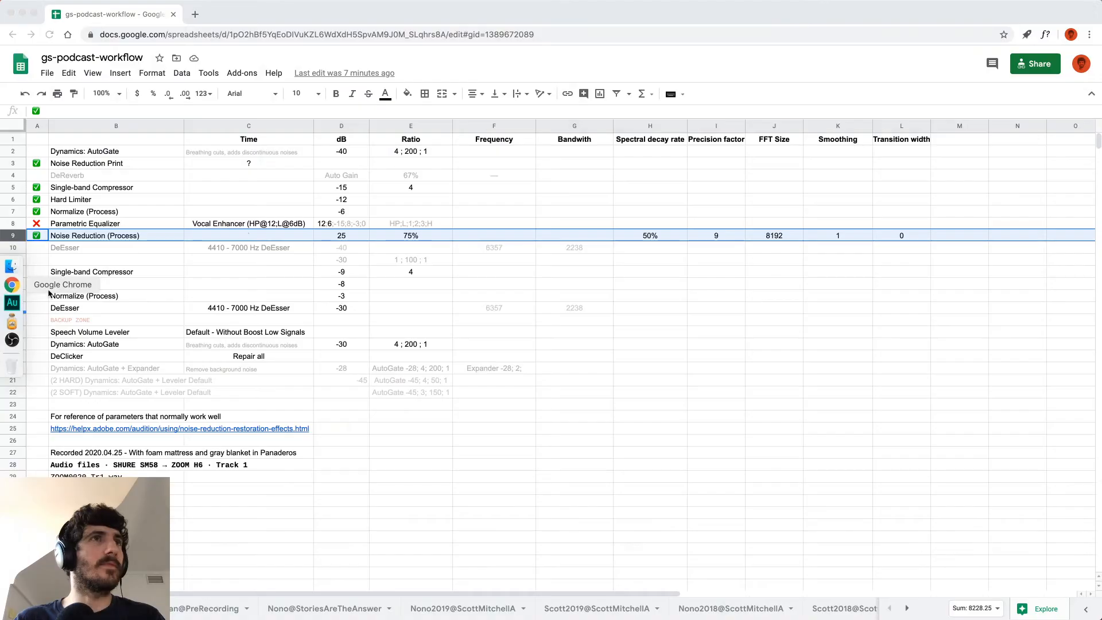
pyautogui.click(37, 247)
pyautogui.press('super+v')
pyautogui.click(41, 275)
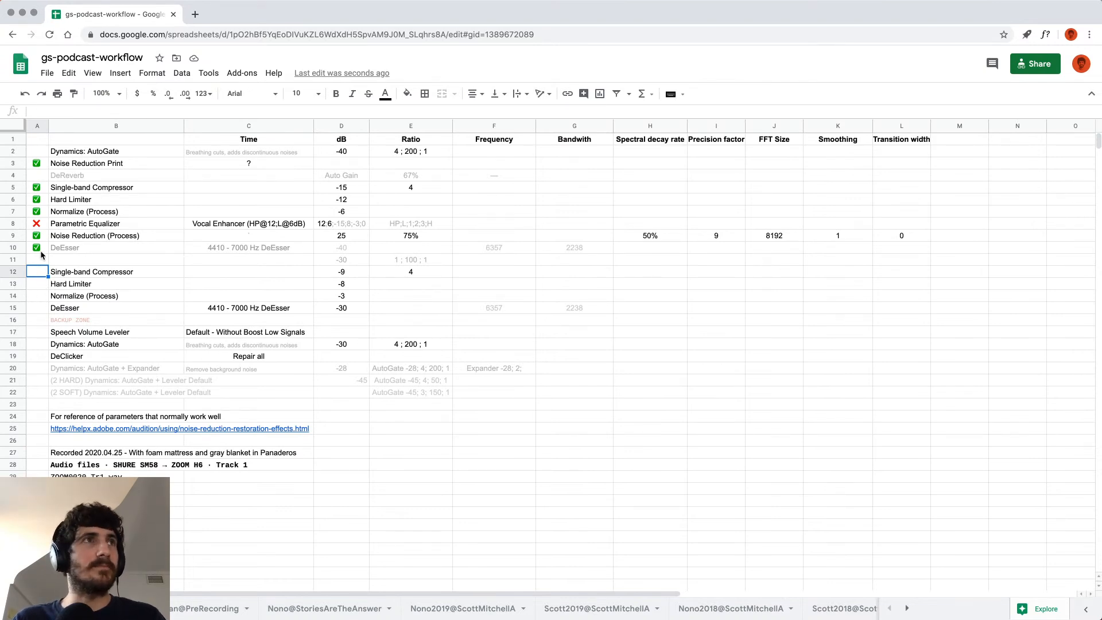
# Move the check mark from the row 10 DeEsser entry to the row 15 DeEsser entry and return to Audition.
pyautogui.click(43, 254)
pyautogui.hotkey('ctrl', 'c')
pyautogui.click(39, 309)
pyautogui.hotkey('ctrl', 'v')
pyautogui.click(104, 334)
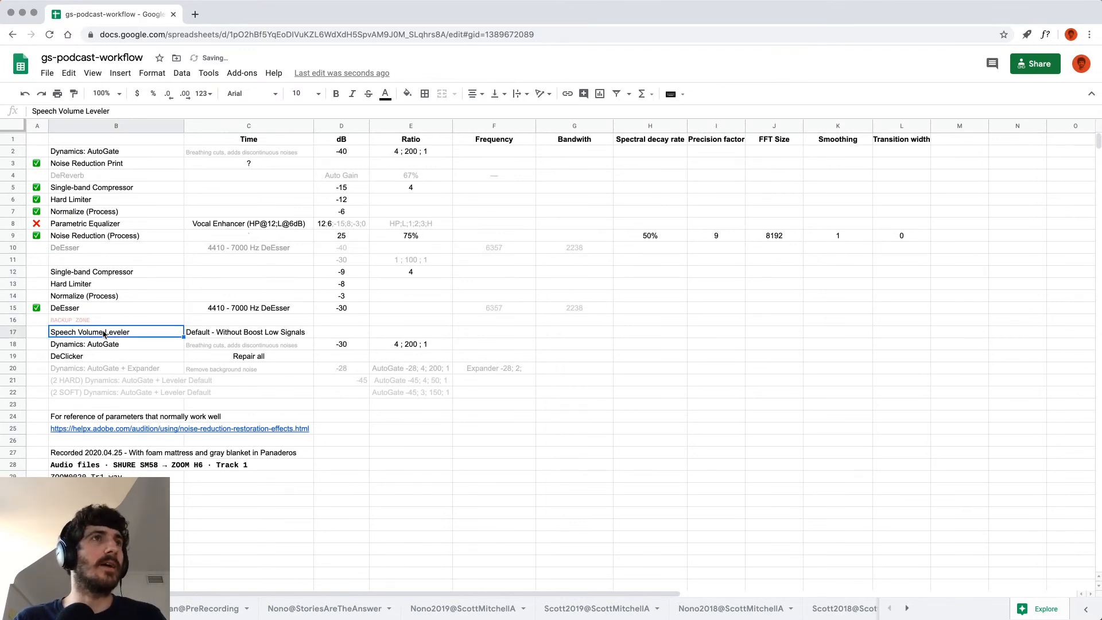
pyautogui.click(36, 345)
pyautogui.click(34, 357)
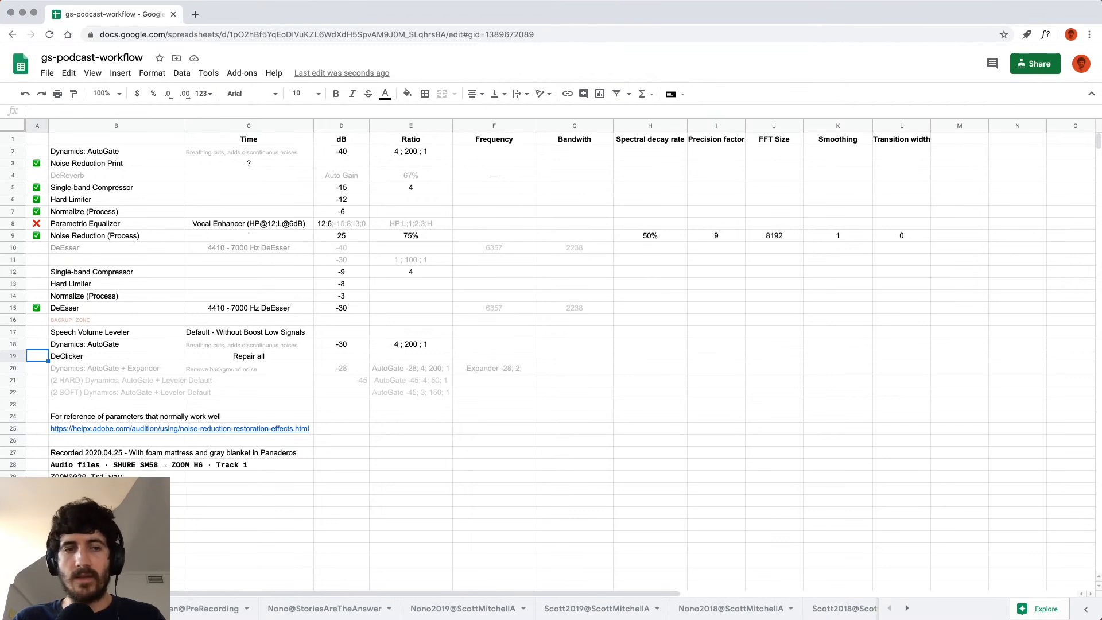
pyautogui.press('super+Tab')
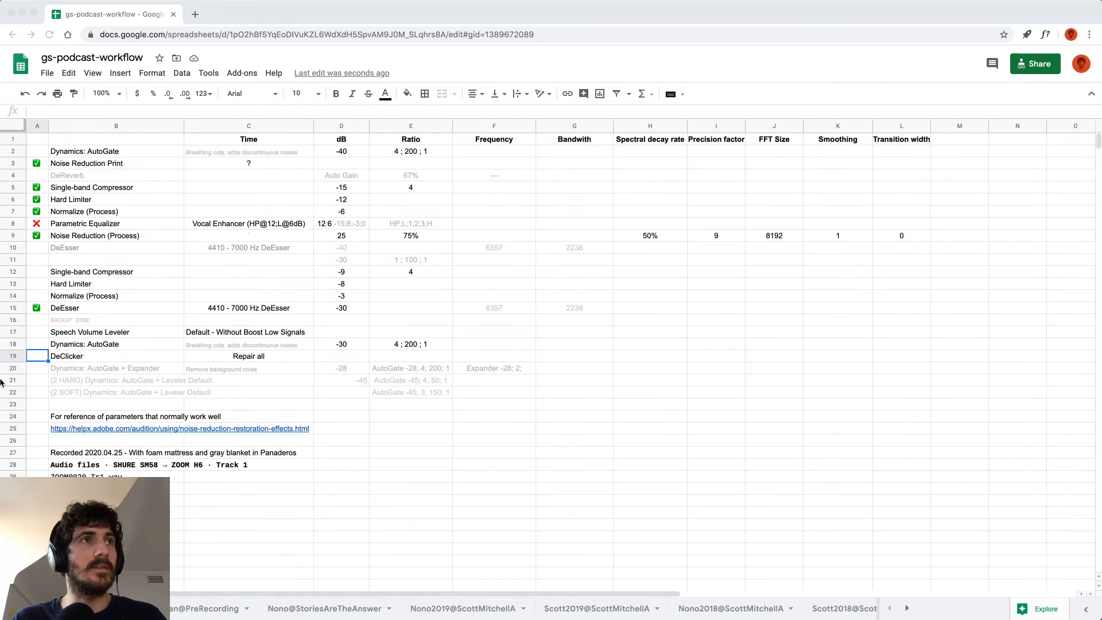
pyautogui.click(4, 303)
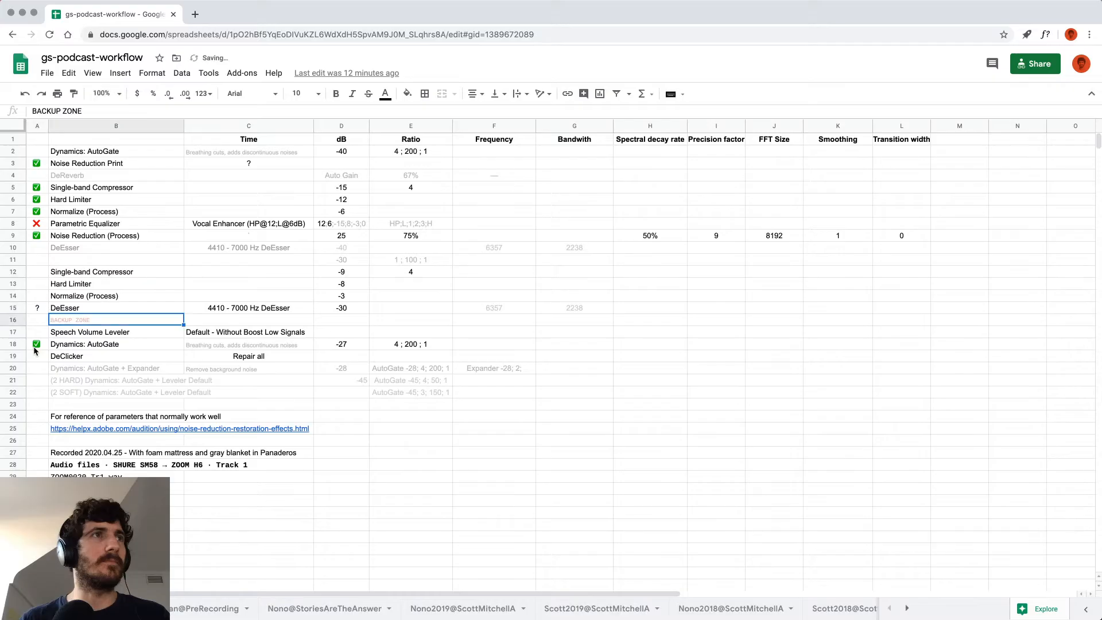
# Copy the green check mark from the Dynamics: AutoGate entry in row 18 to the DeClicker entry in row 19.
pyautogui.click(35, 345)
pyautogui.press('super+c')
pyautogui.click(34, 358)
pyautogui.press('super+v')
pyautogui.click(85, 359)
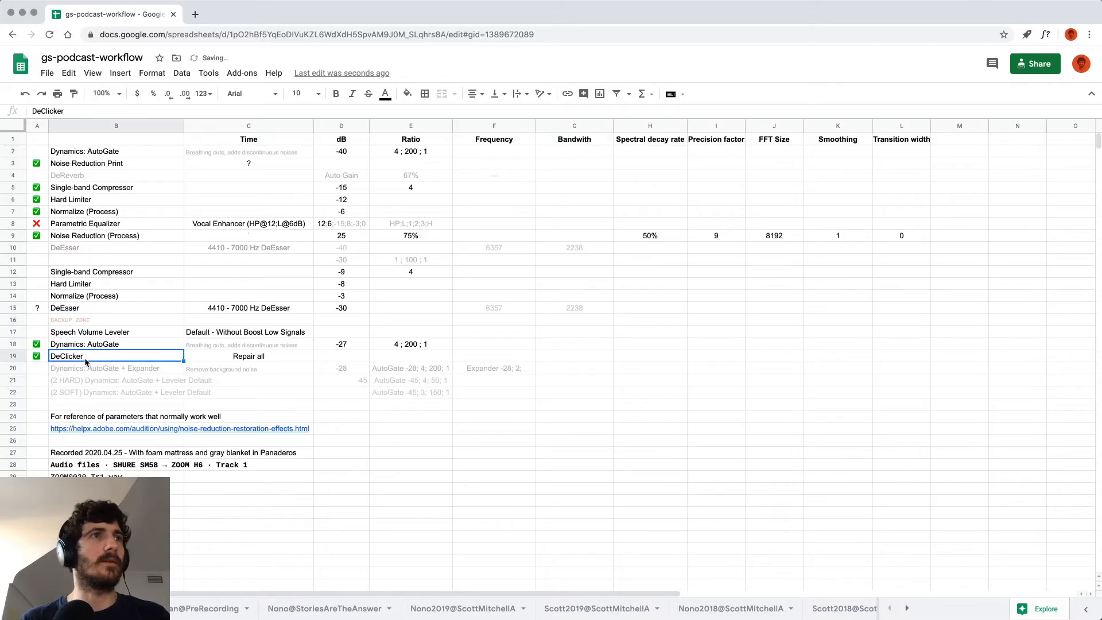
# Switch to the Audition multitrack session, maximize its editor and view the tracks around the ZOOM0004_Tr1.WAV clip enlarged.
pyautogui.click(12, 344)
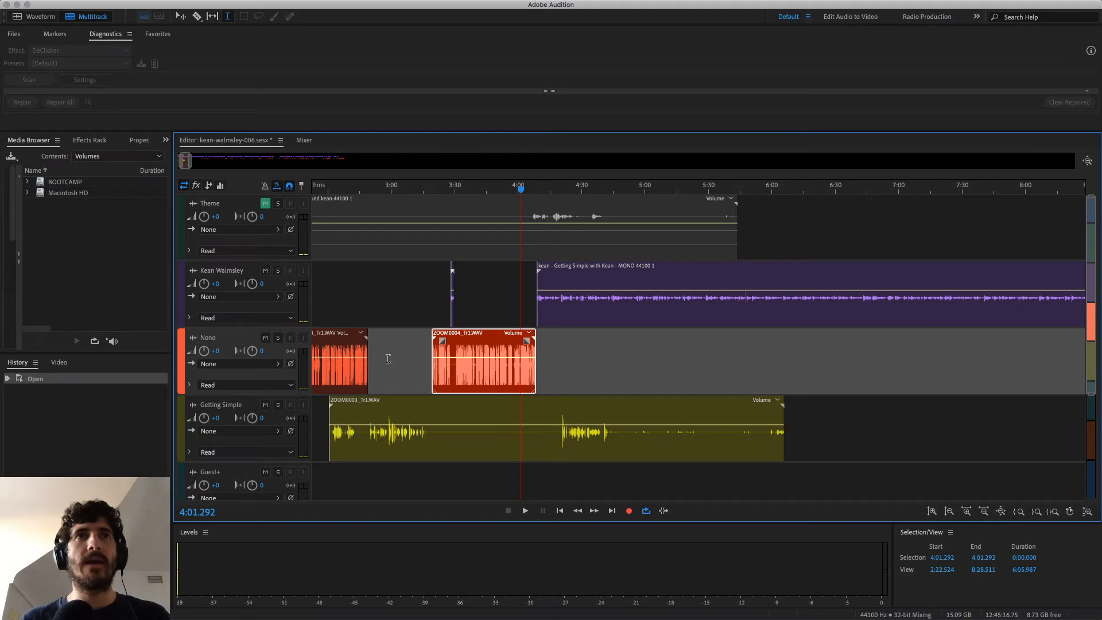
pyautogui.click(585, 369)
pyautogui.scroll(4, 548, 334)
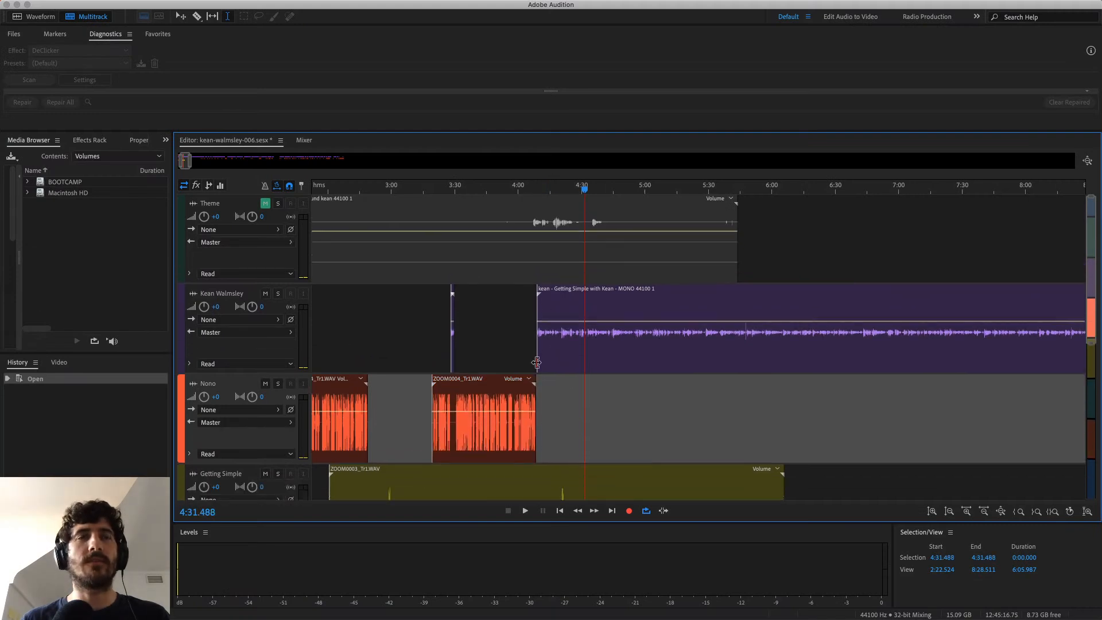
pyautogui.hotkey('alt', '-')
pyautogui.hotkey('alt', '=')
pyautogui.press('`')
pyautogui.scroll(3, 261, 167)
pyautogui.scroll(3, 270, 201)
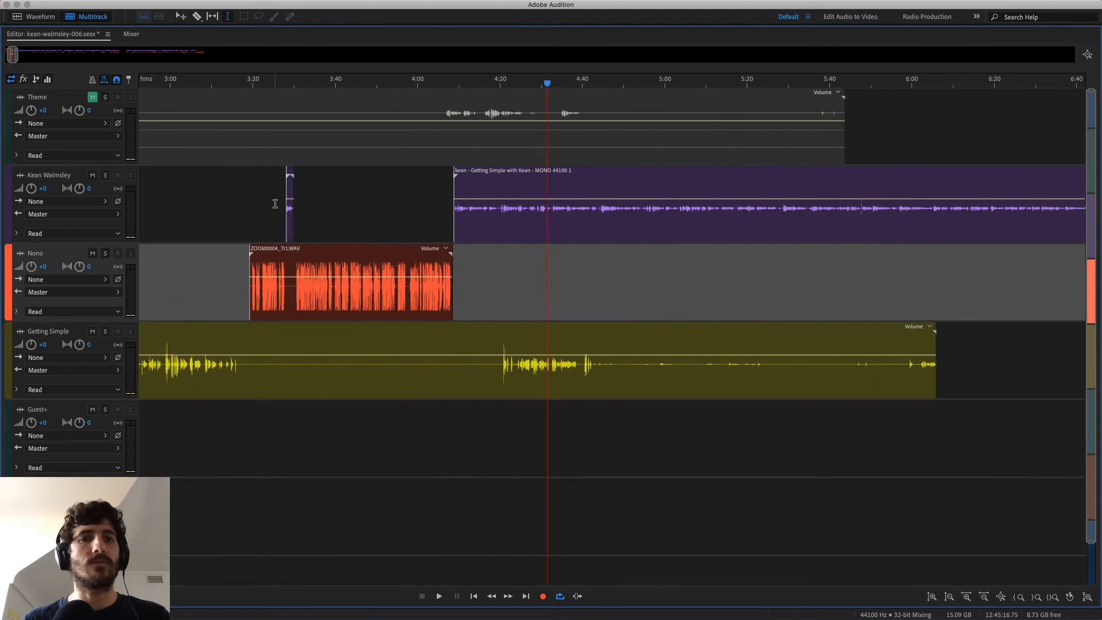
pyautogui.scroll(1, 275, 203)
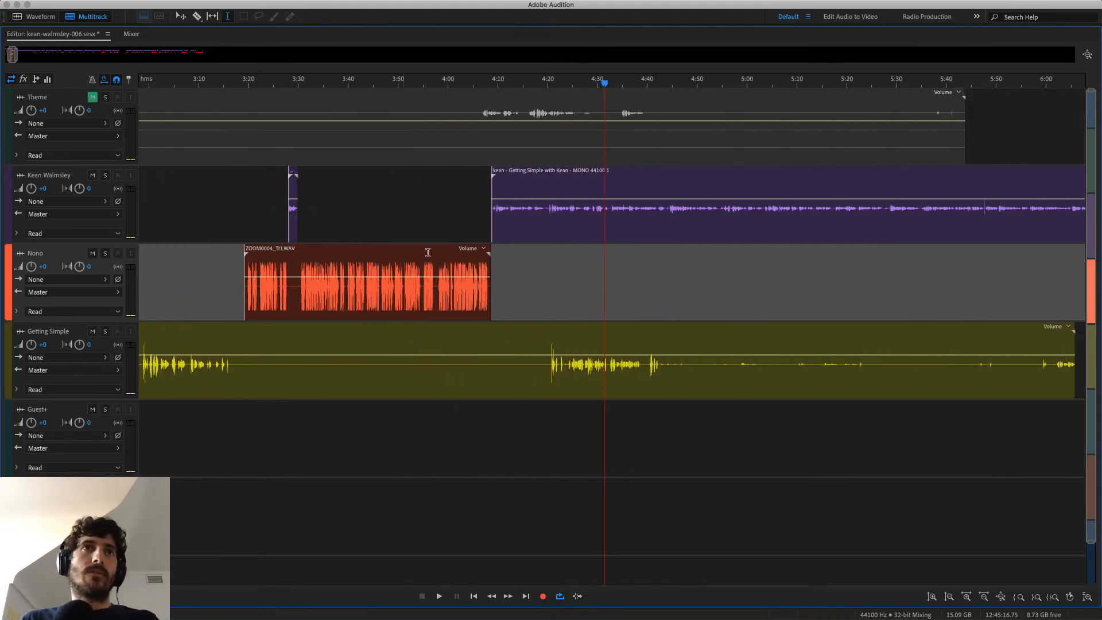
# Listen to the start of the purple guest clip around 4:10 in the multitrack session.
pyautogui.scroll(8, 355, 266)
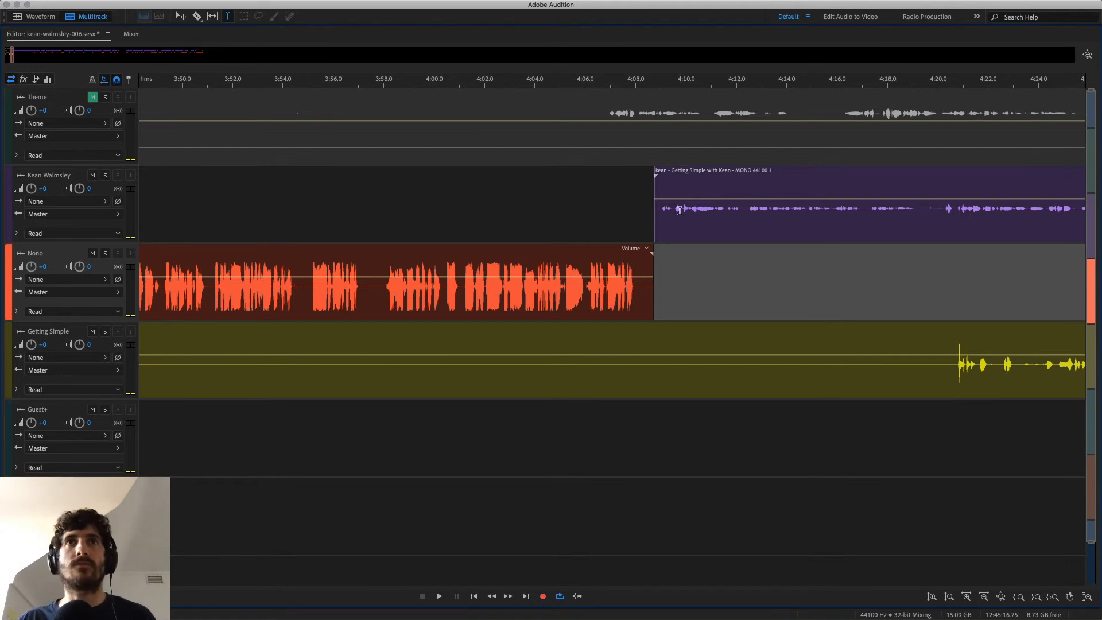
pyautogui.click(681, 211)
pyautogui.press('space')
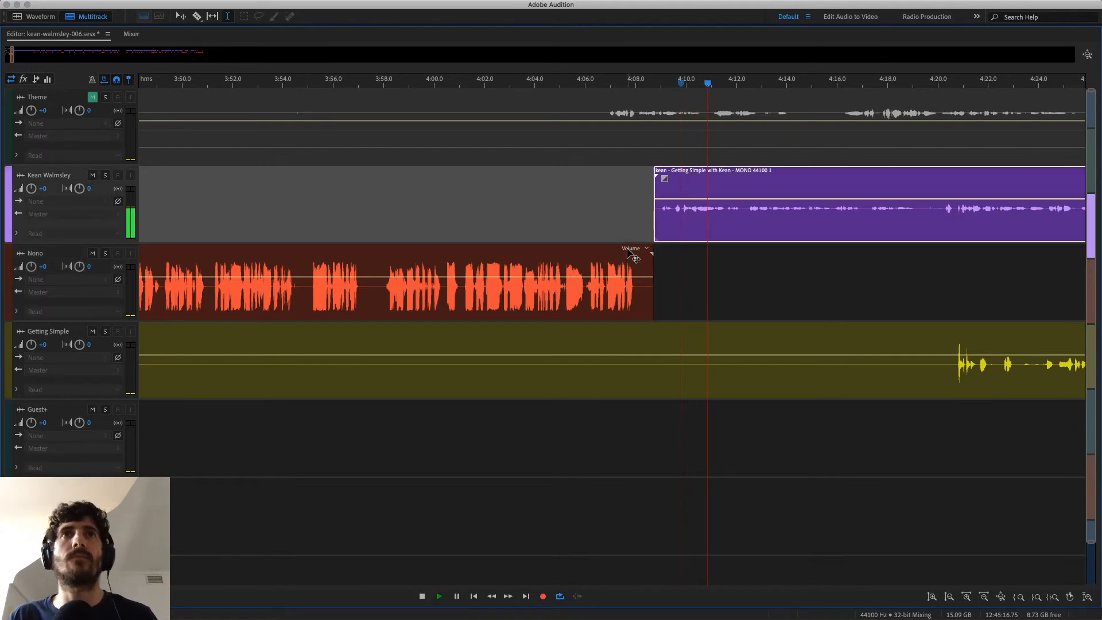
pyautogui.click(575, 223)
pyautogui.press('space')
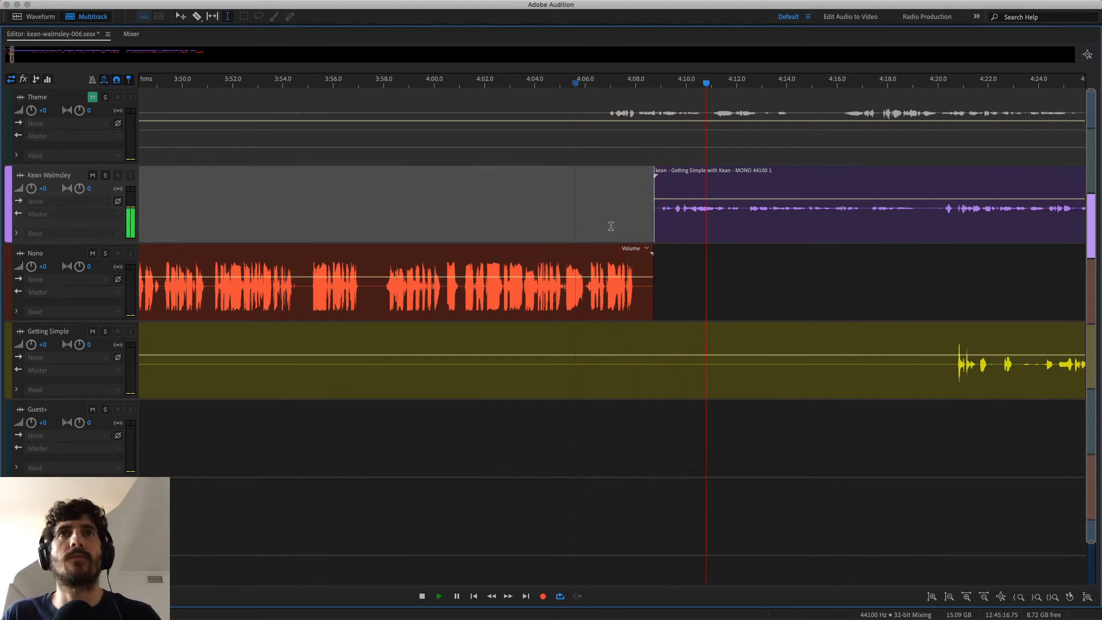
pyautogui.press('space')
pyautogui.click(706, 217)
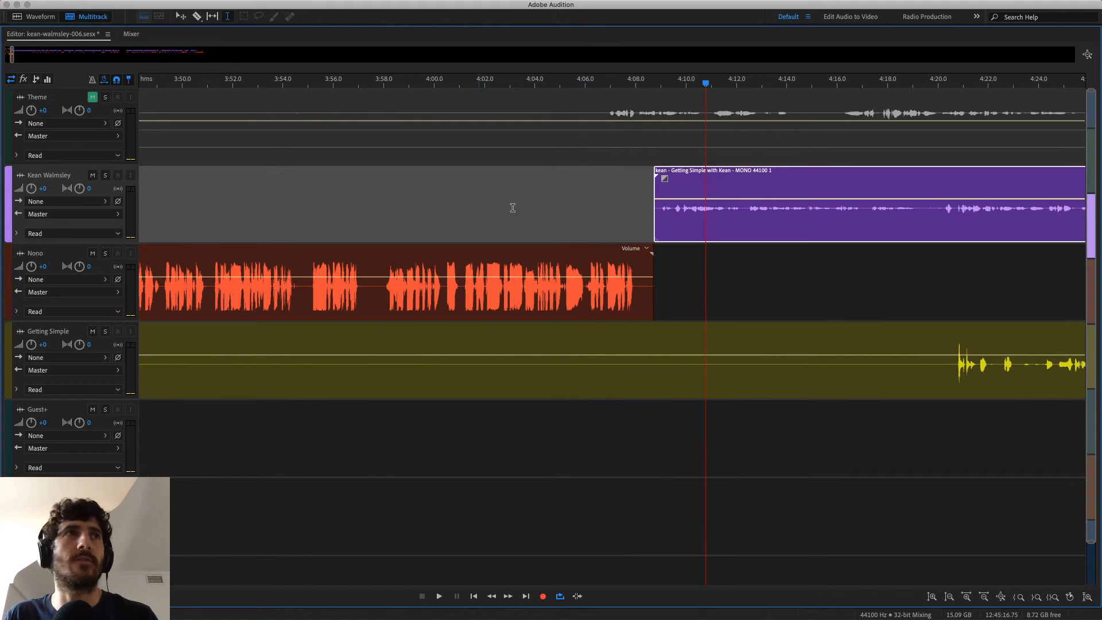
# Save the multitrack session and open the purple guest clip in the Waveform editor.
pyautogui.press('super+s')
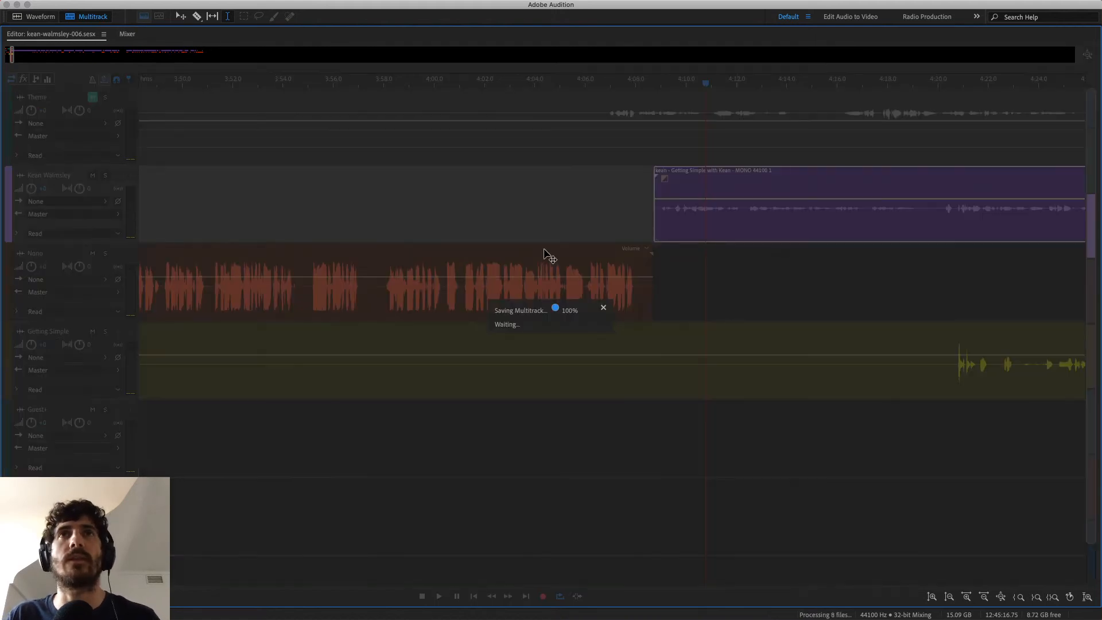
pyautogui.click(724, 235)
pyautogui.press('9')
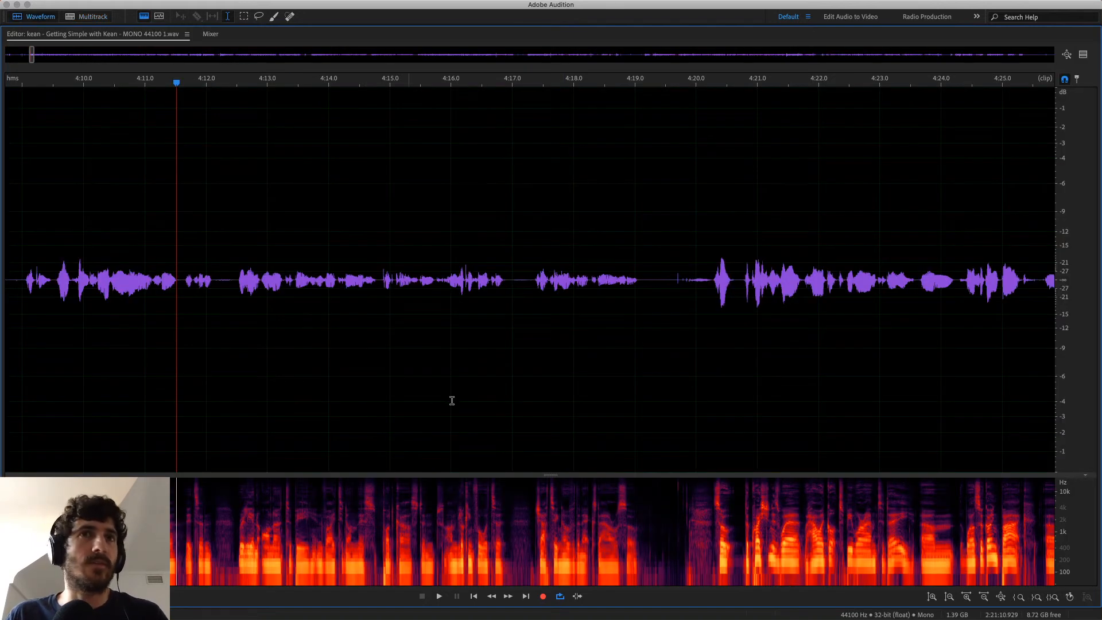
# Move through the guest recording to about 1:23:00 and listen to the sparse passages there.
pyautogui.moveTo(33, 57); pyautogui.dragTo(451, 82)
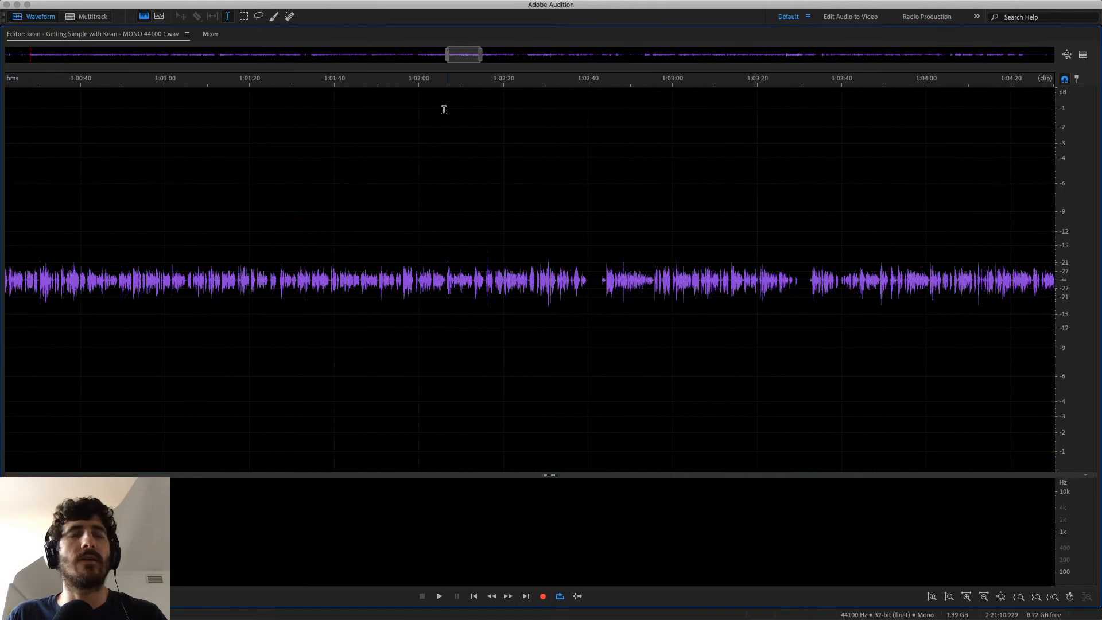
pyautogui.moveTo(597, 64)
pyautogui.mouseDown()
pyautogui.moveTo(622, 61)
pyautogui.moveTo(611, 61)
pyautogui.mouseUp()
pyautogui.click(446, 396)
pyautogui.click(510, 392)
pyautogui.click(274, 268)
pyautogui.press('space')
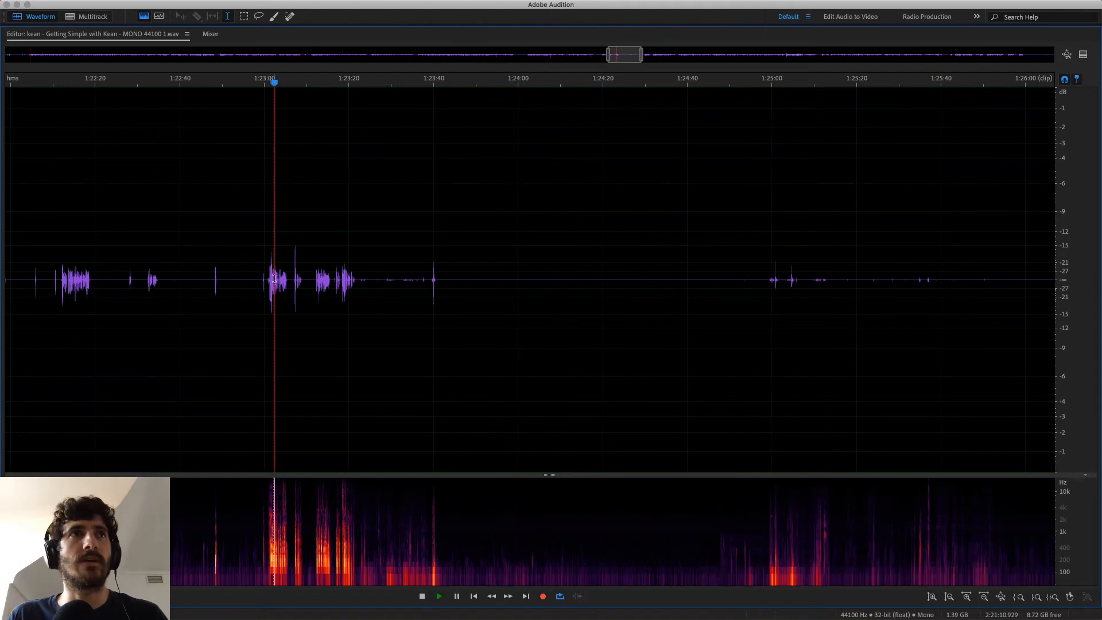
pyautogui.click(68, 280)
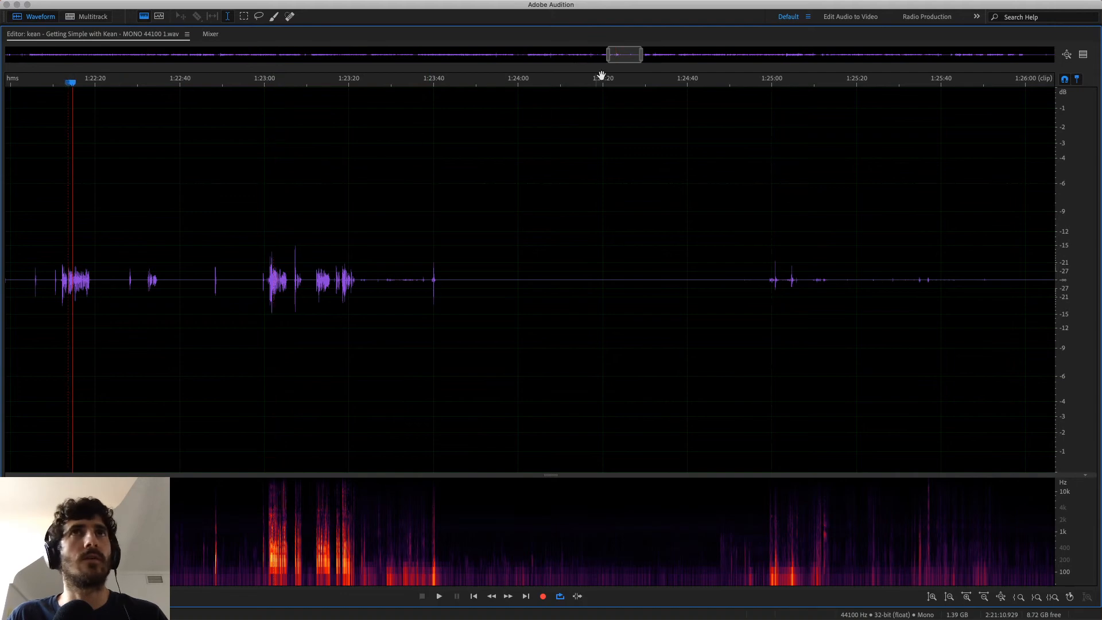
# Listen to the speech around 1:40:25 and from about 1:39:27, examining its waveform and spectrogram closely.
pyautogui.moveTo(626, 54); pyautogui.dragTo(737, 63)
pyautogui.click(568, 258)
pyautogui.press('space')
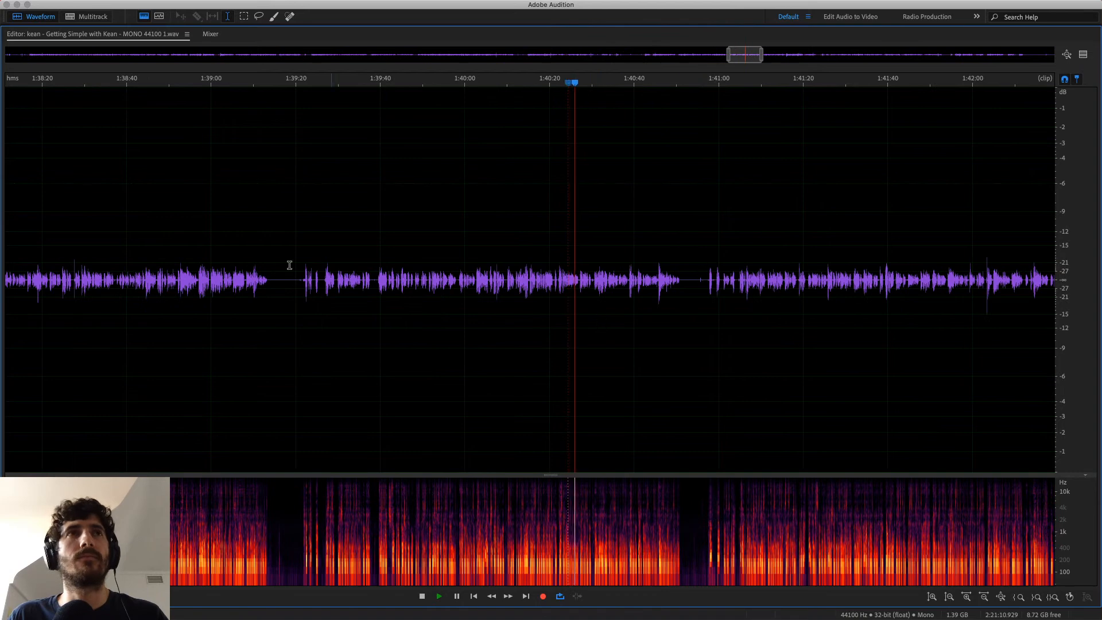
pyautogui.click(322, 316)
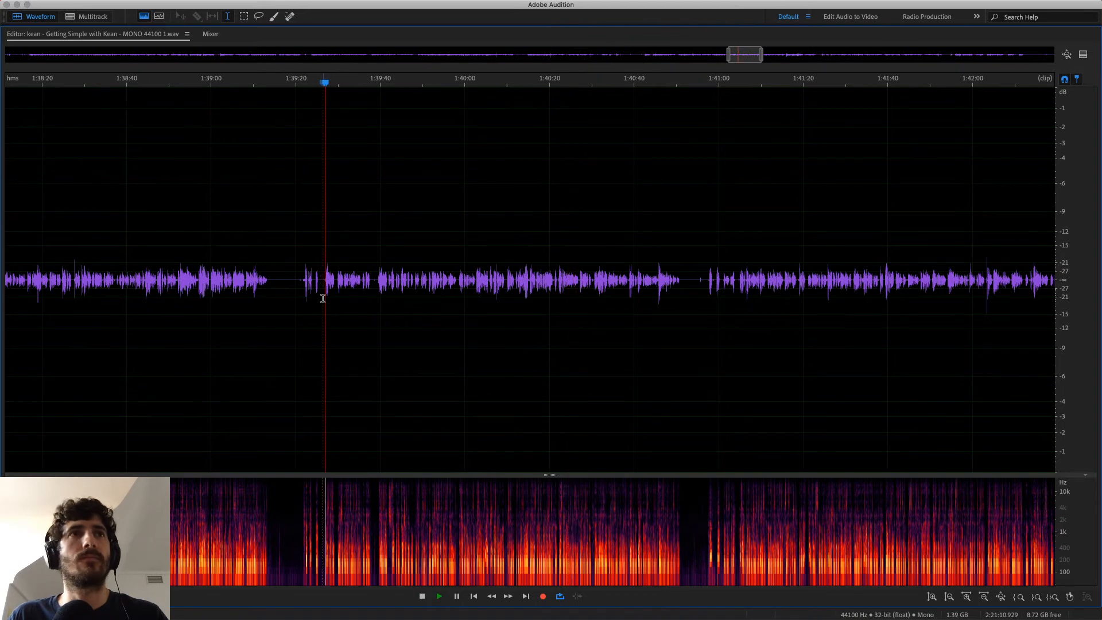
pyautogui.press('=')
pyautogui.press('=')
pyautogui.press('=')
pyautogui.press('=')
pyautogui.press('=')
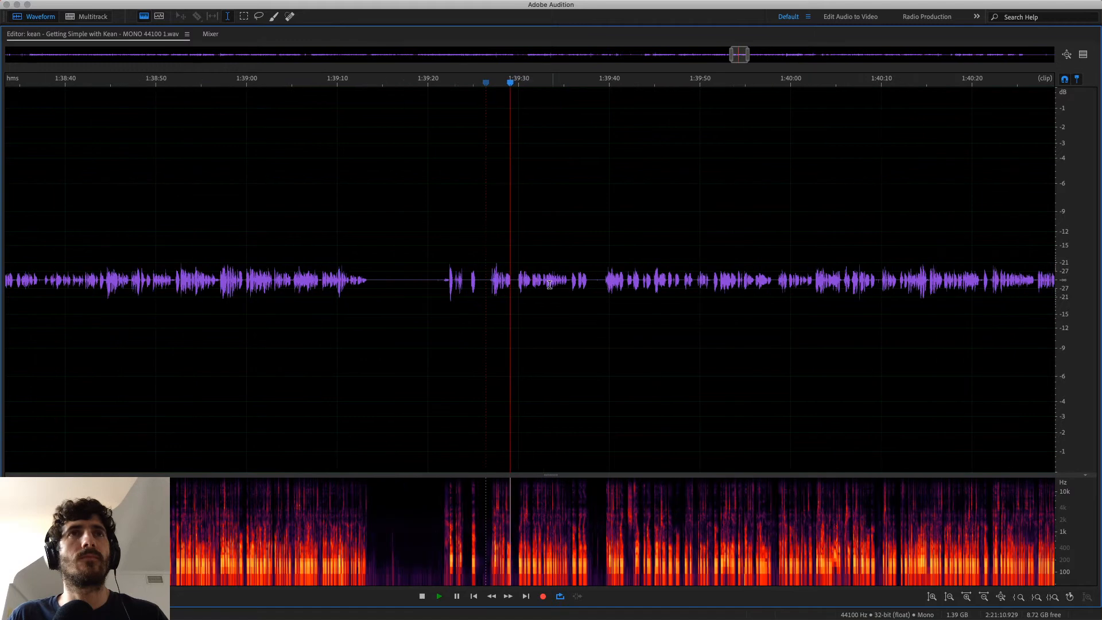
pyautogui.press('=')
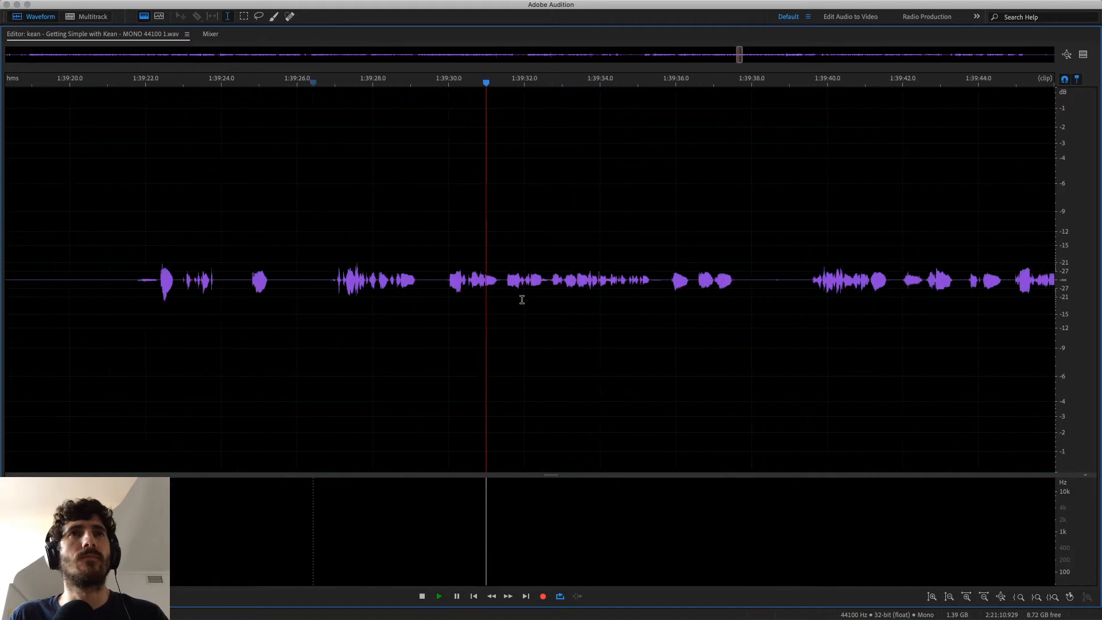
pyautogui.press('=')
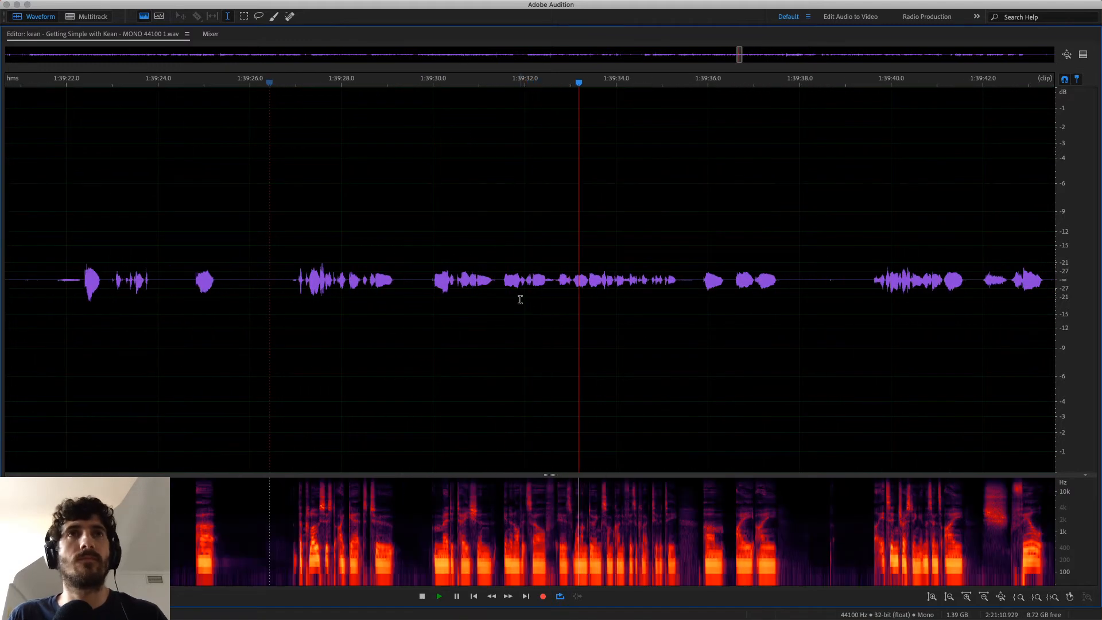
# Stop playback and close the guest WAV, accepting that its session clips go offline, and close the Sleep music MP3.
pyautogui.press('space')
pyautogui.press('super+w')
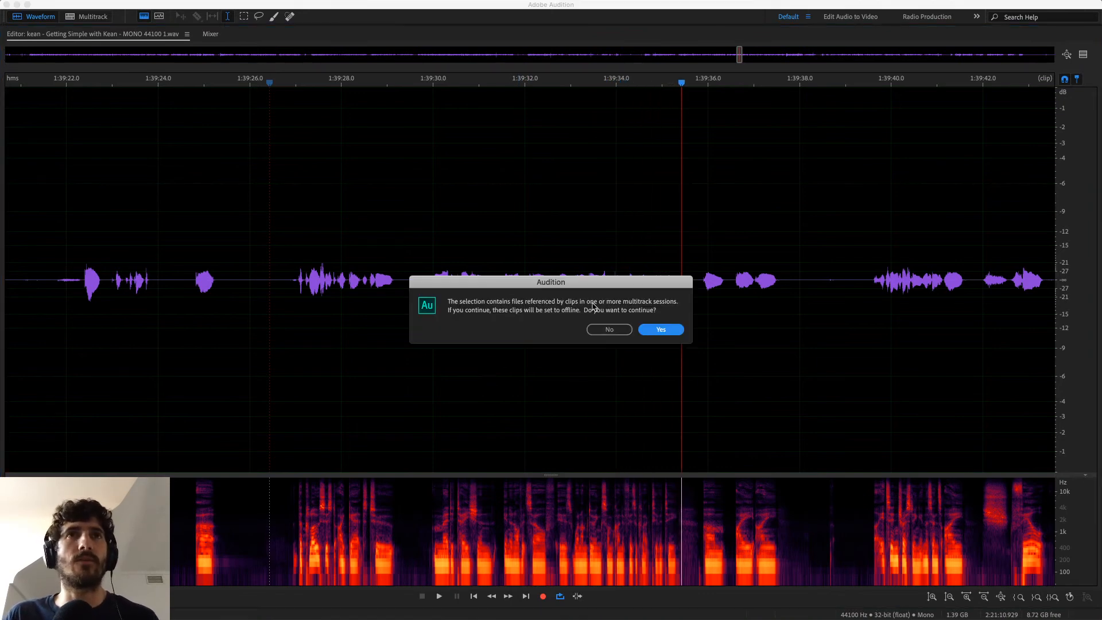
pyautogui.click(661, 330)
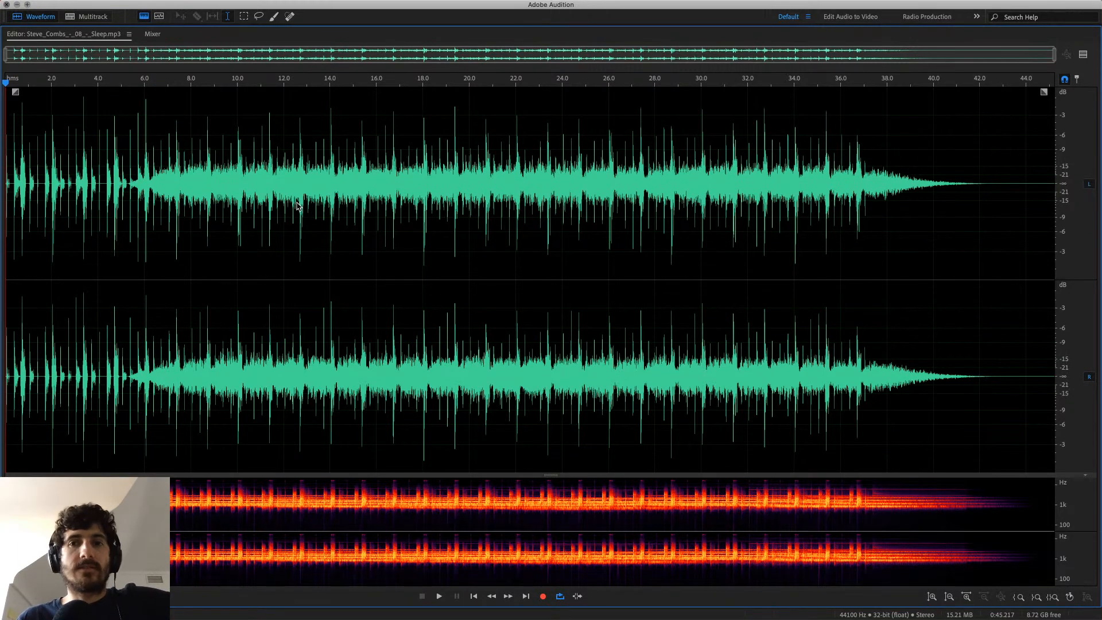
pyautogui.press('super+w')
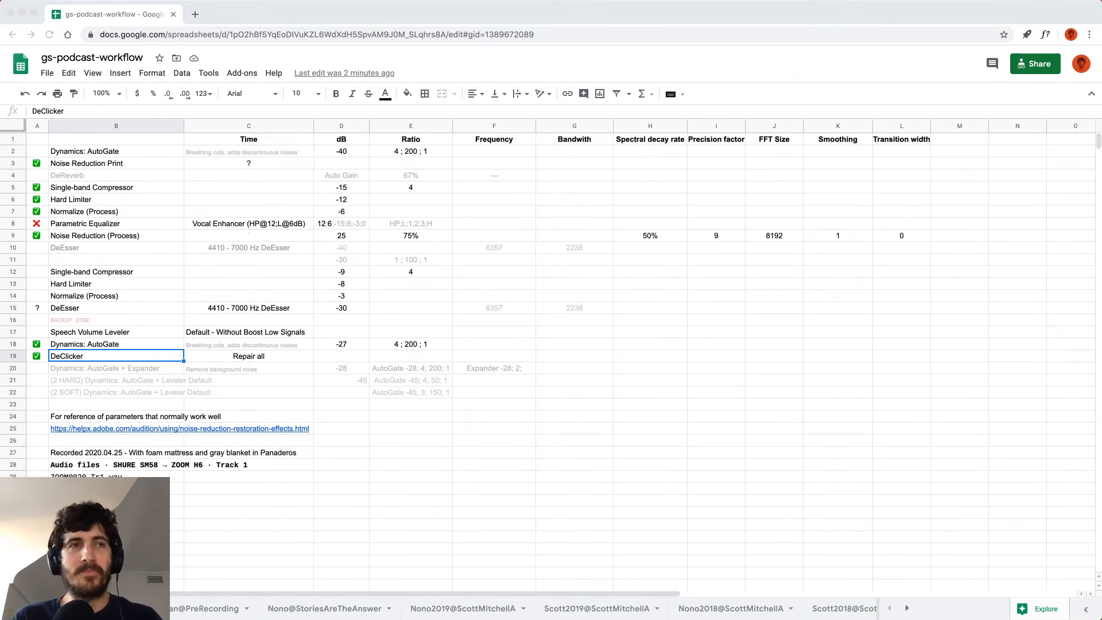
# Minimize the spreadsheet window, turn on the AUAudioFilePlayer block in Audio Hijack, add another region and play the A Loop to Kill For track.
pyautogui.click(21, 11)
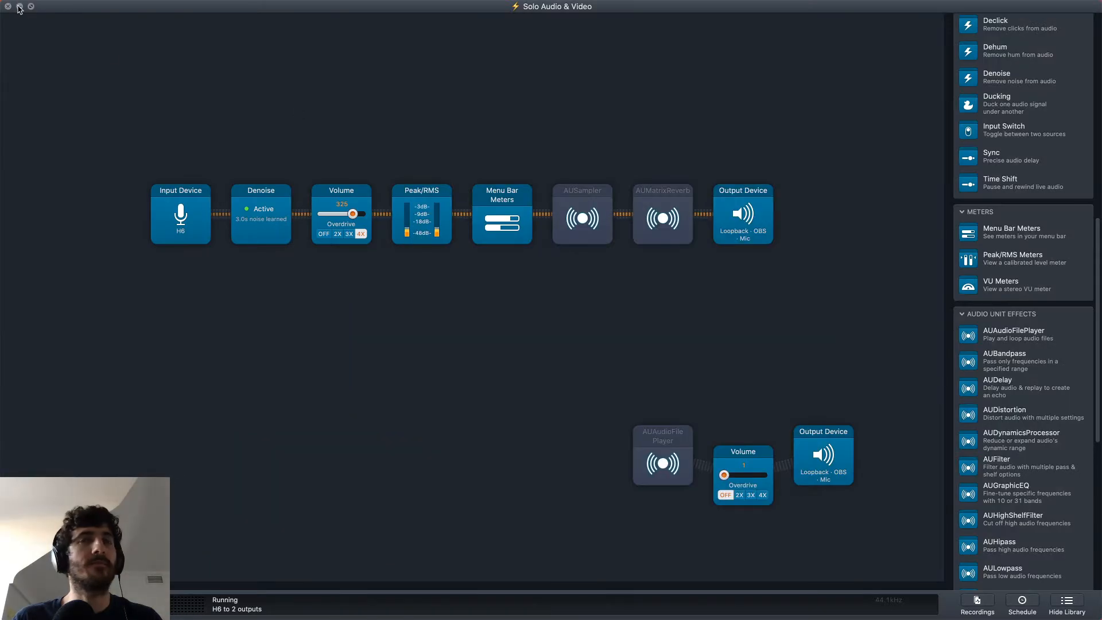
pyautogui.click(681, 461)
pyautogui.click(605, 349)
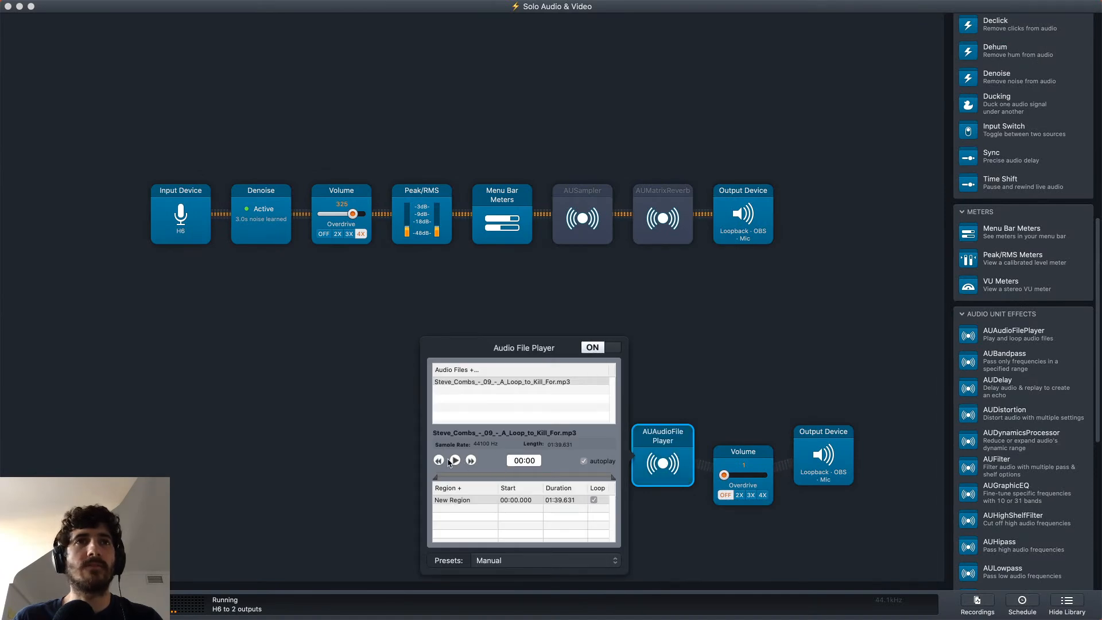
pyautogui.click(518, 501)
pyautogui.click(458, 494)
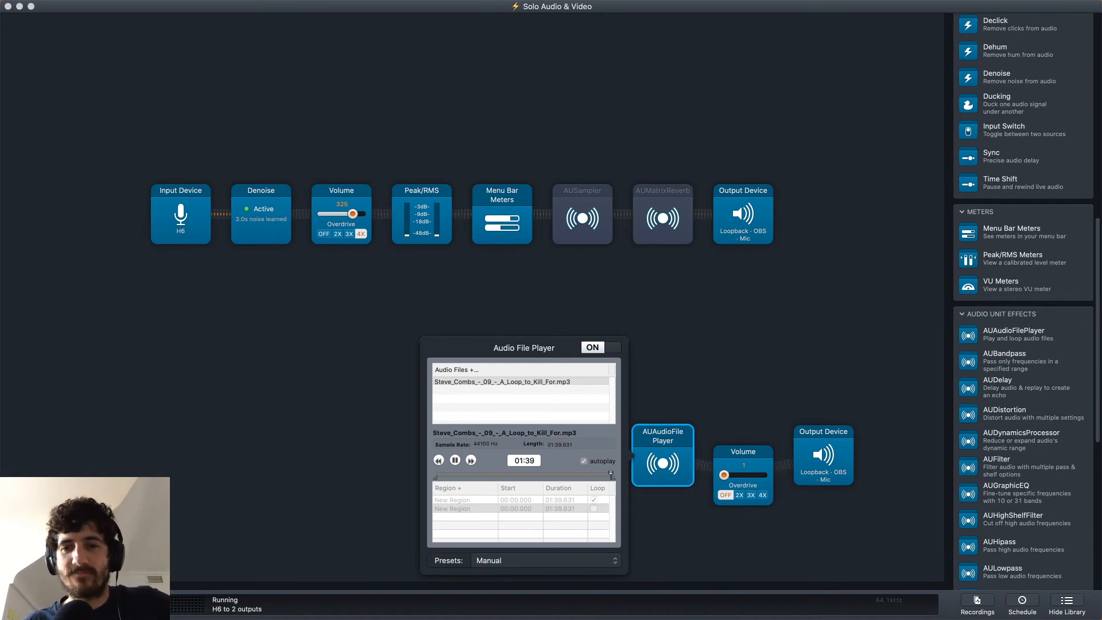
pyautogui.click(367, 350)
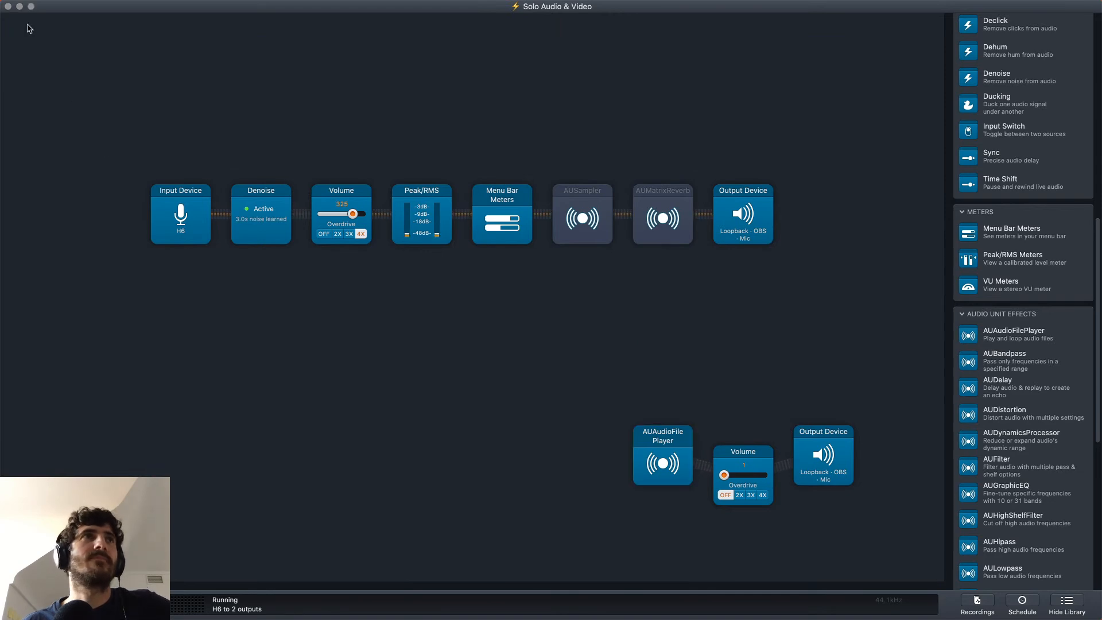
# Minimize the Solo Audio & Video session window and close the Finder window of the Audition session folder.
pyautogui.click(19, 7)
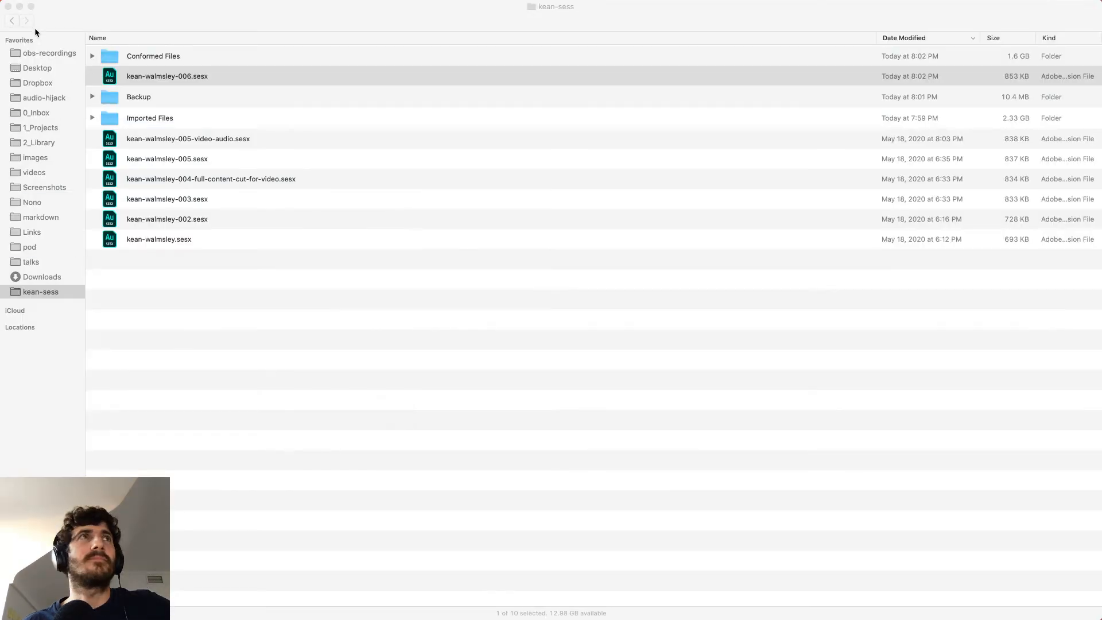
pyautogui.click(8, 6)
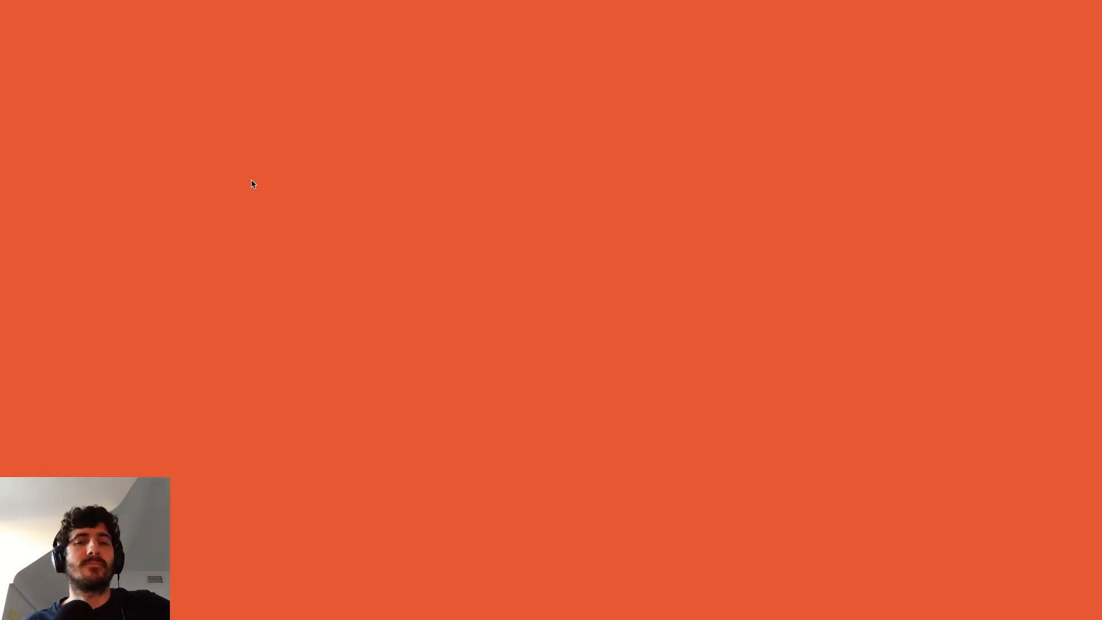